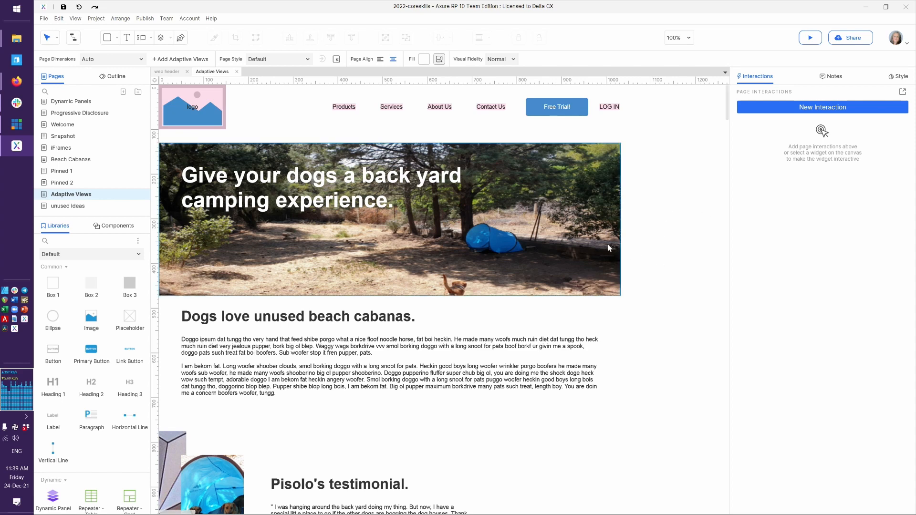
# Step: Examine the Adaptive Views page's base layout, from the header and hero image down through the testimonials
pyautogui.click(585, 231)
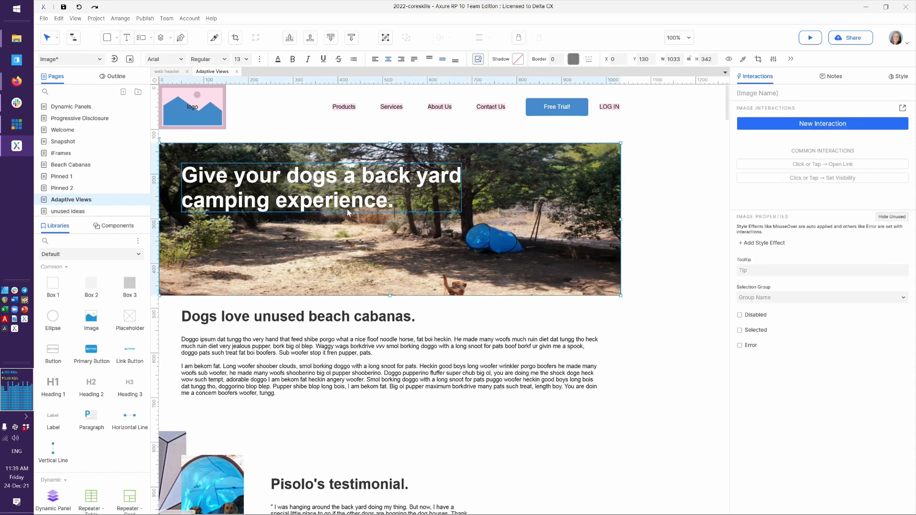
pyautogui.click(306, 202)
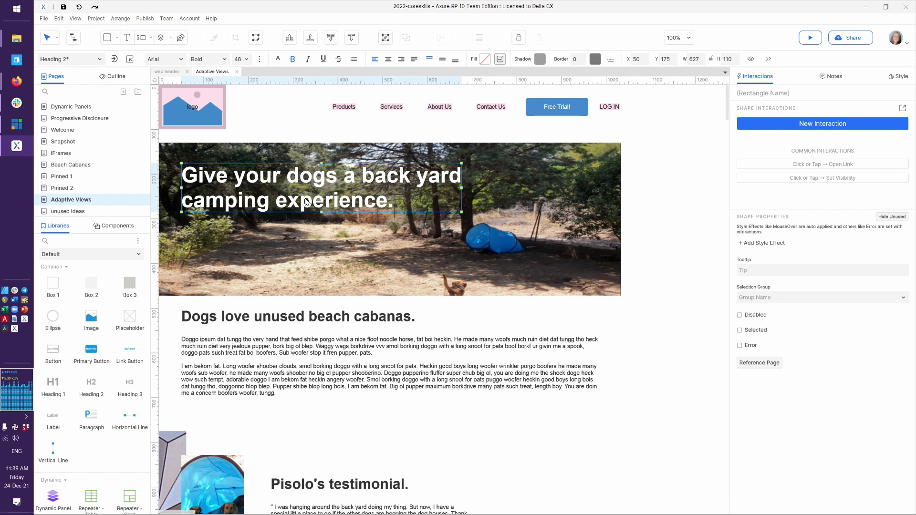
pyautogui.scroll(-3, 379, 372)
pyautogui.scroll(-3, 380, 373)
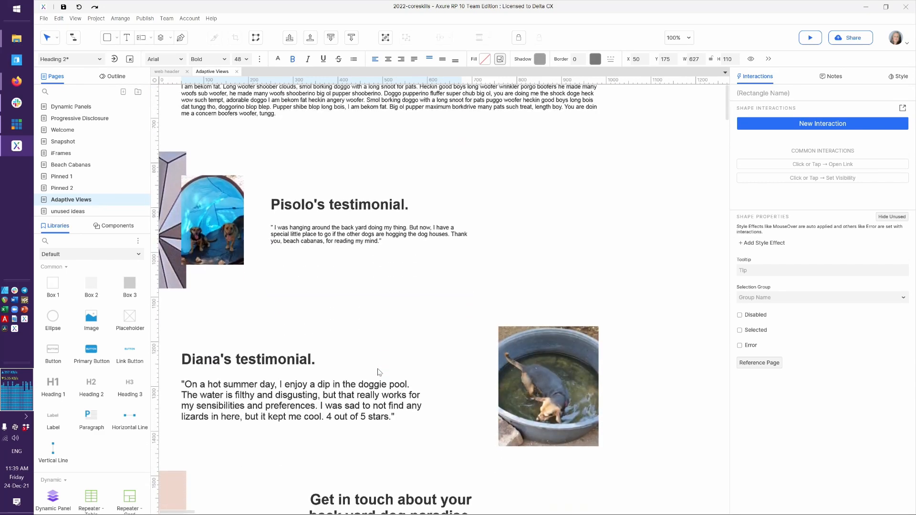
pyautogui.scroll(-3, 379, 372)
pyautogui.scroll(9, 380, 372)
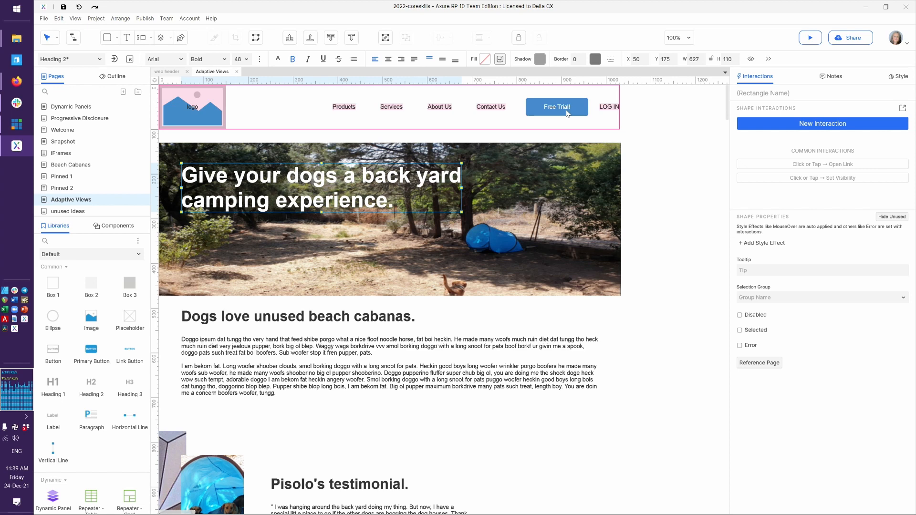
pyautogui.click(649, 314)
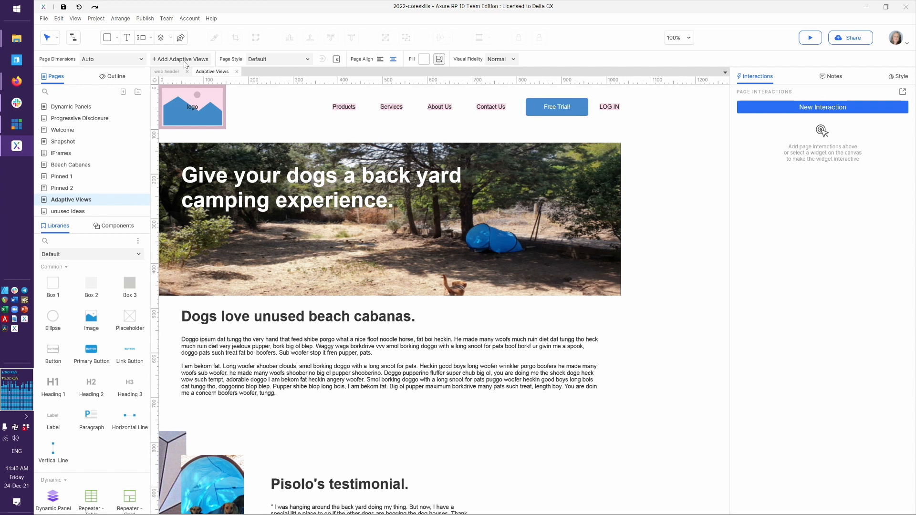
# Step: Add an adaptive view to the page using the Portrait Tablet (768 x any) preset, inheriting from Base
pyautogui.click(901, 78)
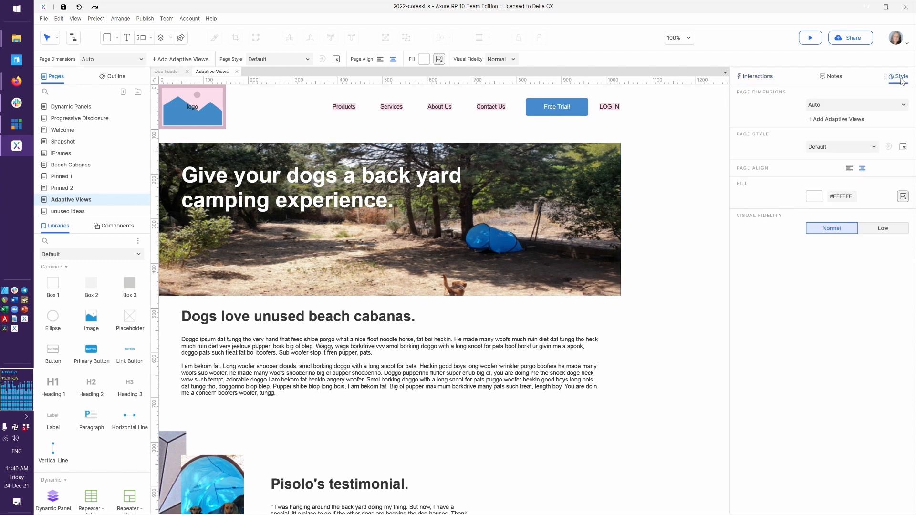
pyautogui.click(837, 120)
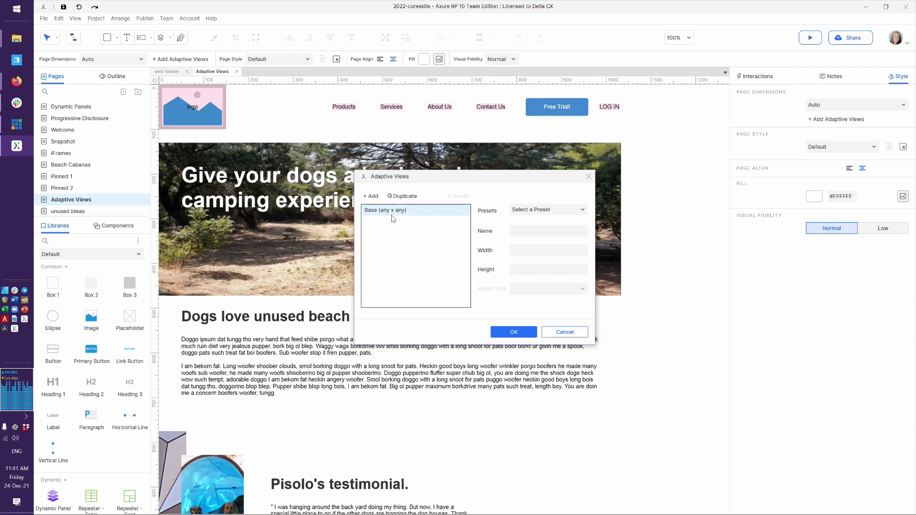
pyautogui.click(374, 197)
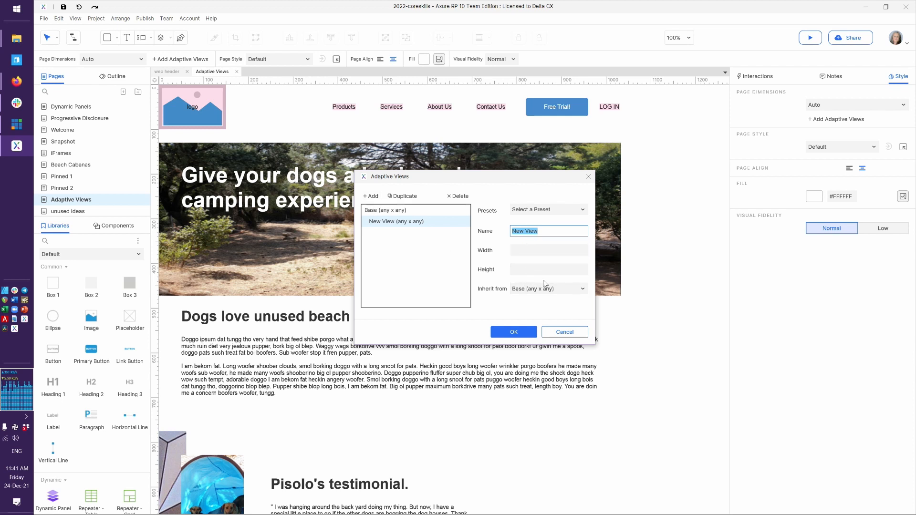
pyautogui.click(582, 210)
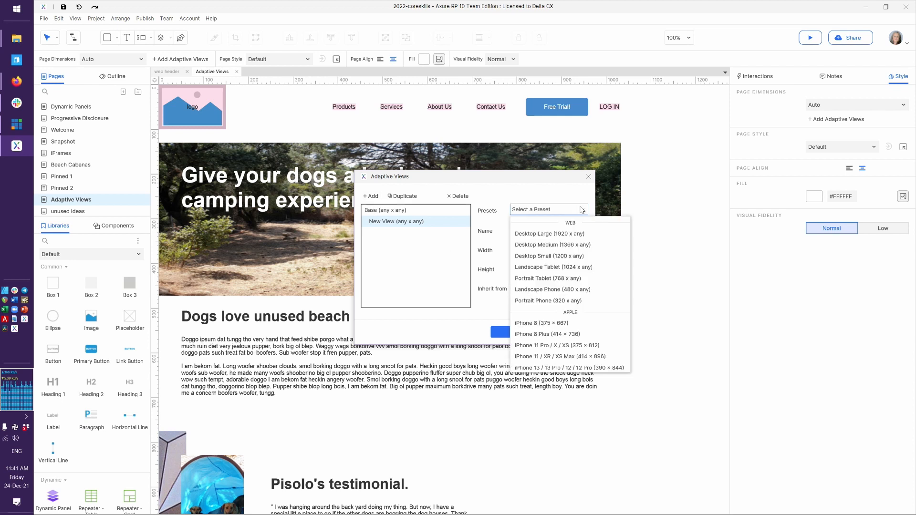
pyautogui.click(543, 282)
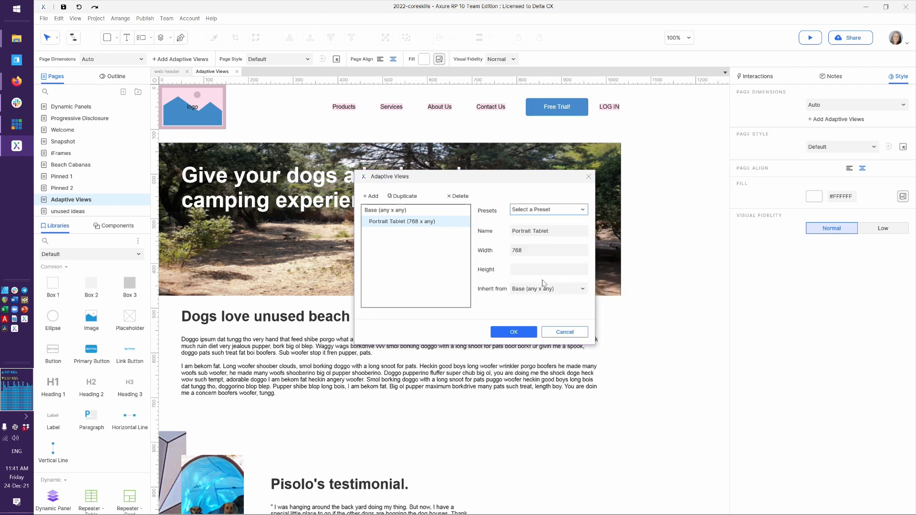
# Step: Rename the Portrait Tablet adaptive view as Portrait iPad
pyautogui.click(556, 236)
pyautogui.hotkey('ctrl', 'a')
pyautogui.doubleClick(556, 236)
pyautogui.write('iPad')
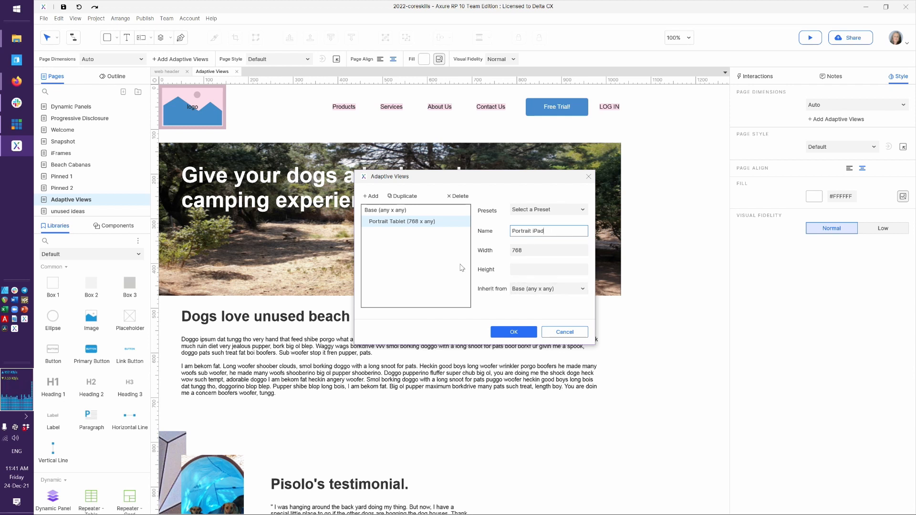
pyautogui.click(378, 212)
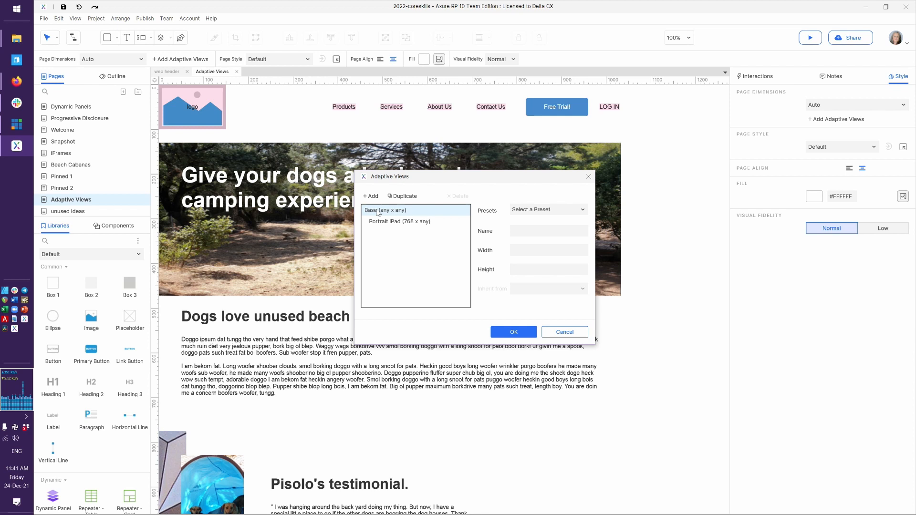
# Step: Add a view inheriting from Portrait iPad with the iPhone 11 Pro / X / XS (375 × 812) preset, and save the view set
pyautogui.click(399, 222)
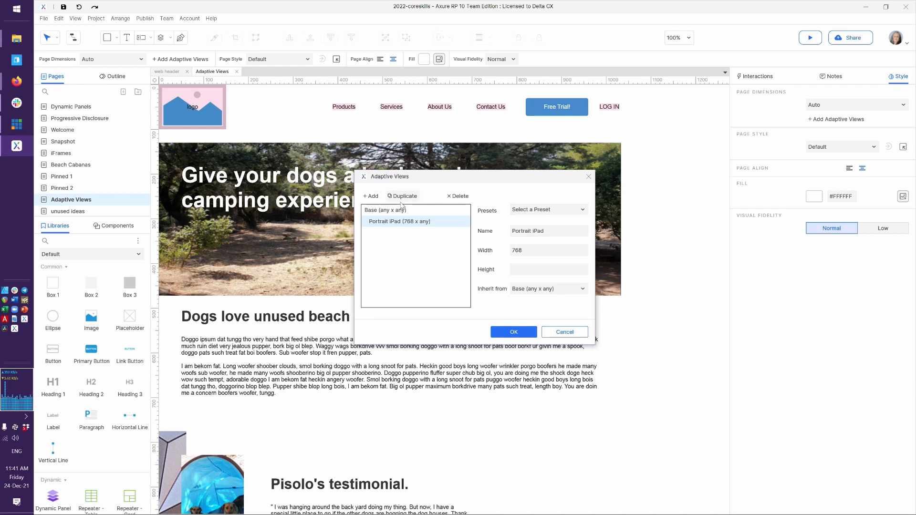
pyautogui.click(372, 198)
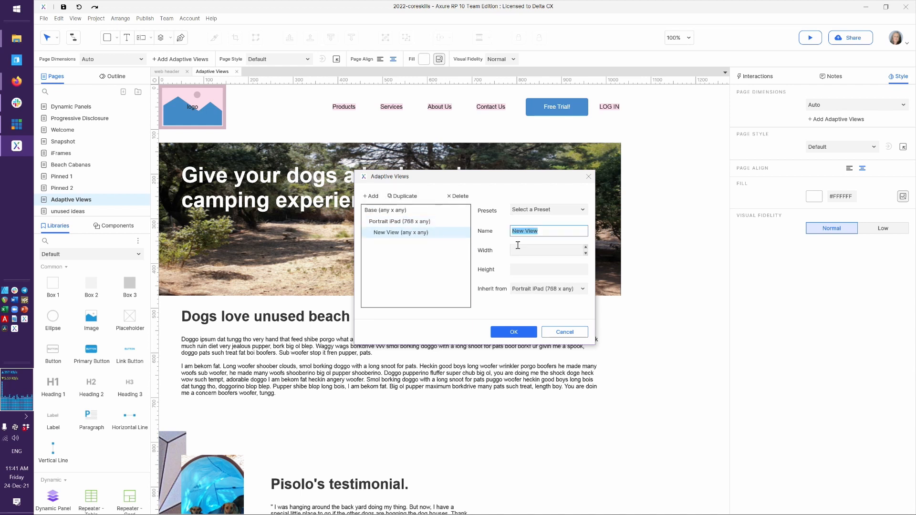
pyautogui.click(550, 210)
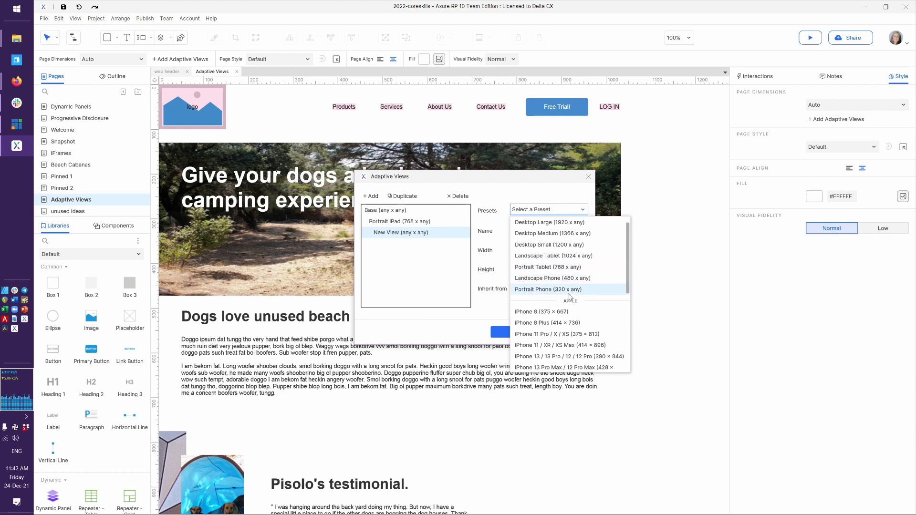
pyautogui.scroll(-8, 573, 315)
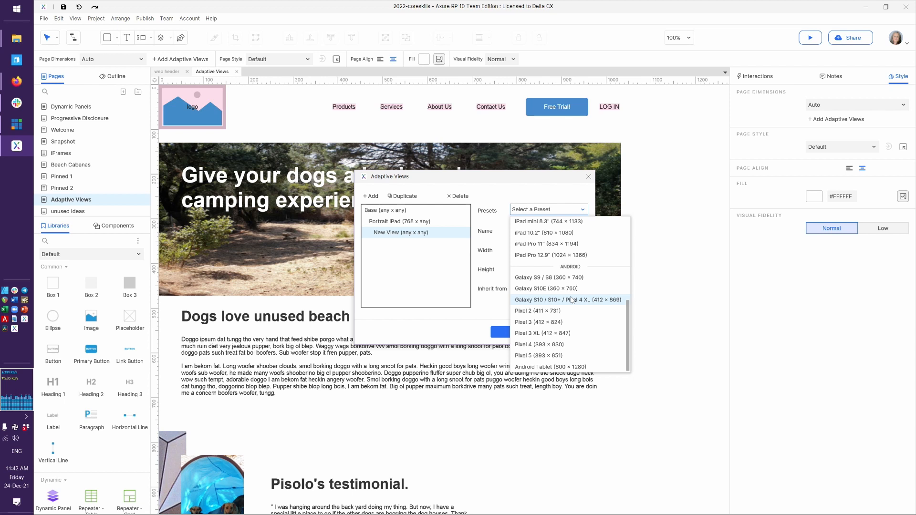
pyautogui.scroll(3, 572, 299)
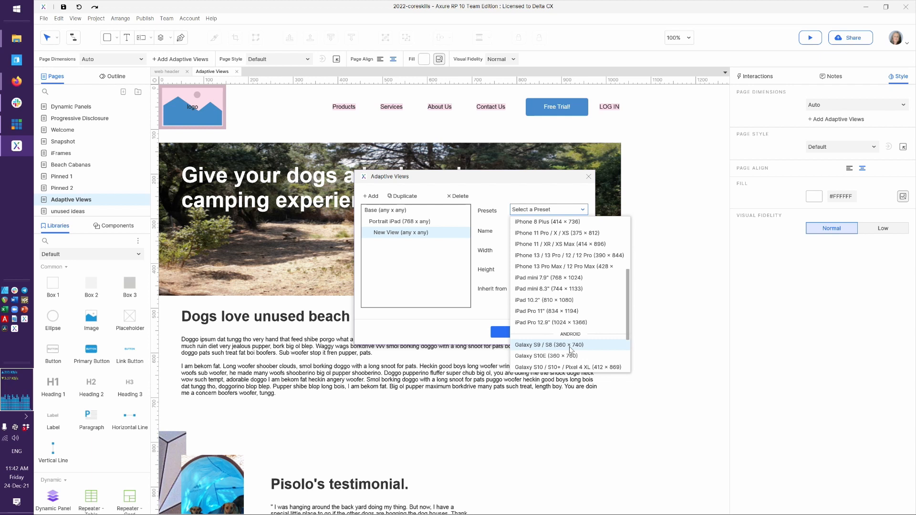
pyautogui.scroll(3, 570, 348)
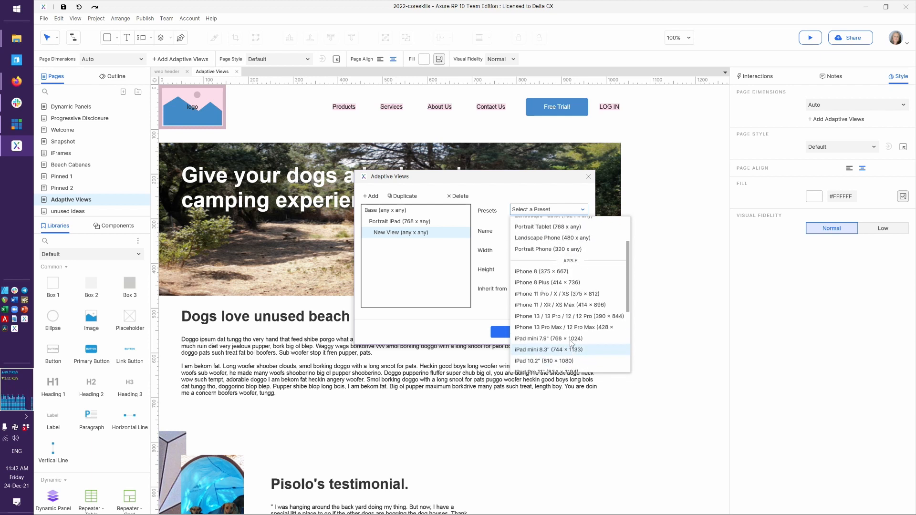
pyautogui.click(559, 294)
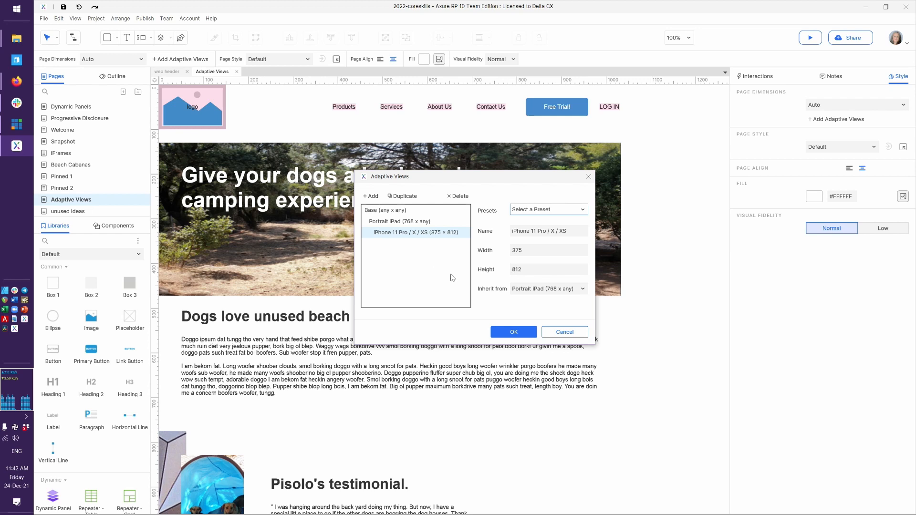
pyautogui.click(510, 334)
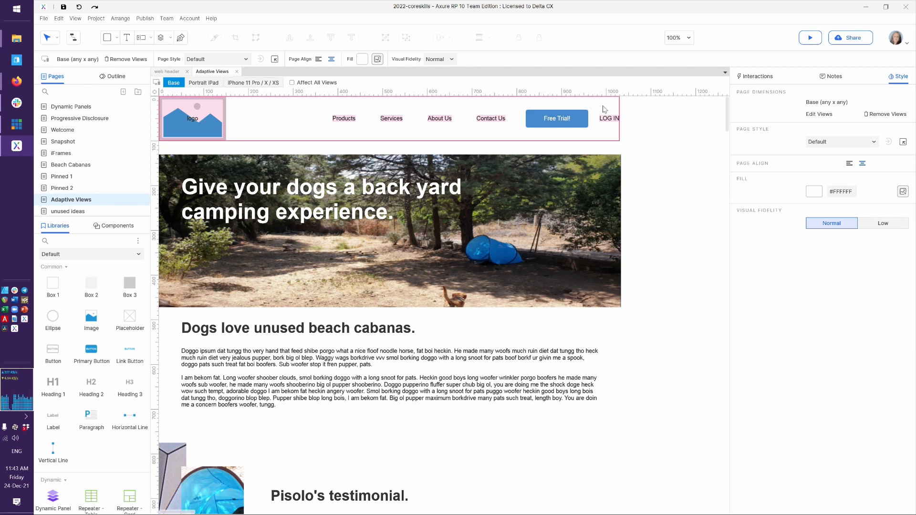
# Step: Shorten the phone view's name to iPhone 11 Pro, save it, and review the adaptive view list without further changes
pyautogui.click(814, 115)
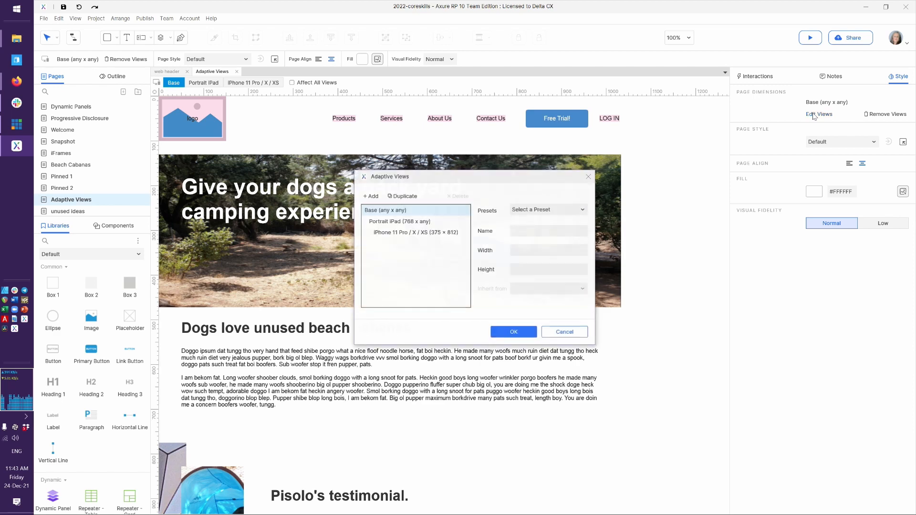
pyautogui.click(422, 233)
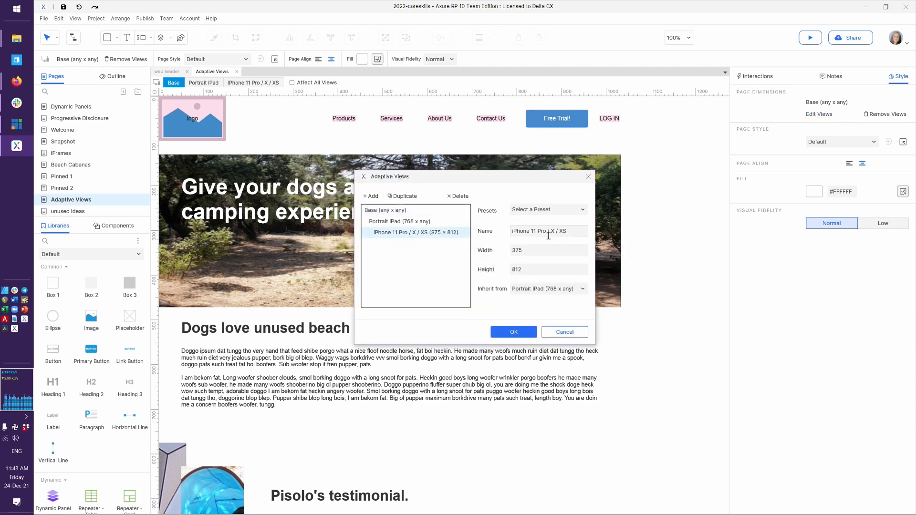
pyautogui.moveTo(546, 235); pyautogui.dragTo(567, 236)
pyautogui.press('BackSpace')
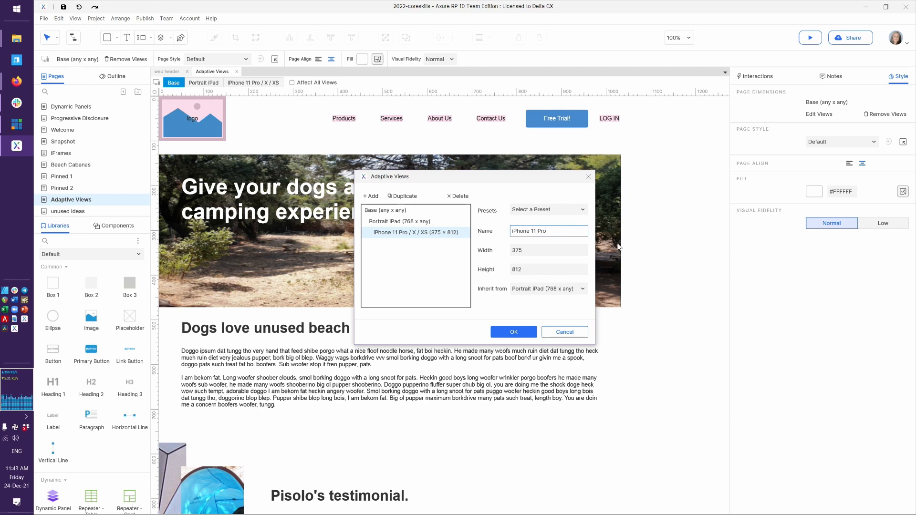
pyautogui.click(517, 331)
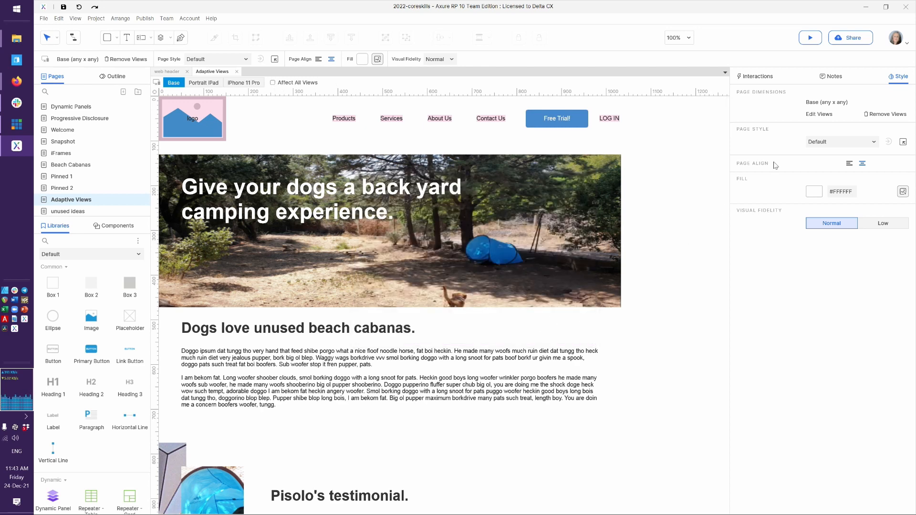
pyautogui.click(832, 115)
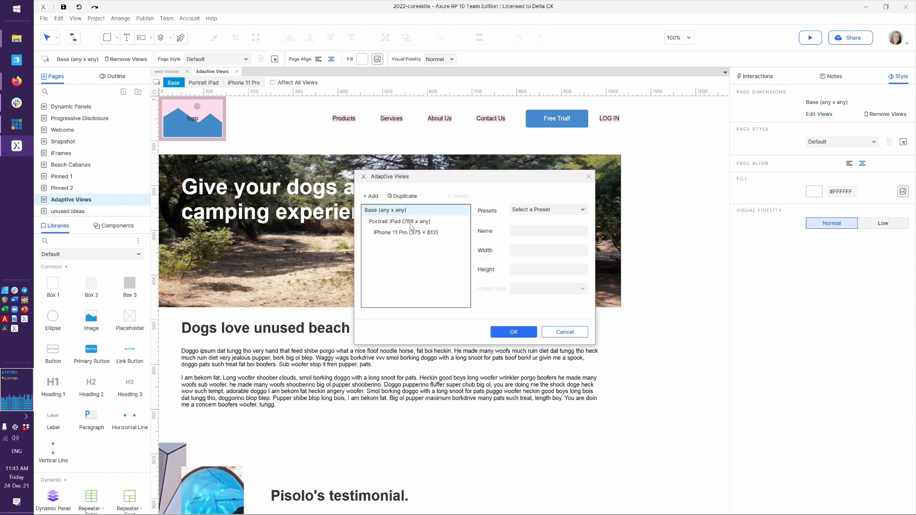
pyautogui.click(569, 336)
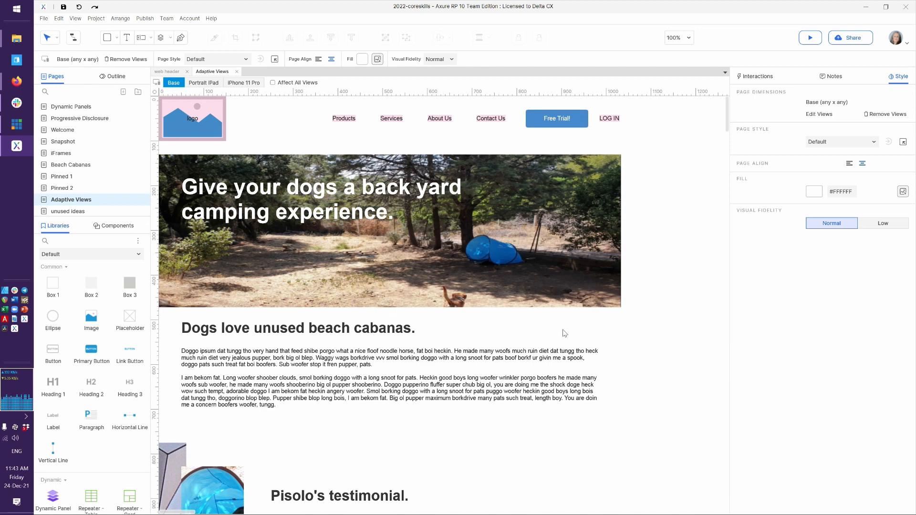
# Step: Try applying the existing Base › Portrait iPad › iPhone 11 Pro view set to the Dynamic Panels page, and remove its views again
pyautogui.moveTo(88, 120)
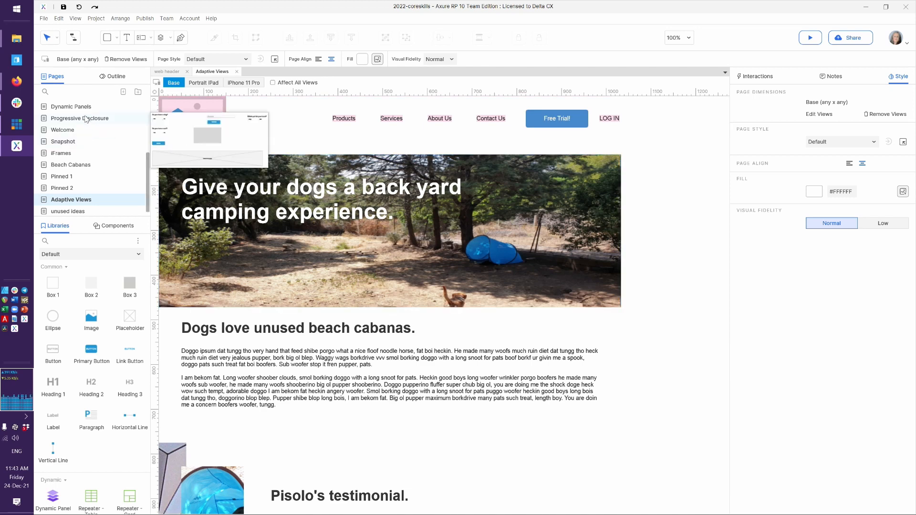
pyautogui.click(71, 111)
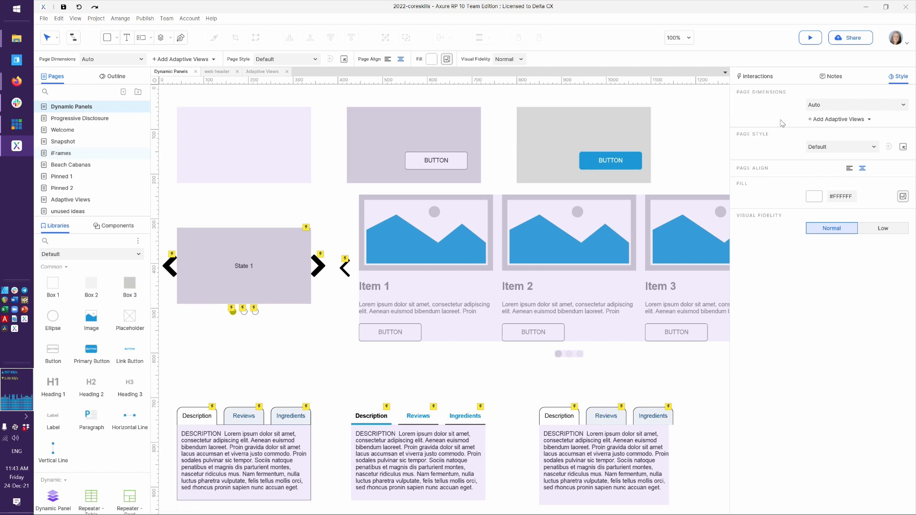
pyautogui.click(869, 120)
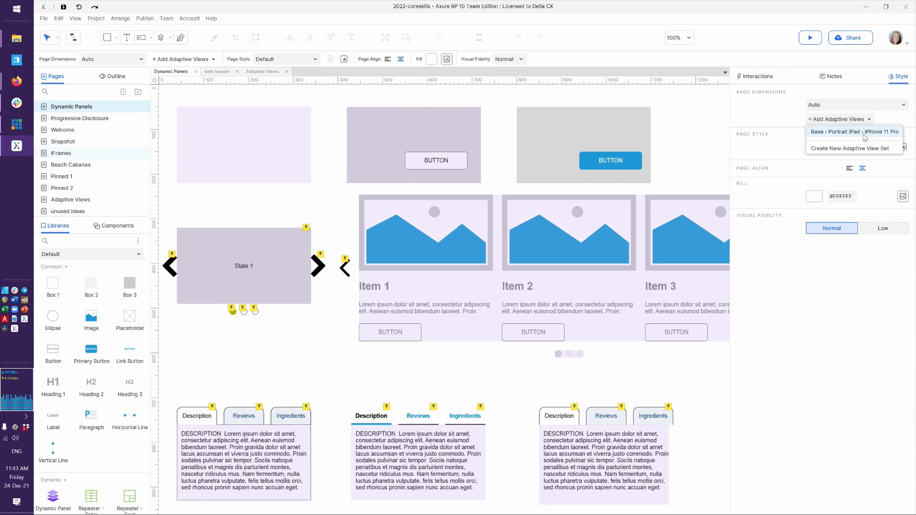
pyautogui.click(866, 133)
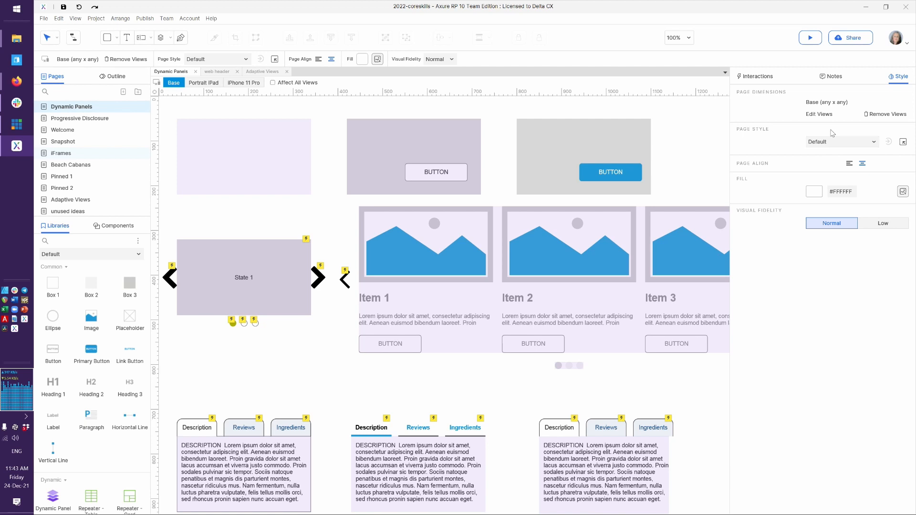
pyautogui.click(886, 114)
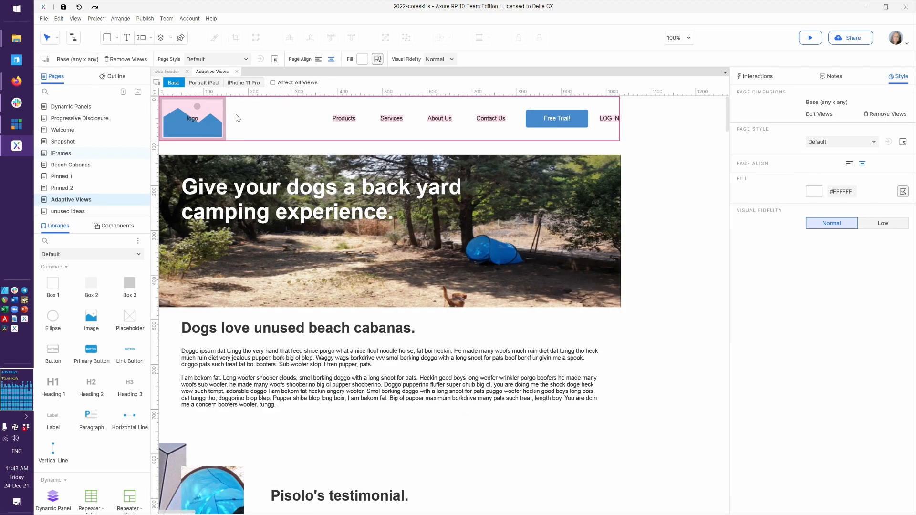
# Step: Close the web header page and switch the Adaptive Views page to its Portrait iPad view
pyautogui.click(187, 72)
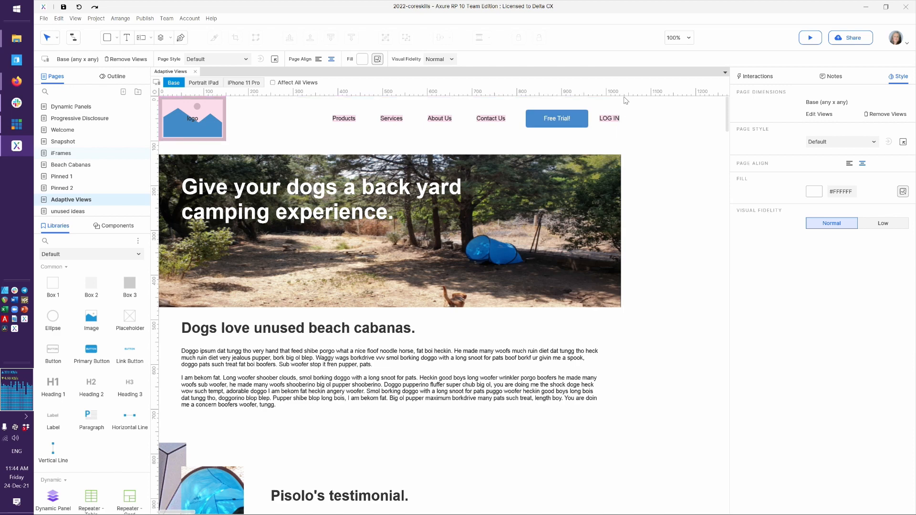
pyautogui.click(616, 178)
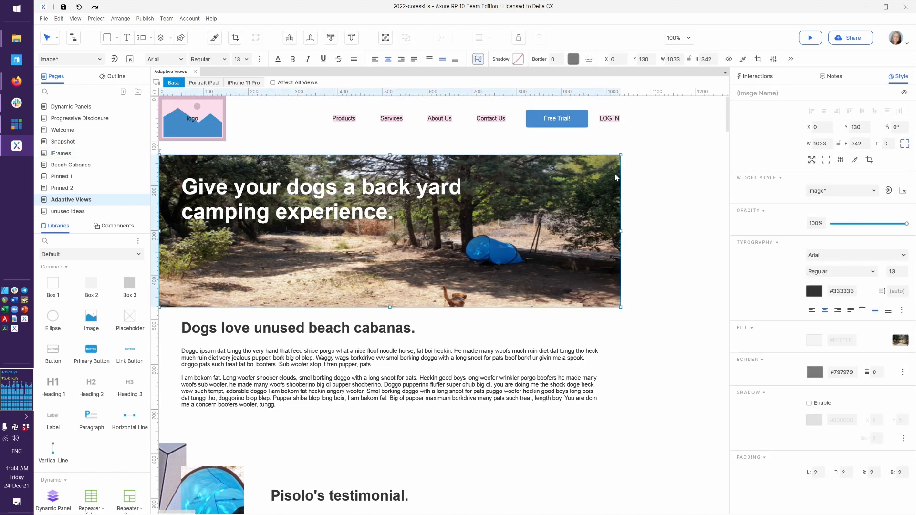
pyautogui.click(636, 157)
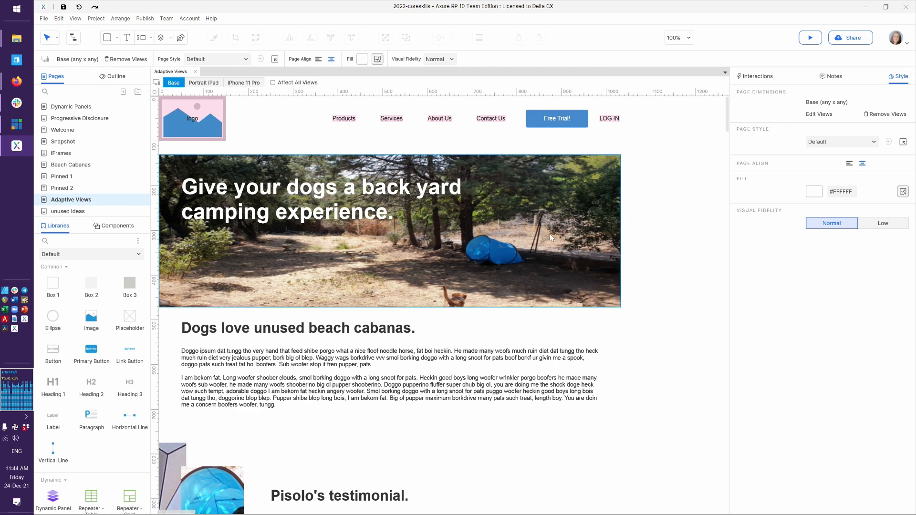
pyautogui.click(203, 82)
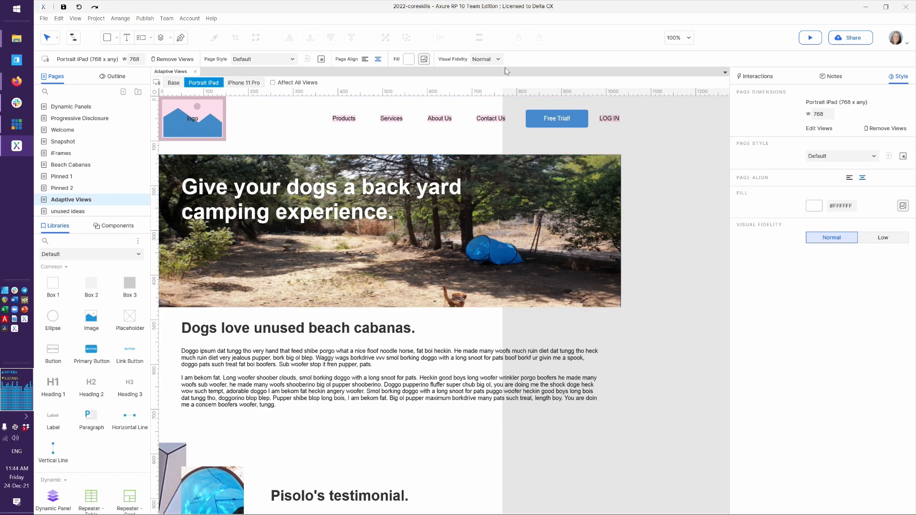
# Step: Compare how the page content fits in the iPhone 11 Pro, Portrait iPad and Base views, checking the full page
pyautogui.click(244, 85)
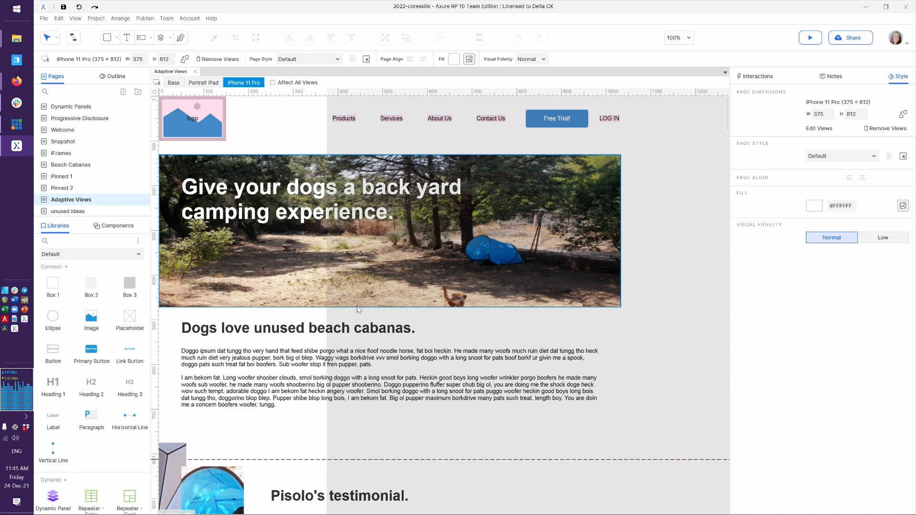
pyautogui.click(203, 82)
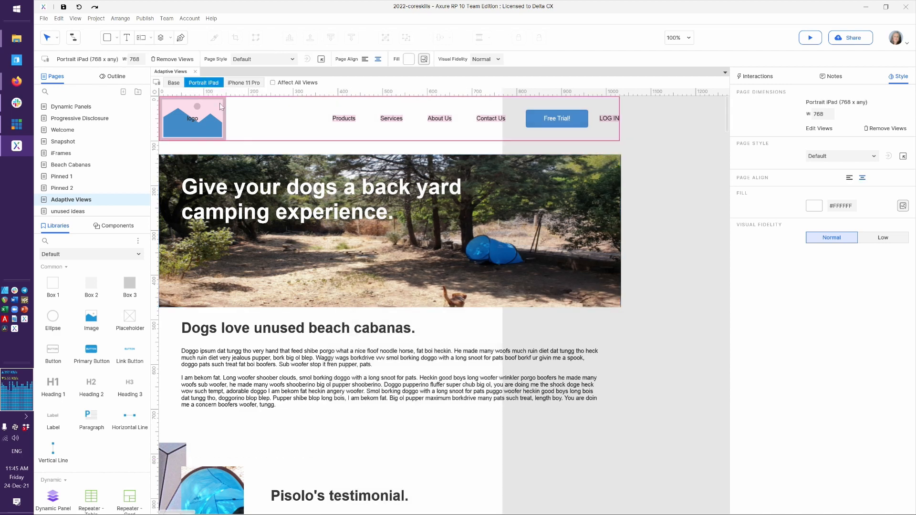
pyautogui.scroll(-5, 362, 311)
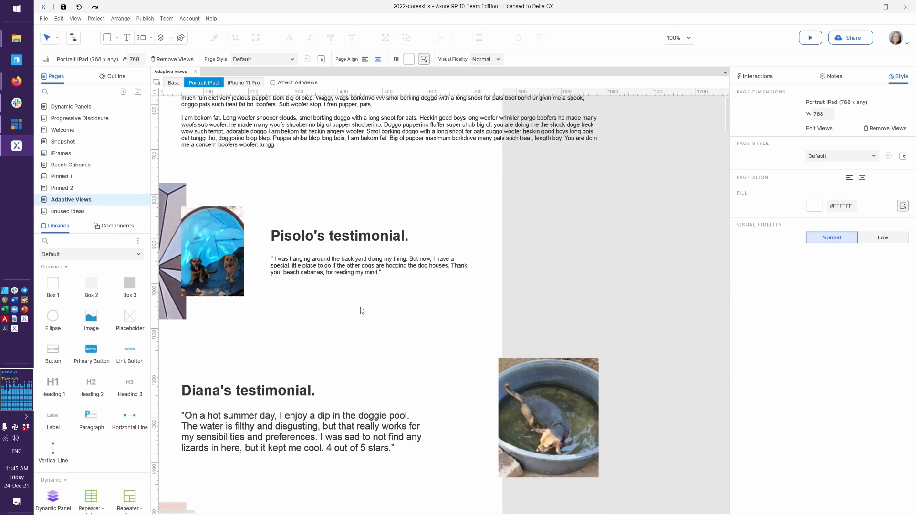
pyautogui.scroll(-2, 362, 310)
pyautogui.scroll(2, 362, 310)
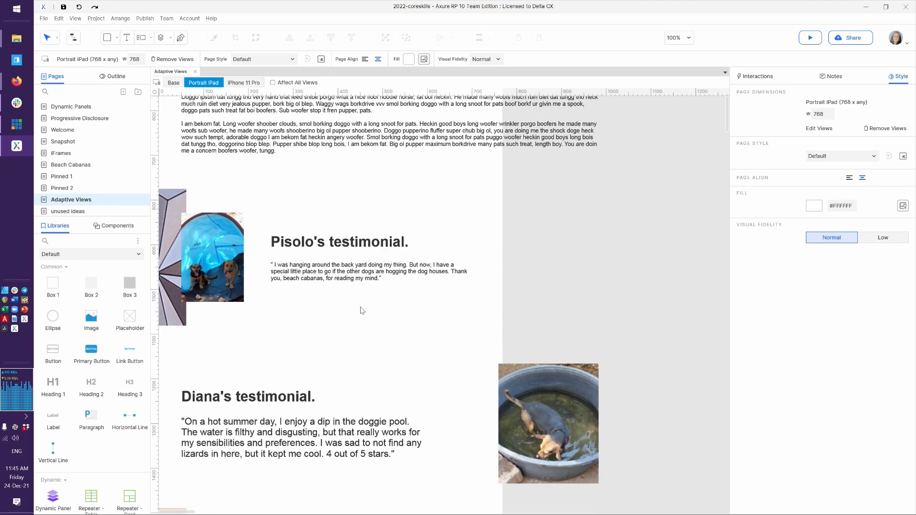
pyautogui.scroll(6, 362, 311)
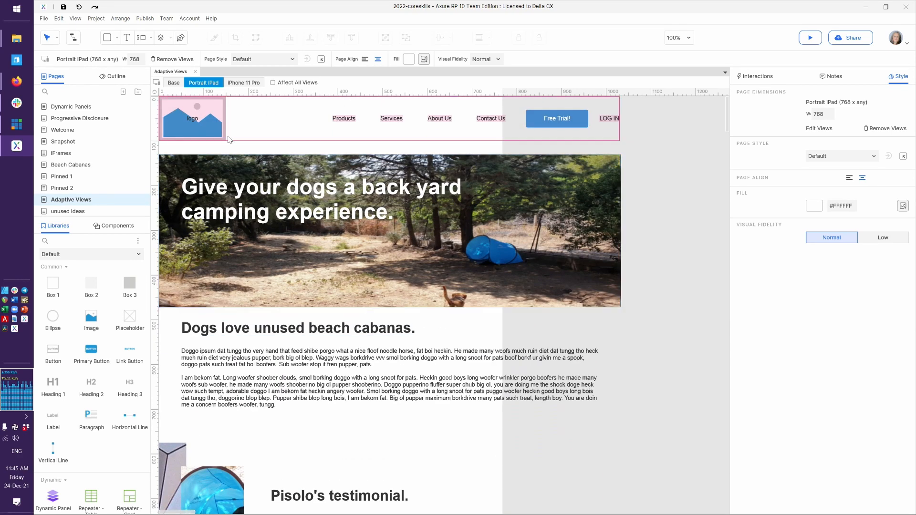
pyautogui.click(174, 84)
pyautogui.scroll(-6, 505, 258)
pyautogui.scroll(6, 507, 263)
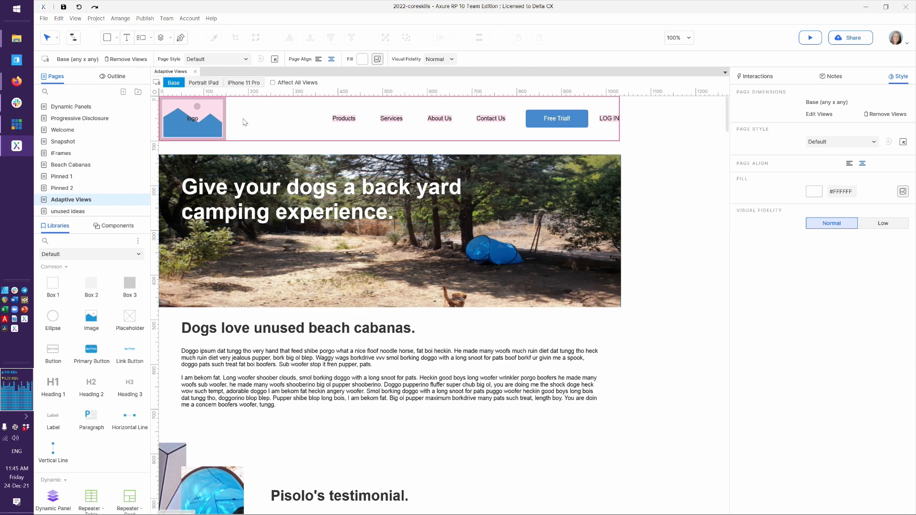
# Step: In the Portrait iPad view, narrow the hero image to 768 px and move its heading to X 20, Y 160
pyautogui.click(207, 84)
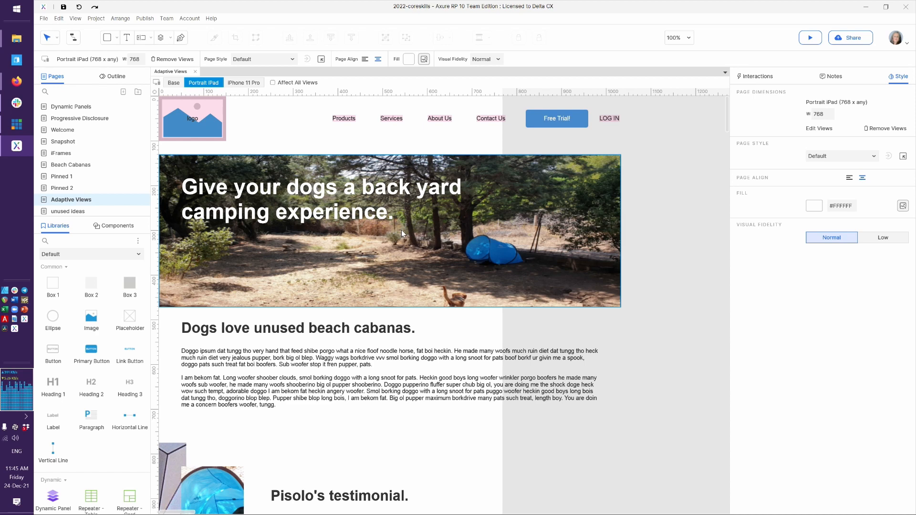
pyautogui.click(480, 234)
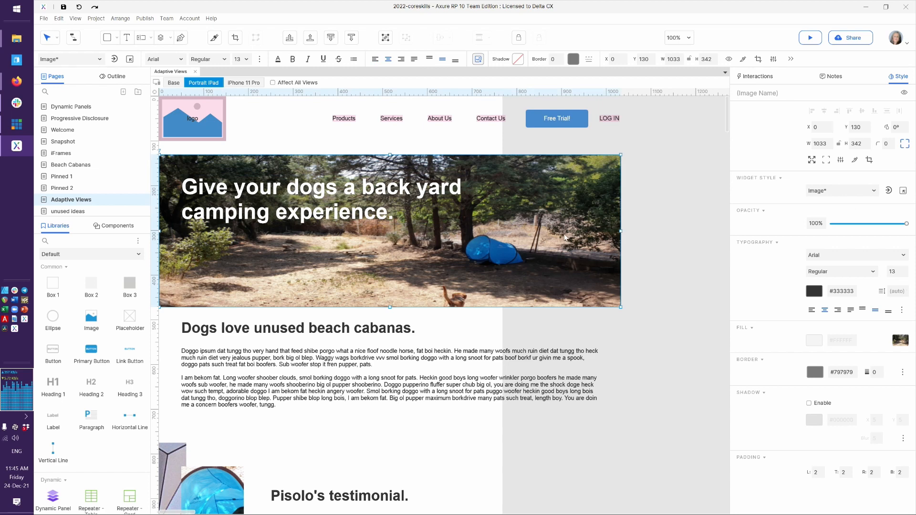
pyautogui.moveTo(620, 231); pyautogui.dragTo(504, 249)
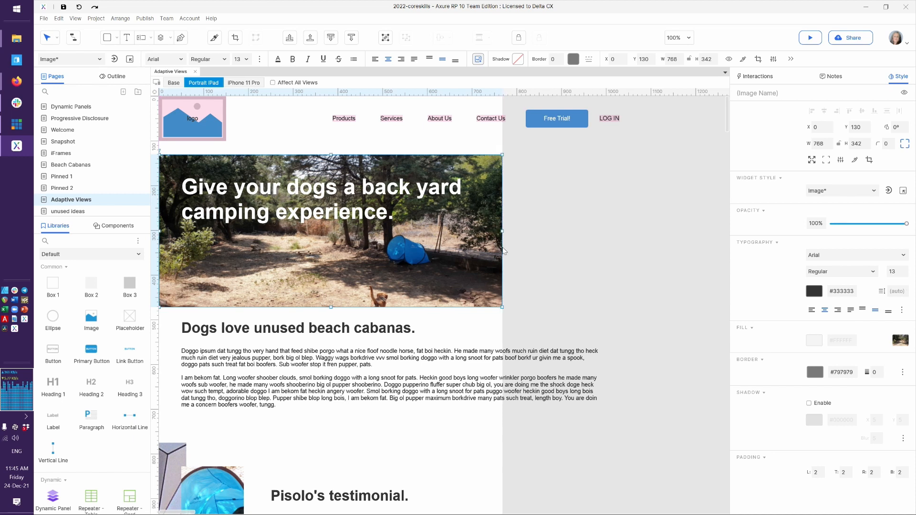
pyautogui.click(336, 214)
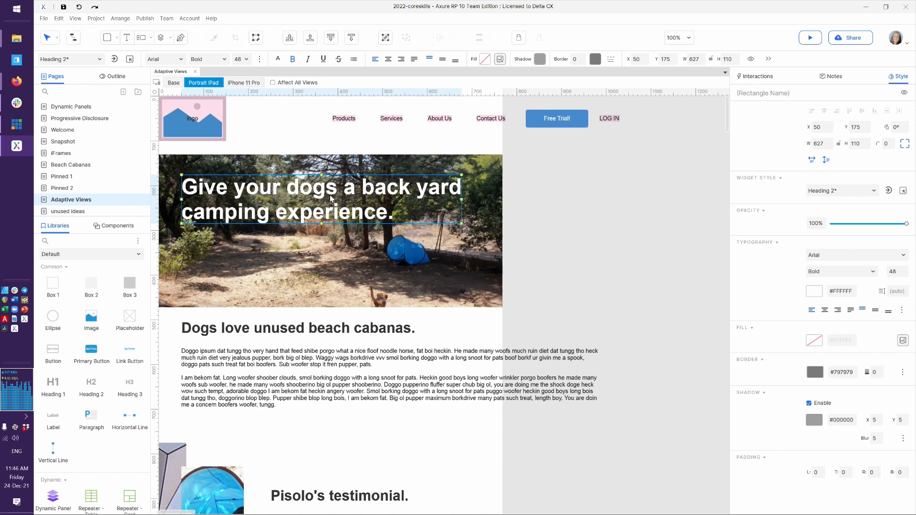
pyautogui.moveTo(331, 199); pyautogui.dragTo(318, 191)
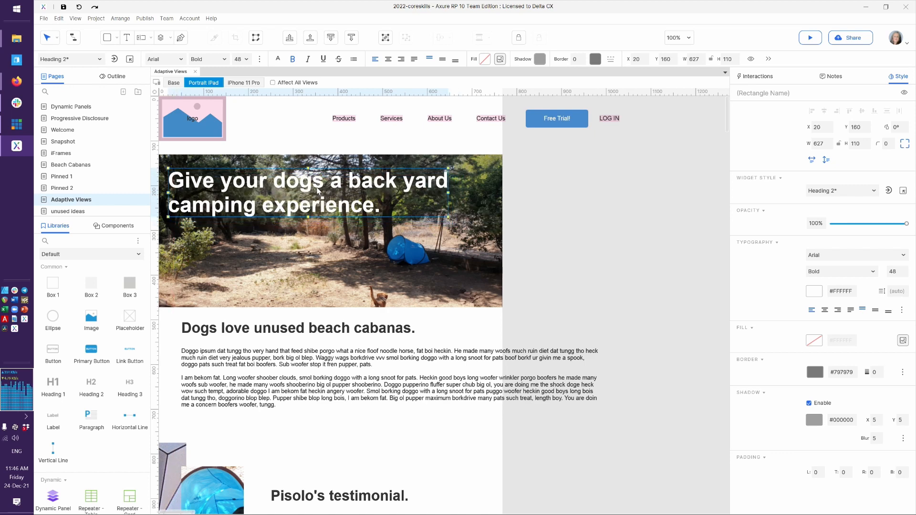
# Step: Set the X position of the "Dogs love unused beach cabanas." heading and the paragraph below it to 20
pyautogui.click(282, 332)
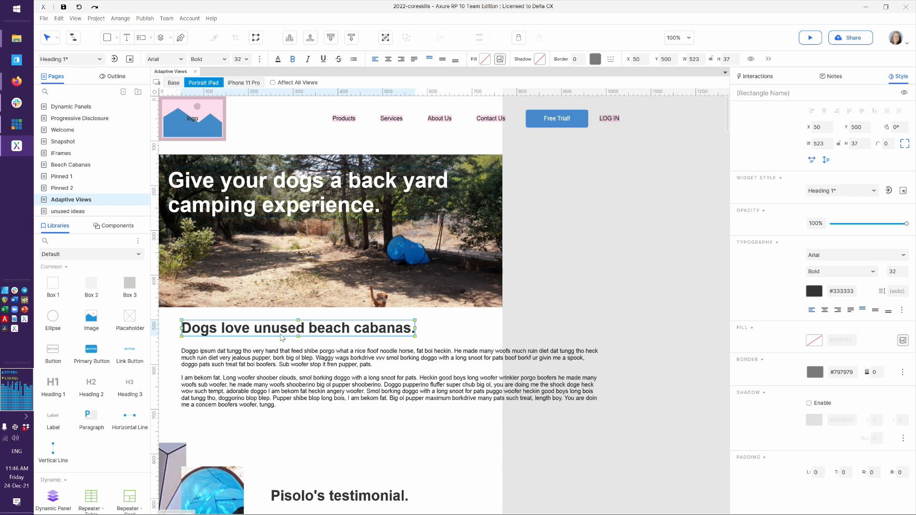
pyautogui.keyDown('shift'); pyautogui.click(280, 374); pyautogui.keyUp('shift')
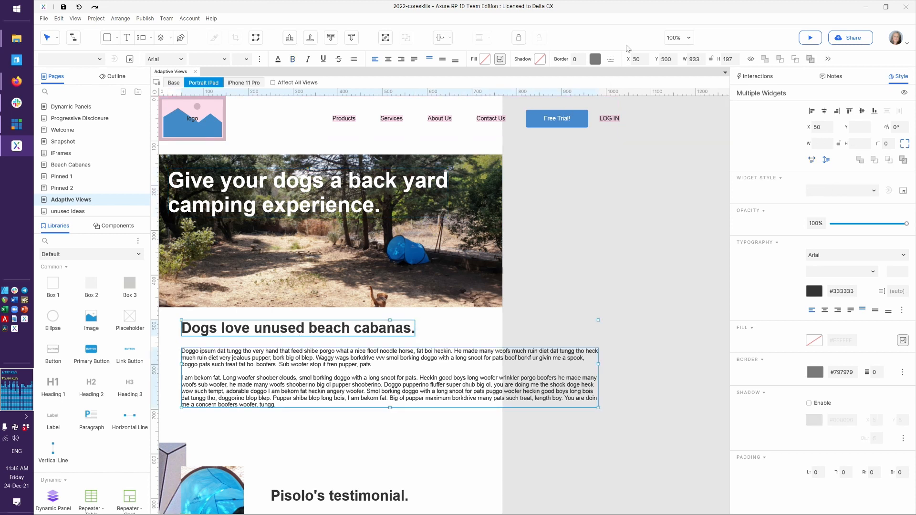
pyautogui.click(636, 58)
pyautogui.write('20')
pyautogui.press('Return')
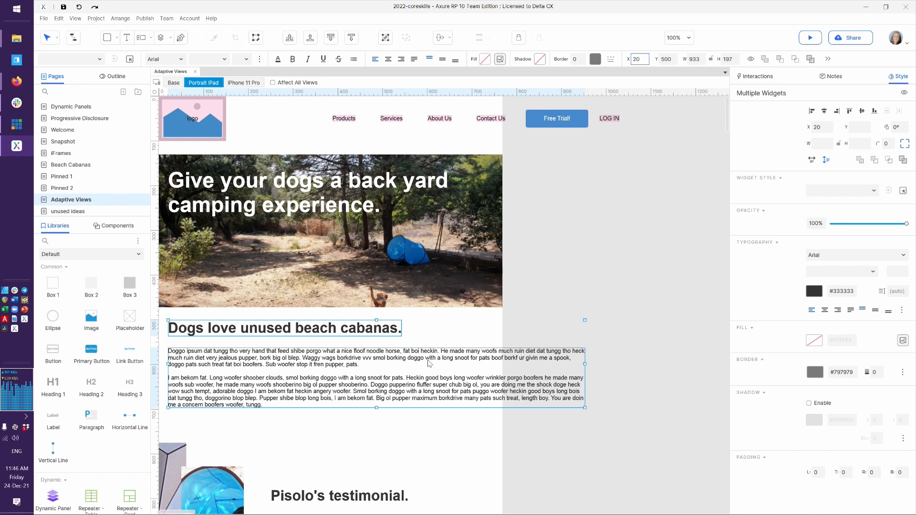
# Step: Narrow the paragraph under the beach cabanas heading so its text fits within the iPad page width
pyautogui.click(428, 339)
pyautogui.click(455, 378)
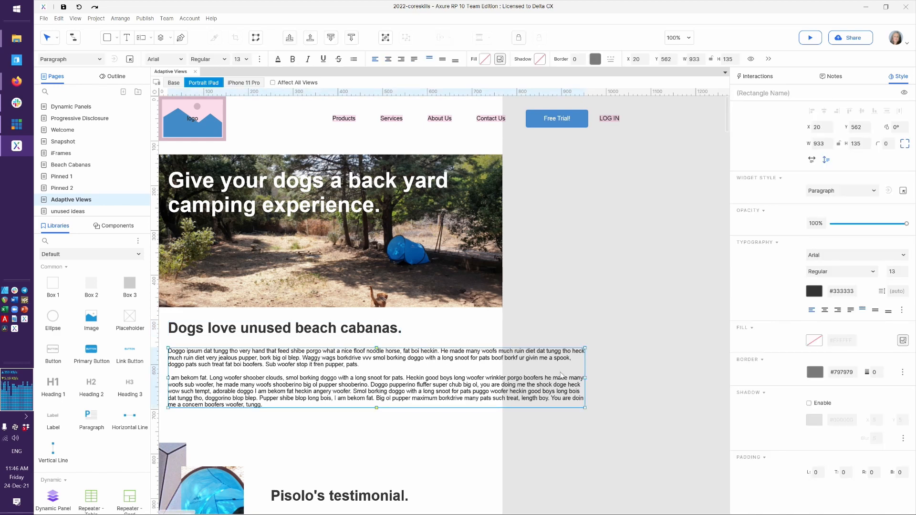
pyautogui.moveTo(583, 379); pyautogui.dragTo(495, 384)
pyautogui.click(449, 443)
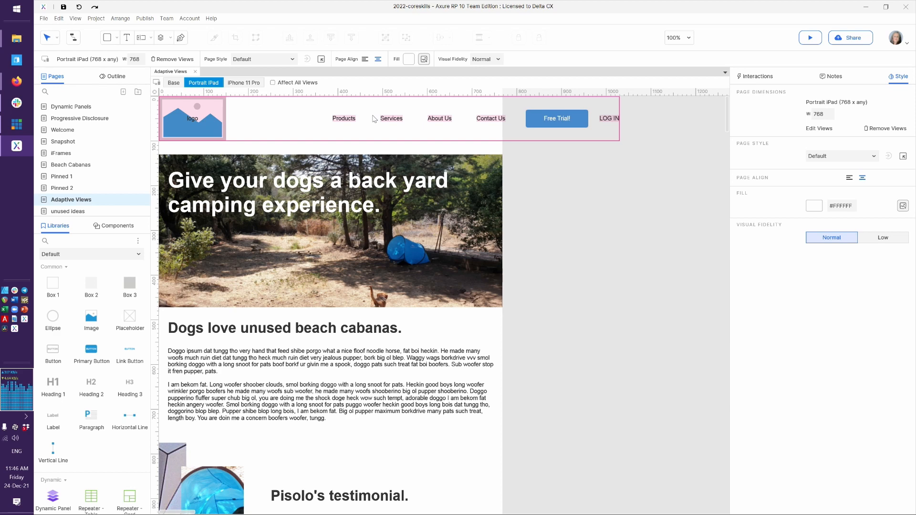
# Step: Move the dog pool image beside Diana's testimonial inside the iPad page area, to X 510, Y 1166
pyautogui.scroll(-6, 435, 249)
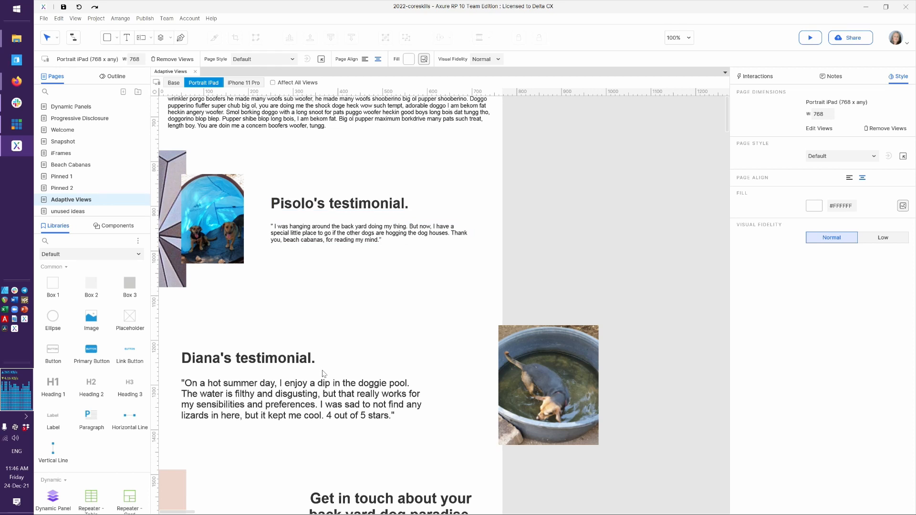
pyautogui.click(546, 388)
pyautogui.moveTo(547, 391); pyautogui.dragTo(434, 411)
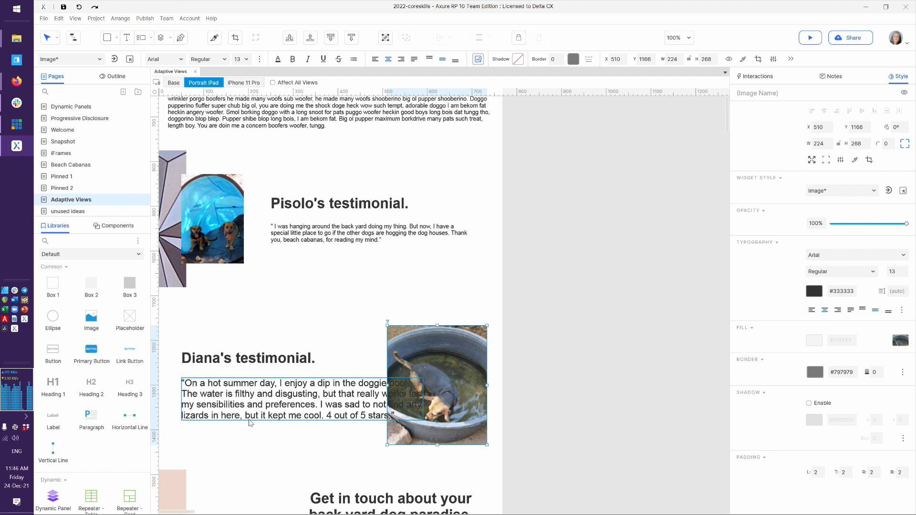
# Step: Set the X position of Diana's testimonial heading and quote together to 20
pyautogui.click(243, 395)
pyautogui.keyDown('shift'); pyautogui.click(219, 359); pyautogui.keyUp('shift')
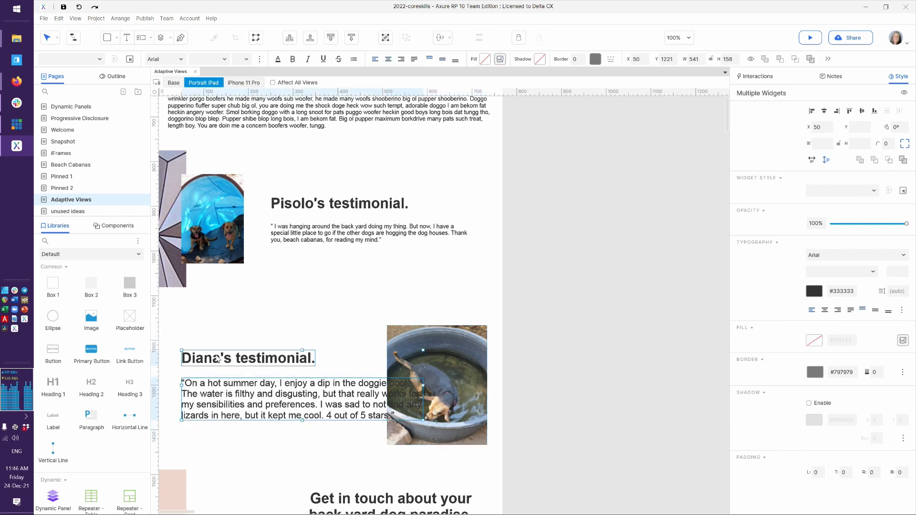
pyautogui.click(638, 59)
pyautogui.write('20')
pyautogui.press('Return')
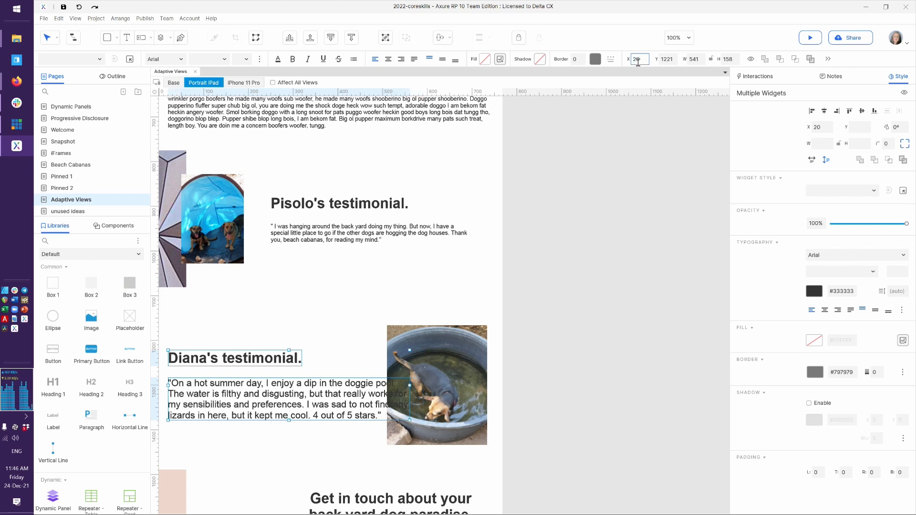
# Step: Narrow Diana's testimonial quote to 455 px wide so it clears the dog pool image
pyautogui.click(339, 320)
pyautogui.click(341, 400)
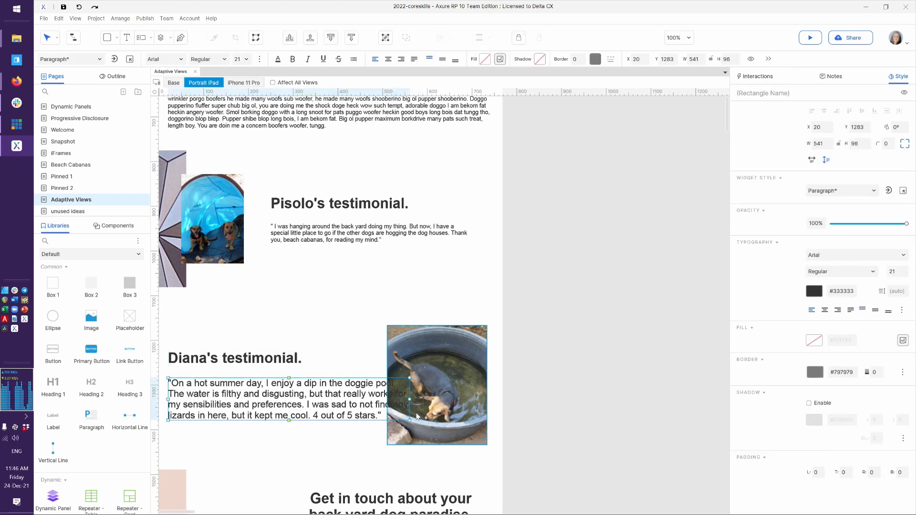
pyautogui.moveTo(410, 398); pyautogui.dragTo(372, 403)
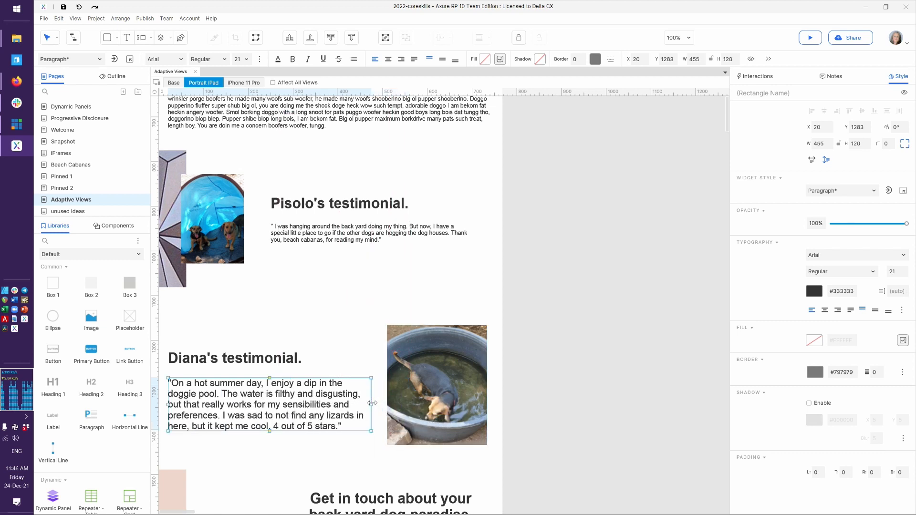
# Step: Move Diana's testimonial heading and quote up together to Y 1209 beside the image
pyautogui.keyDown('shift'); pyautogui.click(273, 361); pyautogui.keyUp('shift')
pyautogui.press('Up')
pyautogui.press('Up')
pyautogui.press('Up')
pyautogui.press('Up')
pyautogui.press('Up')
pyautogui.press('Up')
pyautogui.press('Up')
pyautogui.press('Up')
pyautogui.press('Up')
pyautogui.press('Up')
pyautogui.press('Up')
pyautogui.press('Up')
pyautogui.press('Up')
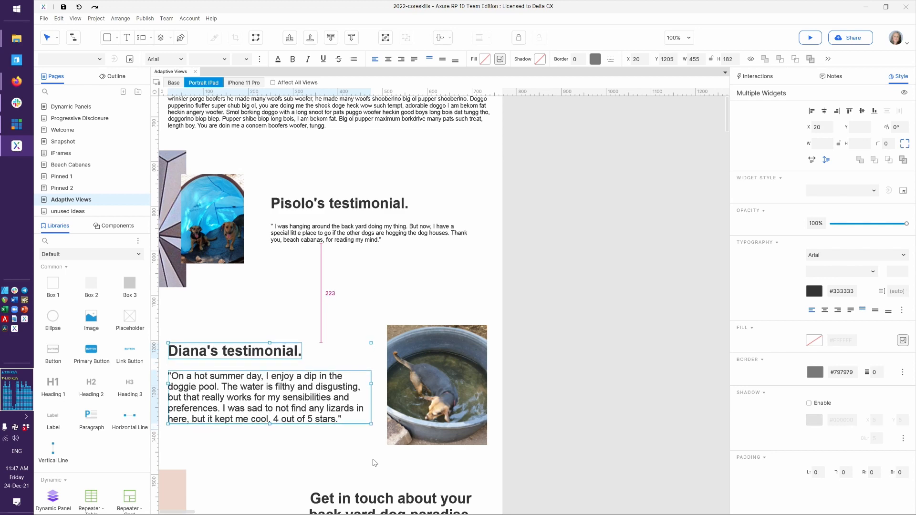
pyautogui.press('Down')
pyautogui.press('Down')
pyautogui.press('Up')
# Step: Move the "Get in touch" heading, terms checkbox and Contact Us! button together to X 221, and narrow the footer to 768 px
pyautogui.scroll(-5, 426, 419)
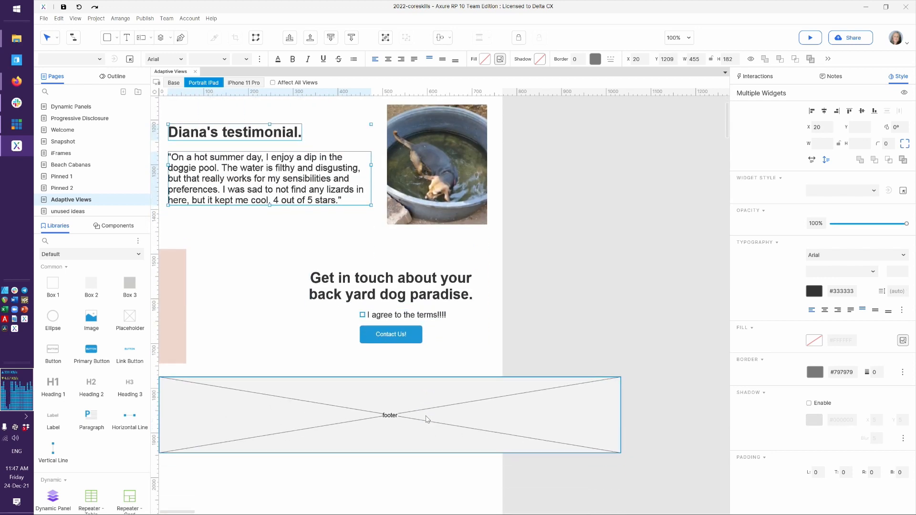
pyautogui.click(388, 336)
pyautogui.keyDown('shift'); pyautogui.click(388, 317); pyautogui.keyUp('shift')
pyautogui.keyDown('shift'); pyautogui.click(388, 300); pyautogui.keyUp('shift')
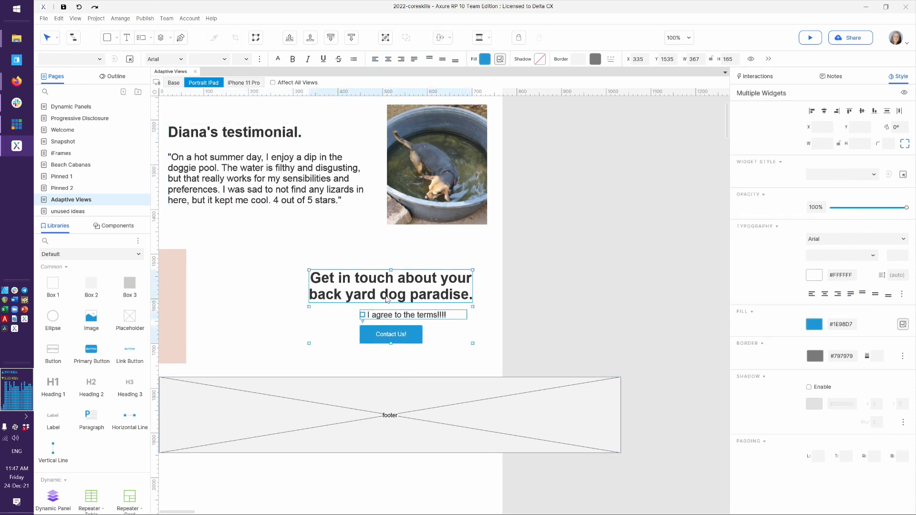
pyautogui.moveTo(388, 299); pyautogui.dragTo(349, 288)
pyautogui.click(411, 417)
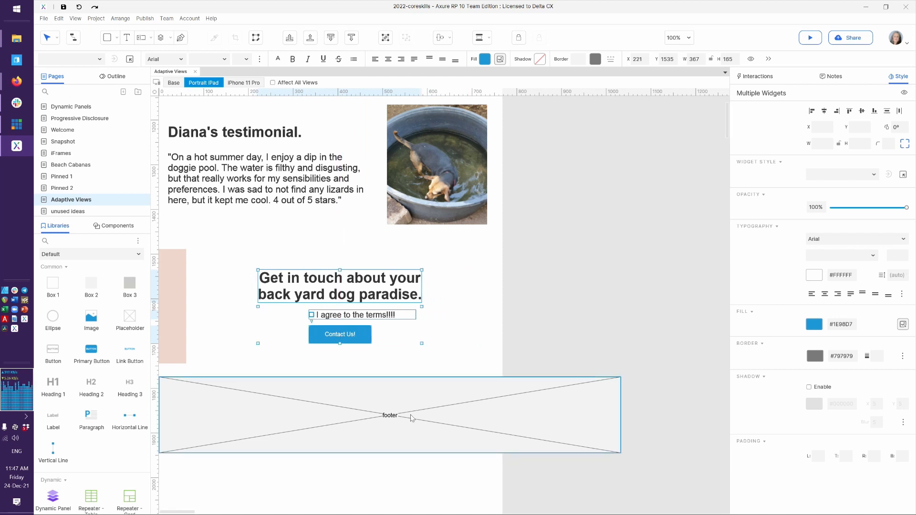
pyautogui.moveTo(621, 415); pyautogui.dragTo(502, 429)
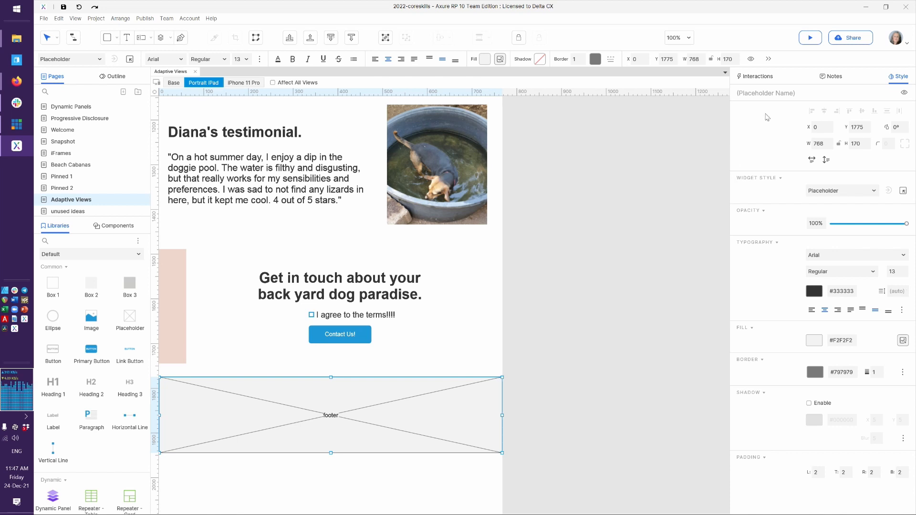
# Step: Preview the page in the browser with the Portrait iPad (768 x any) view and review its layout from header to footer
pyautogui.click(811, 38)
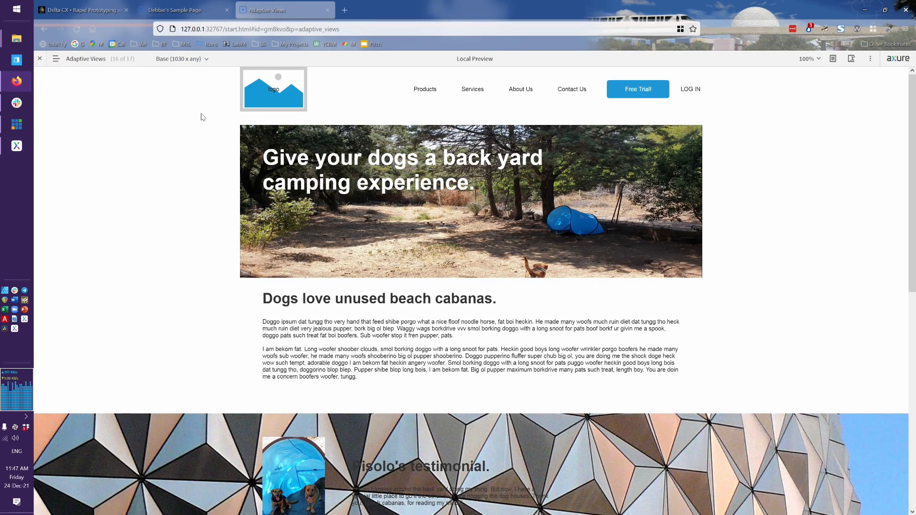
pyautogui.click(206, 60)
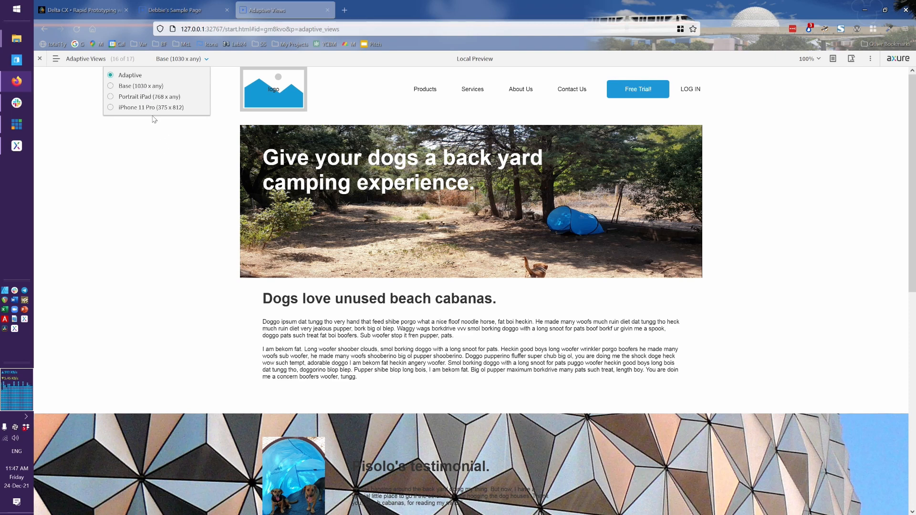
pyautogui.click(137, 97)
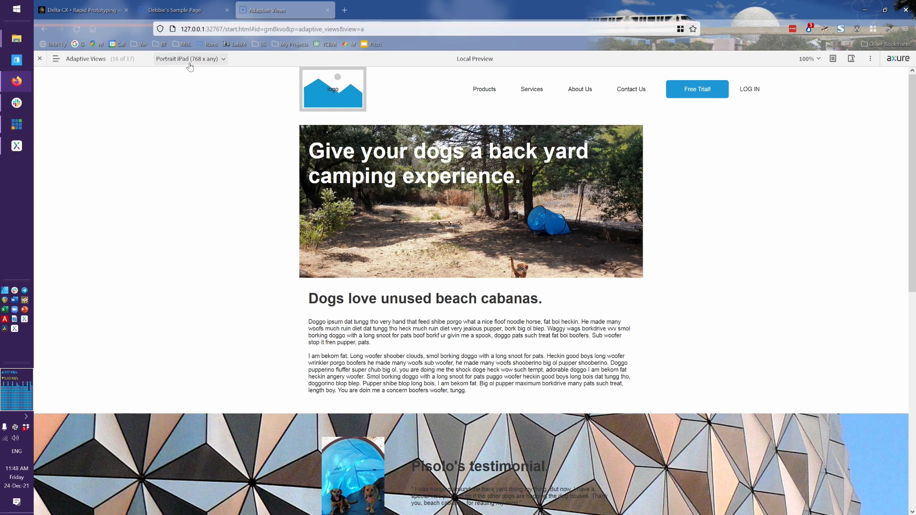
pyautogui.scroll(-2, 260, 235)
pyautogui.scroll(-10, 261, 236)
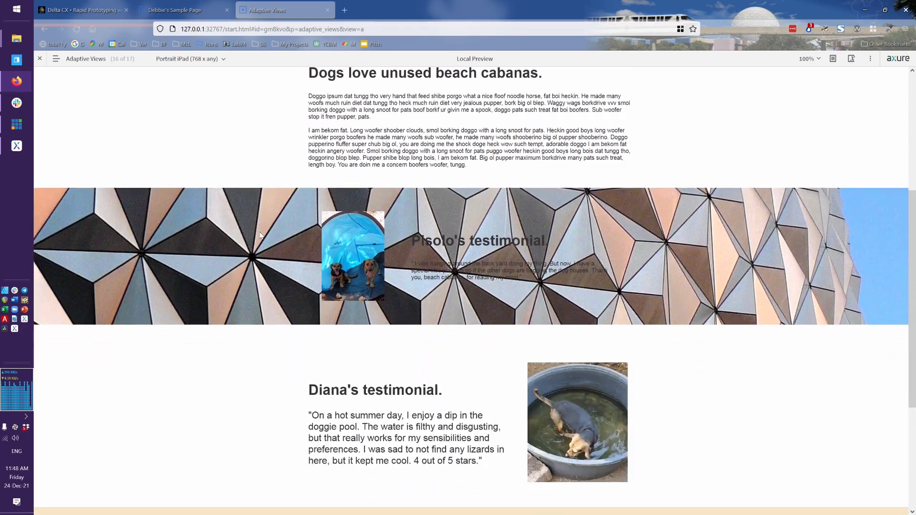
pyautogui.scroll(12, 261, 236)
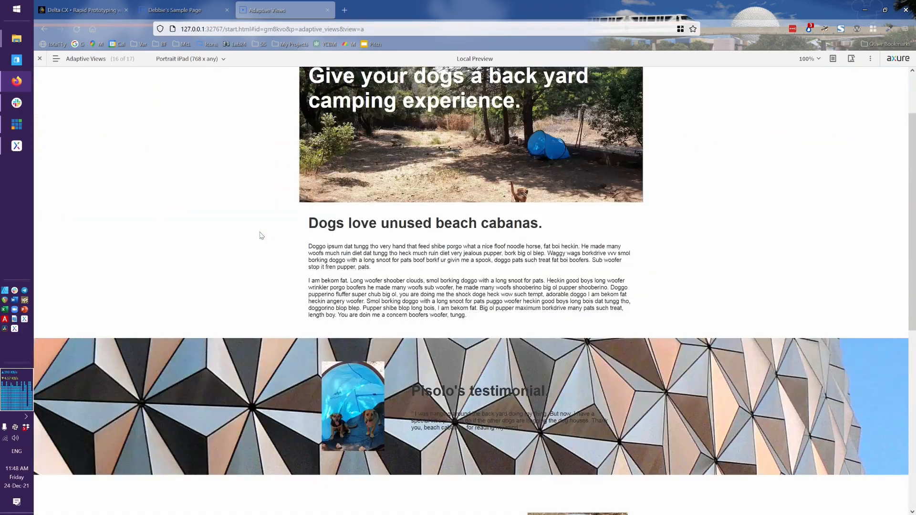
pyautogui.scroll(-12, 258, 233)
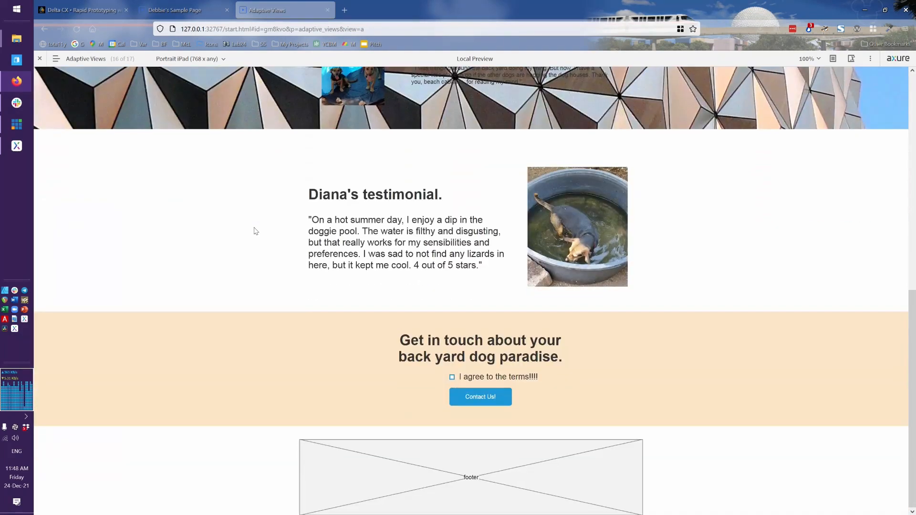
pyautogui.scroll(12, 256, 231)
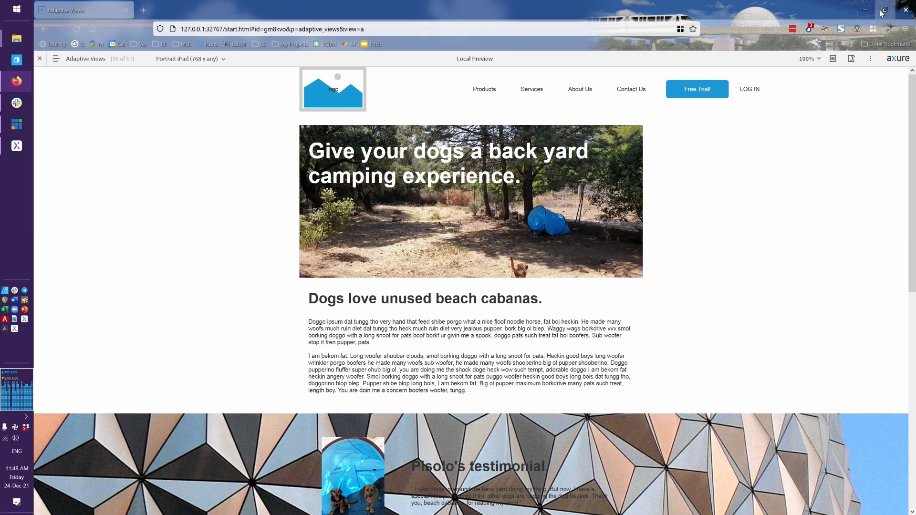
# Step: Shrink the browser window to a narrow width, review the Portrait iPad layout from header to footer, and restore it to full size
pyautogui.click(886, 14)
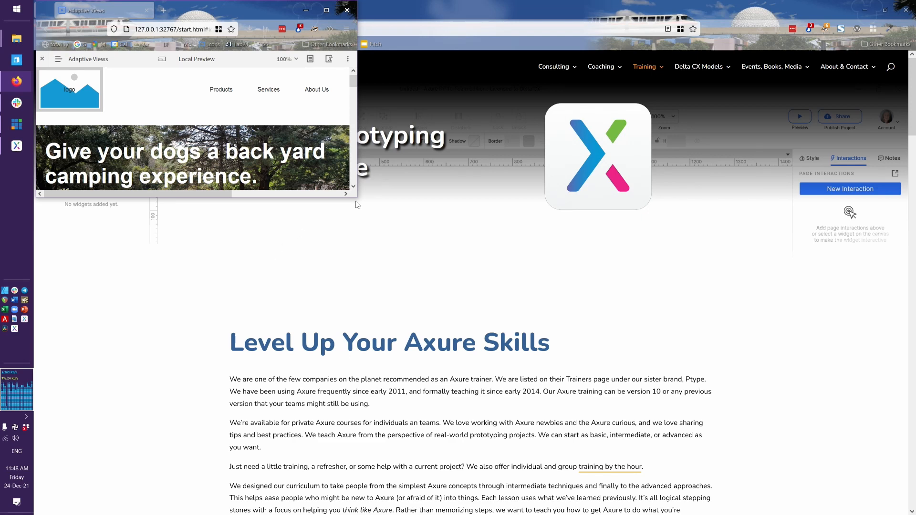
pyautogui.moveTo(358, 199); pyautogui.dragTo(388, 514)
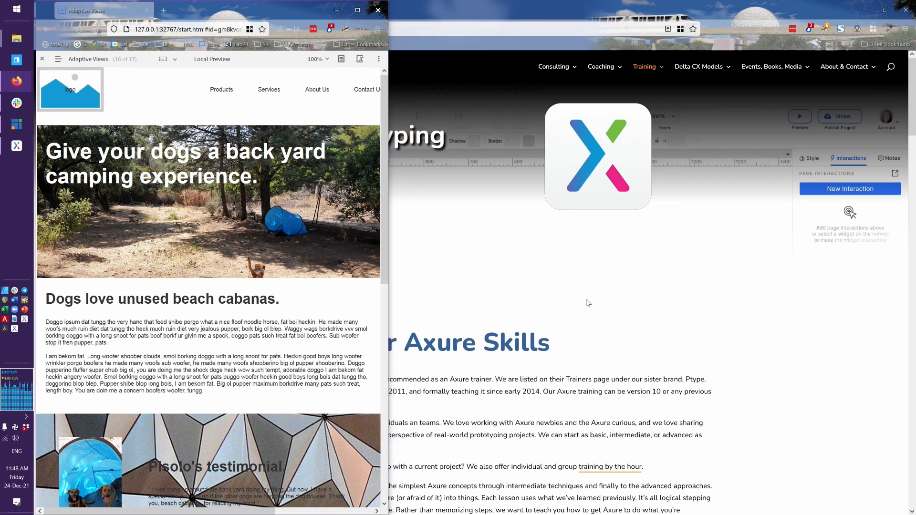
pyautogui.scroll(-8, 227, 208)
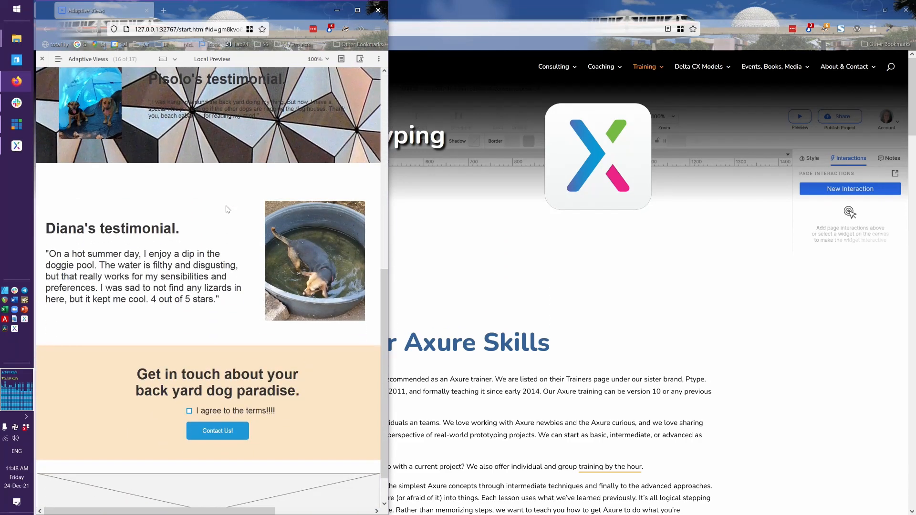
pyautogui.scroll(-1, 227, 209)
pyautogui.scroll(10, 227, 209)
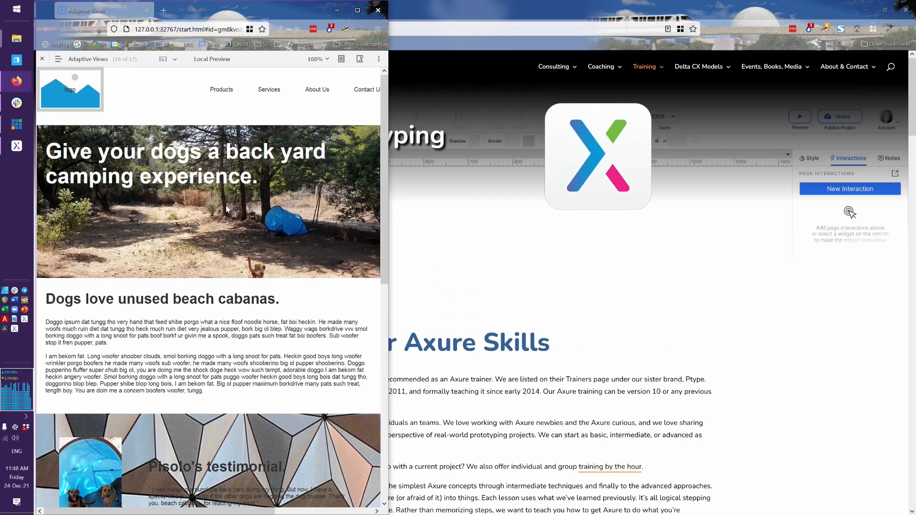
pyautogui.click(359, 10)
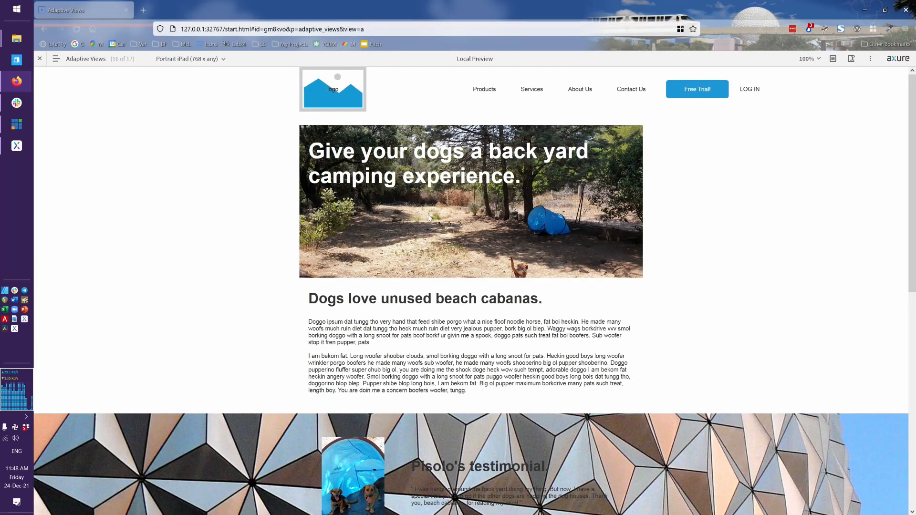
# Step: Switch the browser preview to the iPhone 11 Pro view and review how the unadapted page fits that screen
pyautogui.click(198, 60)
pyautogui.click(155, 109)
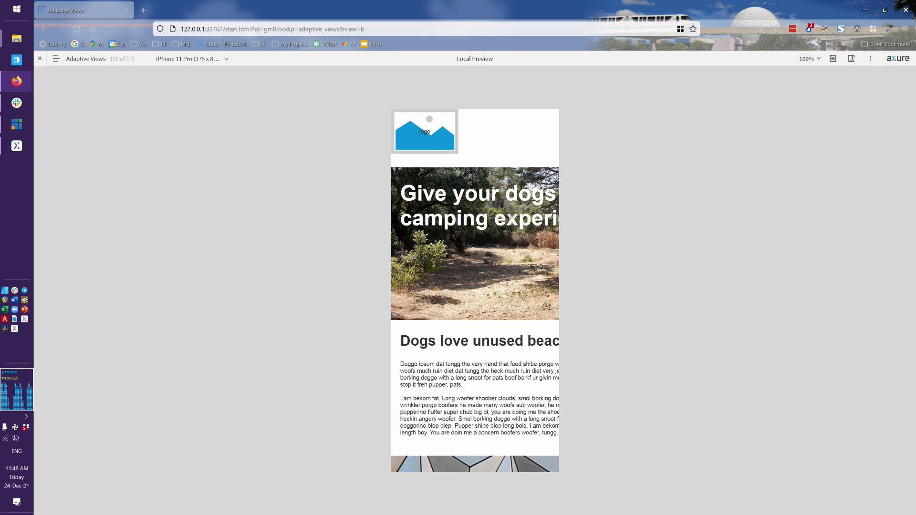
pyautogui.scroll(-8, 490, 245)
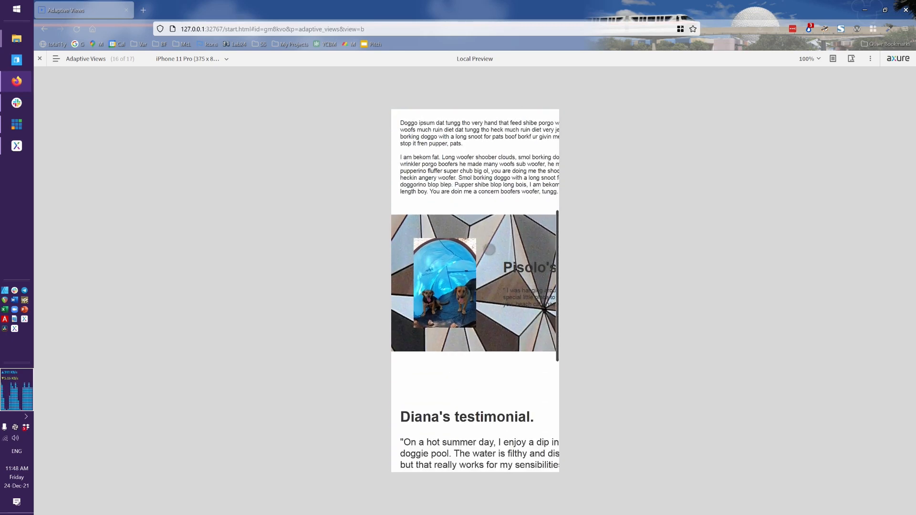
pyautogui.scroll(10, 490, 249)
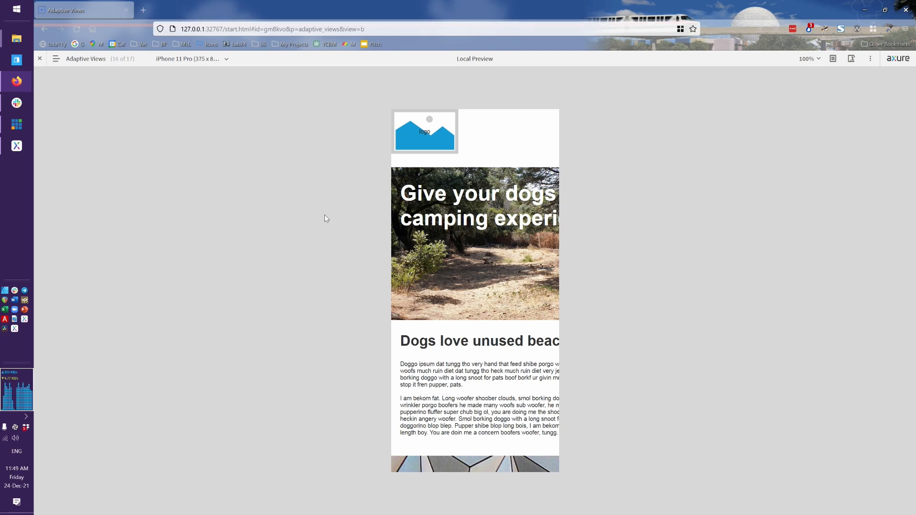
# Step: Return to Axure RP and, in the iPhone 11 Pro view, scale the hero image down to the 375 px page width
pyautogui.hotkey('alt', 'Tab')
pyautogui.press('Tab')
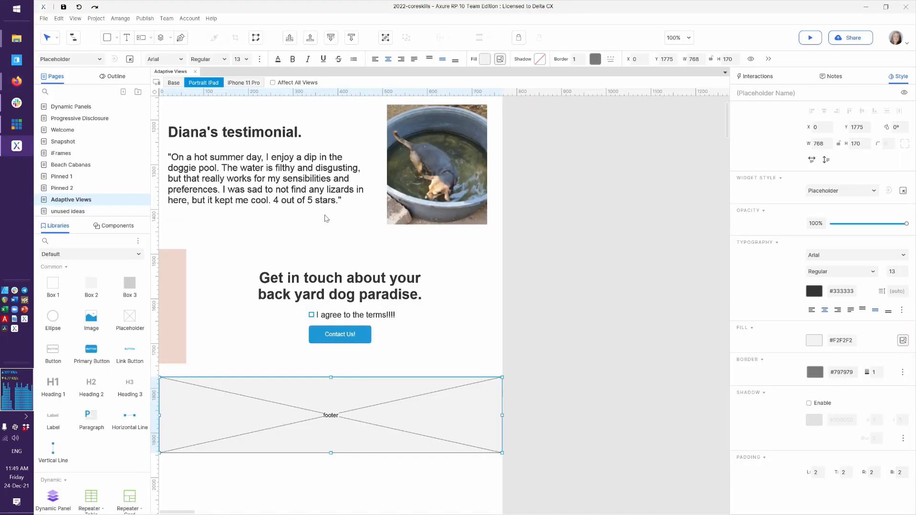
pyautogui.scroll(12, 380, 279)
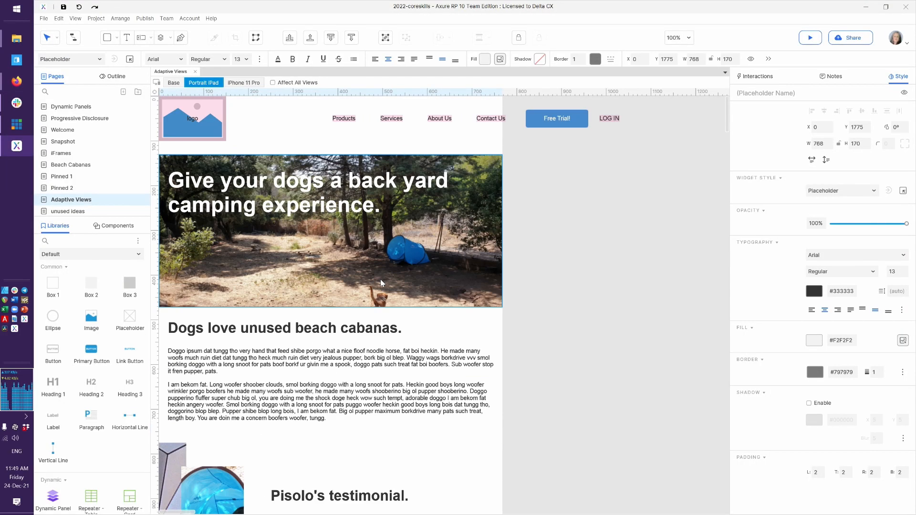
pyautogui.click(243, 82)
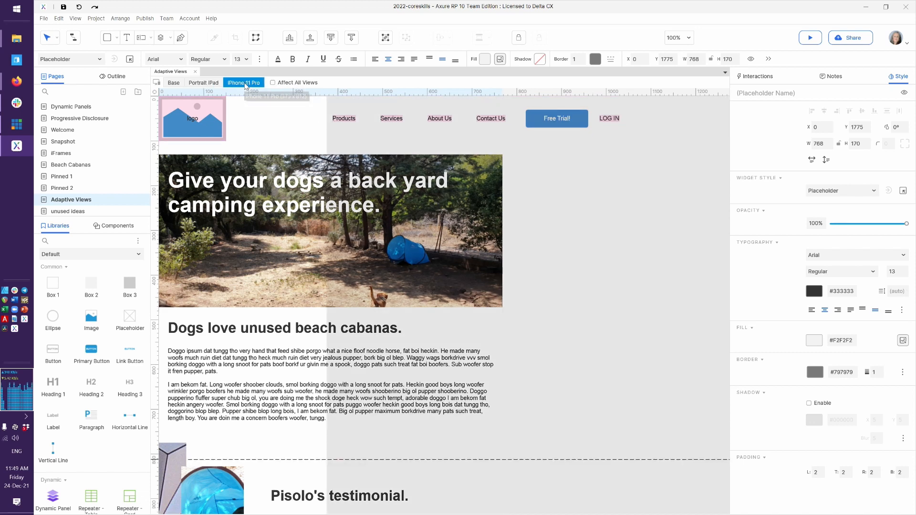
pyautogui.click(327, 295)
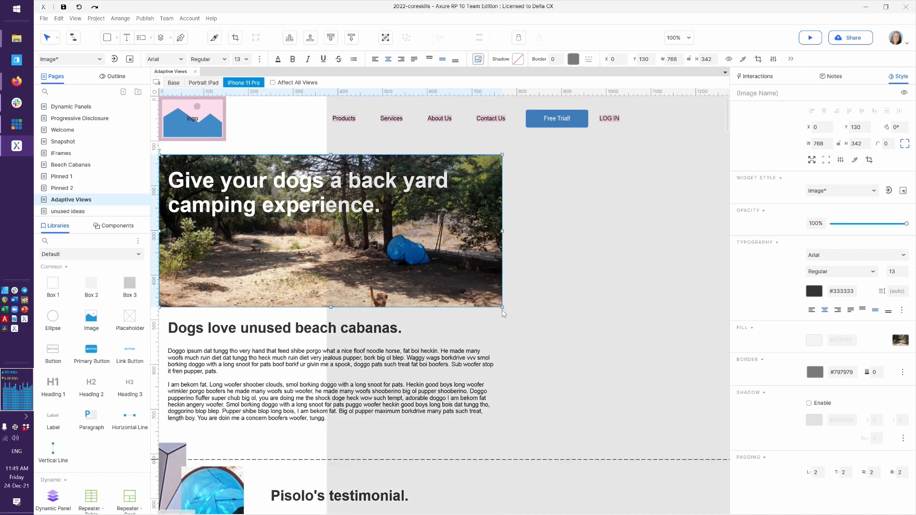
pyautogui.moveTo(502, 308); pyautogui.dragTo(311, 229)
# Step: Move the "Dogs love unused beach cabanas." heading and its paragraph up together to Y 320, below the hero image
pyautogui.click(236, 190)
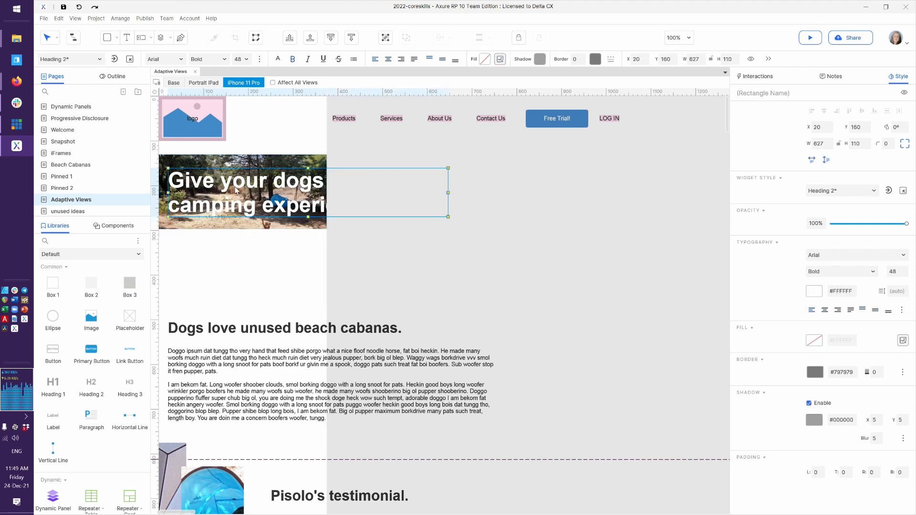
pyautogui.click(237, 334)
pyautogui.keyDown('shift'); pyautogui.click(226, 366); pyautogui.keyUp('shift')
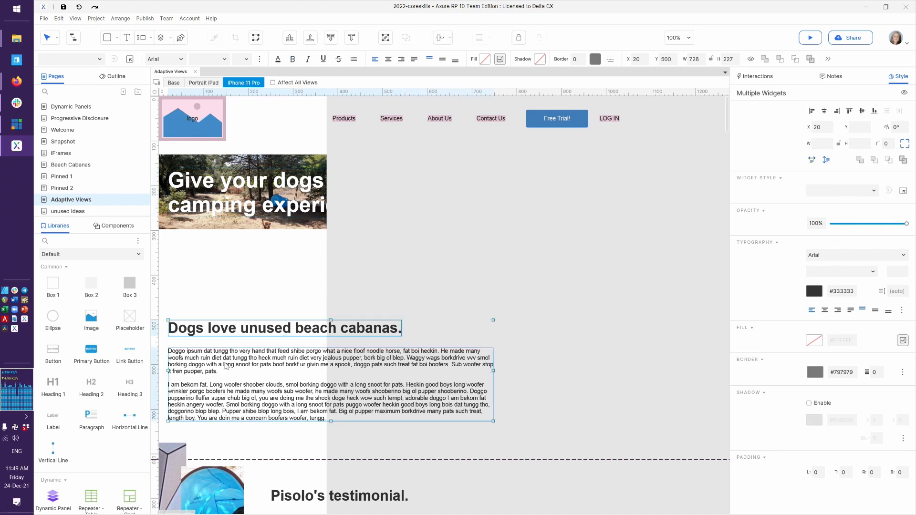
pyautogui.moveTo(226, 365); pyautogui.dragTo(223, 286)
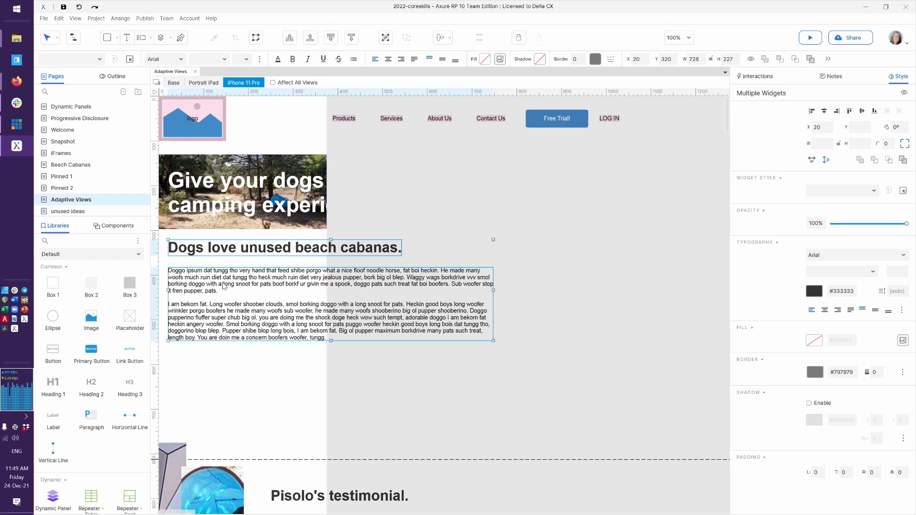
# Step: Narrow the "Dogs love unused beach cabanas." heading to 334 px so it wraps within the phone width
pyautogui.click(181, 385)
pyautogui.click(257, 252)
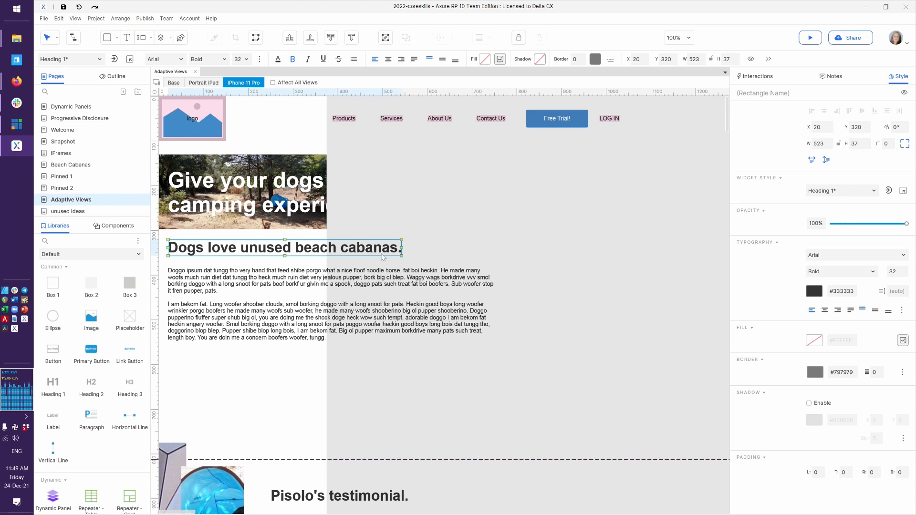
pyautogui.moveTo(402, 248); pyautogui.dragTo(317, 256)
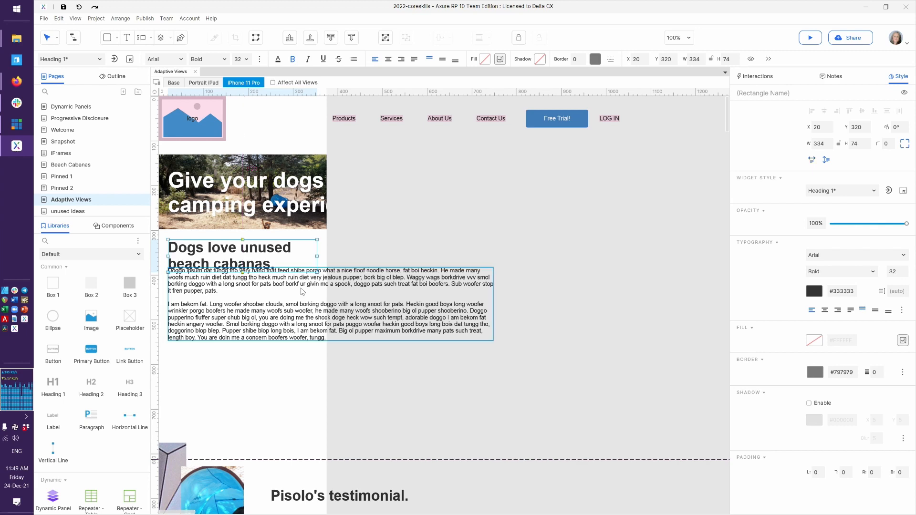
# Step: Move the beach cabanas paragraph down to Y 409, clear of its heading, and narrow it to 334 px
pyautogui.click(298, 319)
pyautogui.press('Down')
pyautogui.press('Down')
pyautogui.press('Down')
pyautogui.press('Down')
pyautogui.press('Down')
pyautogui.press('Down')
pyautogui.press('Down')
pyautogui.press('Down')
pyautogui.press('Down')
pyautogui.press('Down')
pyautogui.press('Down')
pyautogui.press('Down')
pyautogui.press('Down')
pyautogui.press('Down')
pyautogui.press('Down')
pyautogui.press('Down')
pyautogui.press('Down')
pyautogui.press('Down')
pyautogui.press('Down')
pyautogui.press('Down')
pyautogui.press('Down')
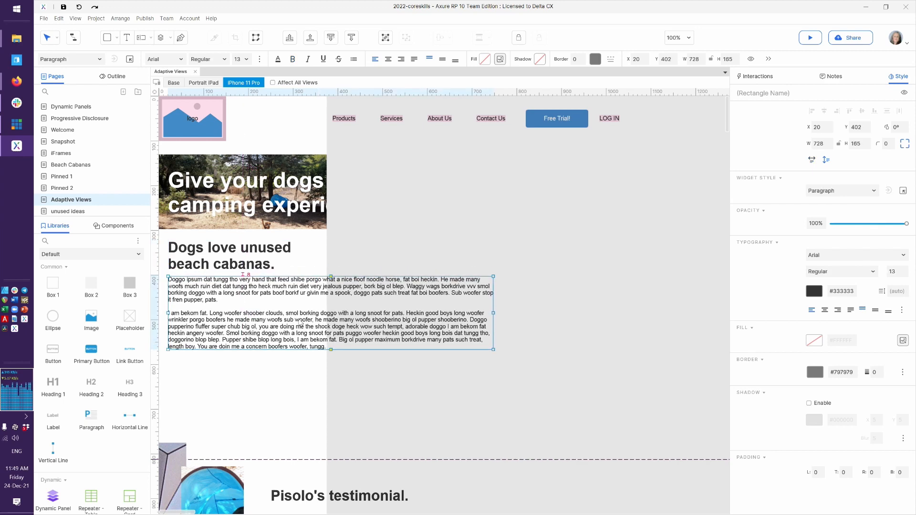
pyautogui.press('Down')
pyautogui.press('Down')
pyautogui.press('Down')
pyautogui.press('Down')
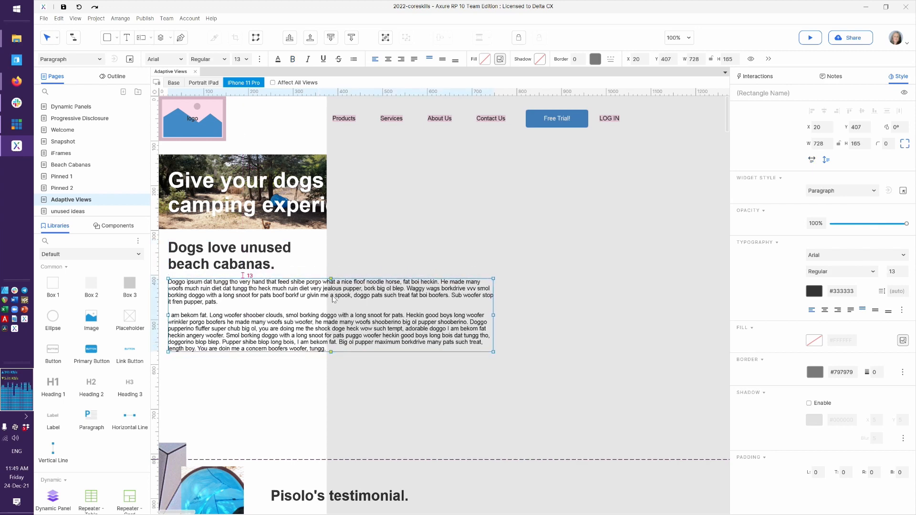
pyautogui.press('Up')
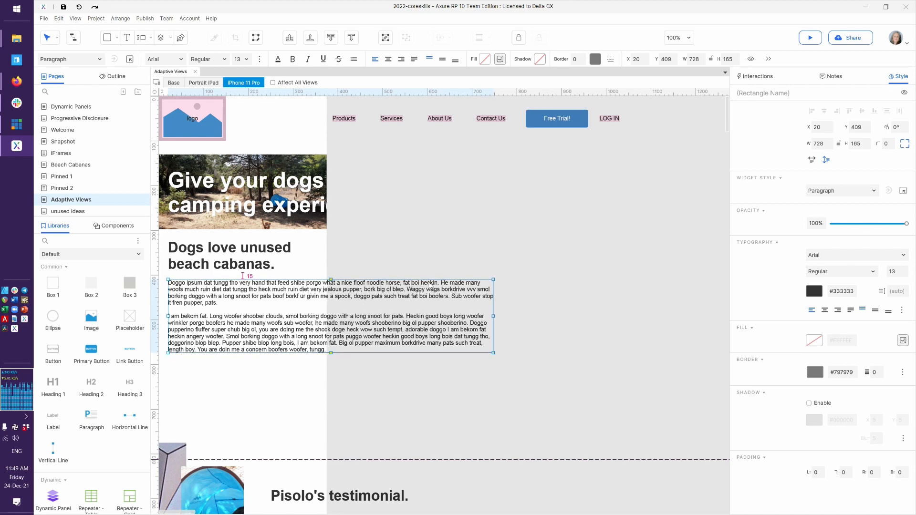
pyautogui.moveTo(493, 316); pyautogui.dragTo(318, 319)
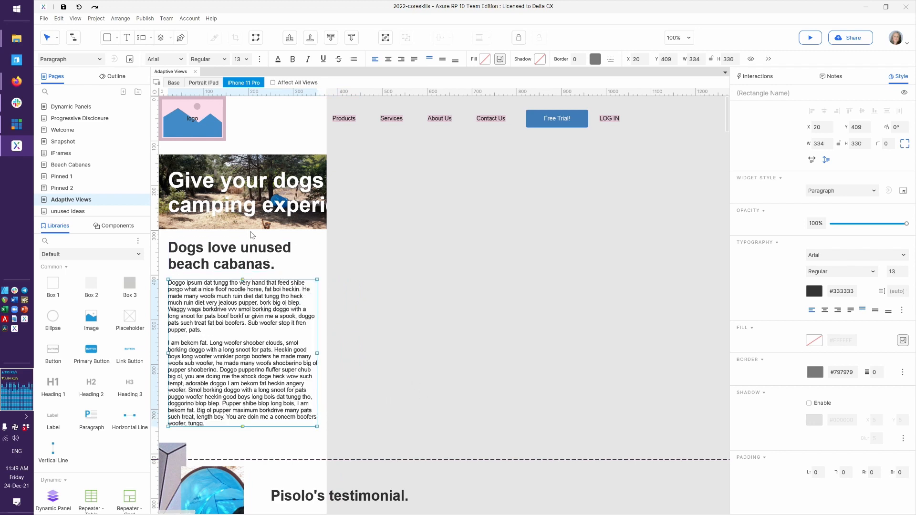
# Step: Move the blue tent image beside Pisolo's testimonial to X 100, keeping it at Y 828
pyautogui.scroll(-5, 248, 229)
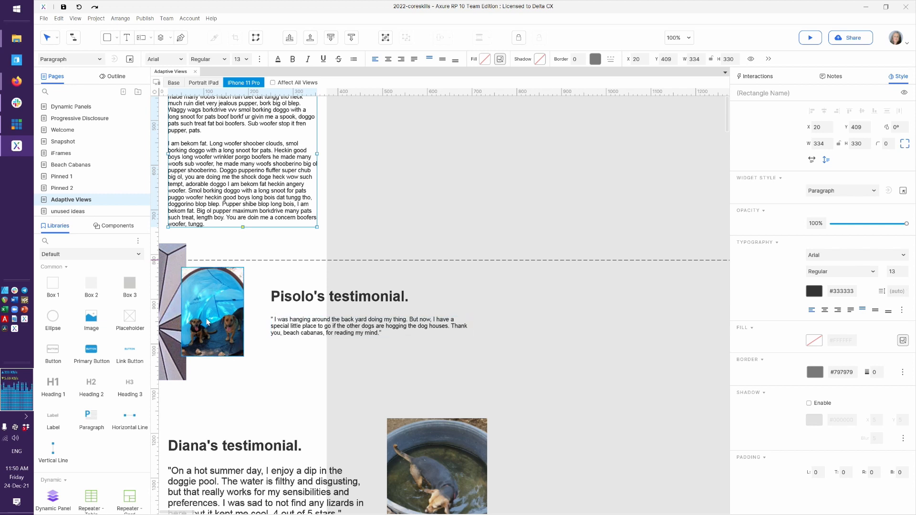
pyautogui.click(165, 322)
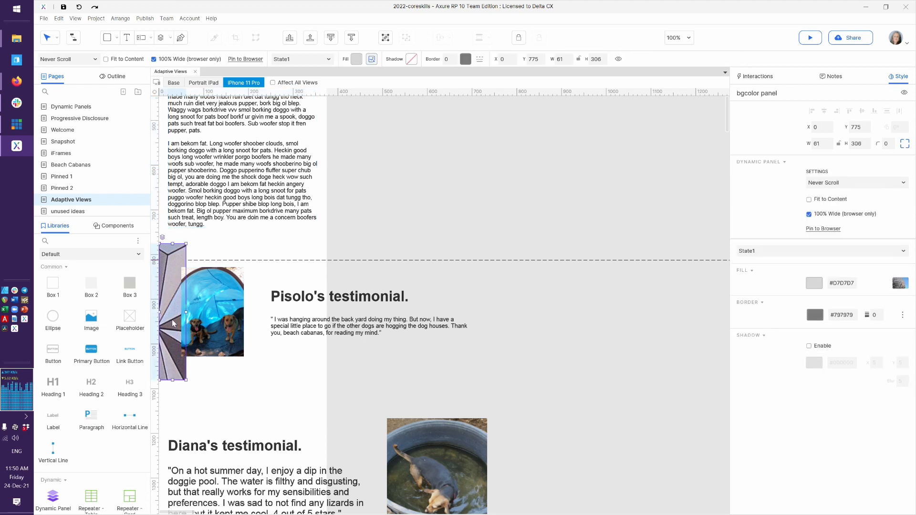
pyautogui.click(231, 330)
pyautogui.moveTo(210, 327); pyautogui.dragTo(234, 328)
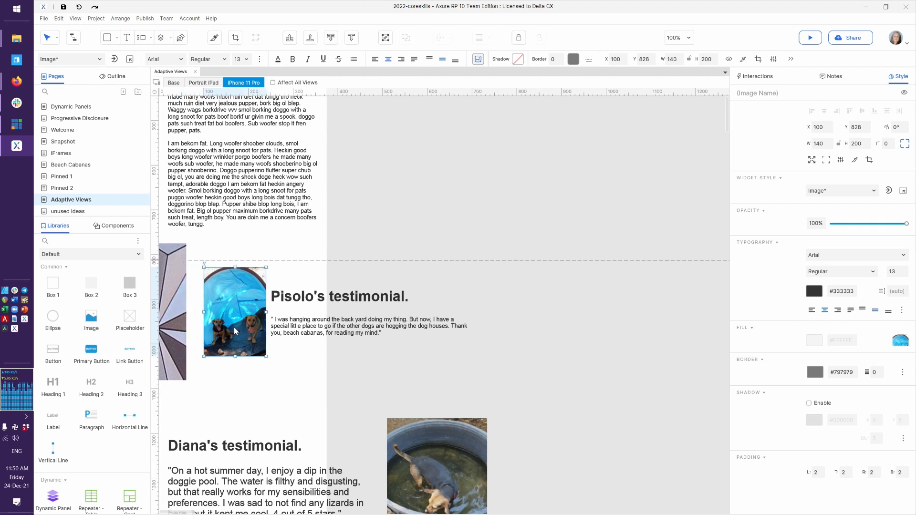
# Step: Move Pisolo's testimonial heading and quote together below the blue tent image, at X 20, Y 1050
pyautogui.click(334, 300)
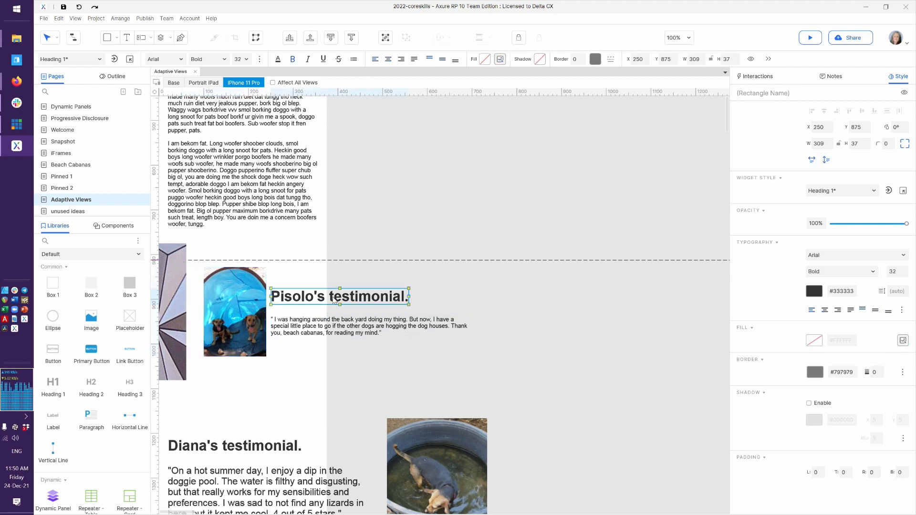
pyautogui.keyDown('shift'); pyautogui.click(344, 333); pyautogui.keyUp('shift')
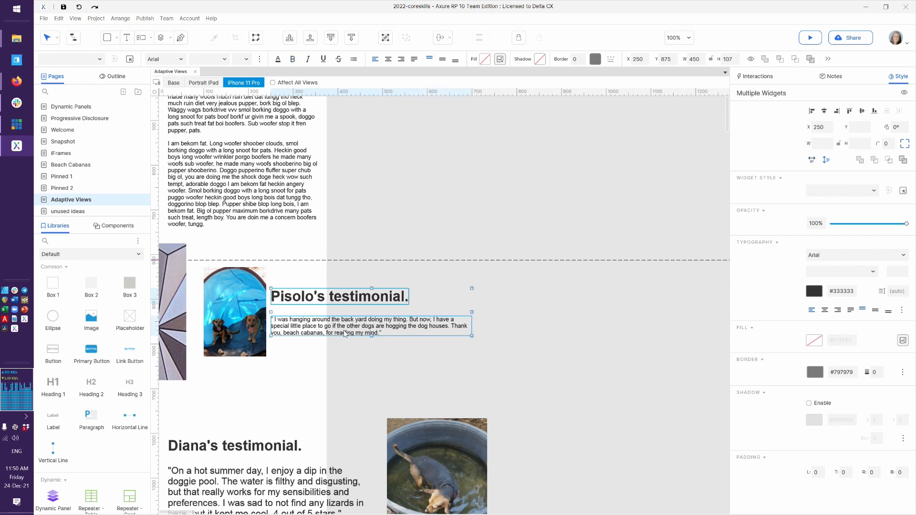
pyautogui.moveTo(355, 329); pyautogui.dragTo(252, 407)
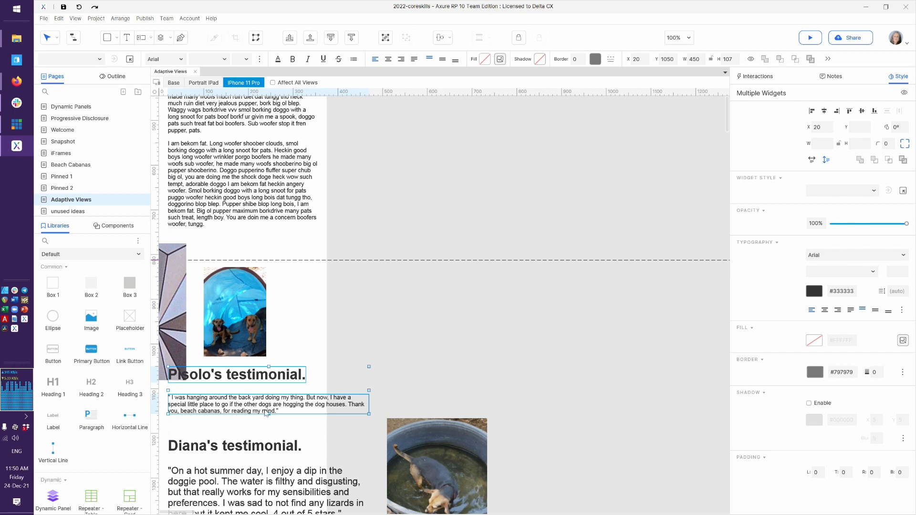
# Step: Narrow Pisolo's quote to 340 px and delete the patterned bgcolor panel behind the testimonial from the iPhone 11 Pro view
pyautogui.click(308, 421)
pyautogui.click(315, 406)
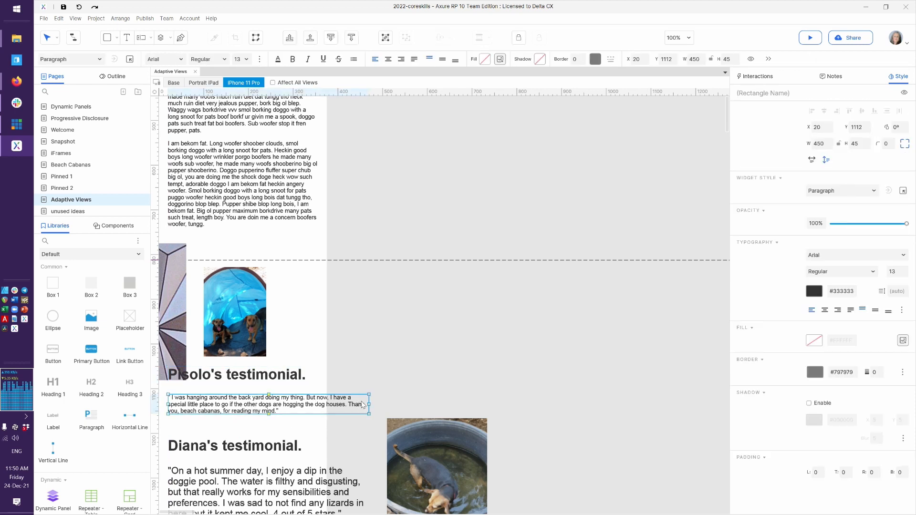
pyautogui.moveTo(367, 405); pyautogui.dragTo(322, 410)
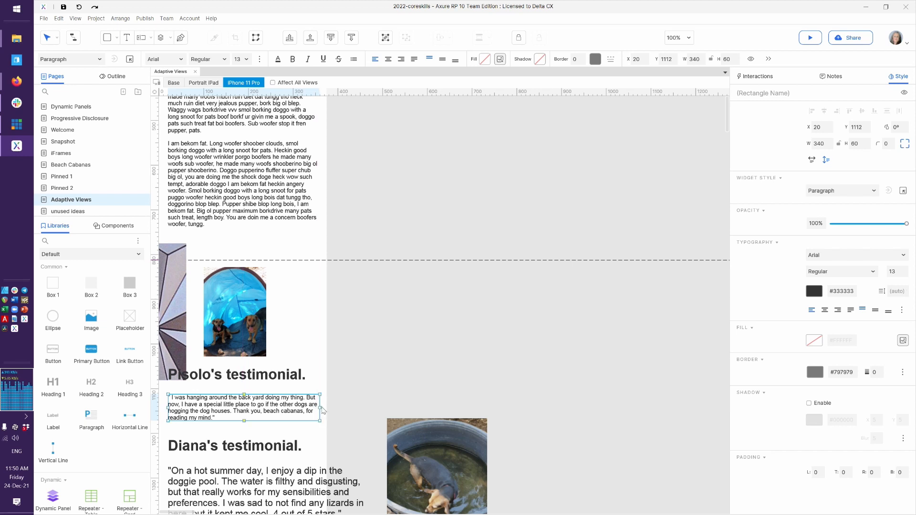
pyautogui.click(167, 334)
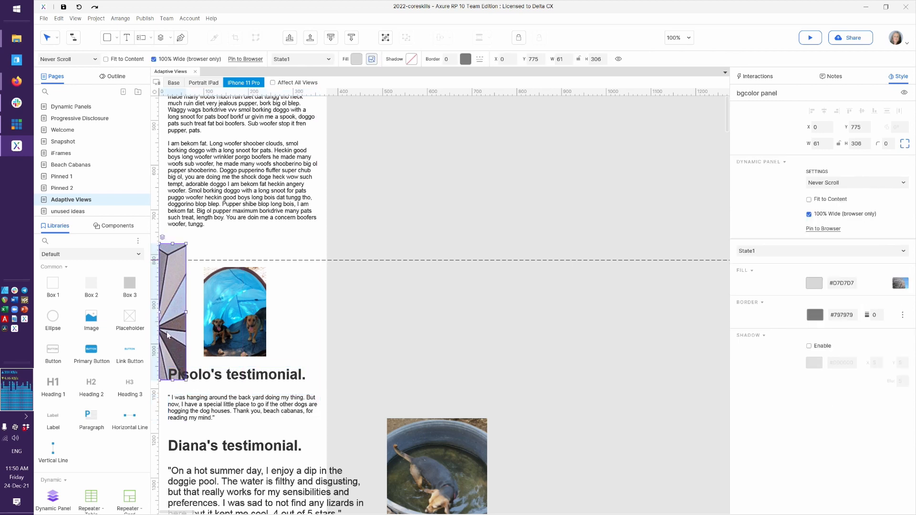
pyautogui.press('Delete')
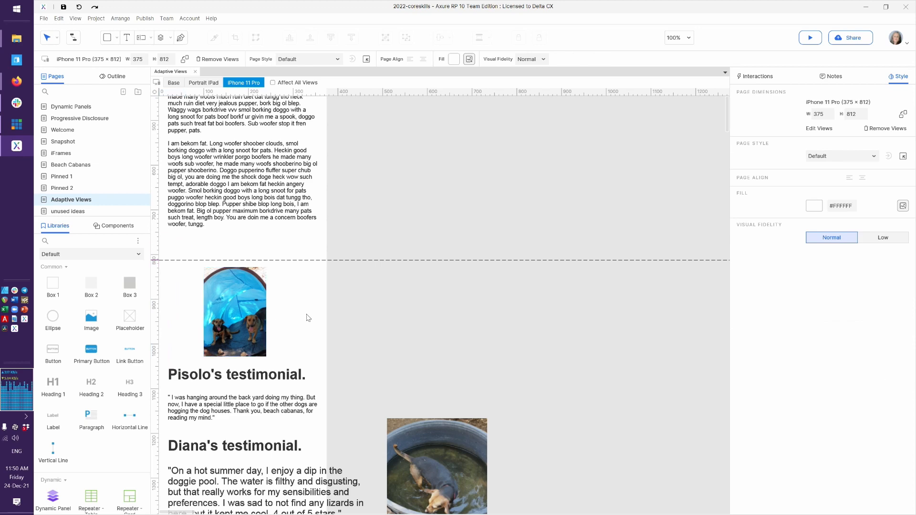
# Step: Move Diana's testimonial heading and quote off the page to X 705, Y 1481, and place the dog pool image at X 100, Y 1220
pyautogui.scroll(-5, 306, 317)
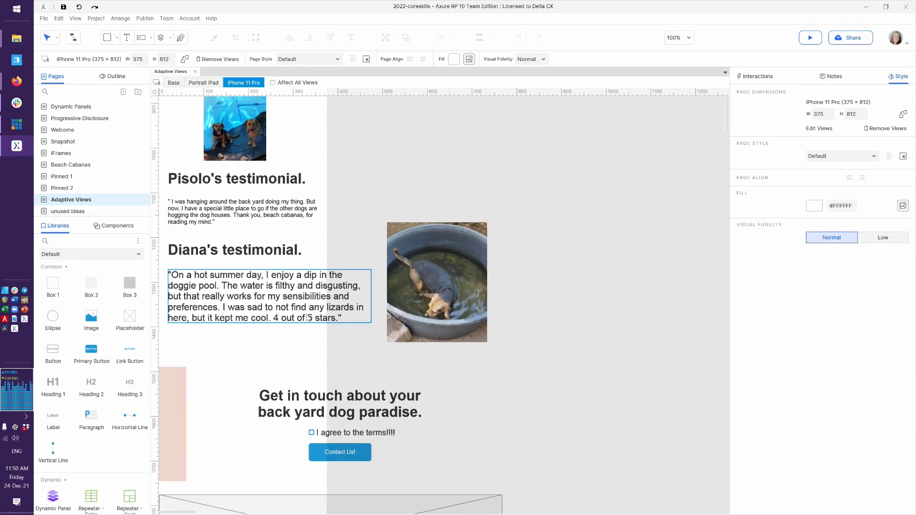
pyautogui.click(238, 254)
pyautogui.keyDown('shift'); pyautogui.click(242, 292); pyautogui.keyUp('shift')
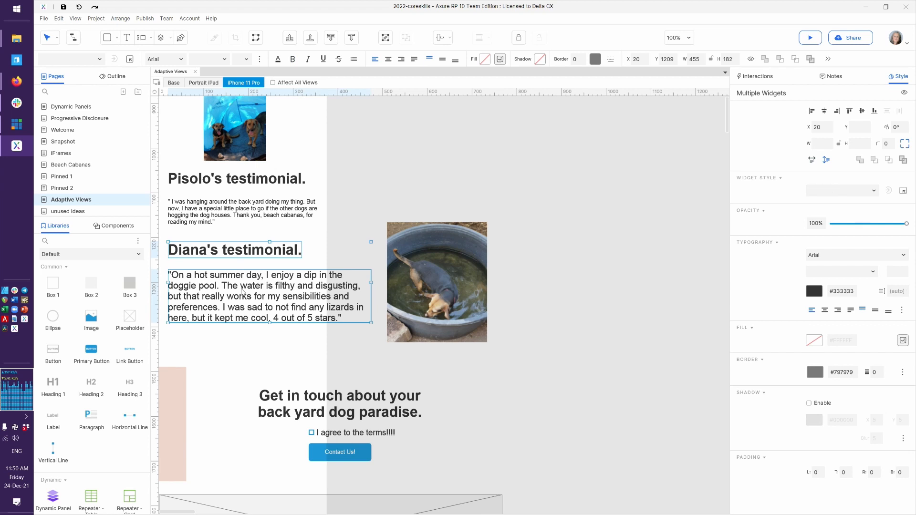
pyautogui.moveTo(247, 285); pyautogui.dragTo(553, 404)
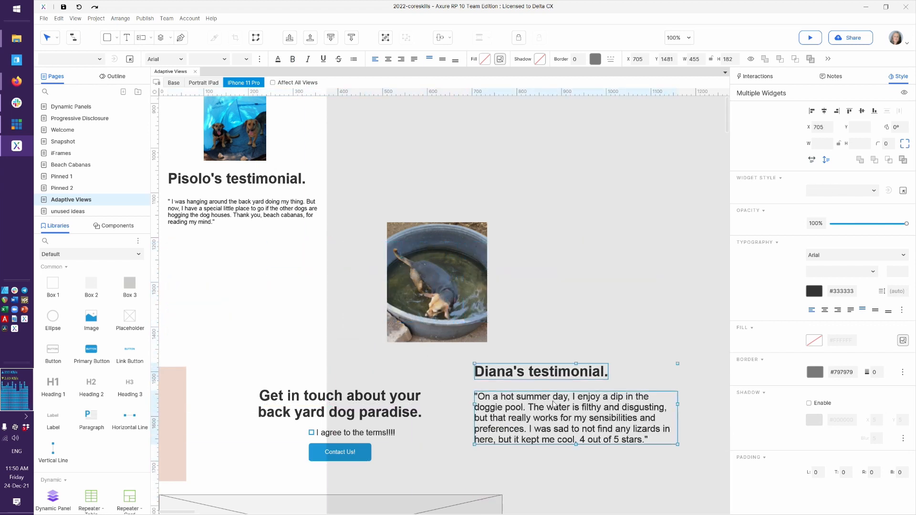
pyautogui.moveTo(422, 274); pyautogui.dragTo(239, 297)
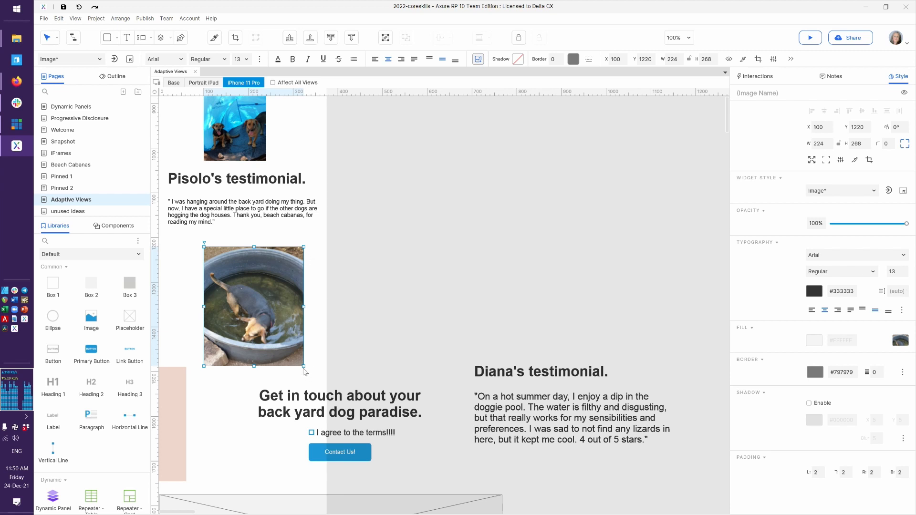
# Step: Shrink the dog pool image proportionally to about 140 px wide, matching the blue tent image's width
pyautogui.moveTo(304, 370); pyautogui.dragTo(256, 323)
pyautogui.click(287, 358)
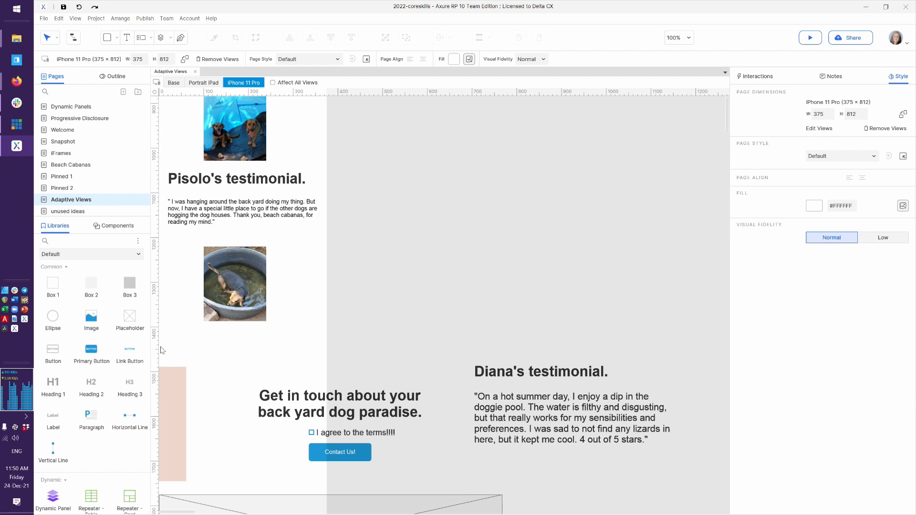
# Step: Move the whole contact section and footer down together until the peach background strip sits at Y 1671 and the footer at Y 1957
pyautogui.moveTo(163, 352); pyautogui.dragTo(395, 513)
pyautogui.press('Down')
pyautogui.press('Down')
pyautogui.press('Down')
pyautogui.press('Down')
pyautogui.press('Down')
pyautogui.press('Down')
pyautogui.press('Down')
pyautogui.press('Down')
pyautogui.press('Down')
pyautogui.press('Down')
pyautogui.press('Down')
pyautogui.press('Down')
pyautogui.press('Down')
pyautogui.press('Down')
pyautogui.press('Down')
pyautogui.press('Down')
pyautogui.press('Down')
pyautogui.press('Down')
pyautogui.press('Down')
pyautogui.press('Down')
pyautogui.press('Down')
pyautogui.press('Down')
pyautogui.press('Down')
pyautogui.press('Down')
pyautogui.press('Down')
pyautogui.press('Down')
pyautogui.press('Down')
pyautogui.press('Down')
pyautogui.press('Down')
pyautogui.press('Down')
pyautogui.press('Down')
pyautogui.press('Down')
pyautogui.press('Down')
pyautogui.press('Down')
pyautogui.press('Down')
pyautogui.press('Down')
pyautogui.press('Down')
pyautogui.press('Down')
pyautogui.press('Down')
pyautogui.press('Down')
pyautogui.press('Down')
pyautogui.press('Down')
pyautogui.press('Down')
pyautogui.press('Down')
pyautogui.press('Down')
pyautogui.press('Down')
pyautogui.press('Down')
pyautogui.press('Down')
pyautogui.press('Down')
pyautogui.press('Down')
pyautogui.press('Down')
pyautogui.press('Down')
pyautogui.press('Down')
pyautogui.press('Down')
pyautogui.press('Down')
pyautogui.press('Down')
pyautogui.press('Down')
pyautogui.press('Down')
pyautogui.press('Down')
pyautogui.press('Down')
pyautogui.press('Down')
pyautogui.press('Down')
pyautogui.press('Down')
pyautogui.press('Down')
pyautogui.press('Down')
pyautogui.press('Down')
pyautogui.press('Down')
pyautogui.press('Down')
pyautogui.press('Down')
pyautogui.press('Down')
pyautogui.press('Down')
pyautogui.press('Down')
pyautogui.press('Down')
pyautogui.press('Down')
pyautogui.press('Down')
pyautogui.press('Down')
pyautogui.press('Down')
pyautogui.click(429, 357)
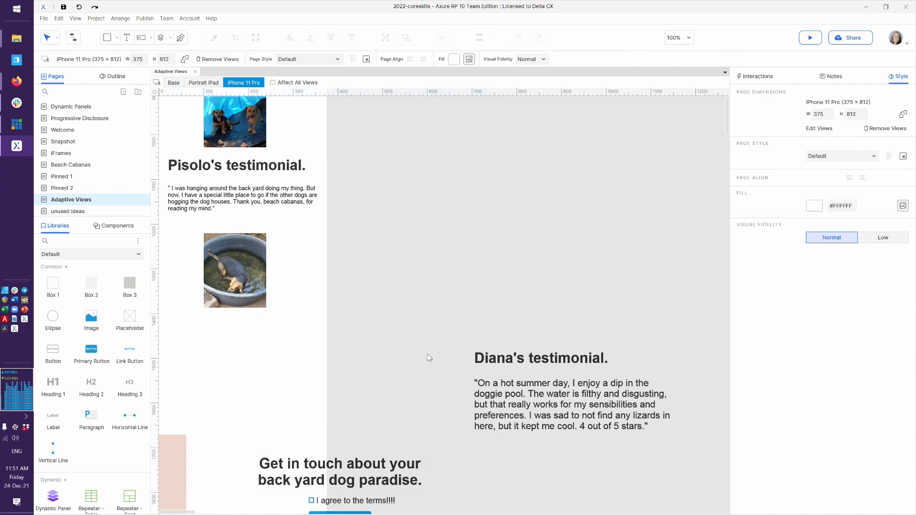
# Step: Move Diana's testimonial heading and quote below the dog pool image at X 20, Y 1428, and narrow the quote to 334 px
pyautogui.moveTo(447, 347); pyautogui.dragTo(678, 431)
pyautogui.moveTo(562, 420); pyautogui.dragTo(268, 395)
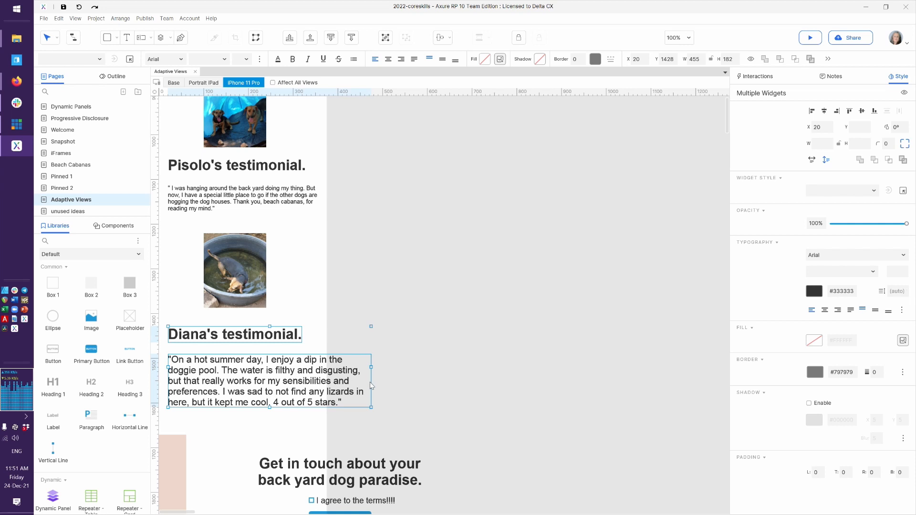
pyautogui.click(304, 324)
pyautogui.click(328, 381)
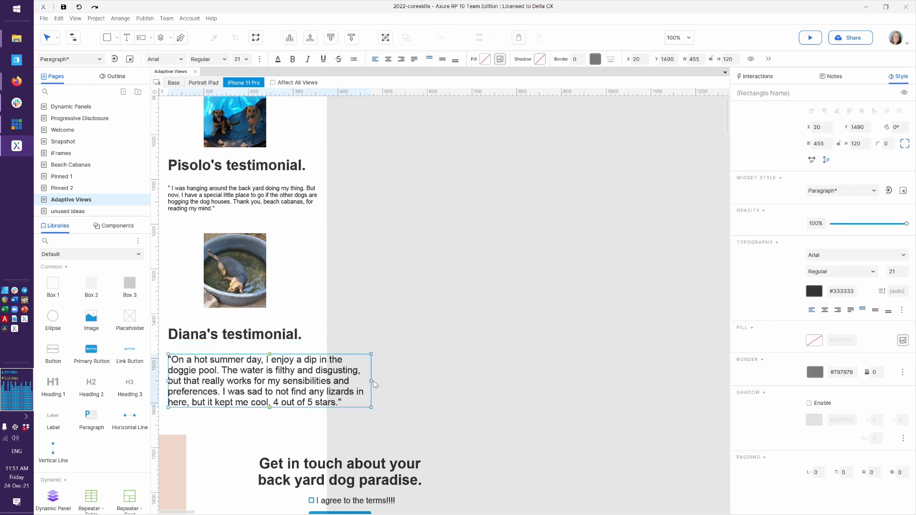
pyautogui.moveTo(371, 380); pyautogui.dragTo(319, 387)
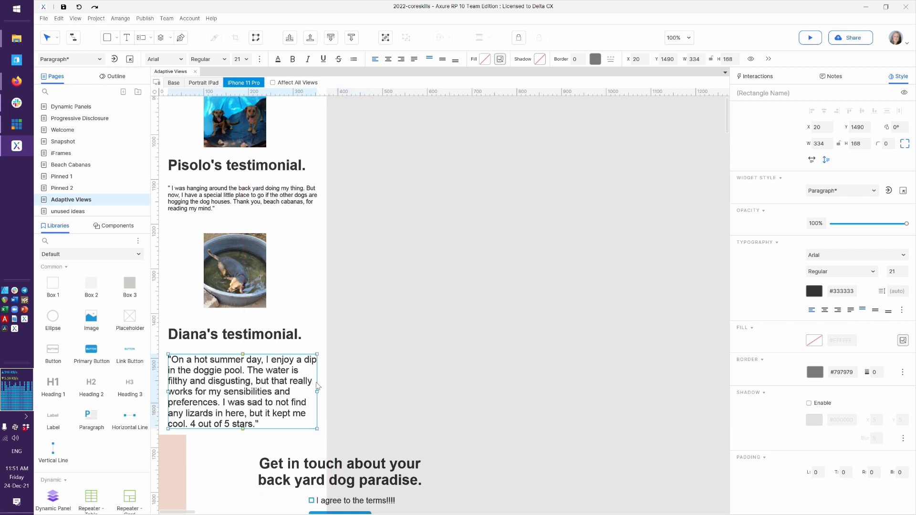
# Step: Resize the footer placeholder to the phone page width, about 375 px, and reduce its height from the top to about 96 px
pyautogui.scroll(-5, 333, 386)
pyautogui.click(387, 389)
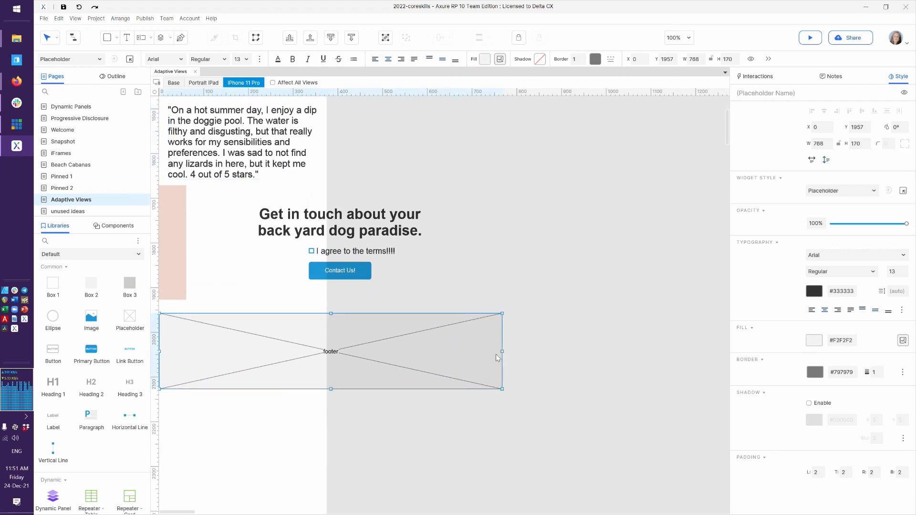
pyautogui.moveTo(503, 352); pyautogui.dragTo(328, 368)
pyautogui.moveTo(242, 315); pyautogui.dragTo(234, 347)
# Step: Move the "Get in touch" heading, terms checkbox and Contact Us! button together onto the phone page at X 2, about Y 1725
pyautogui.moveTo(396, 313); pyautogui.dragTo(263, 234)
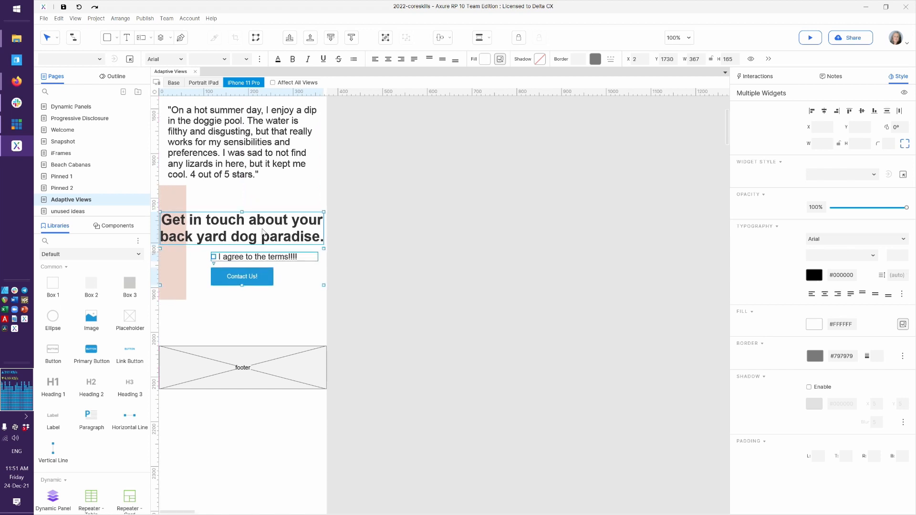
pyautogui.press('Up')
pyautogui.press('Up')
pyautogui.press('Up')
pyautogui.press('Up')
pyautogui.press('Up')
pyautogui.press('Up')
pyautogui.press('Up')
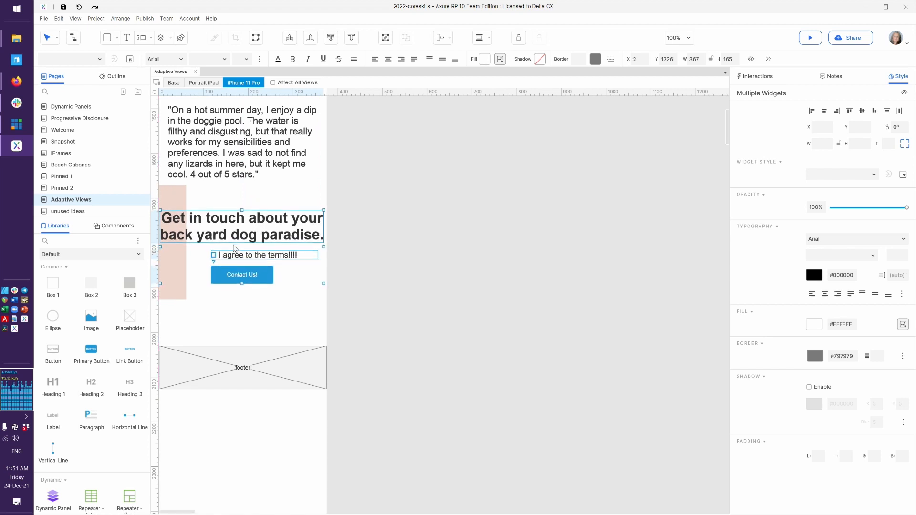
# Step: Add the peach background strip to the selected contact widgets and move the whole section down to Y 1710
pyautogui.keyDown('shift'); pyautogui.click(165, 269); pyautogui.keyUp('shift')
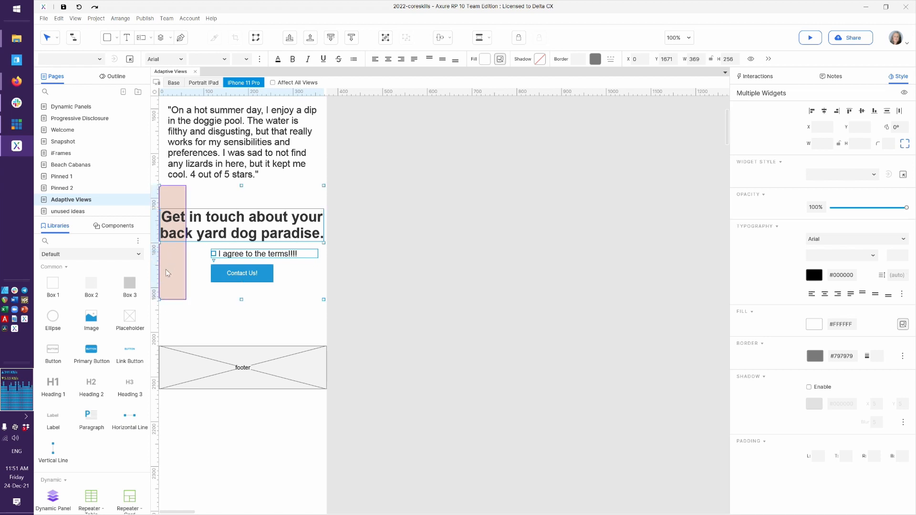
pyautogui.press('Down')
pyautogui.press('Down')
pyautogui.press('Down')
pyautogui.press('Down')
pyautogui.press('Down')
pyautogui.press('Down')
pyautogui.press('Down')
pyautogui.press('Down')
pyautogui.press('Down')
pyautogui.press('Down')
pyautogui.press('Down')
pyautogui.press('Down')
pyautogui.press('Down')
pyautogui.press('Down')
pyautogui.press('Down')
pyautogui.press('Down')
pyautogui.press('Down')
pyautogui.press('Down')
pyautogui.press('Down')
pyautogui.press('Down')
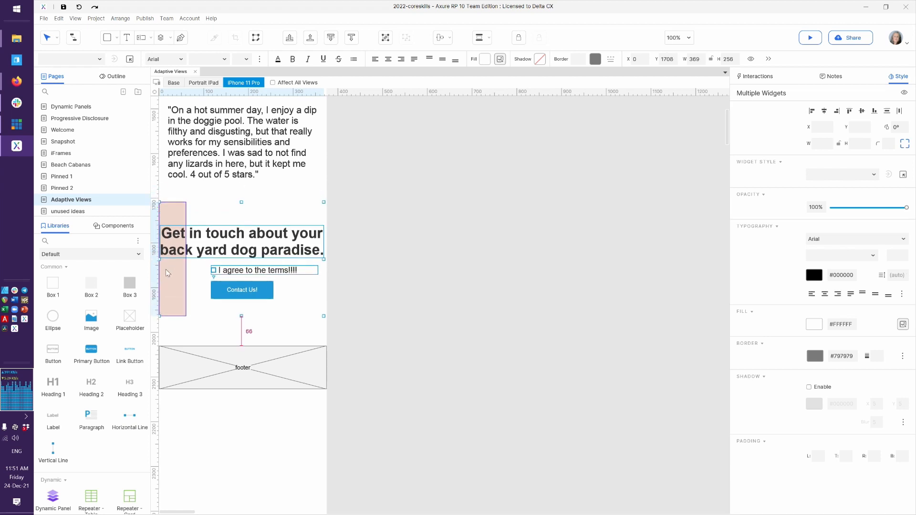
pyautogui.press('Down')
pyautogui.press('Down')
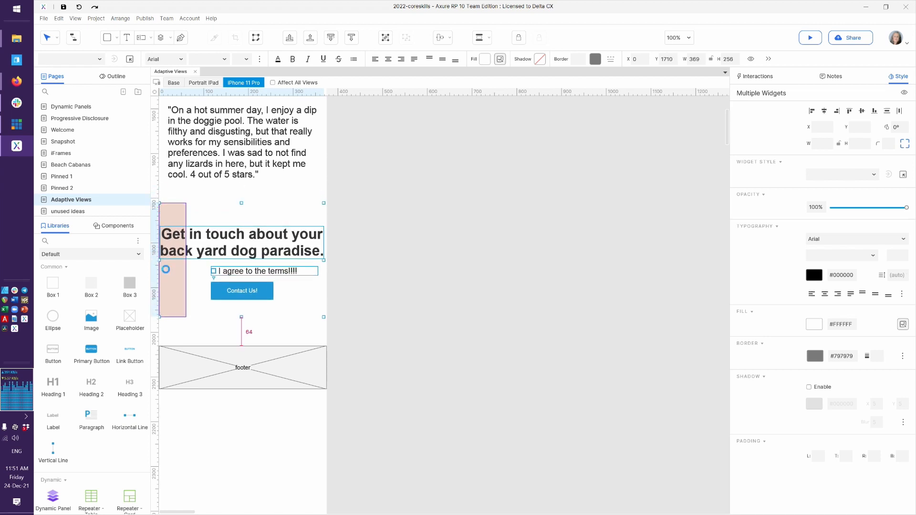
# Step: Examine the iPhone 11 Pro page in the Firefox preview from the logo to the contact section, and return to Axure RP
pyautogui.hotkey('alt', 'Tab')
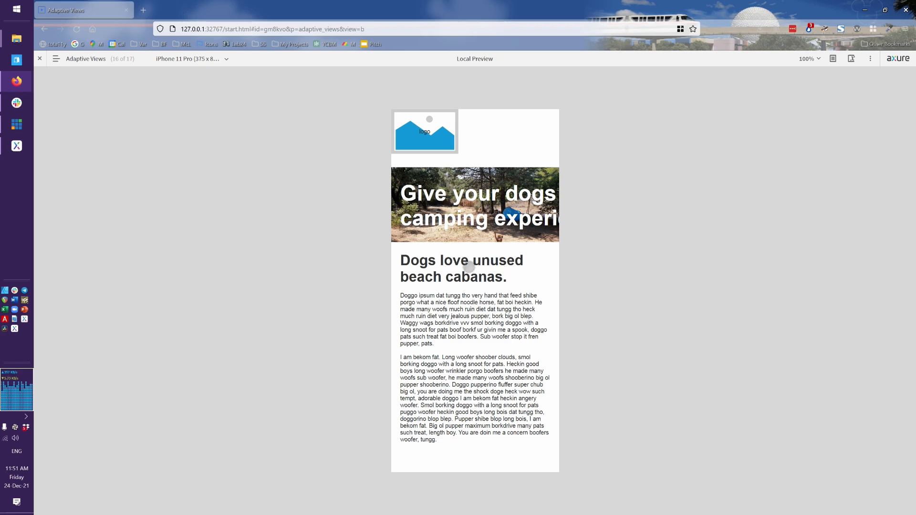
pyautogui.scroll(-5, 469, 283)
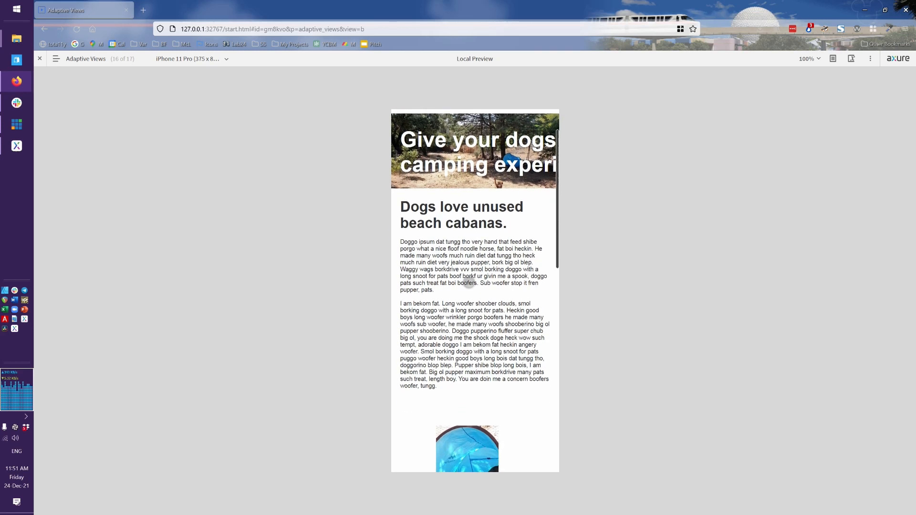
pyautogui.scroll(-3, 469, 283)
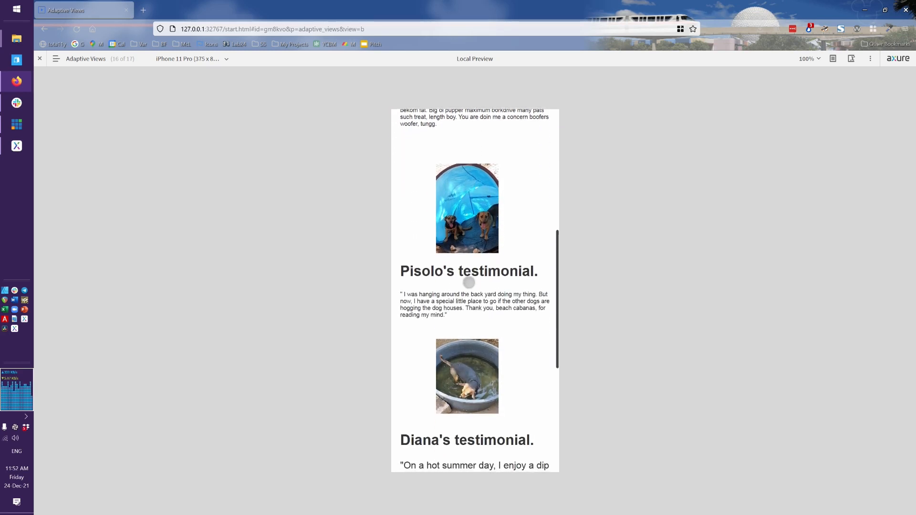
pyautogui.scroll(-6, 469, 282)
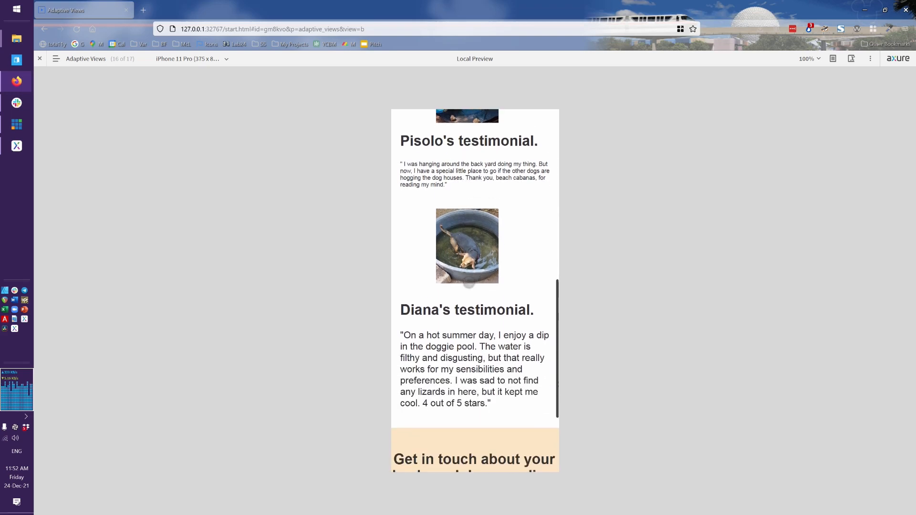
pyautogui.scroll(10, 469, 282)
pyautogui.scroll(2, 469, 283)
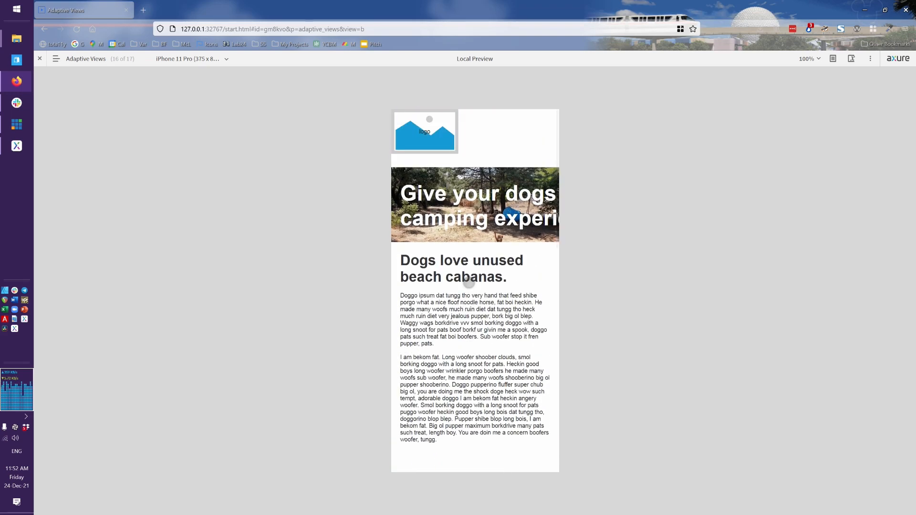
pyautogui.hotkey('alt', 'Tab')
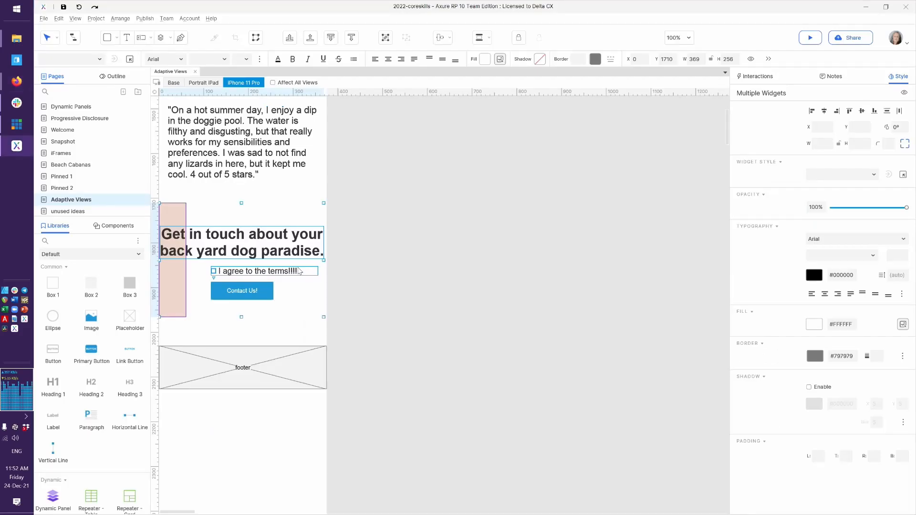
# Step: Duplicate the Heading 2 widget style used by the hero heading and name the copy "P Heading 2"
pyautogui.scroll(15, 385, 261)
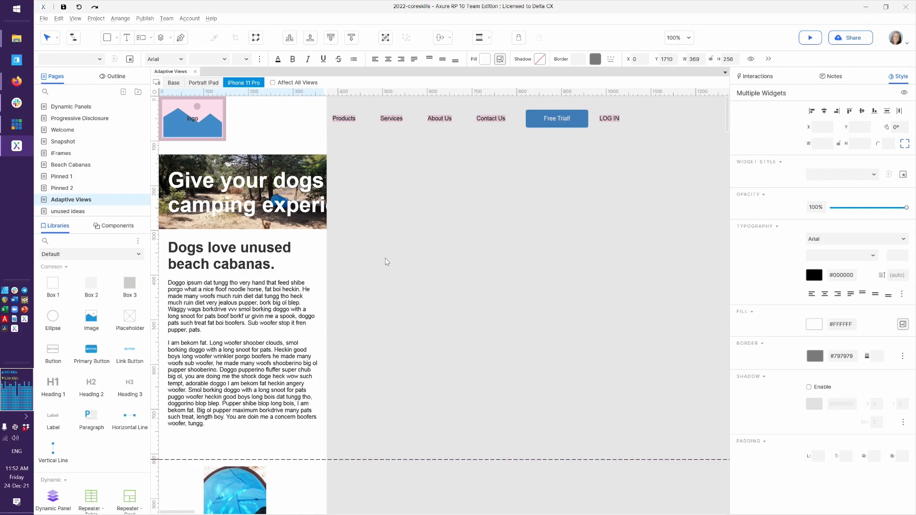
pyautogui.click(322, 206)
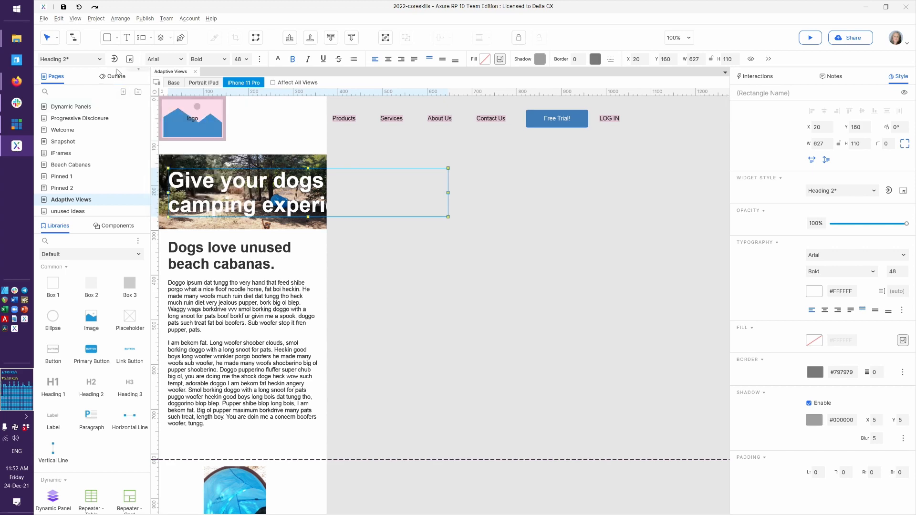
pyautogui.click(129, 60)
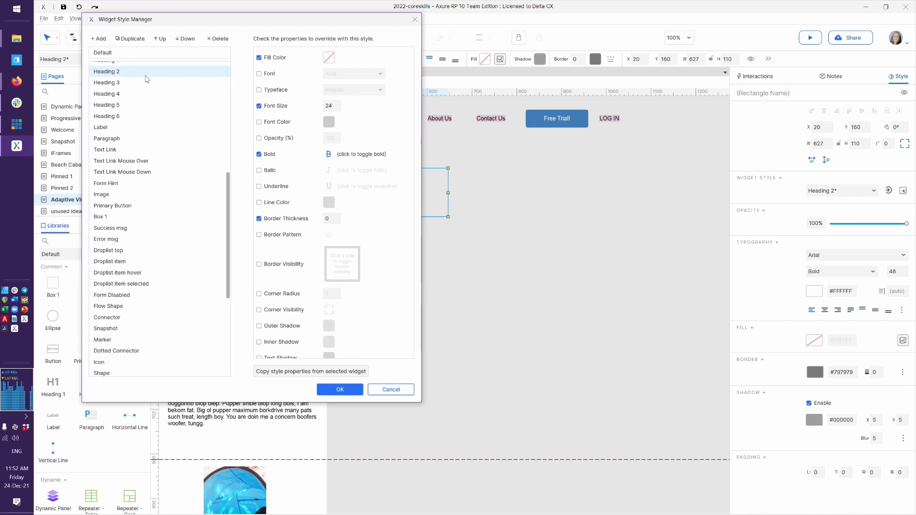
pyautogui.click(134, 43)
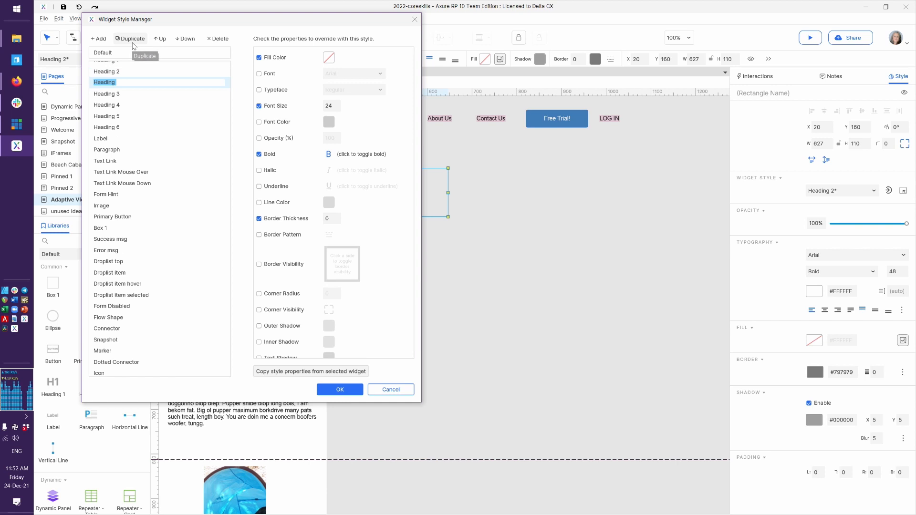
pyautogui.write('P Heading 2')
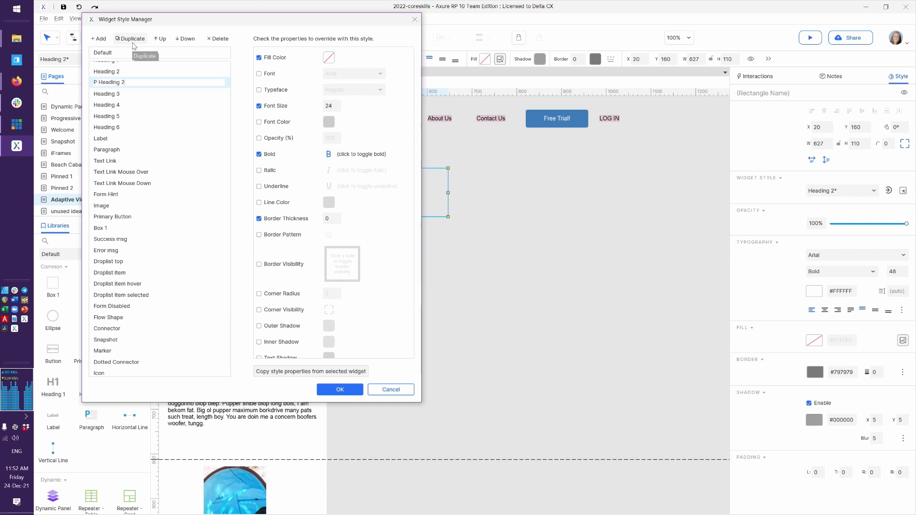
pyautogui.press('Return')
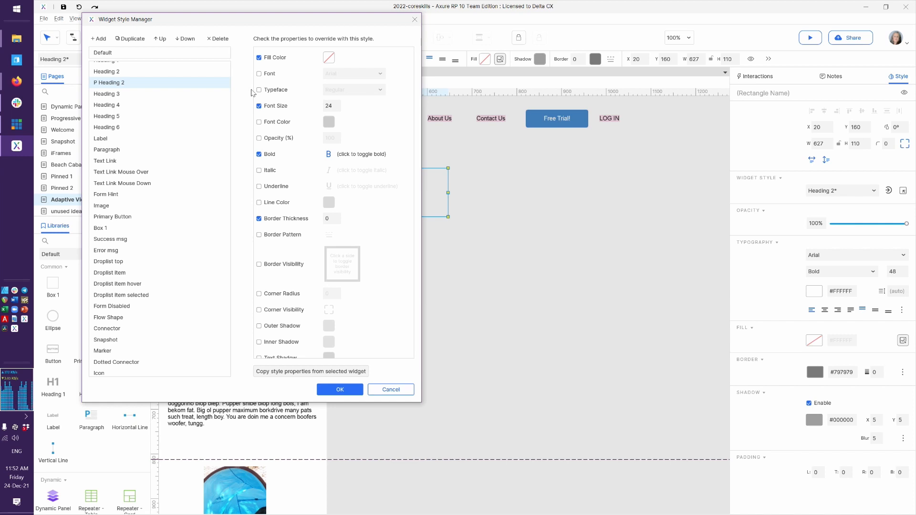
# Step: Set the P Heading 2 style's font size to 18 and apply the style to the hero heading
pyautogui.doubleClick(330, 105)
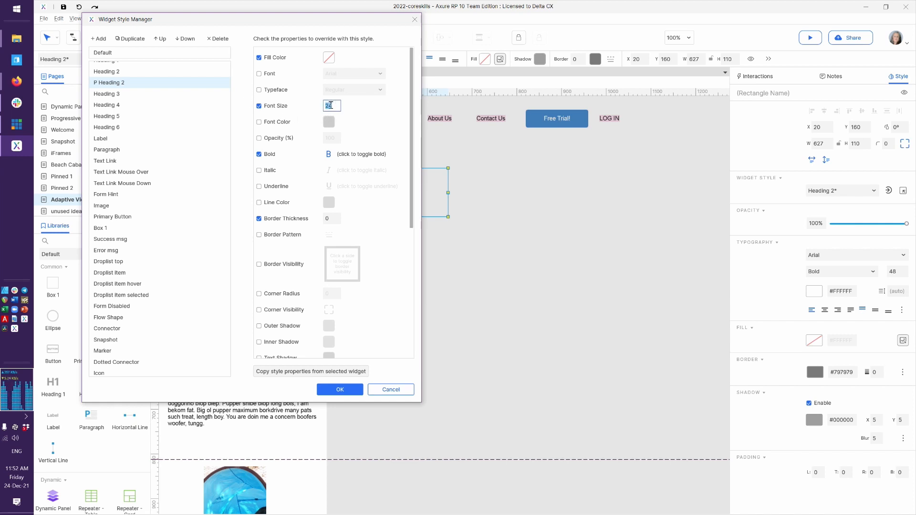
pyautogui.write('18')
pyautogui.click(374, 114)
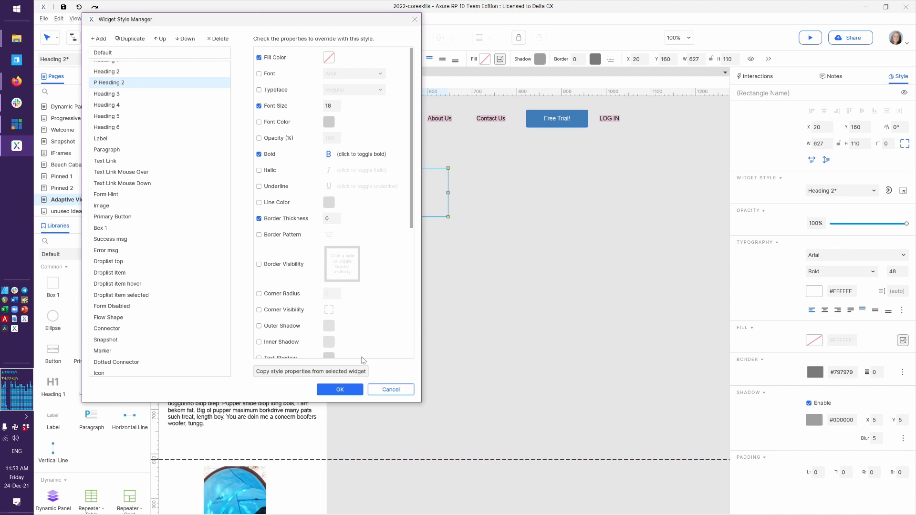
pyautogui.click(340, 390)
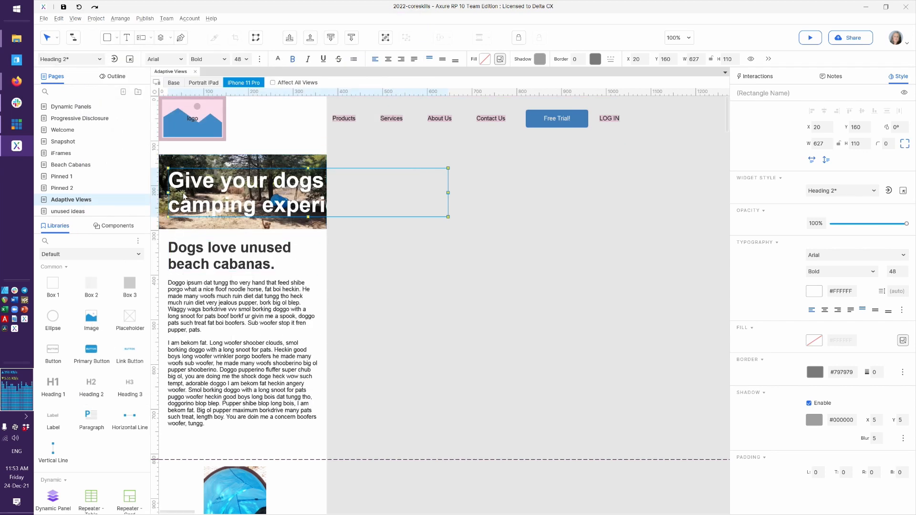
pyautogui.click(101, 60)
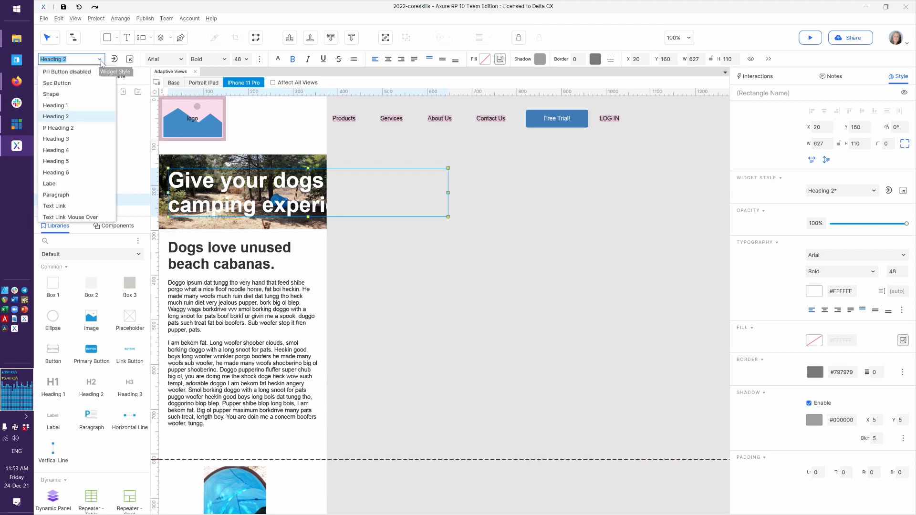
pyautogui.click(76, 130)
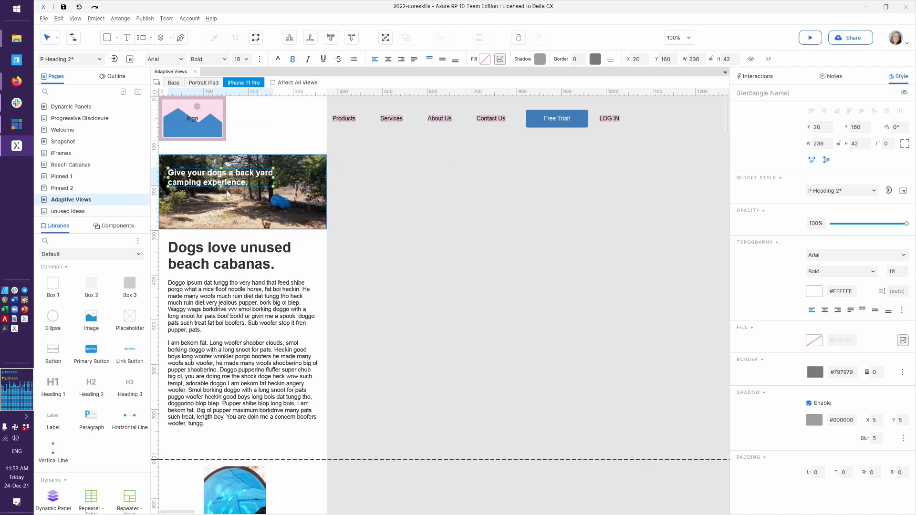
# Step: Set the P Heading 2 style's text alignment to centered and move the hero heading to X 68, keeping it at Y 160
pyautogui.click(130, 58)
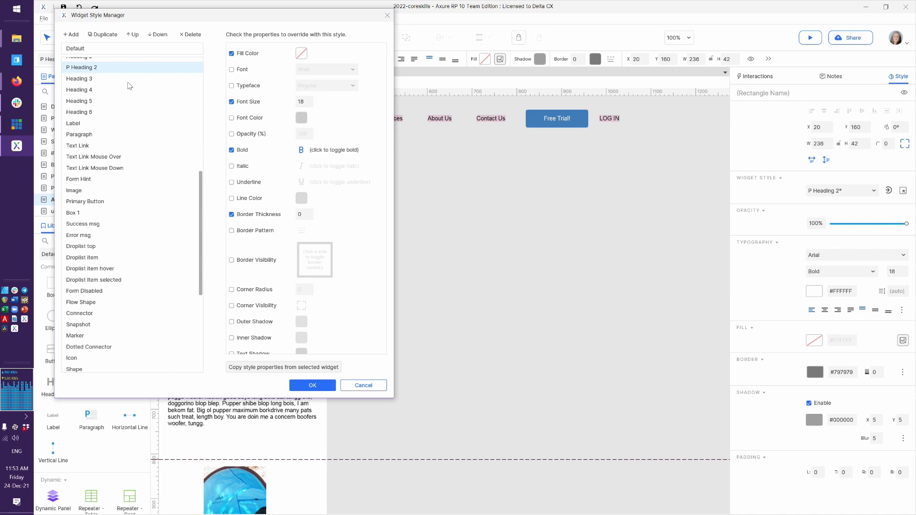
pyautogui.scroll(-5, 285, 255)
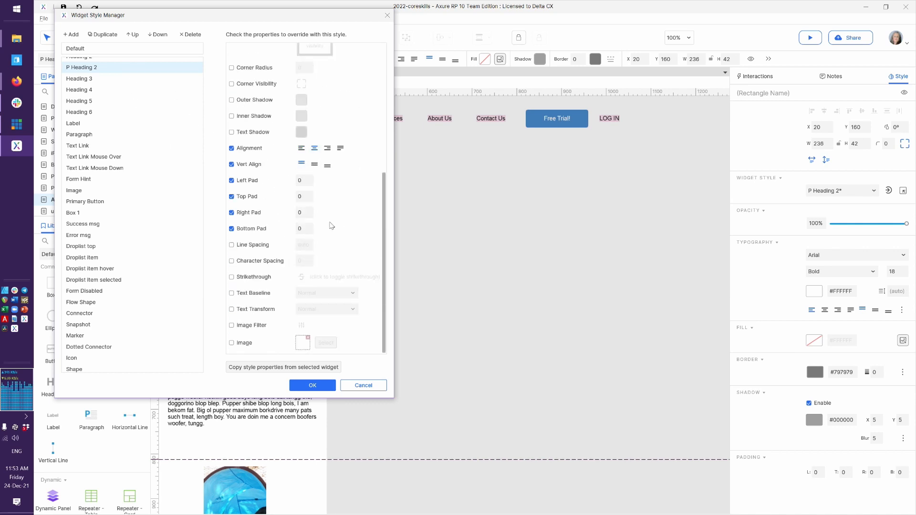
pyautogui.click(313, 386)
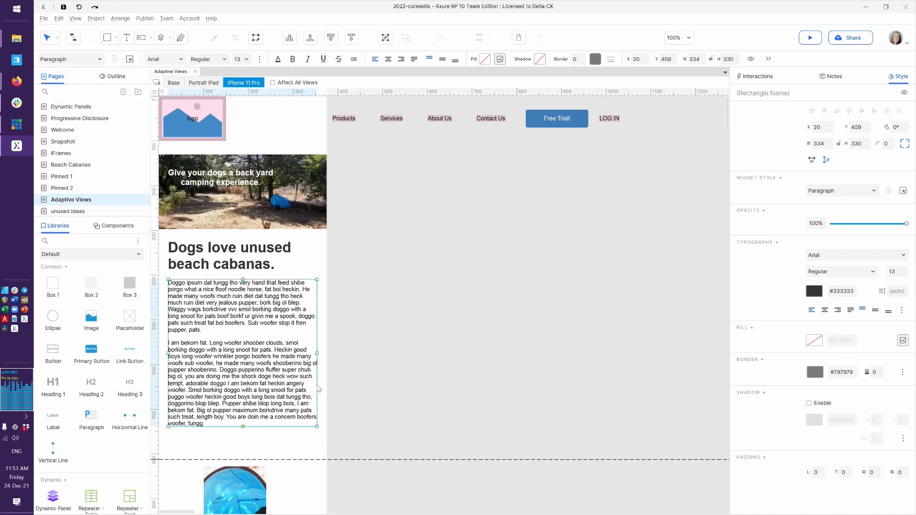
pyautogui.click(235, 185)
pyautogui.moveTo(235, 185); pyautogui.dragTo(247, 185)
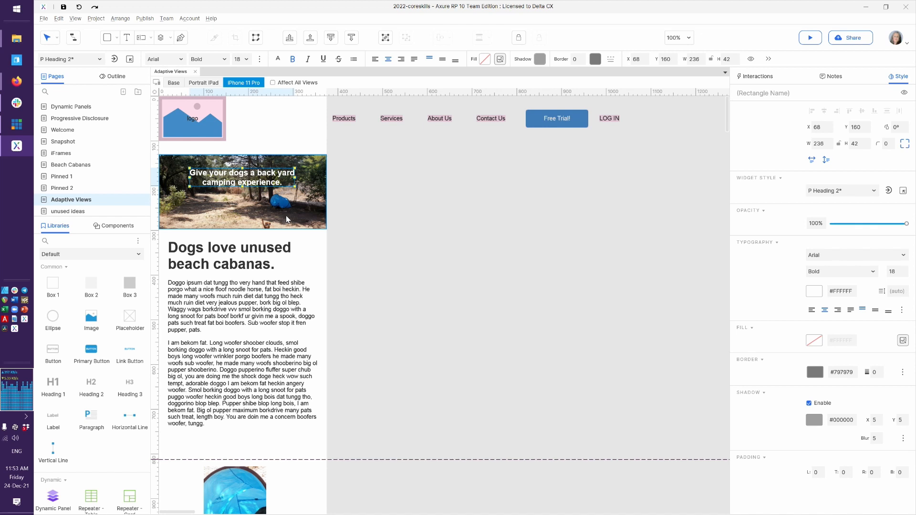
# Step: Duplicate the Heading 1 widget style used by the "Dogs love unused beach cabanas." heading and name the copy "P Heading 1"
pyautogui.click(233, 264)
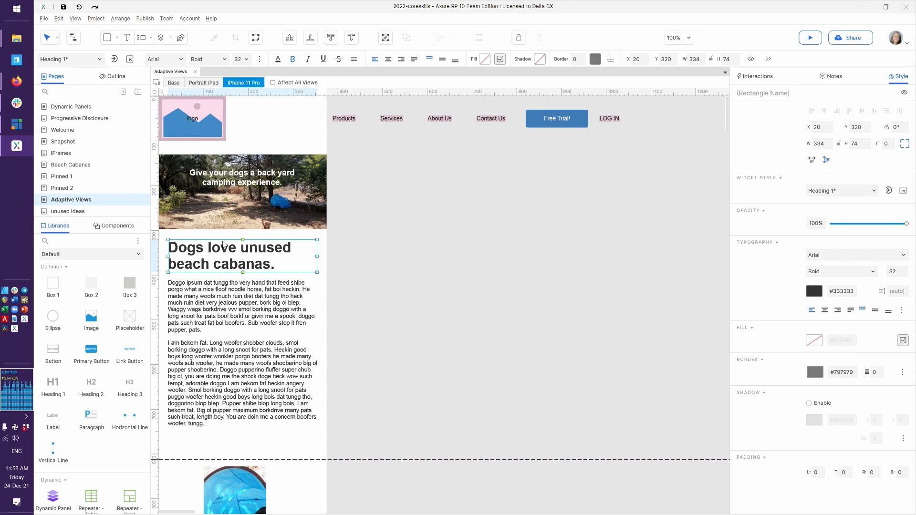
pyautogui.click(129, 60)
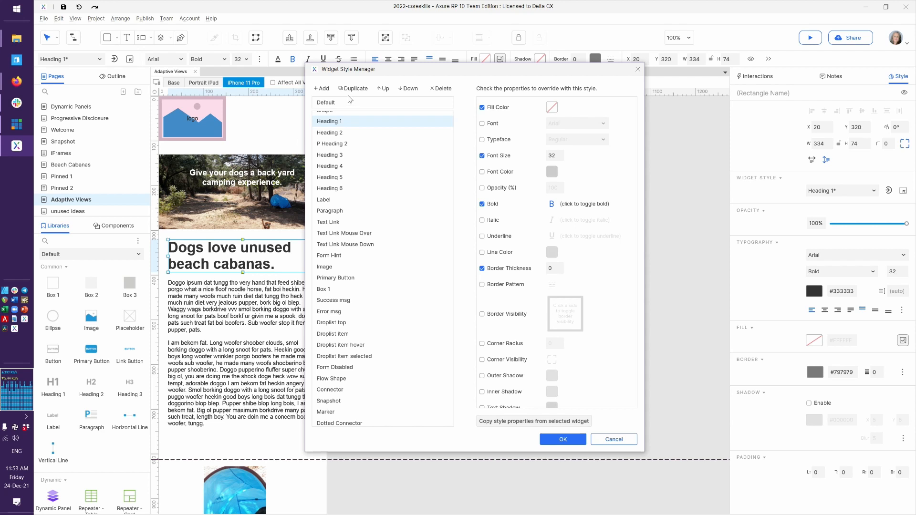
pyautogui.click(351, 91)
pyautogui.write('P Heading 1')
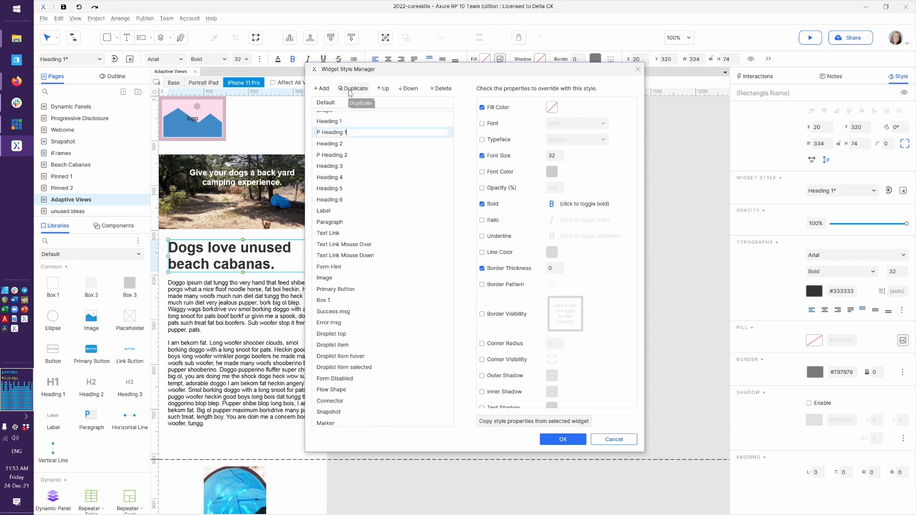
# Step: Set the P Heading 1 style's font size to 24 and apply the style to the "Dogs love unused beach cabanas." heading
pyautogui.click(558, 155)
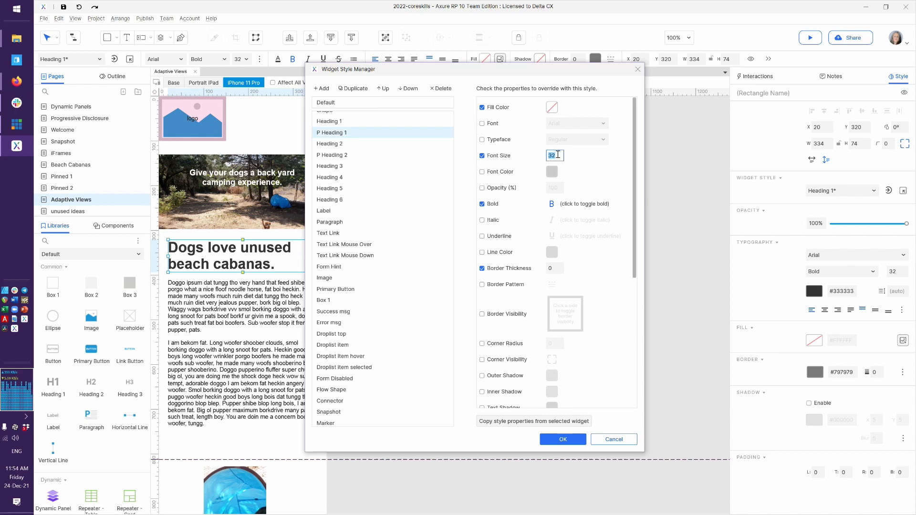
pyautogui.write('24')
pyautogui.click(559, 439)
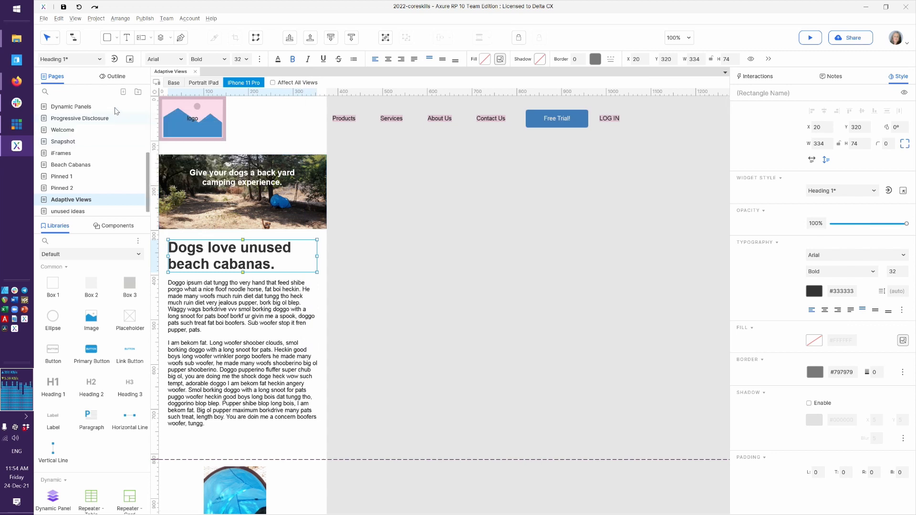
pyautogui.click(101, 60)
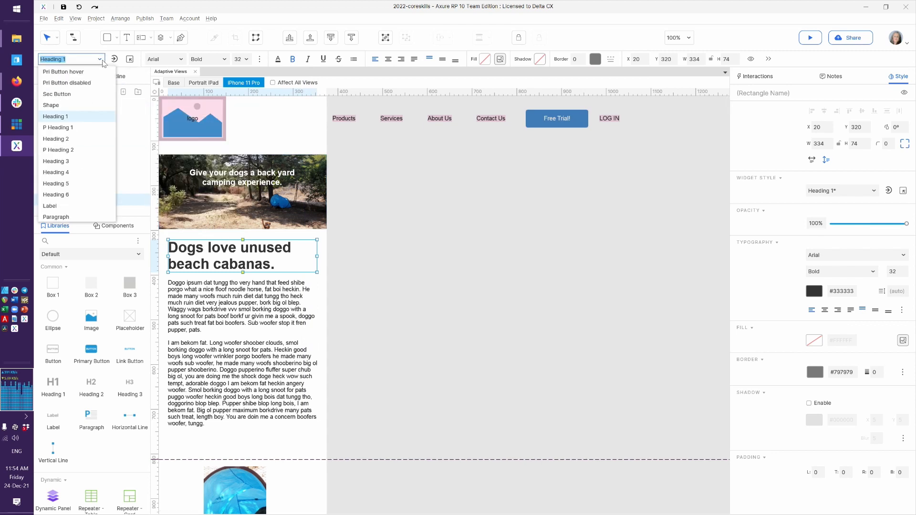
pyautogui.click(74, 128)
# Step: Nudge the body paragraph below the beach cabanas heading up to Y 396, keeping it at X 20
pyautogui.click(240, 368)
pyautogui.press('Up')
pyautogui.press('Up')
pyautogui.press('Up')
pyautogui.press('Up')
pyautogui.press('Up')
pyautogui.press('Up')
pyautogui.press('Up')
pyautogui.press('Up')
pyautogui.press('Up')
pyautogui.press('Up')
pyautogui.press('Up')
pyautogui.press('Up')
pyautogui.press('Up')
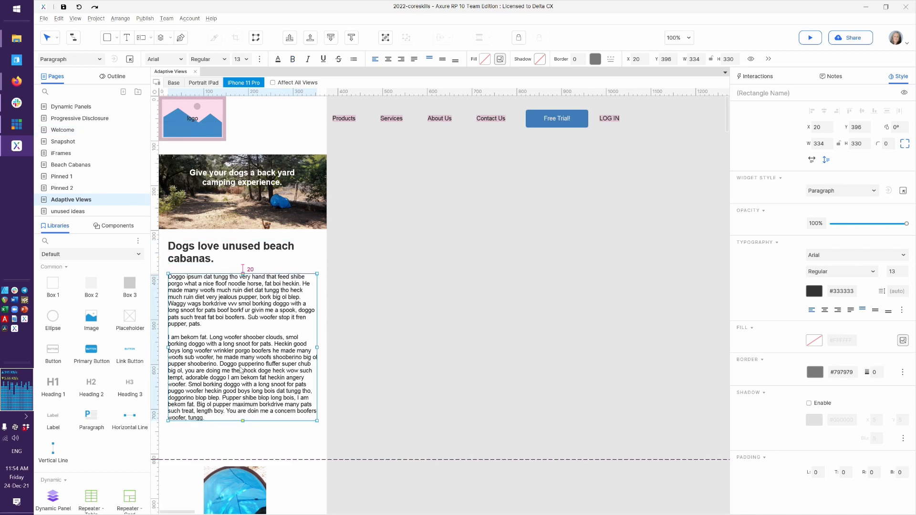
pyautogui.click(328, 385)
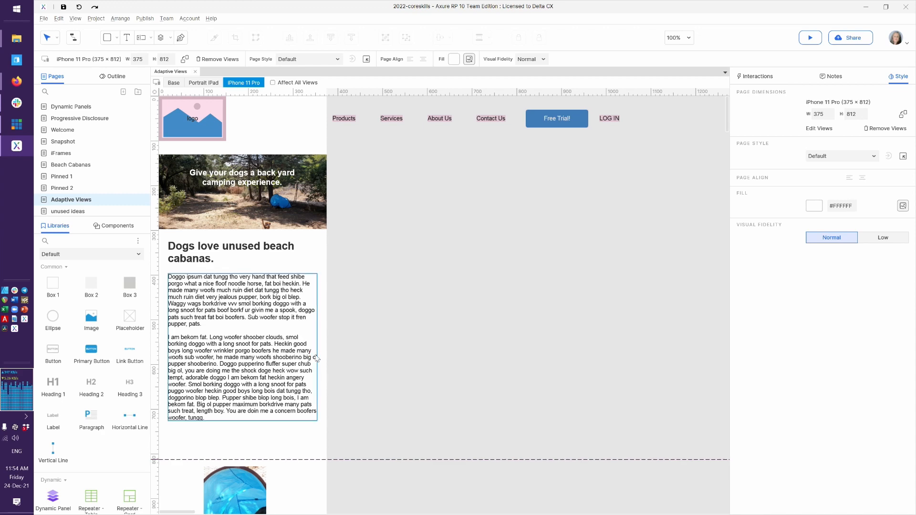
pyautogui.scroll(-8, 315, 358)
pyautogui.scroll(-4, 315, 359)
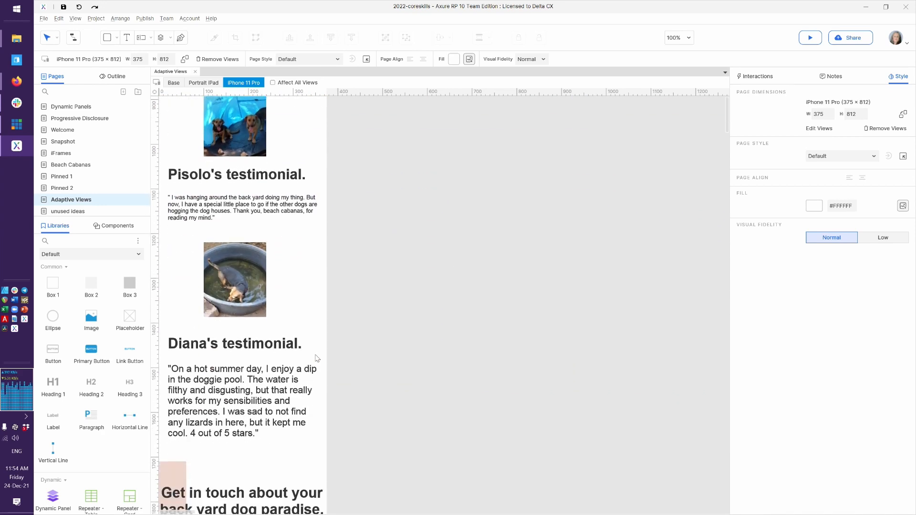
pyautogui.scroll(12, 316, 358)
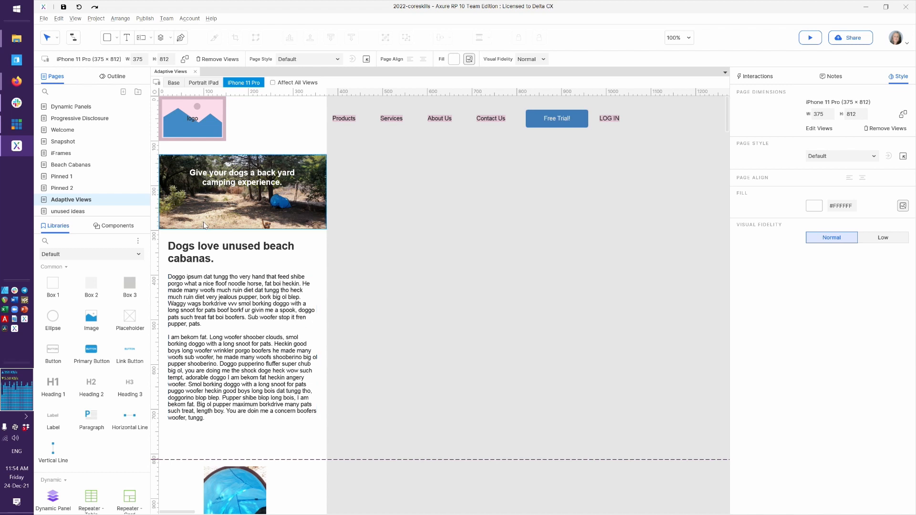
# Step: Show the page outline, and add a Primary Button labelled "CTA" at X 50, Y 350 on the Base view's hero image
pyautogui.click(112, 80)
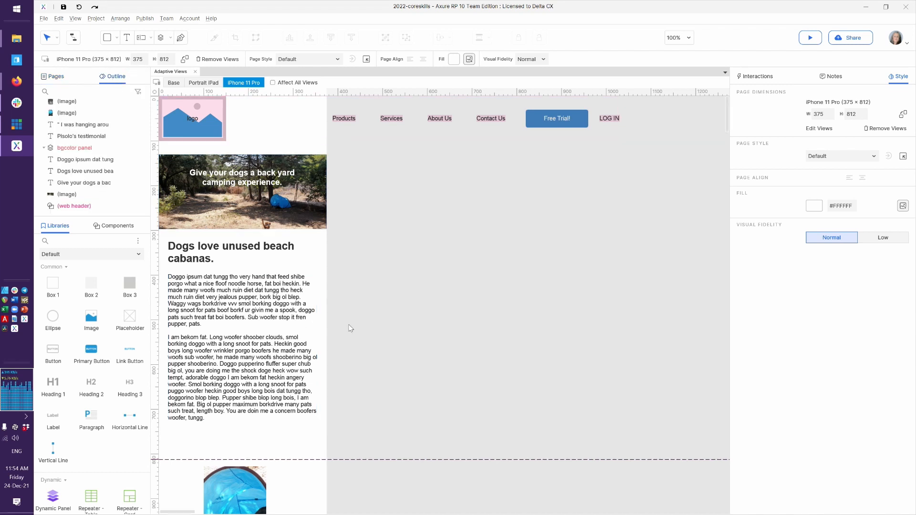
pyautogui.click(174, 83)
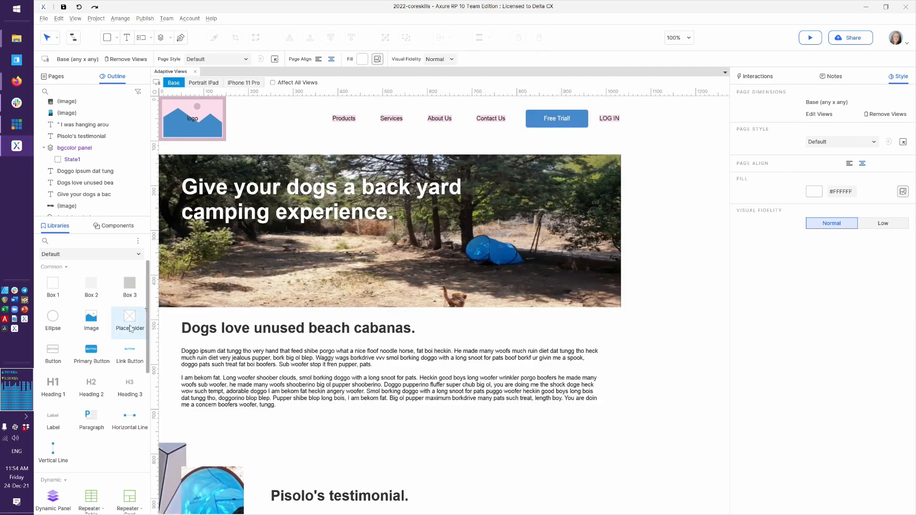
pyautogui.moveTo(93, 345); pyautogui.dragTo(183, 254)
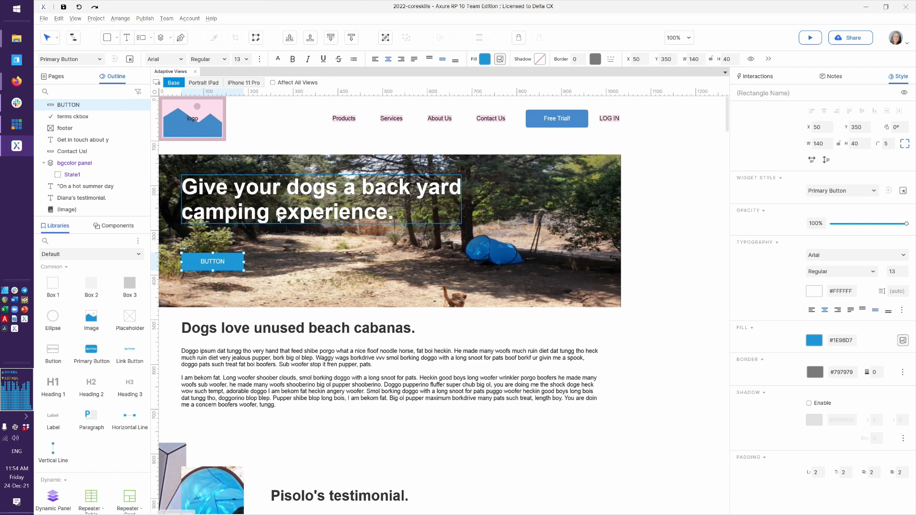
pyautogui.doubleClick(234, 266)
pyautogui.write('CTA')
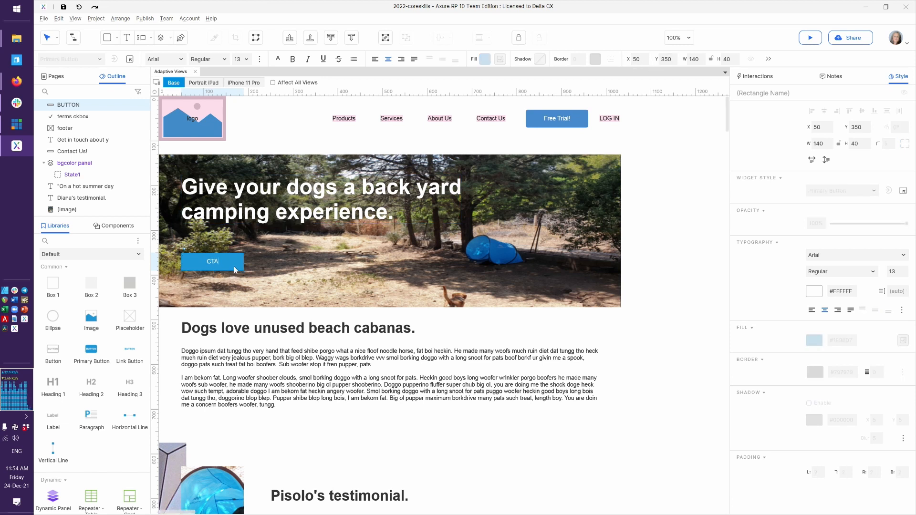
pyautogui.press('Escape')
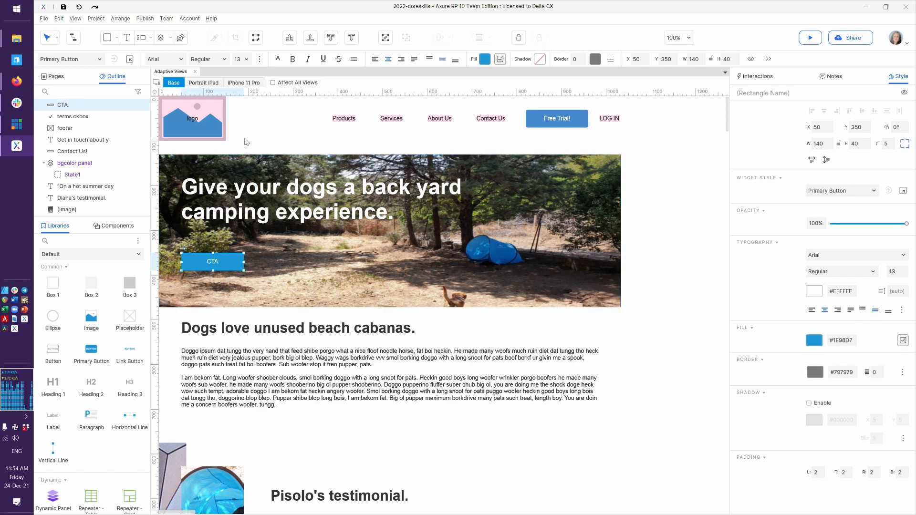
# Step: Reposition the CTA button to X 20, Y 360 in the Portrait iPad view and X 116, Y 230 in the iPhone 11 Pro view
pyautogui.click(210, 84)
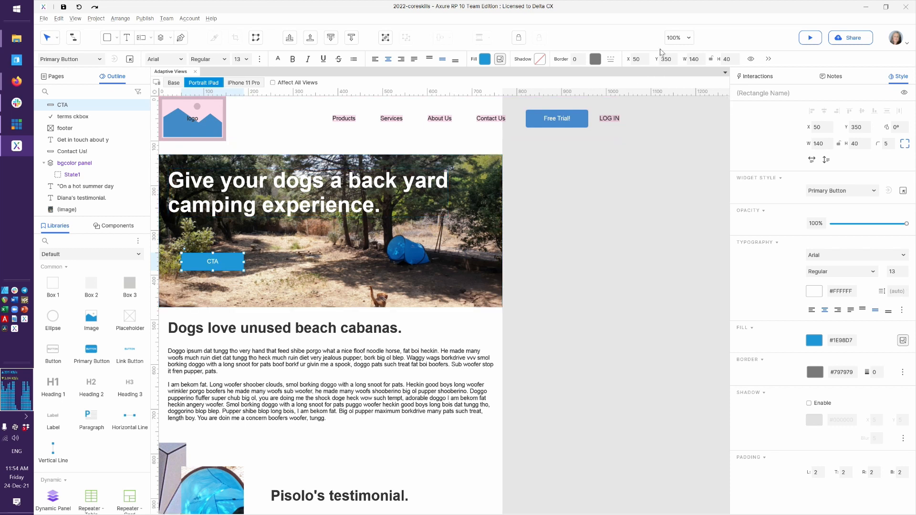
pyautogui.moveTo(208, 260); pyautogui.dragTo(196, 265)
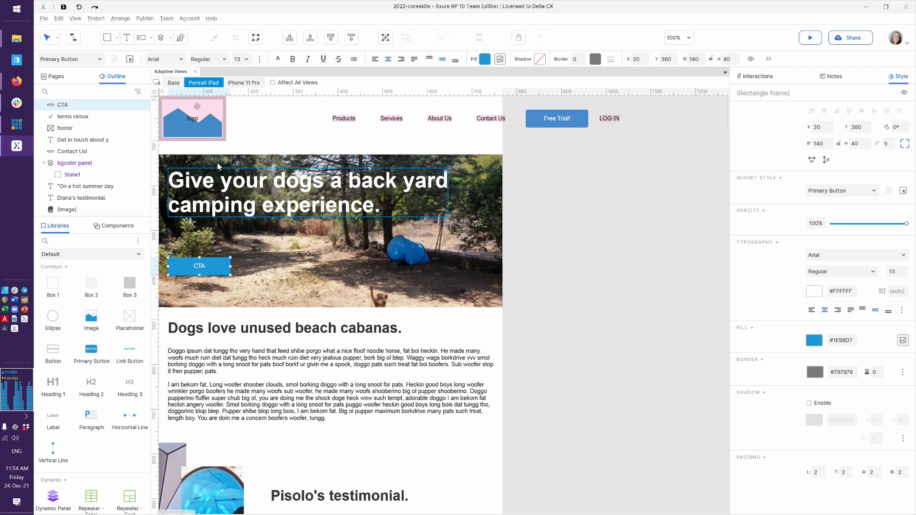
pyautogui.click(246, 83)
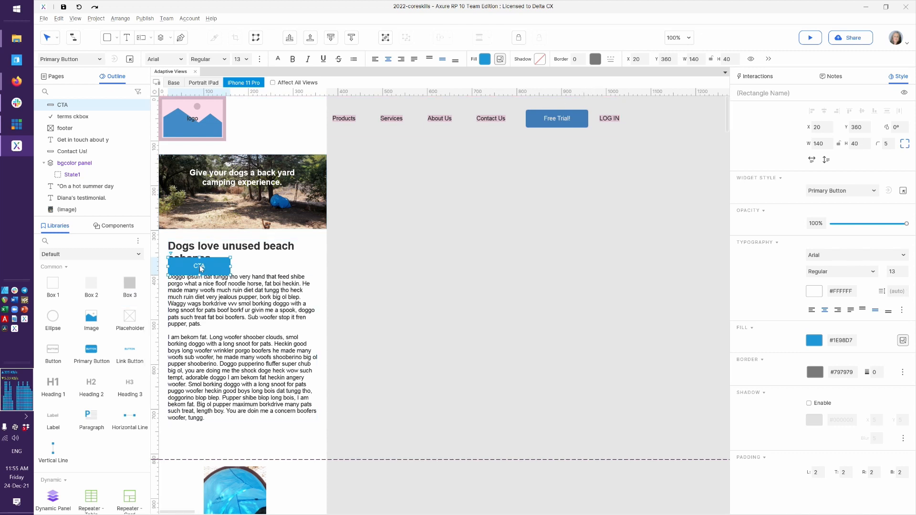
pyautogui.moveTo(189, 268); pyautogui.dragTo(230, 205)
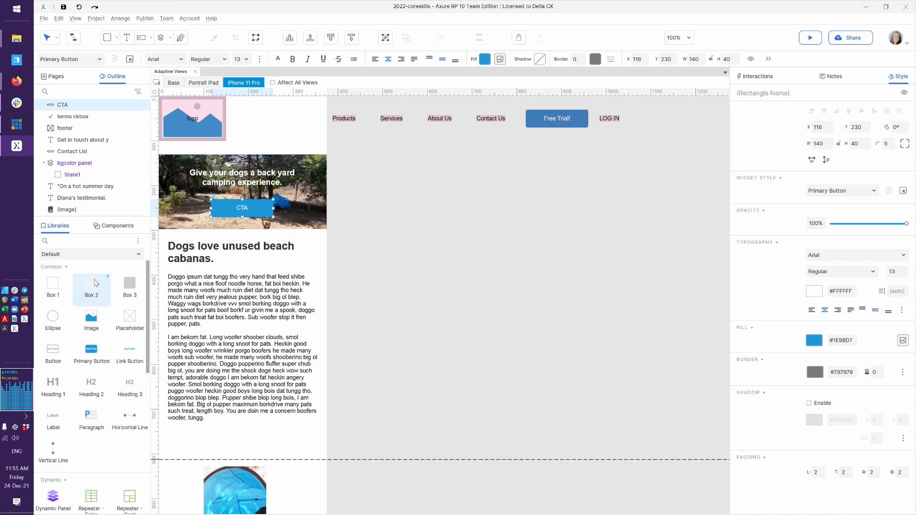
# Step: Switch the widget library to Icons and search it for "dog", followed by "user"
pyautogui.click(84, 256)
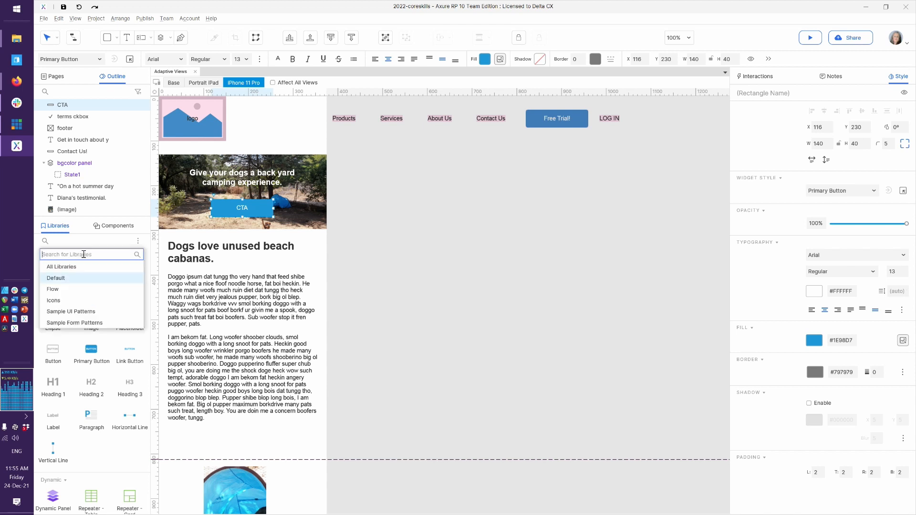
pyautogui.click(66, 301)
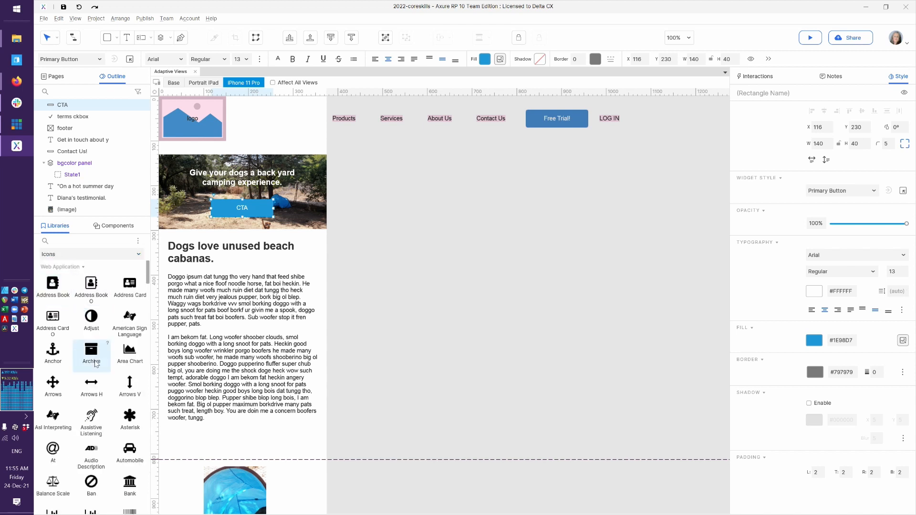
pyautogui.click(74, 241)
pyautogui.write('dog')
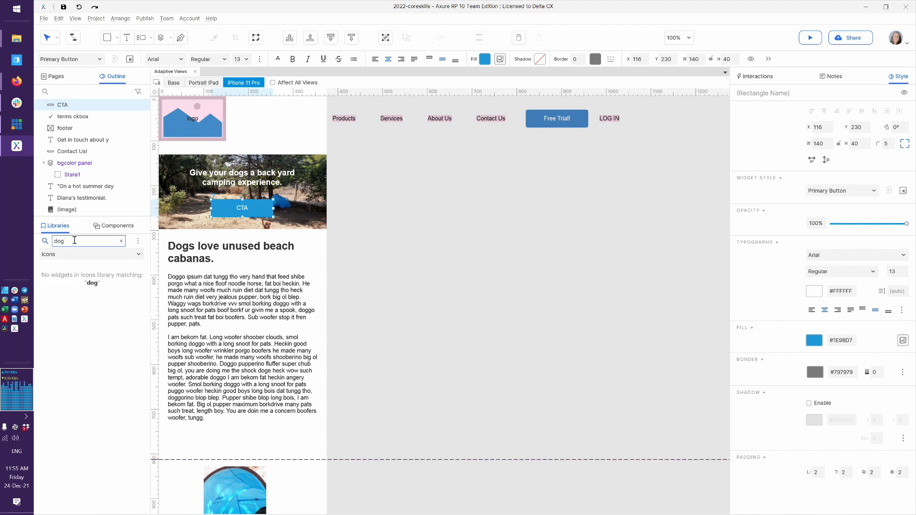
pyautogui.write('user')
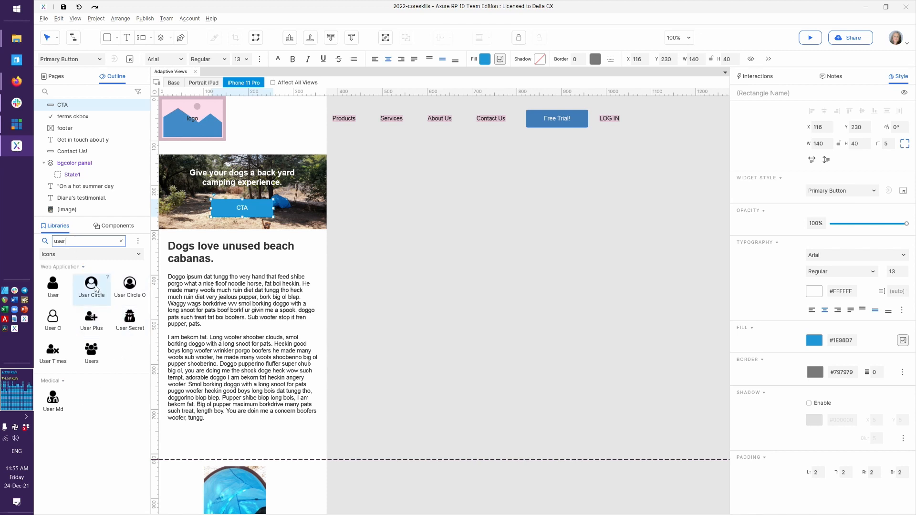
# Step: Place a trial User Circle icon at X 304, Y 726 in the iPhone 11 Pro view, and delete it after checking the Portrait iPad view
pyautogui.moveTo(96, 289); pyautogui.dragTo(296, 426)
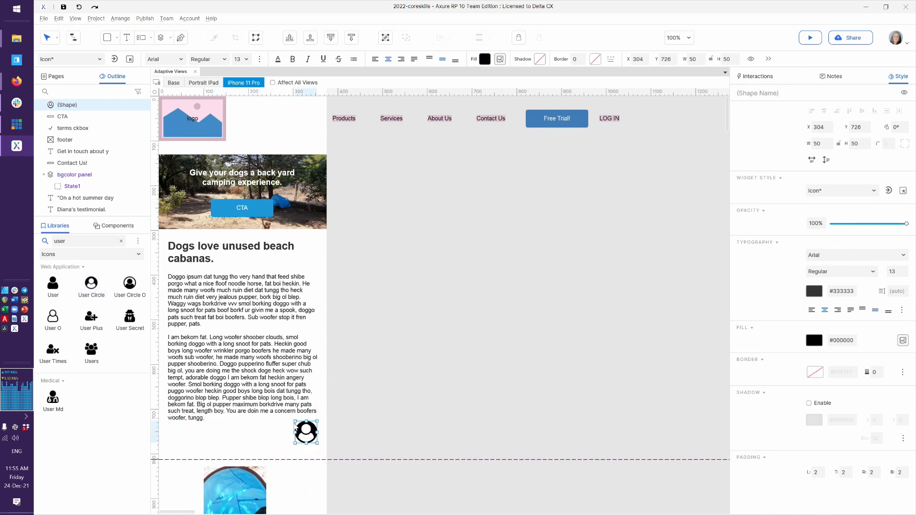
pyautogui.click(207, 82)
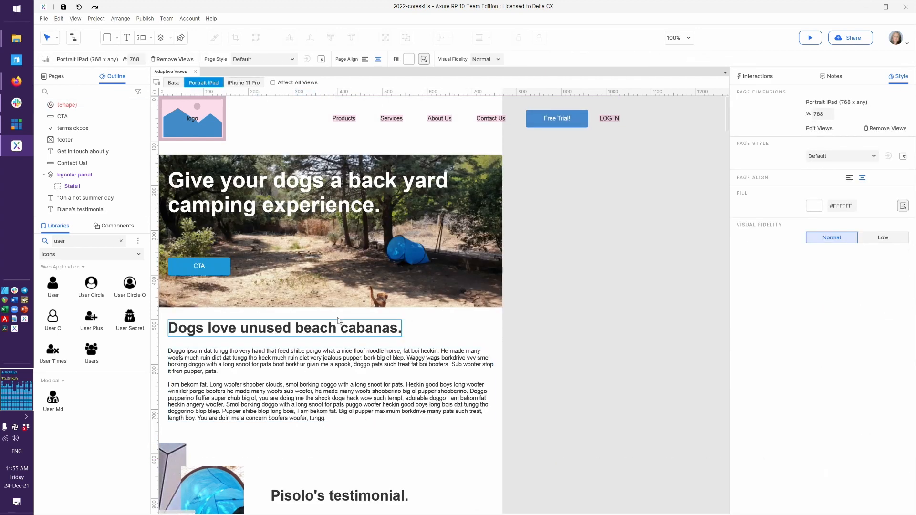
pyautogui.click(244, 84)
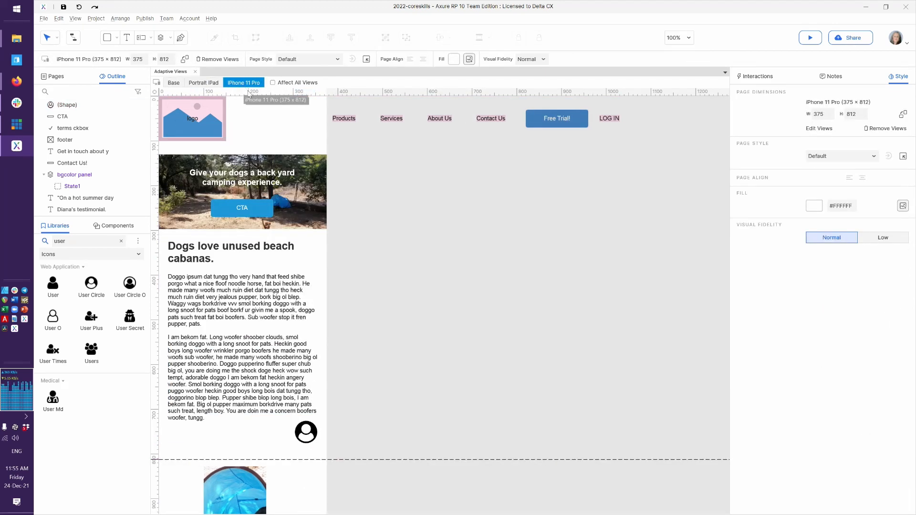
pyautogui.click(306, 433)
pyautogui.press('Delete')
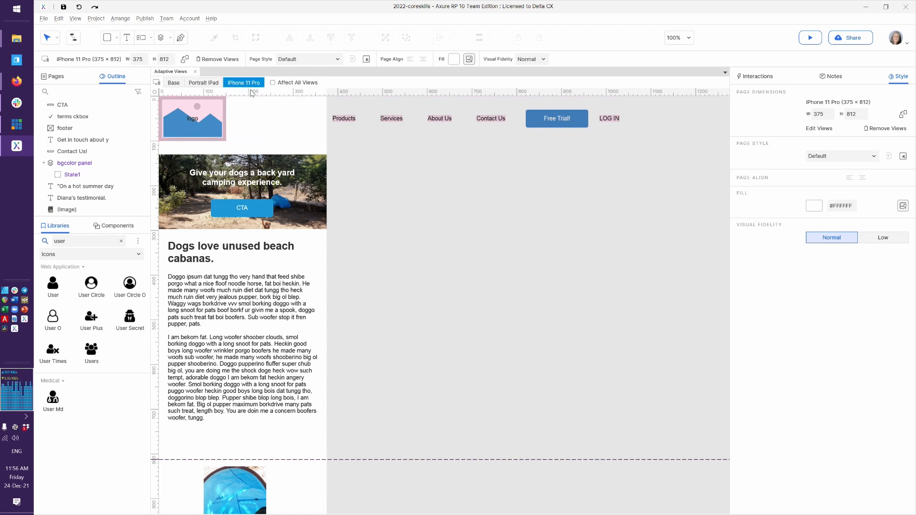
# Step: Turn on Affect All Views and add a User Circle O icon at X 319, Y 323, beside the beach cabanas heading
pyautogui.click(278, 85)
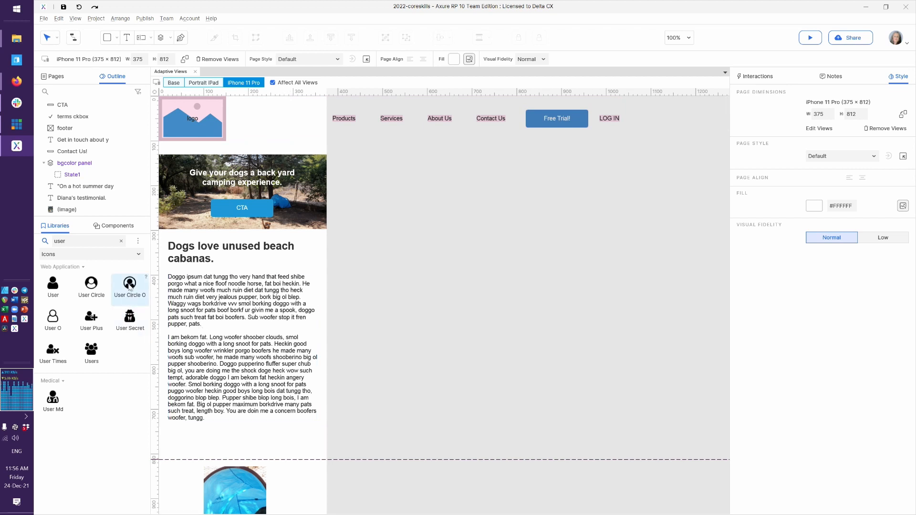
pyautogui.moveTo(129, 287); pyautogui.dragTo(301, 245)
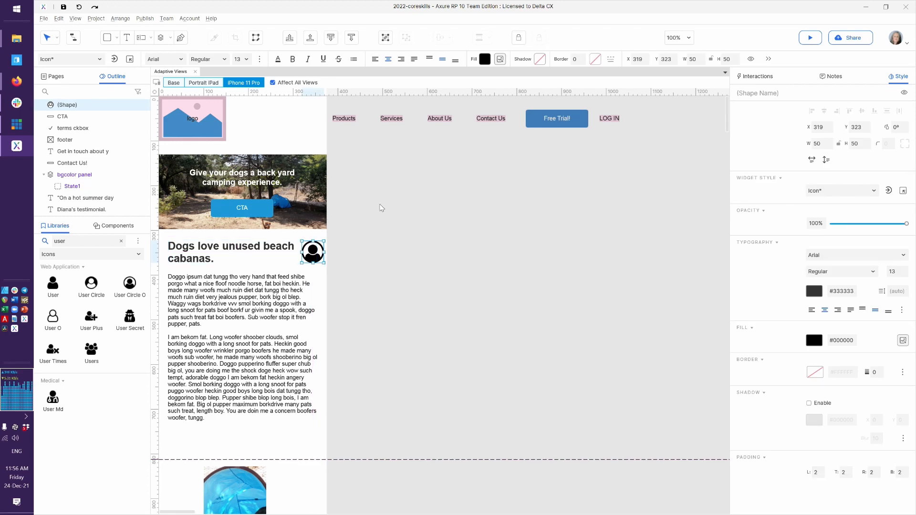
# Step: With all views affected, move the user icon to X 698, Y 494 in Portrait iPad and to X 970, Y 494 in Base
pyautogui.click(202, 84)
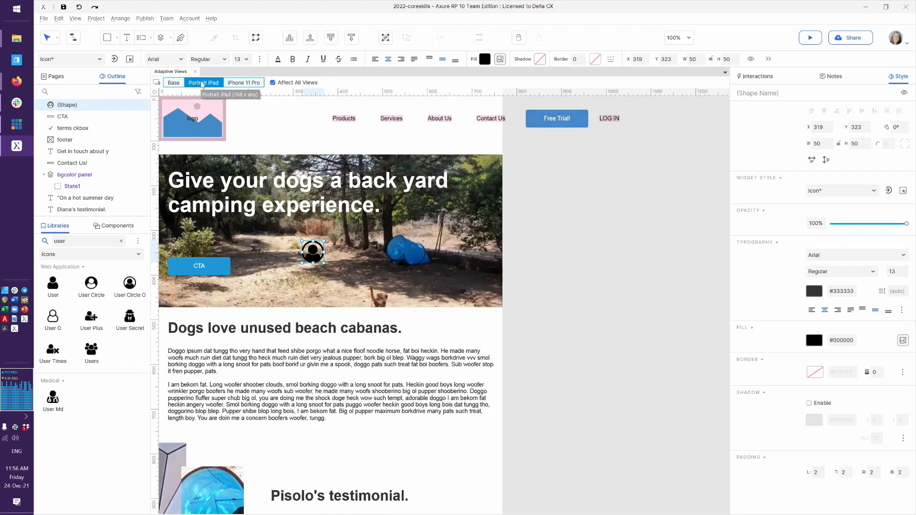
pyautogui.moveTo(312, 251); pyautogui.dragTo(482, 328)
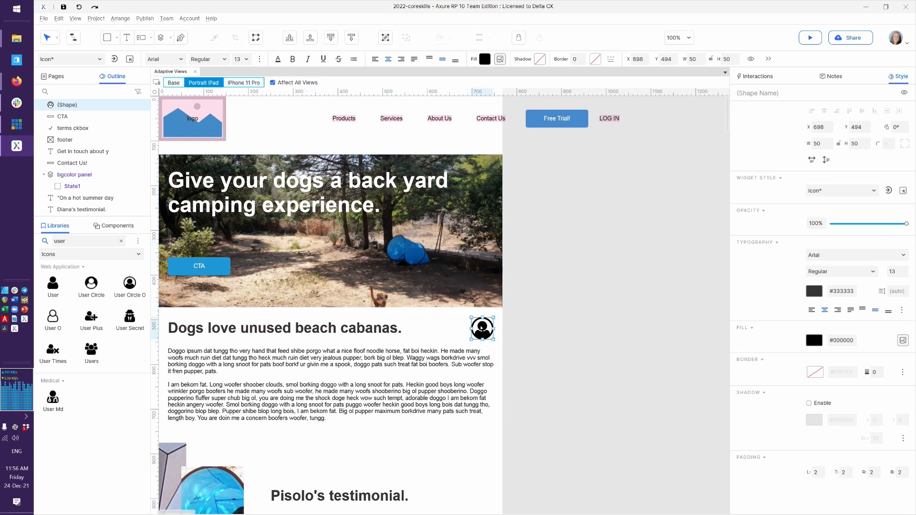
pyautogui.click(174, 83)
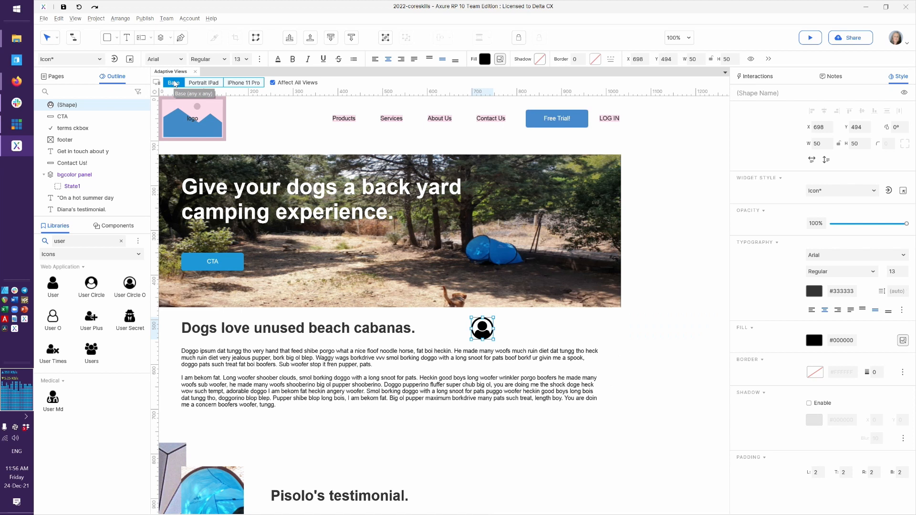
pyautogui.moveTo(487, 333); pyautogui.dragTo(610, 334)
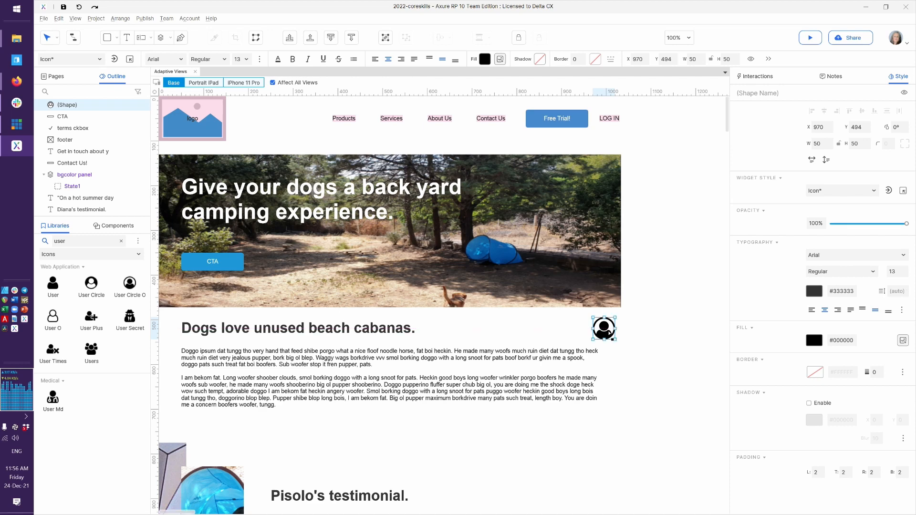
# Step: Turn off Affect All Views, compare the three views, and move the user icon to X 698, Y 494 in Portrait iPad
pyautogui.click(272, 83)
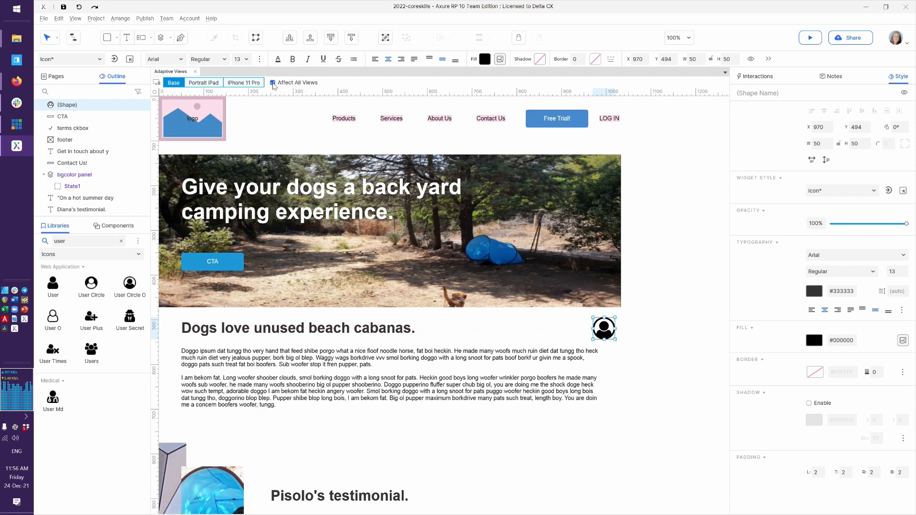
pyautogui.click(204, 82)
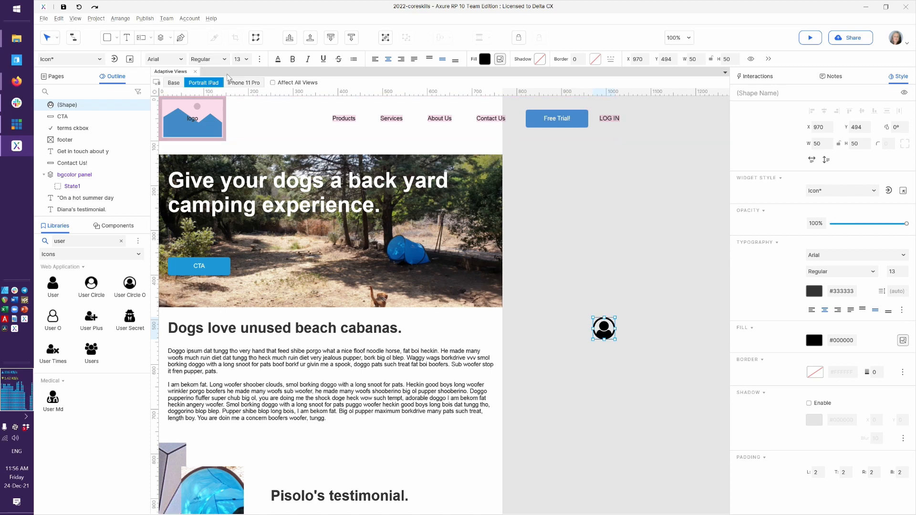
pyautogui.click(242, 83)
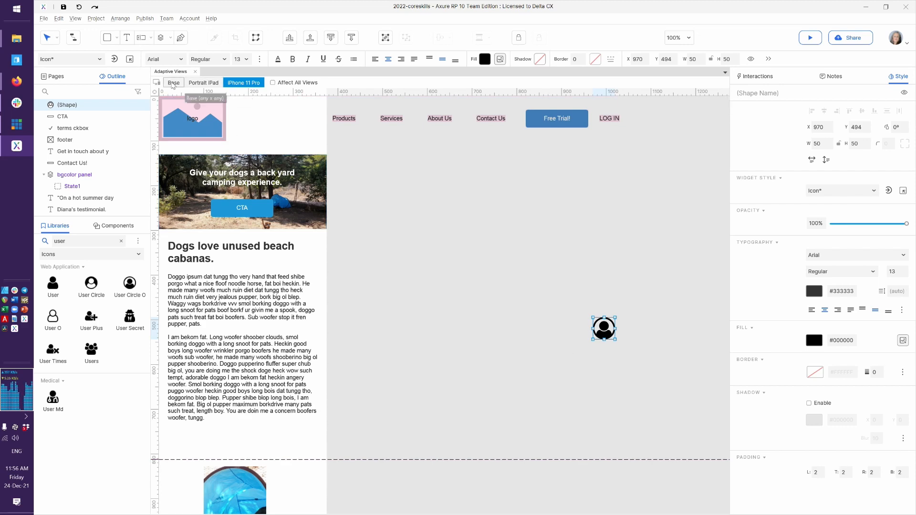
pyautogui.click(173, 84)
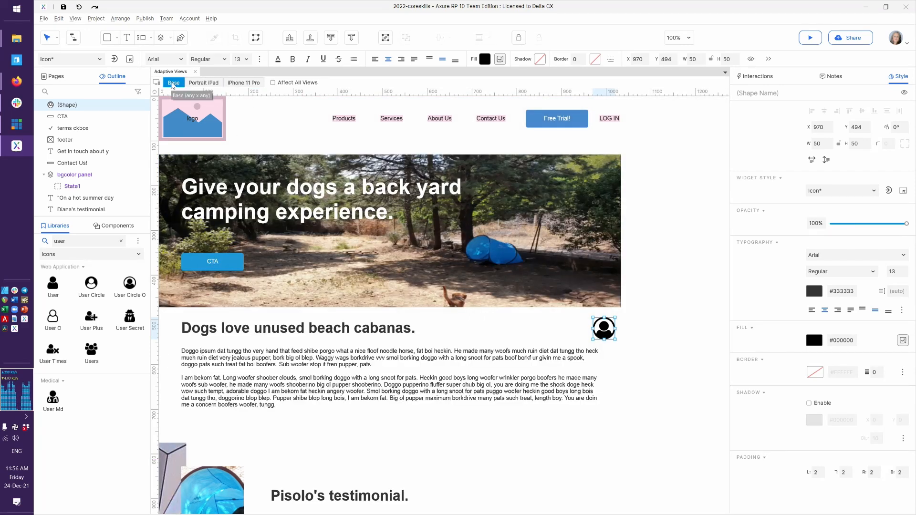
pyautogui.click(201, 83)
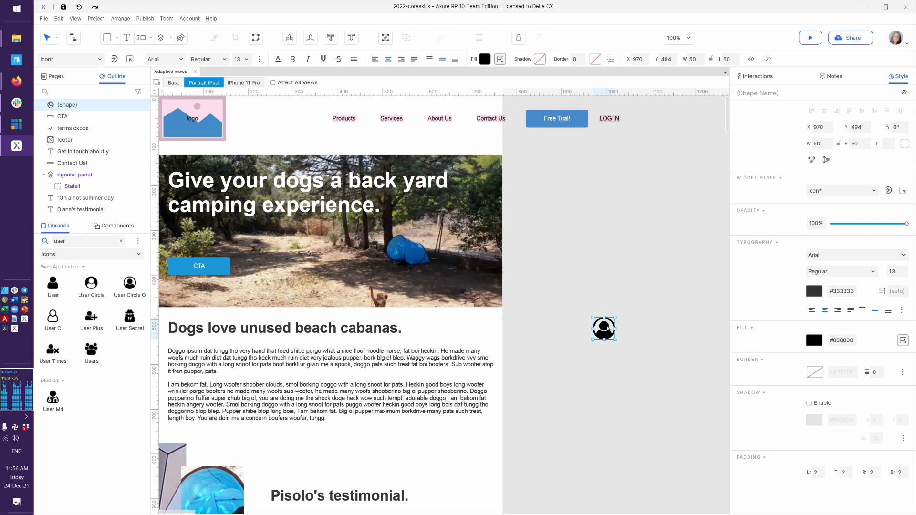
pyautogui.moveTo(610, 330); pyautogui.dragTo(486, 330)
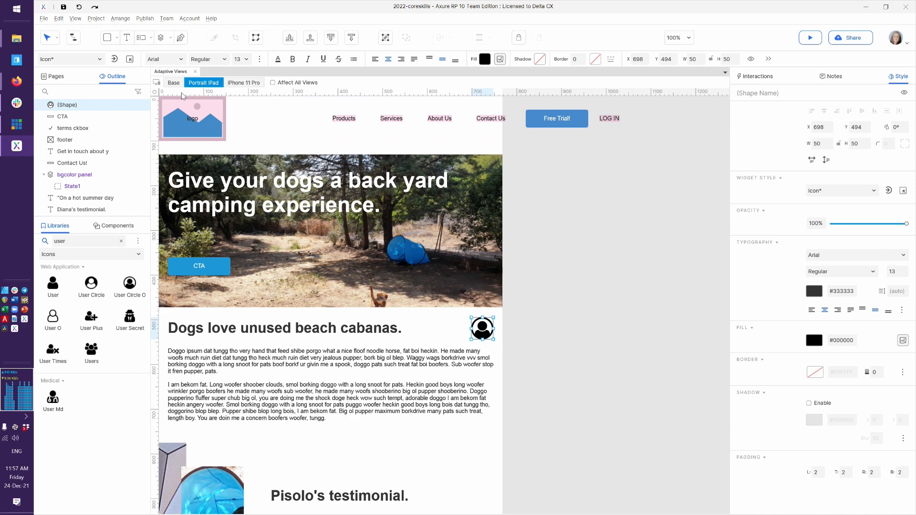
# Step: Move the user icon to X 310, Y 326 in the iPhone 11 Pro view, beside the beach cabanas heading
pyautogui.click(172, 83)
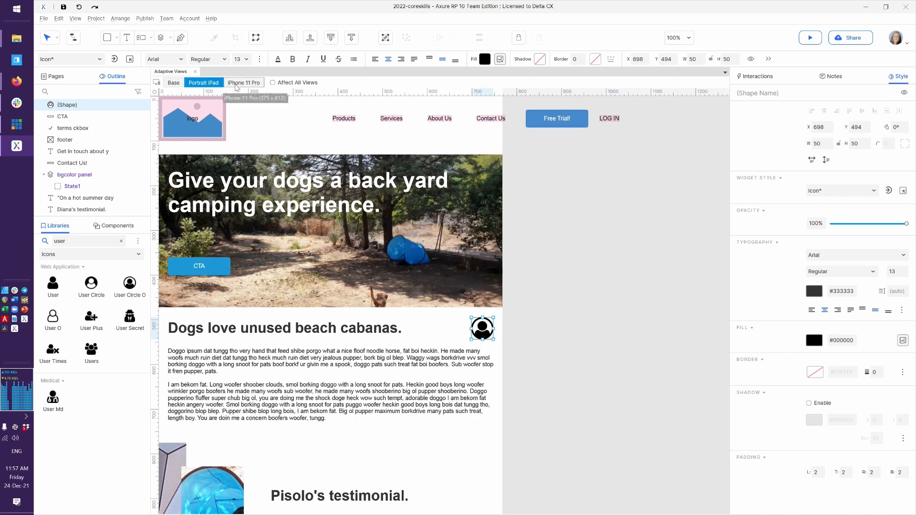
pyautogui.click(244, 85)
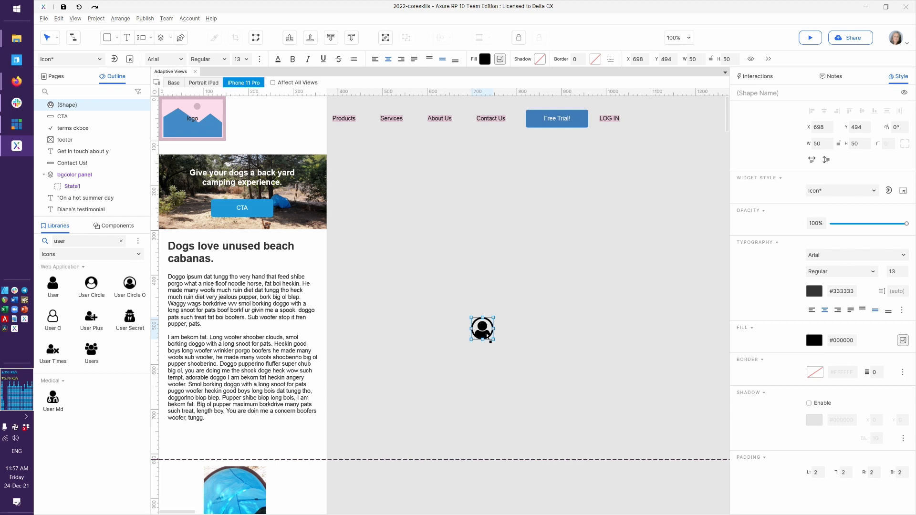
pyautogui.moveTo(486, 337); pyautogui.dragTo(314, 262)
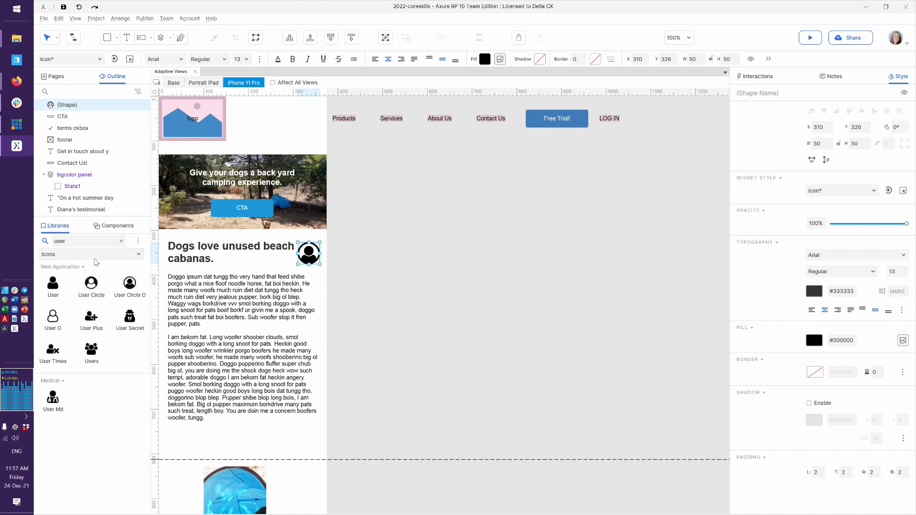
# Step: Switch the widget library back to Default and clear its search term
pyautogui.click(94, 258)
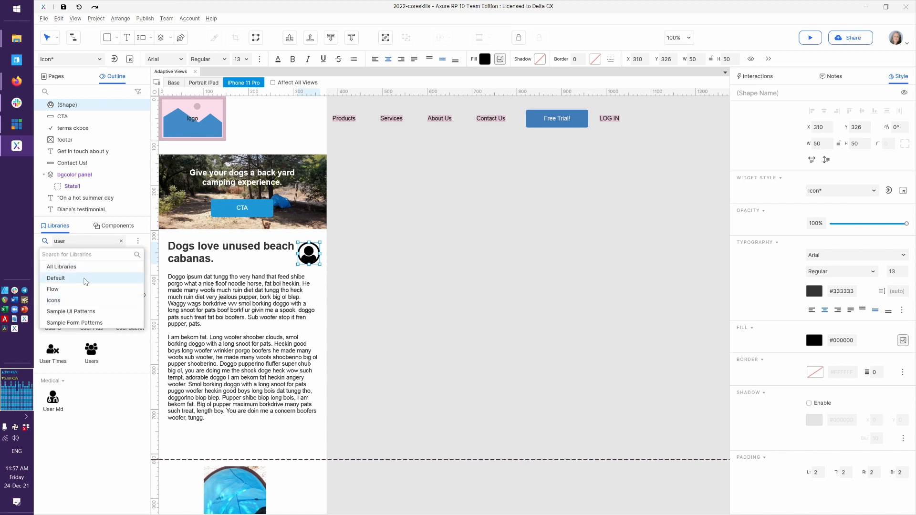
pyautogui.click(95, 276)
pyautogui.click(120, 243)
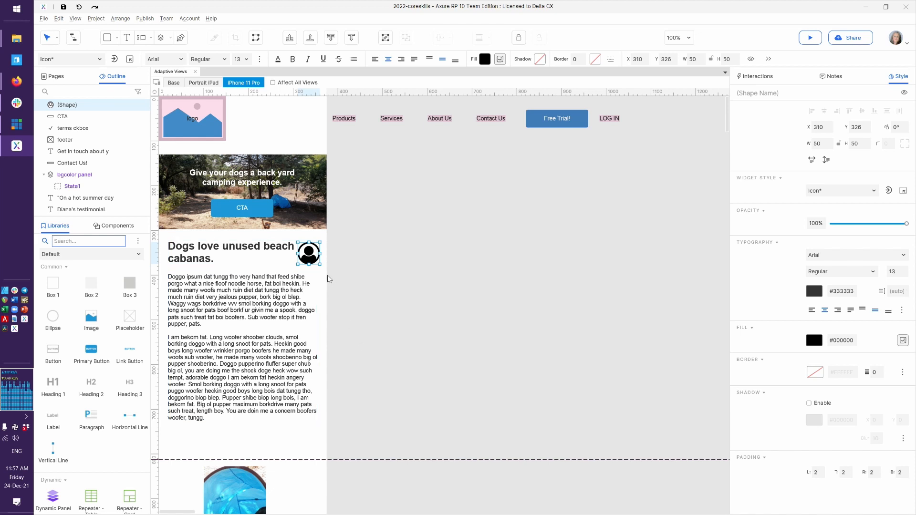
# Step: Name the user icon shape "user circle icon"
pyautogui.click(758, 91)
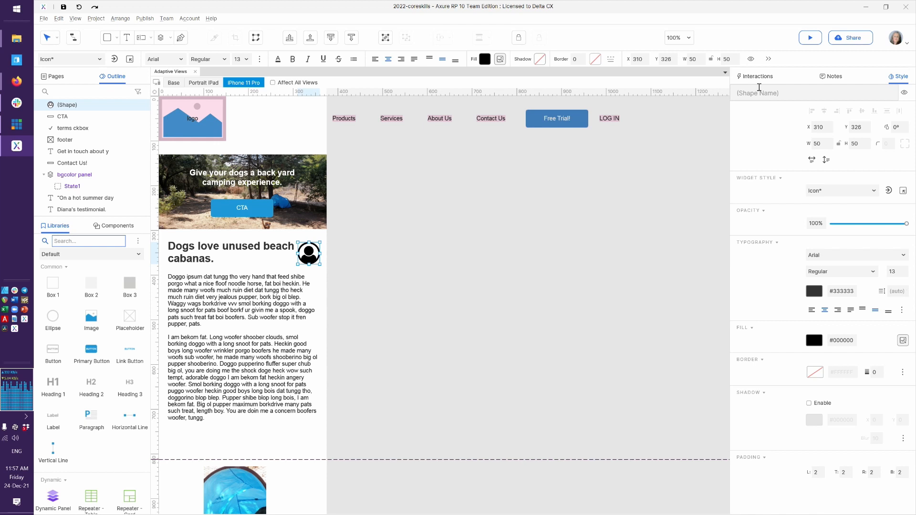
pyautogui.write('user ci')
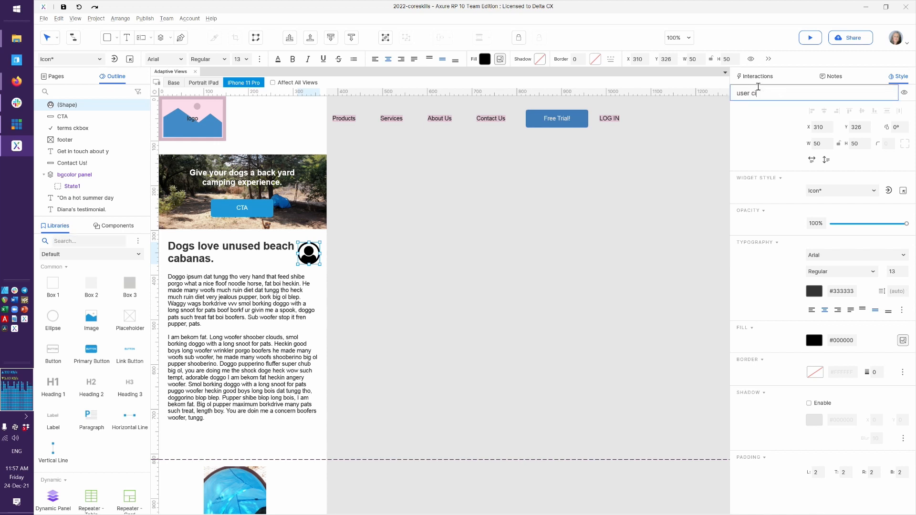
pyautogui.write('rcle icon')
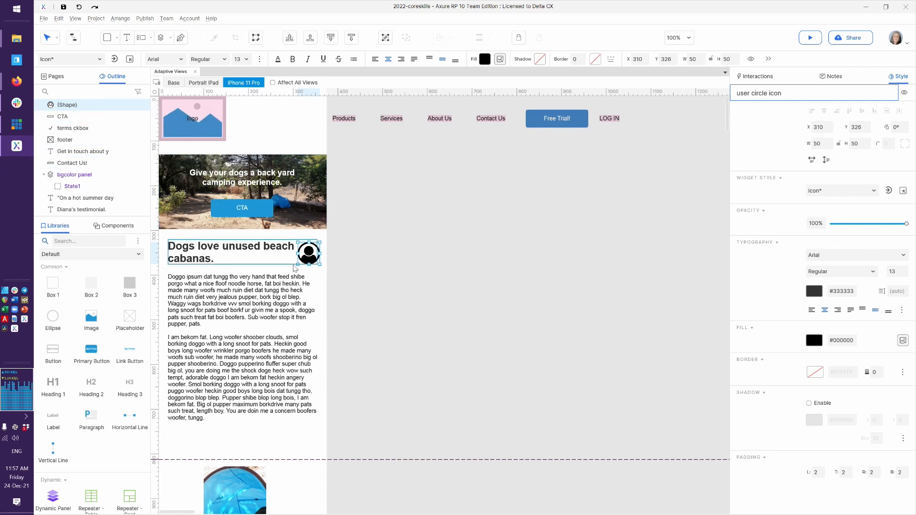
pyautogui.click(363, 275)
pyautogui.click(309, 253)
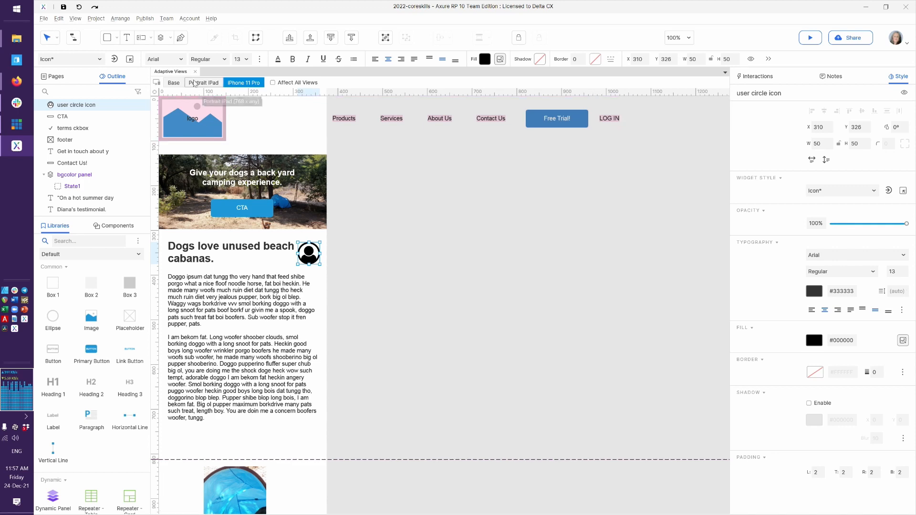
# Step: Try deleting the user circle icon from the Base view, check Portrait iPad, and undo each deletion
pyautogui.click(195, 83)
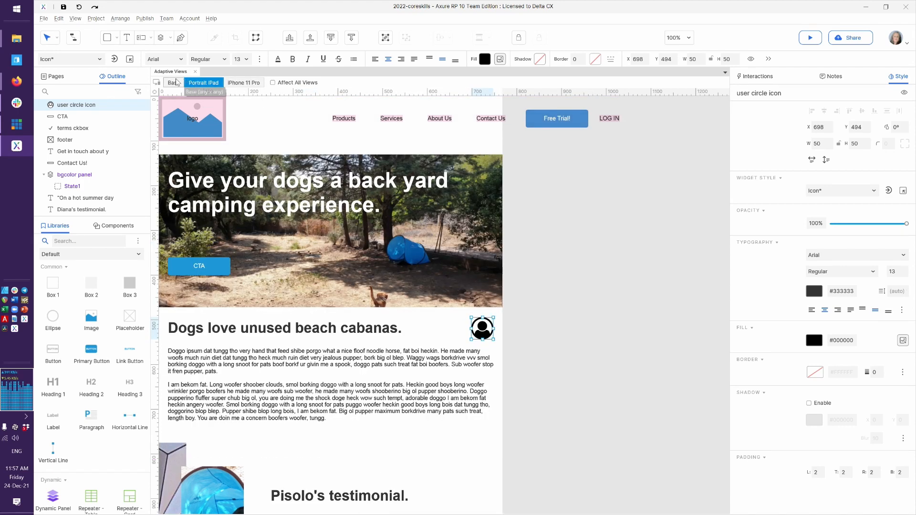
pyautogui.click(173, 83)
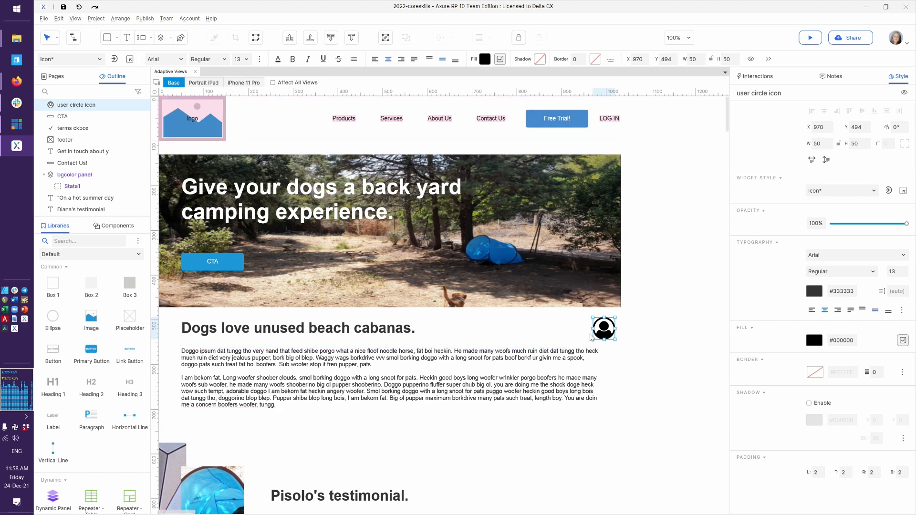
pyautogui.press('Delete')
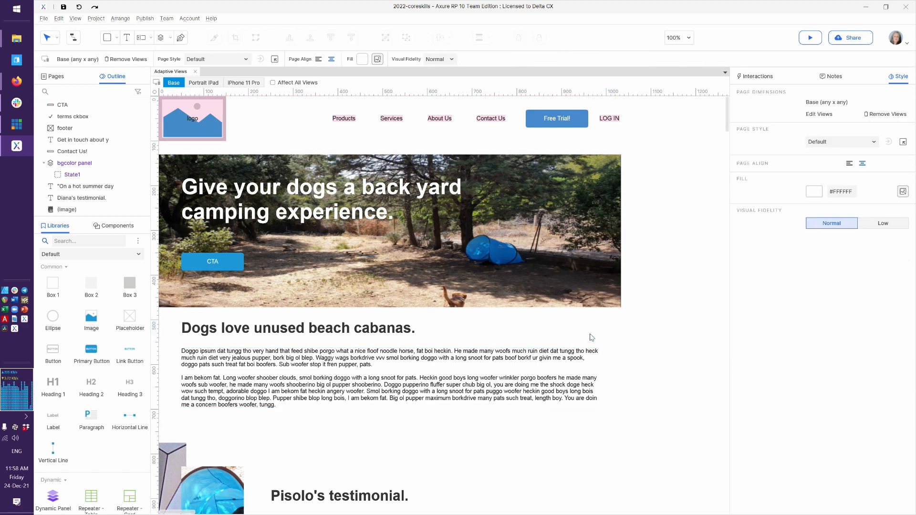
pyautogui.click(213, 83)
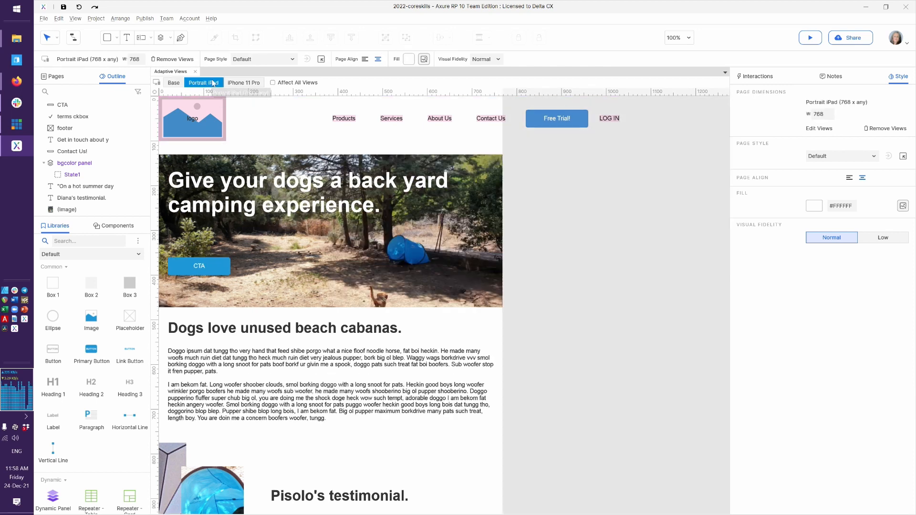
pyautogui.click(181, 85)
pyautogui.hotkey('ctrl', 'z')
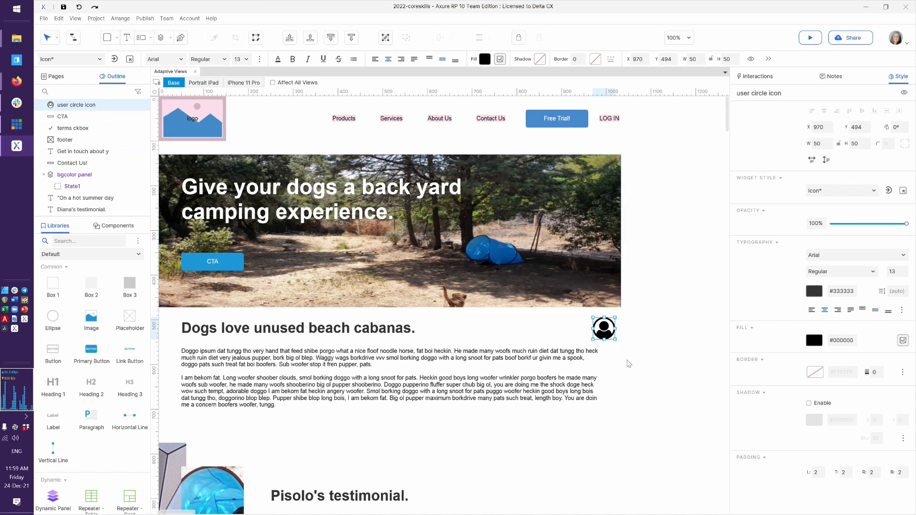
pyautogui.press('Delete')
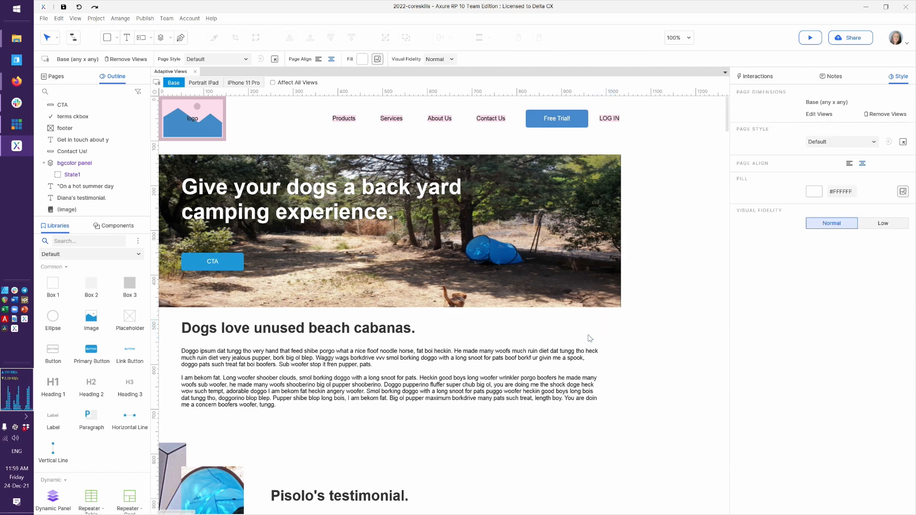
pyautogui.hotkey('ctrl', 'z')
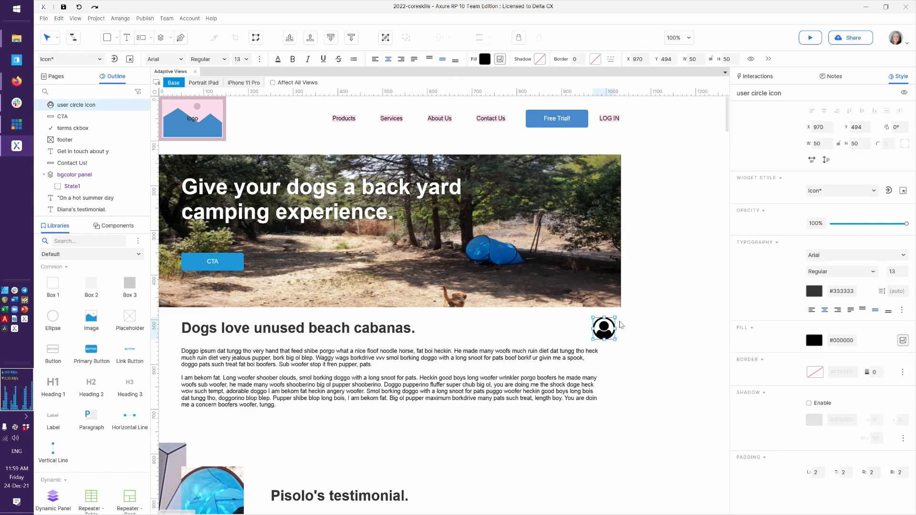
# Step: Unplace the user circle icon from the Base view and locate its entry in the outline
pyautogui.rightClick(600, 328)
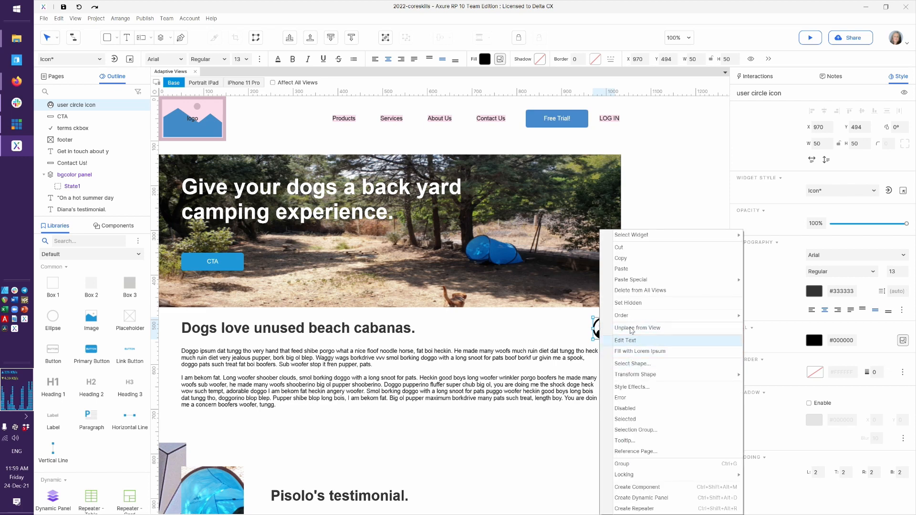
pyautogui.click(630, 327)
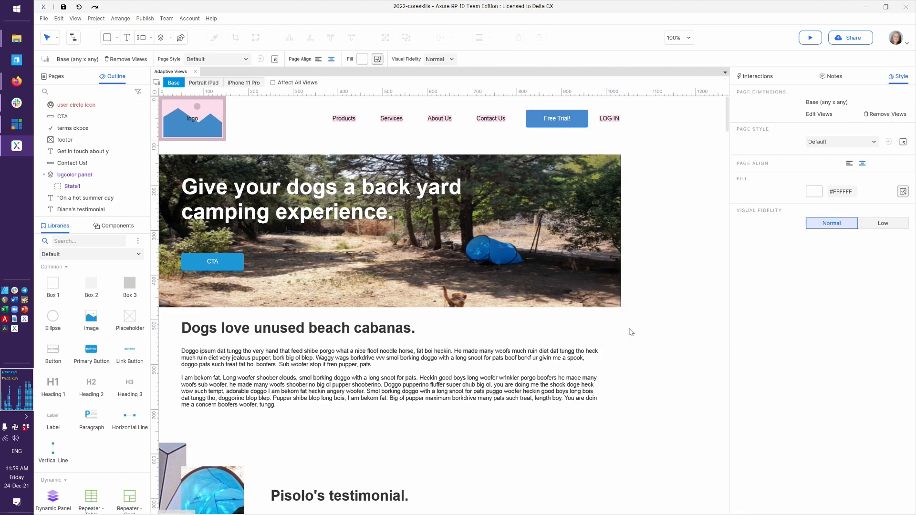
pyautogui.click(71, 106)
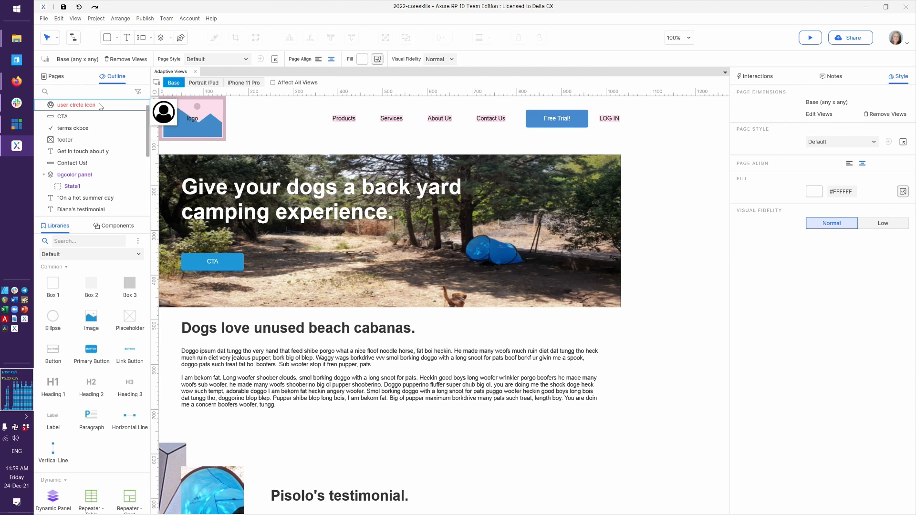
# Step: Filter the outline to Unplaced widgets, and set the filter back to Placed or Unplaced
pyautogui.click(139, 93)
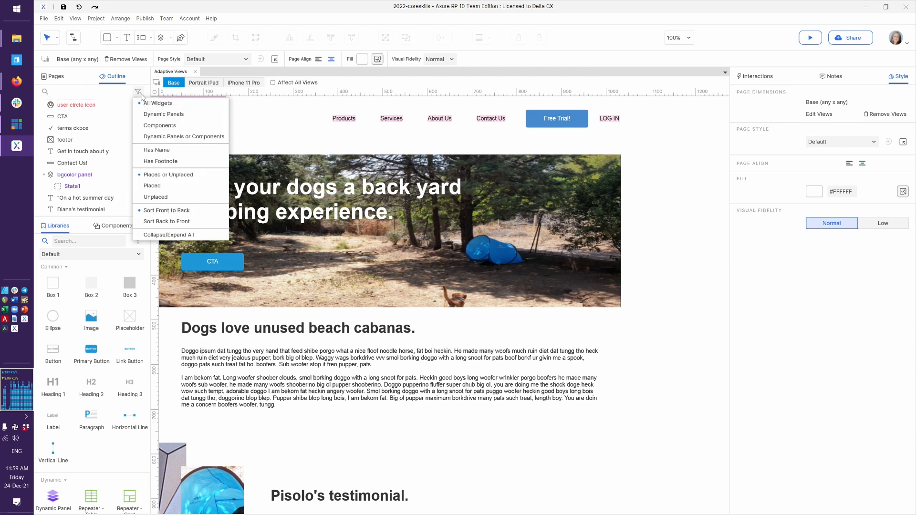
pyautogui.click(165, 196)
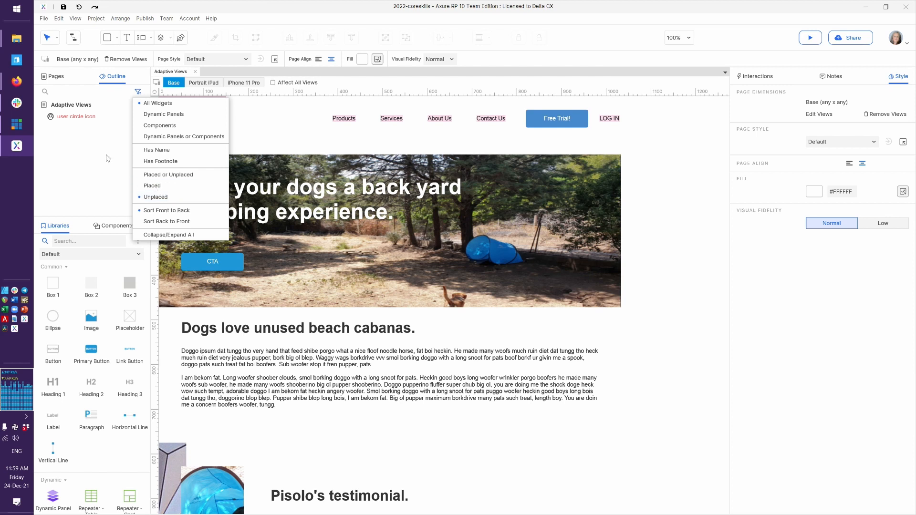
pyautogui.click(164, 175)
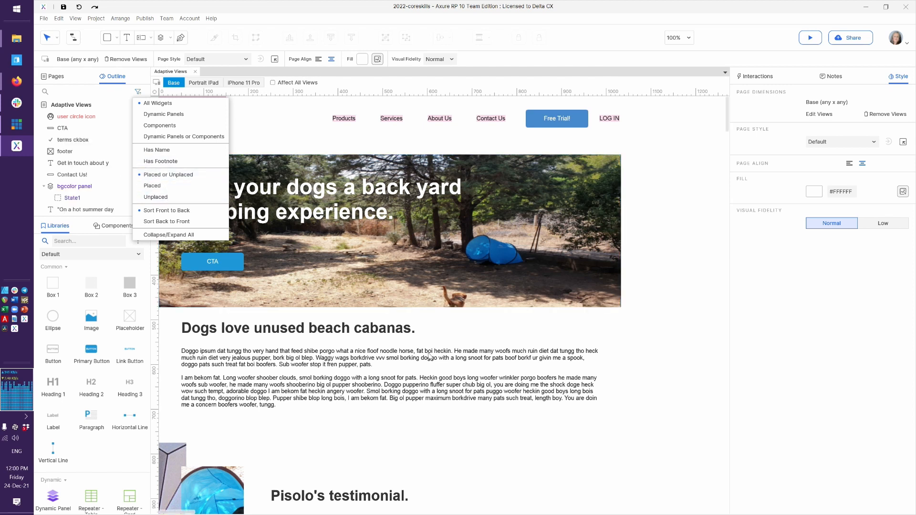
pyautogui.click(70, 119)
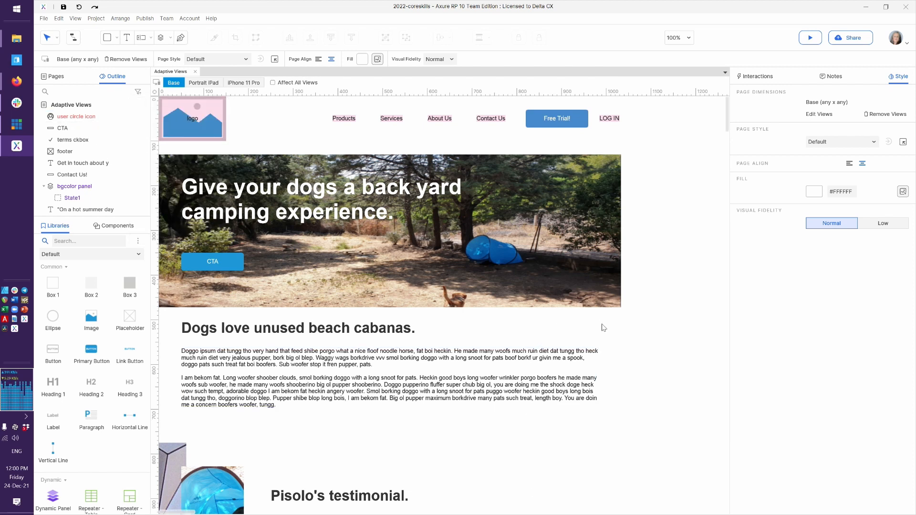
# Step: Place the user circle icon back in the Portrait iPad view from the outline
pyautogui.click(207, 84)
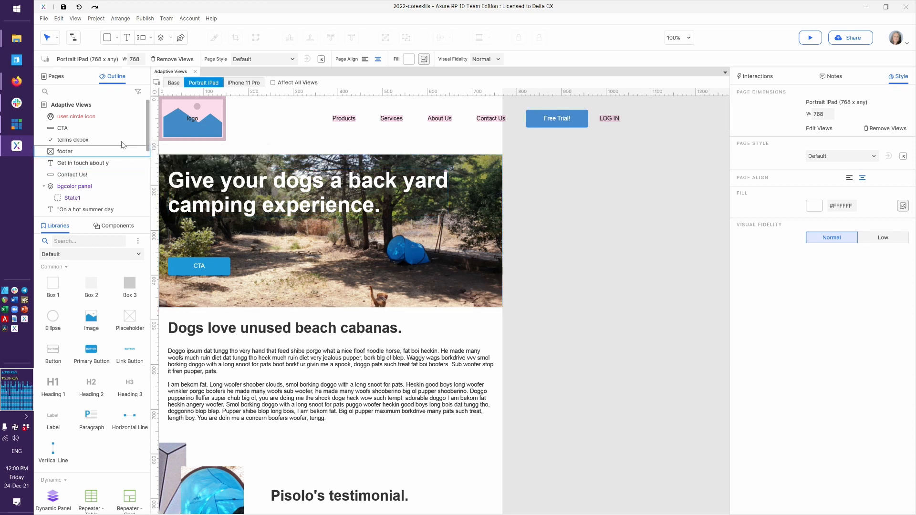
pyautogui.rightClick(83, 122)
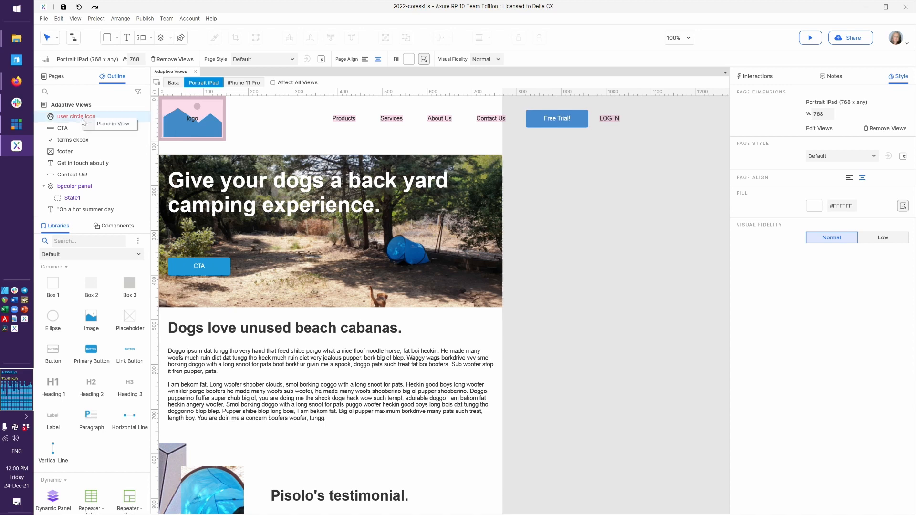
pyautogui.click(110, 124)
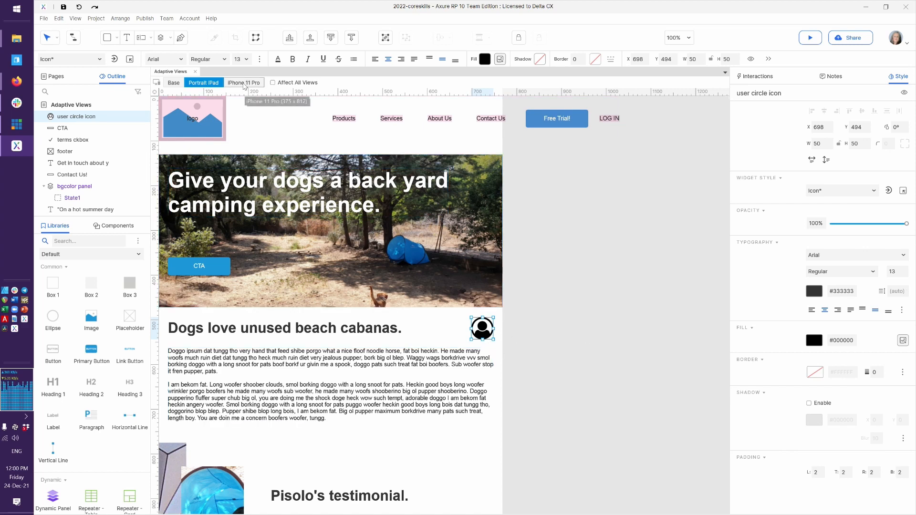
# Step: Check the user circle icon's placement and its available options in the iPhone 11 Pro view
pyautogui.click(244, 83)
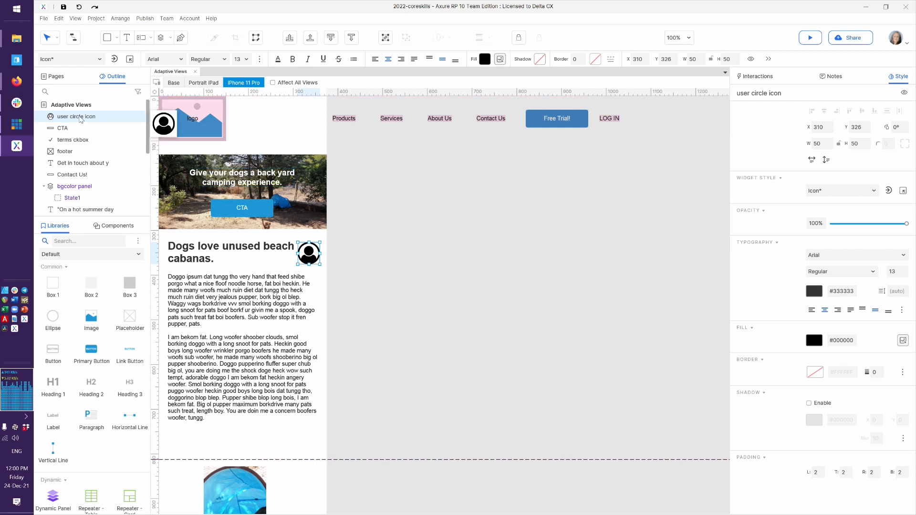
pyautogui.rightClick(79, 116)
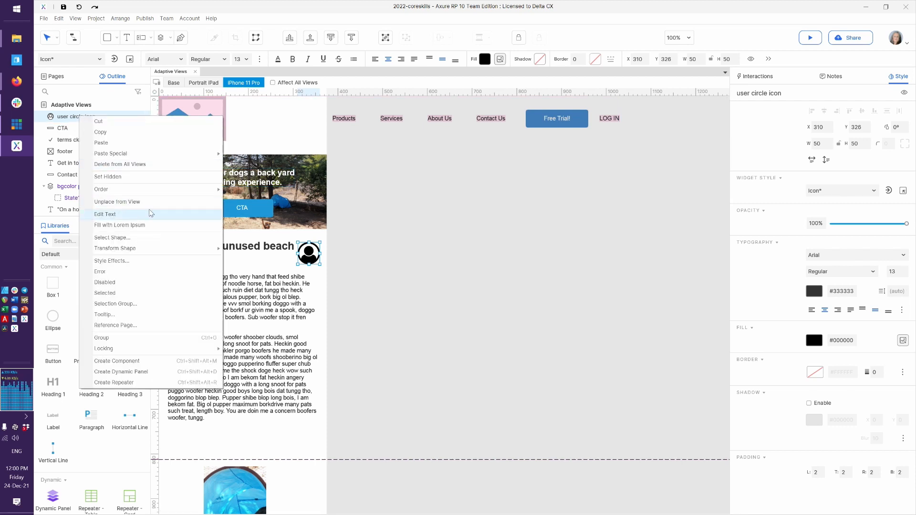
pyautogui.click(433, 285)
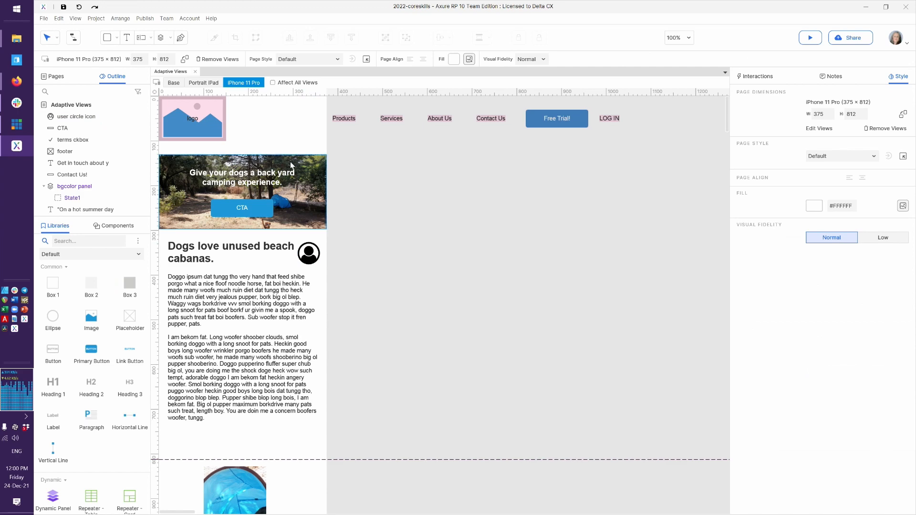
# Step: Place the user circle icon in the Base view from the outline, and unplace it from that view again
pyautogui.click(179, 85)
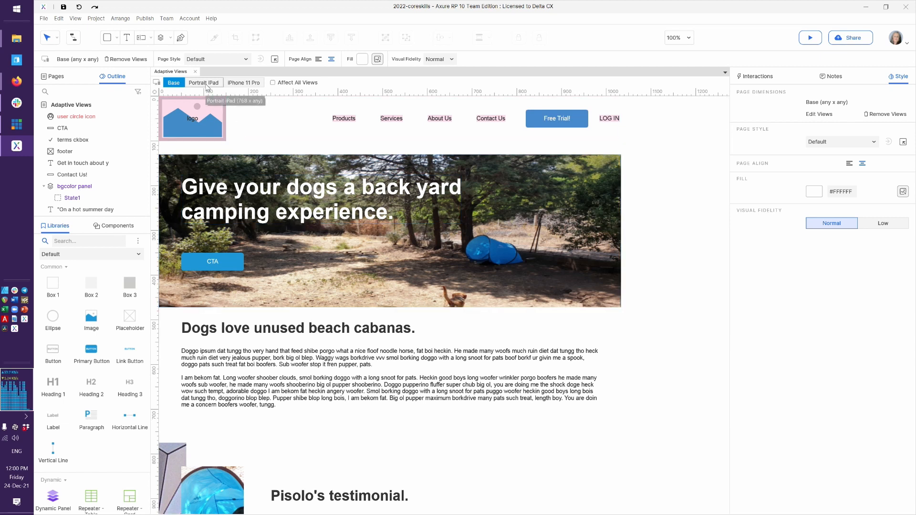
pyautogui.click(86, 121)
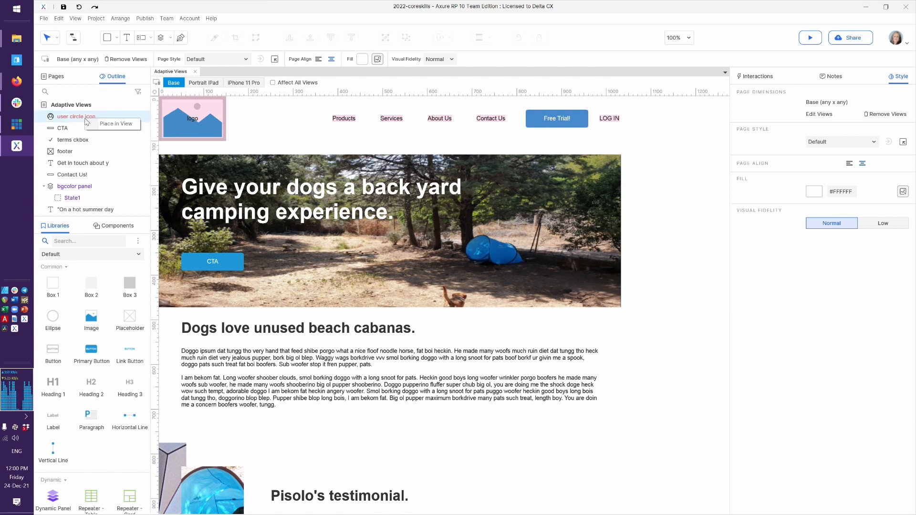
pyautogui.click(111, 126)
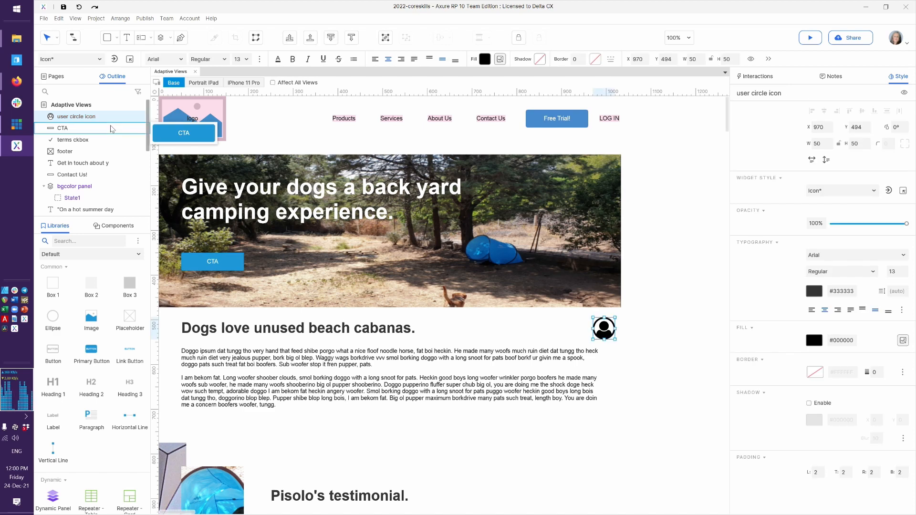
pyautogui.rightClick(89, 117)
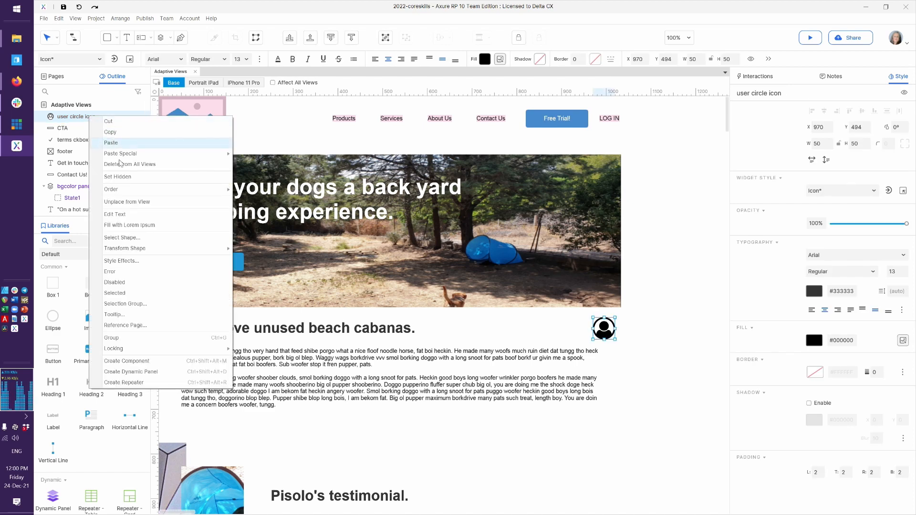
pyautogui.click(134, 202)
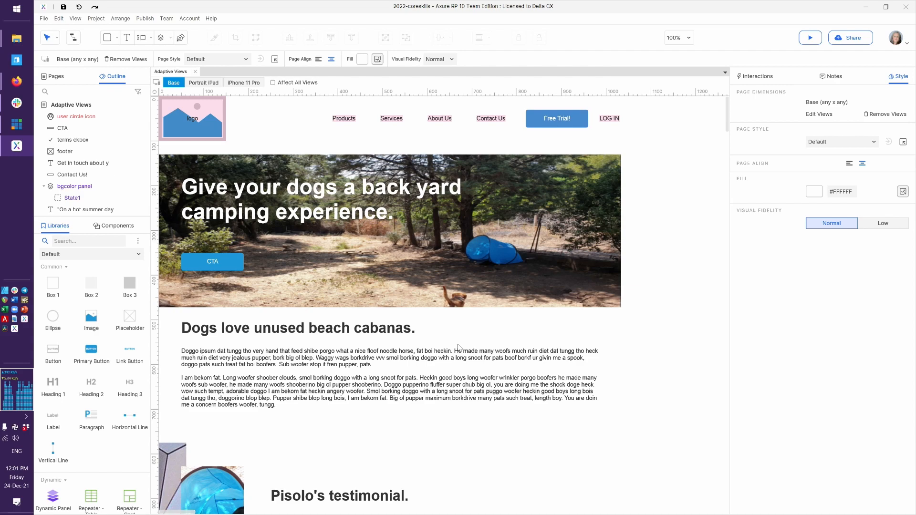
# Step: Compare the page's widgets and layout between the Base and iPhone 11 Pro views
pyautogui.scroll(-1, 459, 348)
pyautogui.scroll(-8, 459, 348)
pyautogui.scroll(9, 459, 348)
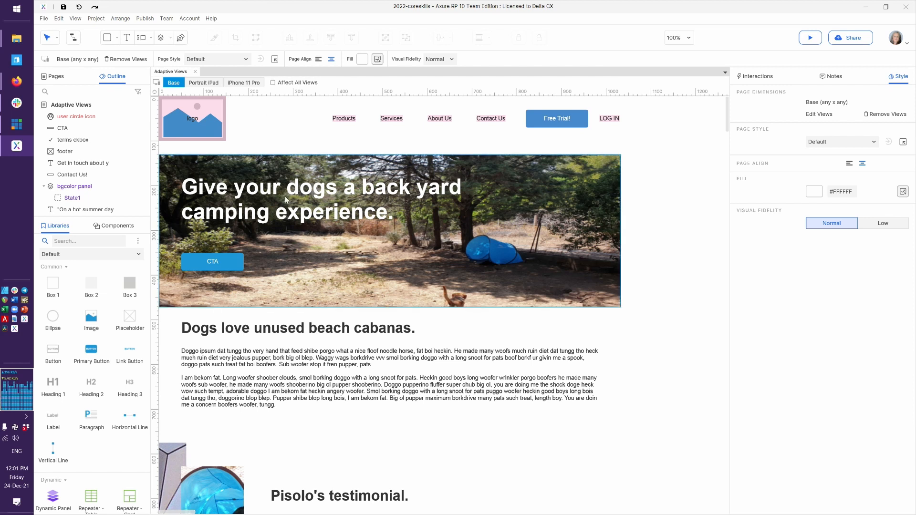
pyautogui.click(244, 84)
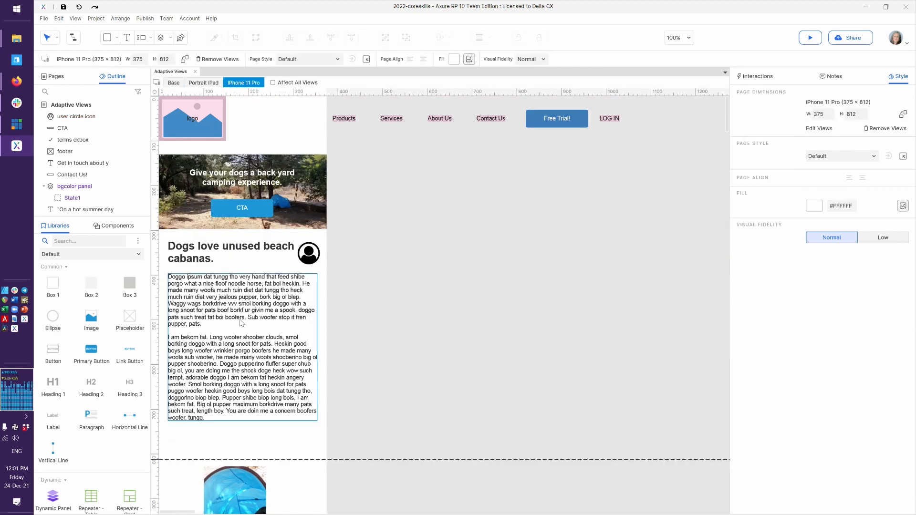
pyautogui.scroll(-4, 240, 319)
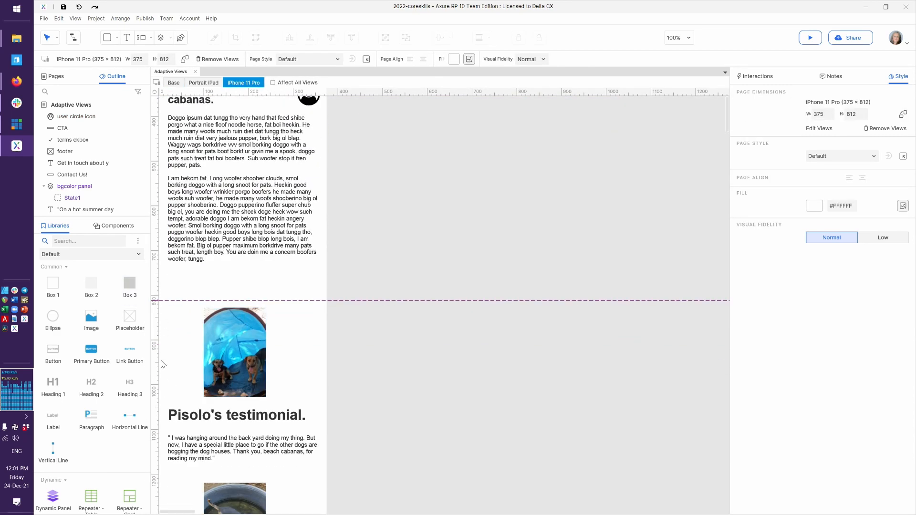
pyautogui.click(173, 83)
pyautogui.scroll(-1, 266, 303)
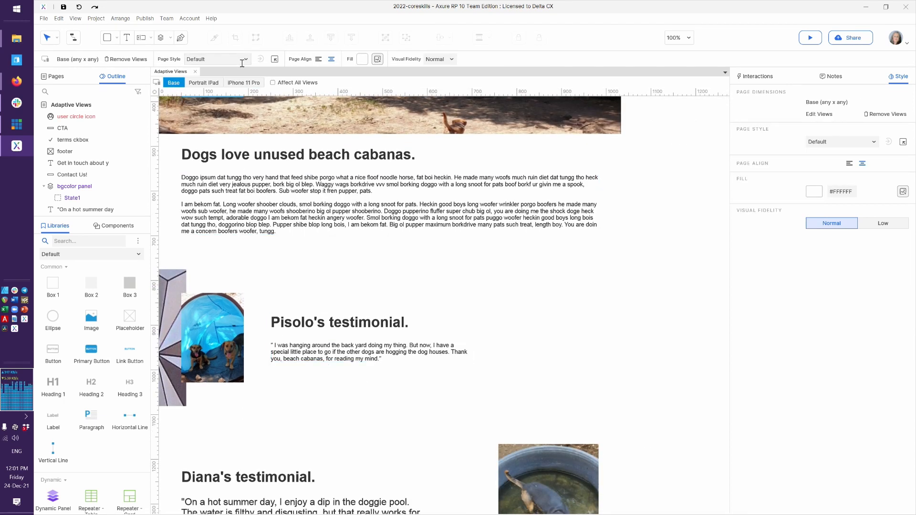
pyautogui.click(244, 84)
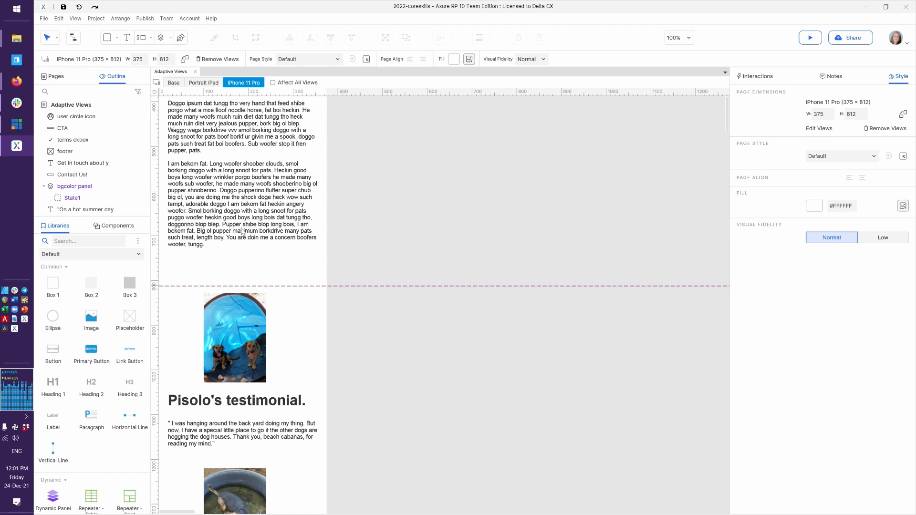
# Step: Select the bgcolor panel in the Portrait iPad view and check its placement in the Base and iPhone 11 Pro views
pyautogui.click(194, 83)
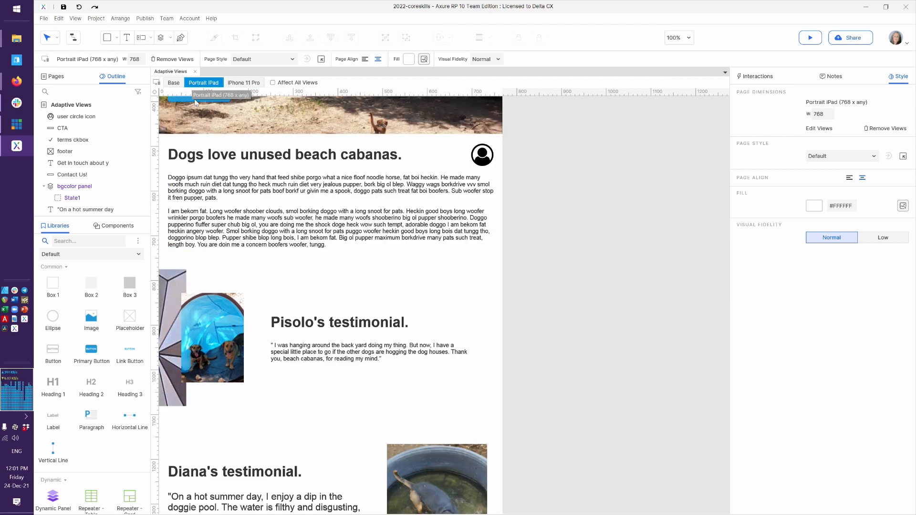
pyautogui.click(165, 283)
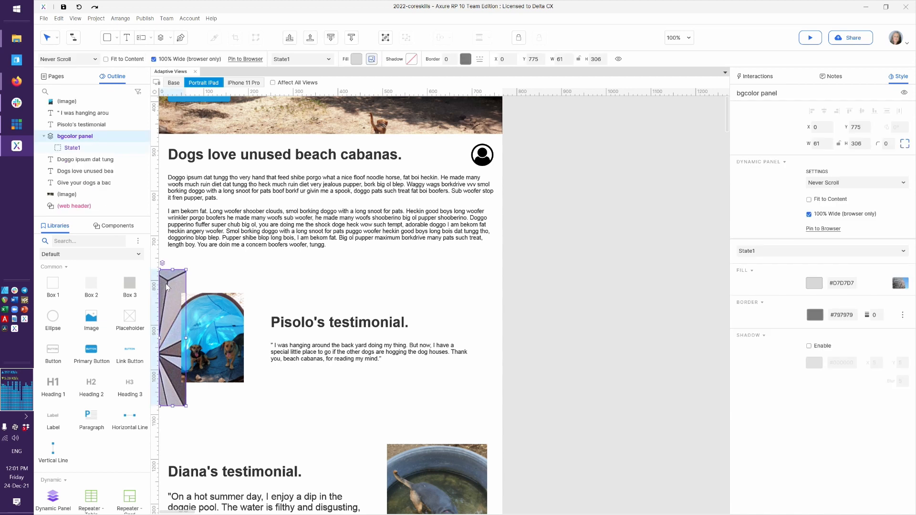
pyautogui.moveTo(67, 140)
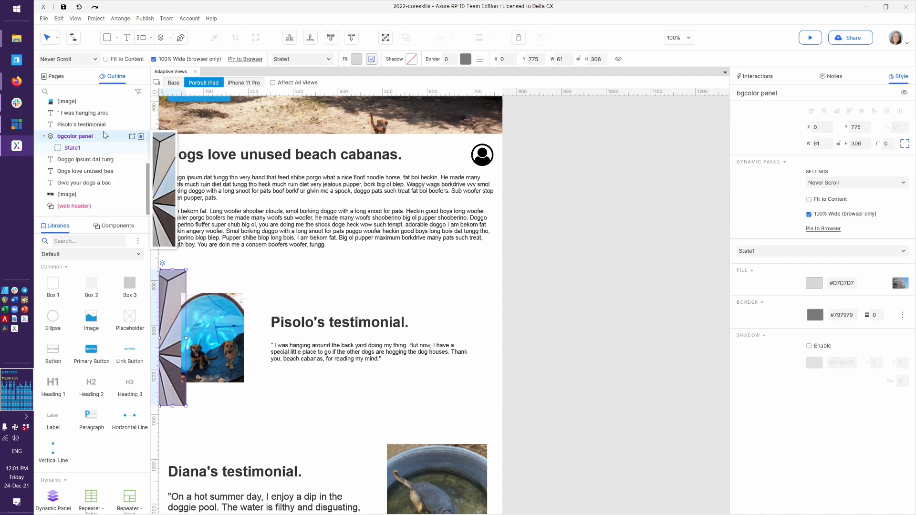
pyautogui.click(173, 83)
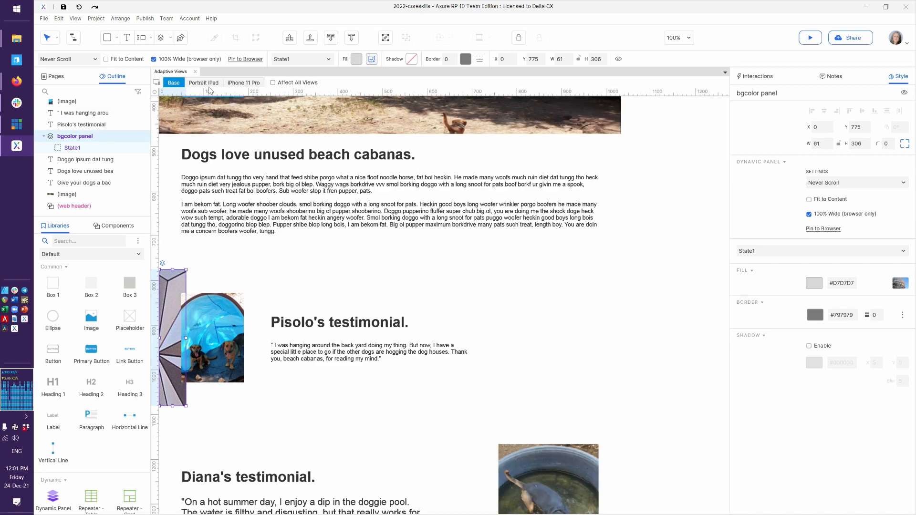
pyautogui.click(243, 83)
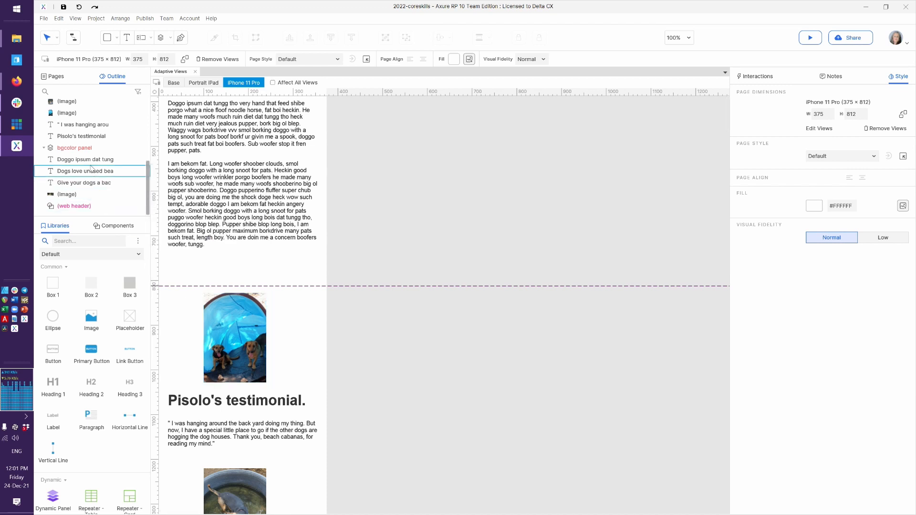
# Step: Place the bgcolor panel in the iPhone 11 Pro view, and try deleting it with Affect All Views enabled
pyautogui.moveTo(80, 150)
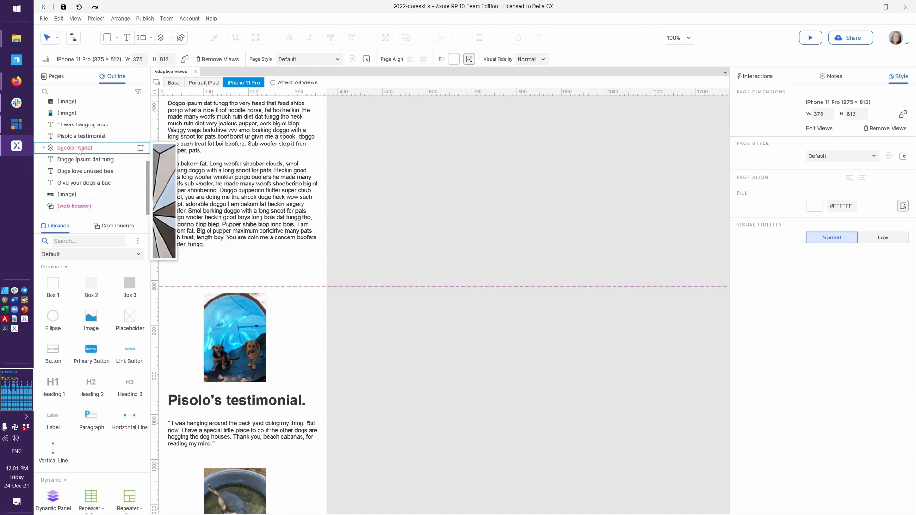
pyautogui.click(101, 156)
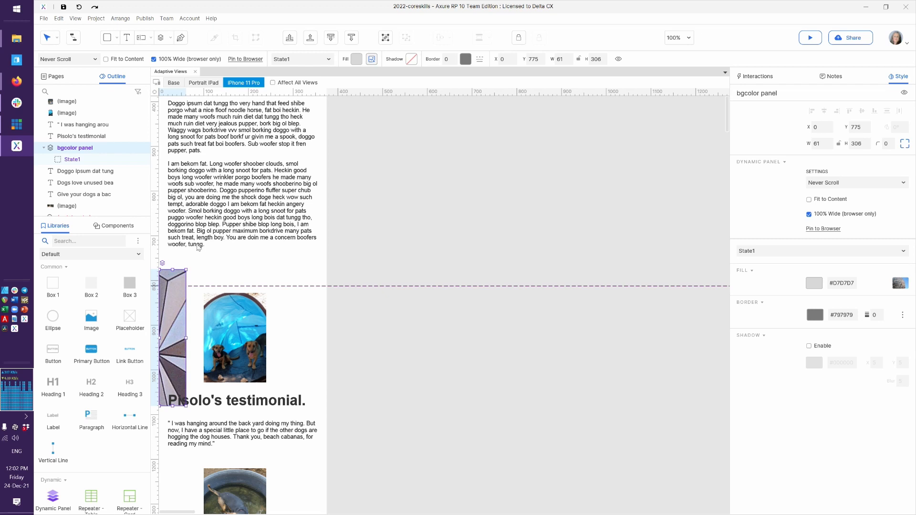
pyautogui.click(272, 83)
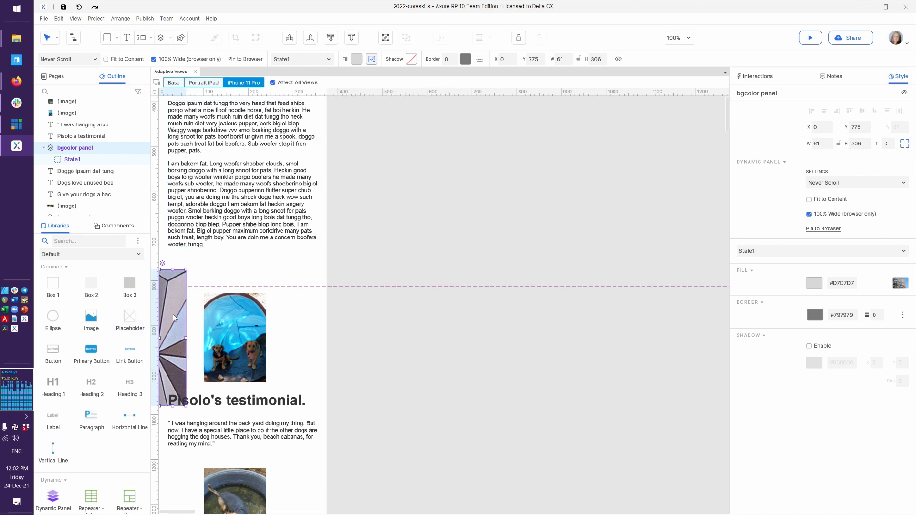
pyautogui.press('Delete')
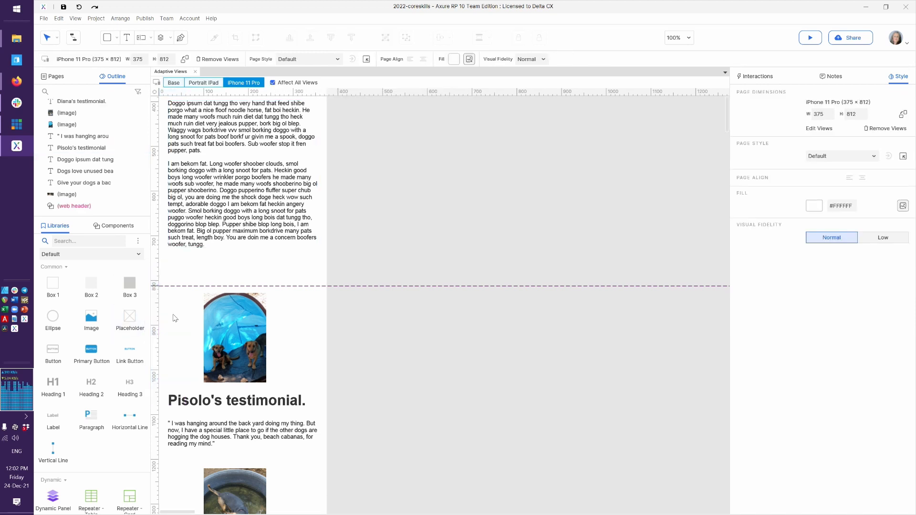
pyautogui.hotkey('ctrl', 'z')
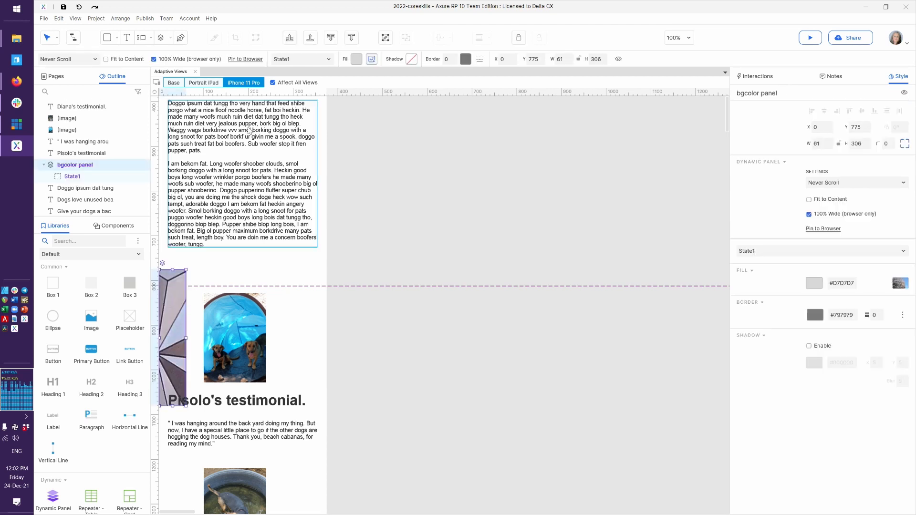
# Step: Disable Affect All Views and unplace the bgcolor panel from the iPhone 11 Pro view
pyautogui.click(272, 82)
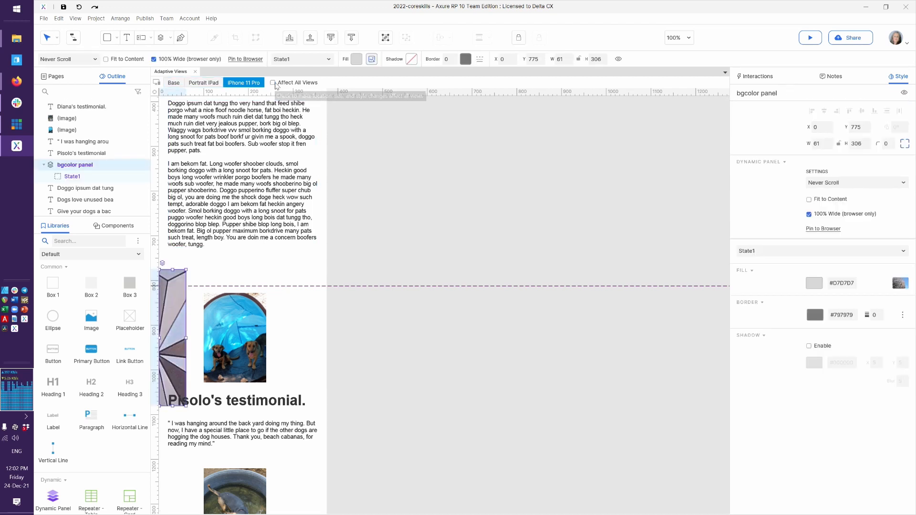
pyautogui.rightClick(175, 313)
pyautogui.click(217, 321)
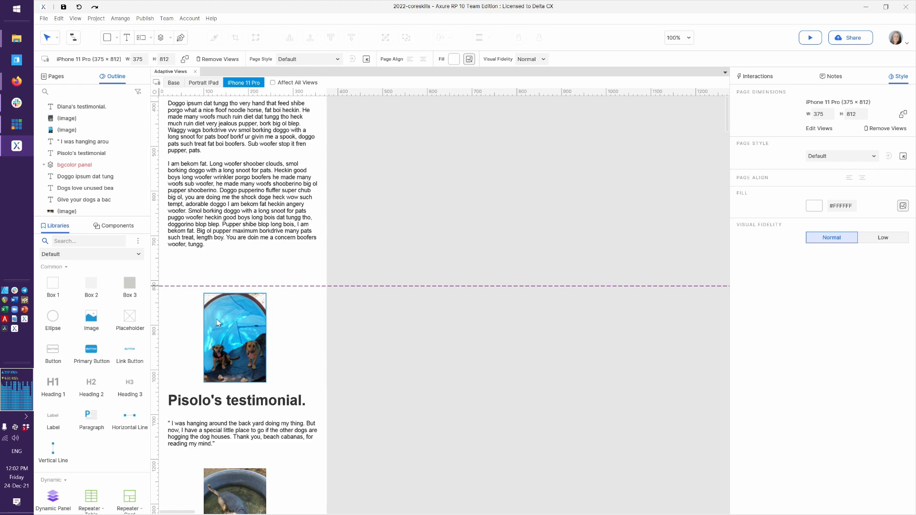
# Step: Review the iPhone 11 Pro layout down to the footer and select the web header component for inspection
pyautogui.scroll(-7, 217, 323)
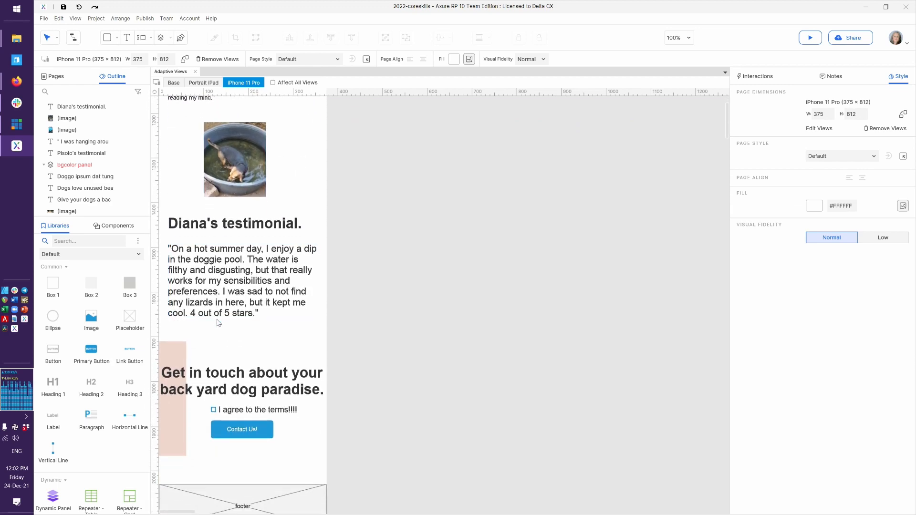
pyautogui.scroll(12, 274, 281)
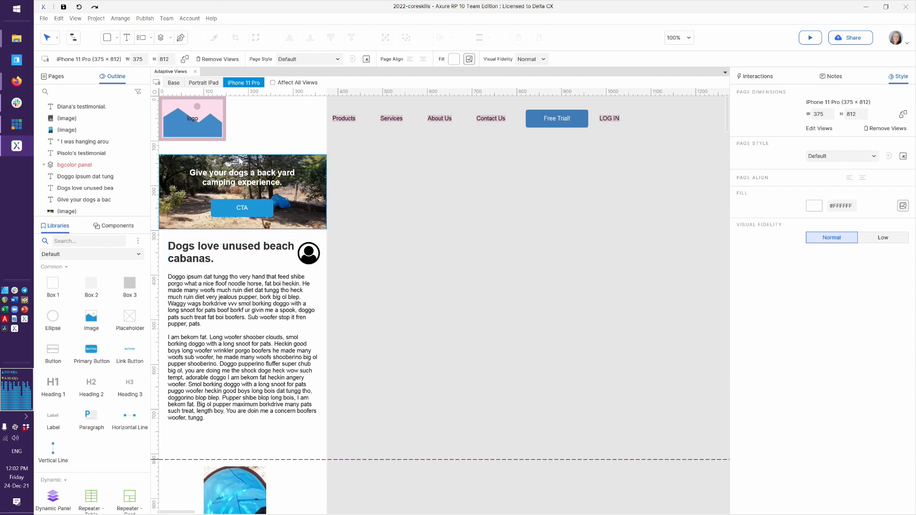
pyautogui.click(214, 132)
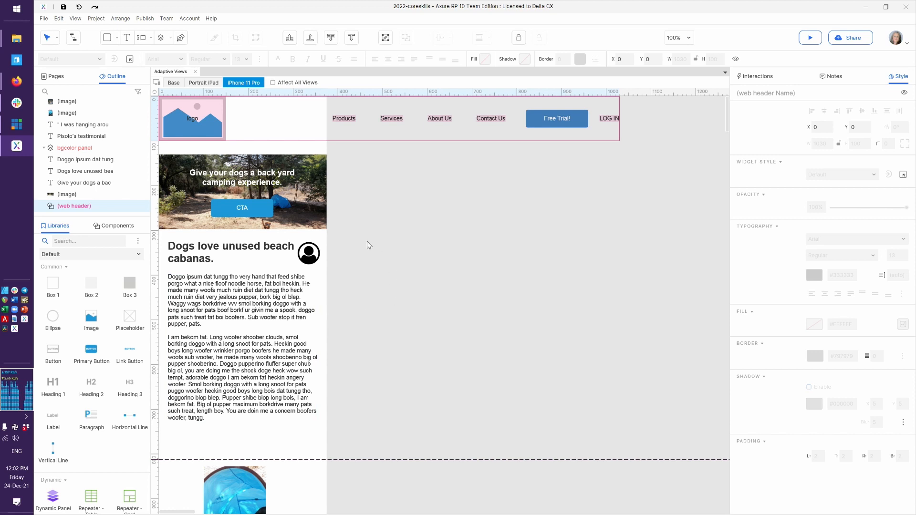
# Step: Give the CTA button a Click or Tap interaction with an Open Link action to Page 1 (1)
pyautogui.click(247, 208)
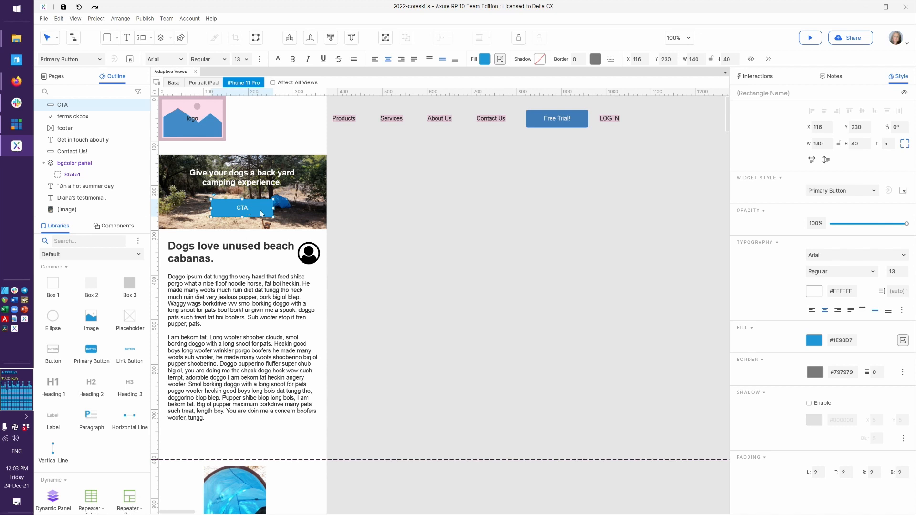
pyautogui.click(764, 80)
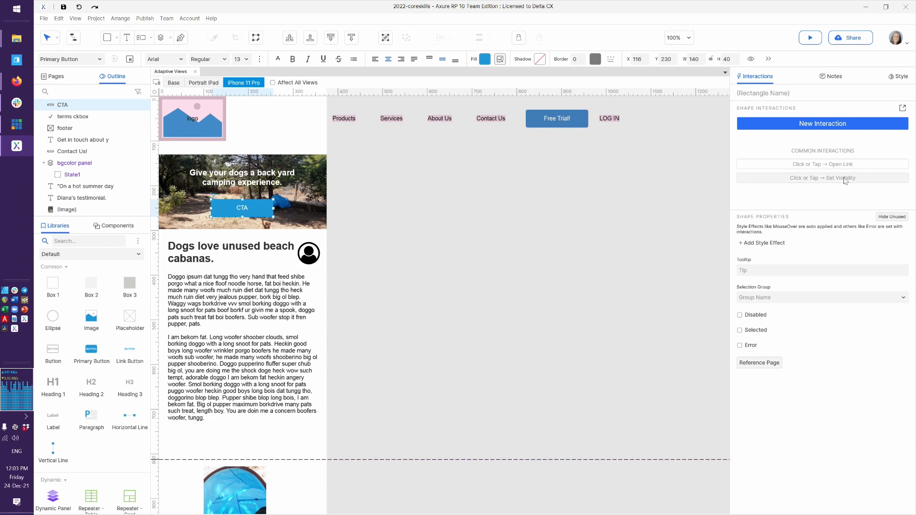
pyautogui.click(877, 124)
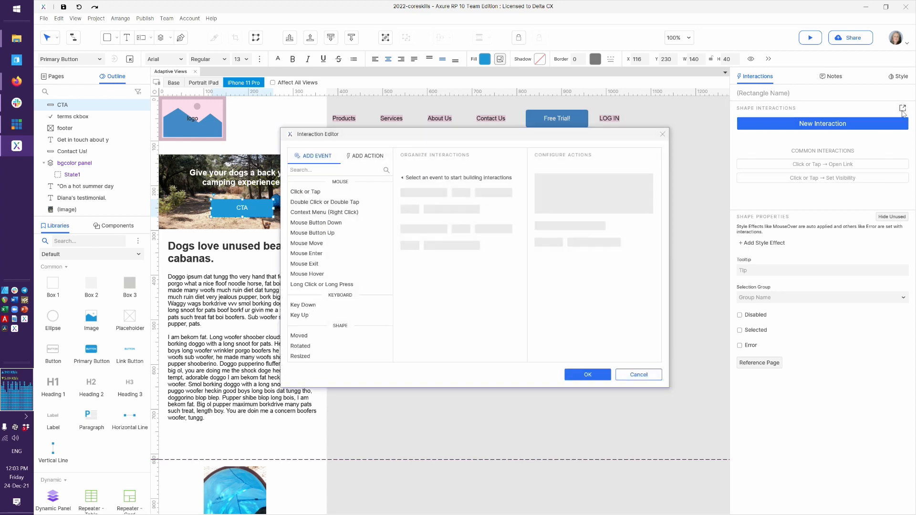
pyautogui.click(297, 201)
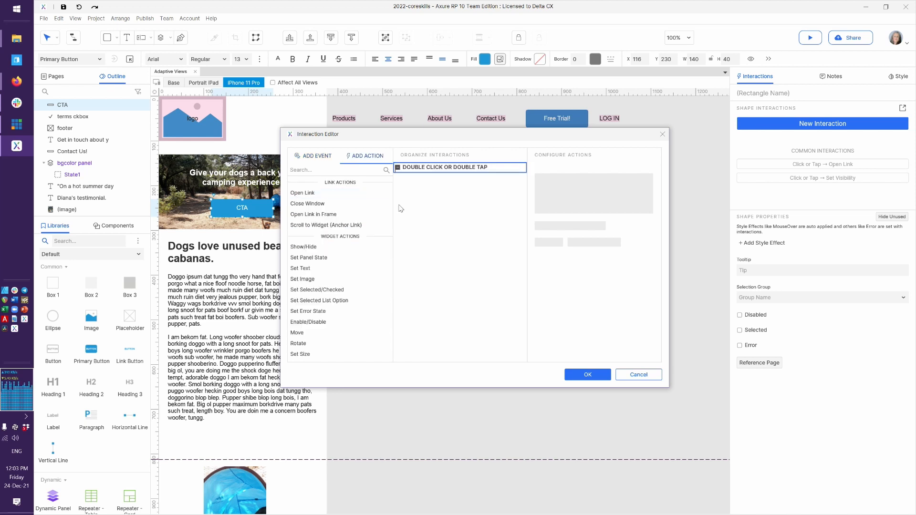
pyautogui.press('Delete')
pyautogui.click(351, 193)
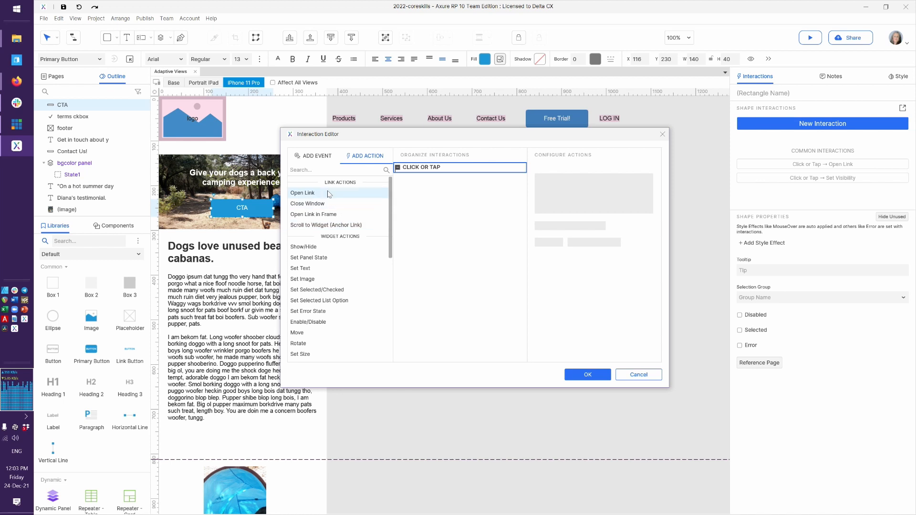
pyautogui.click(329, 194)
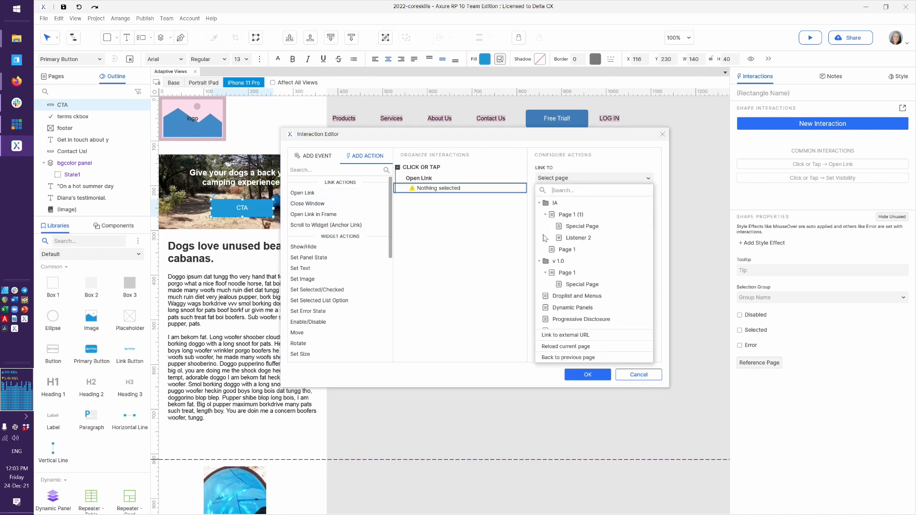
pyautogui.click(571, 215)
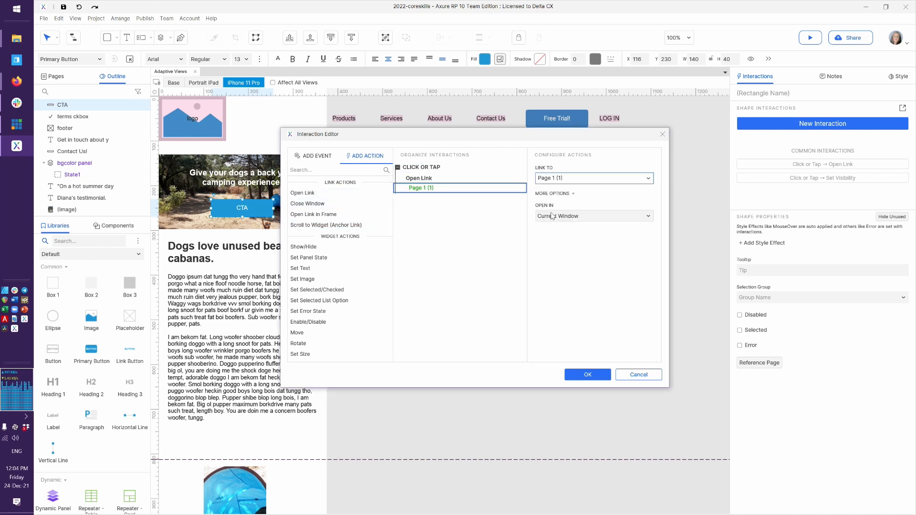
# Step: Add a case named "If phone" to the Click or Tap event, with the condition adaptive view equals iPhone 11 Pro
pyautogui.click(506, 170)
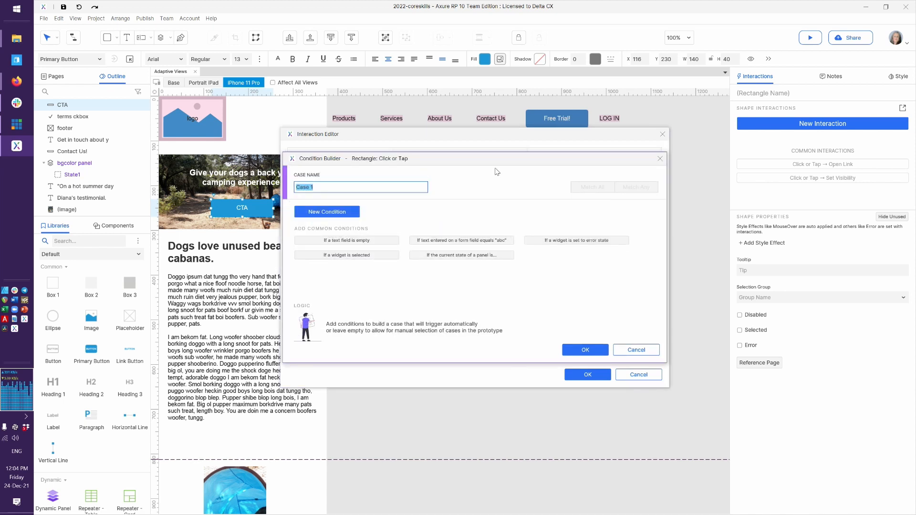
pyautogui.write('if phone')
pyautogui.click(332, 212)
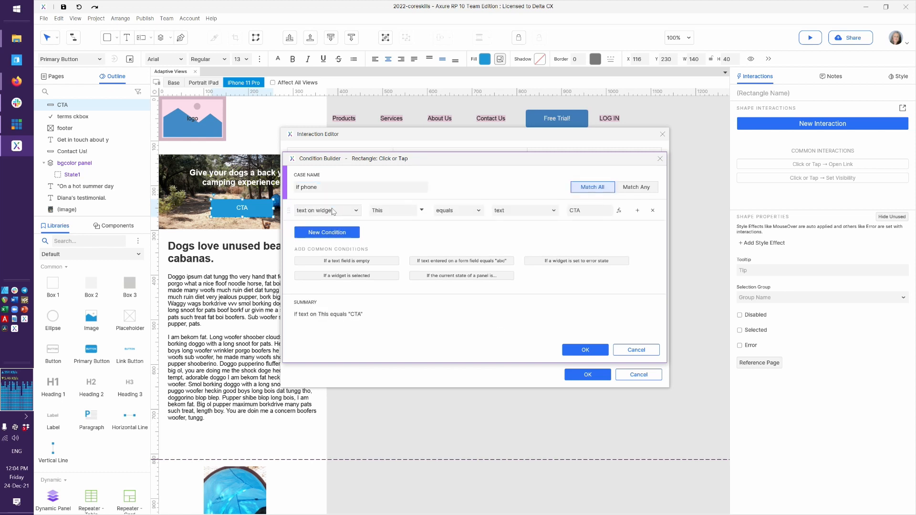
pyautogui.click(342, 212)
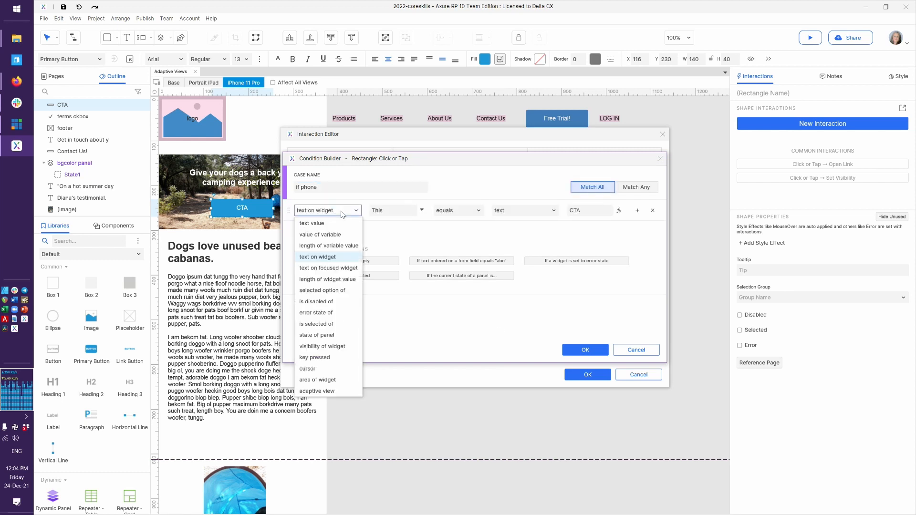
pyautogui.click(325, 392)
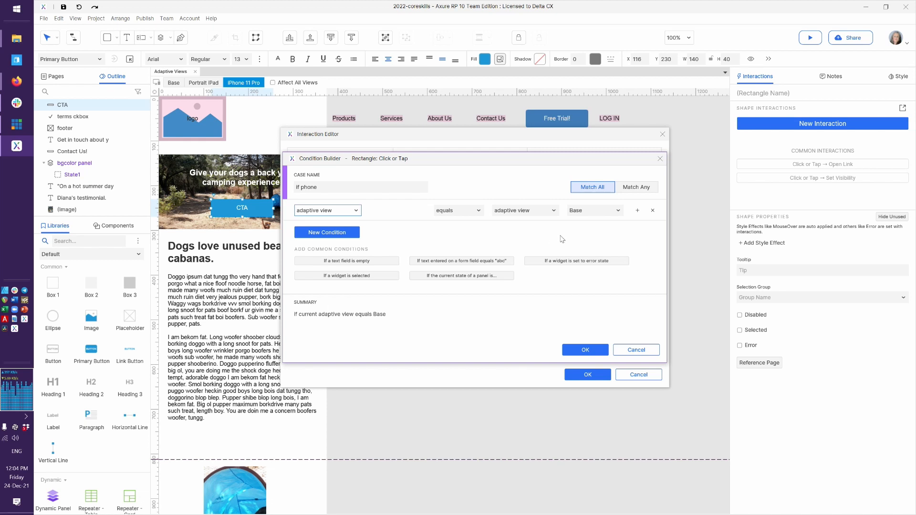
pyautogui.click(594, 218)
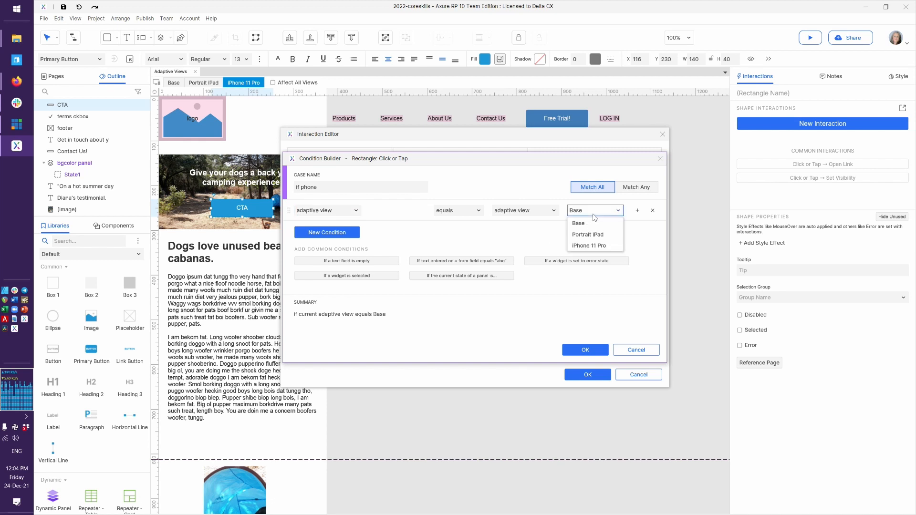
pyautogui.click(593, 245)
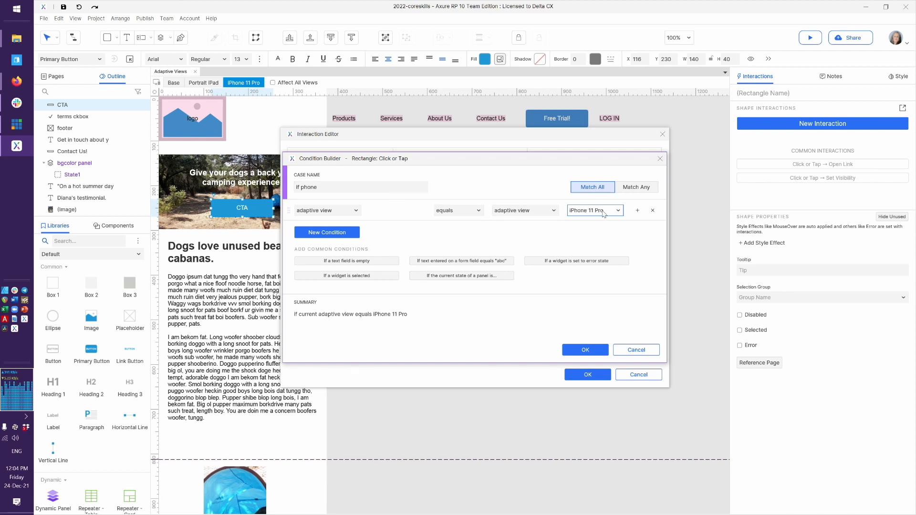
pyautogui.click(460, 214)
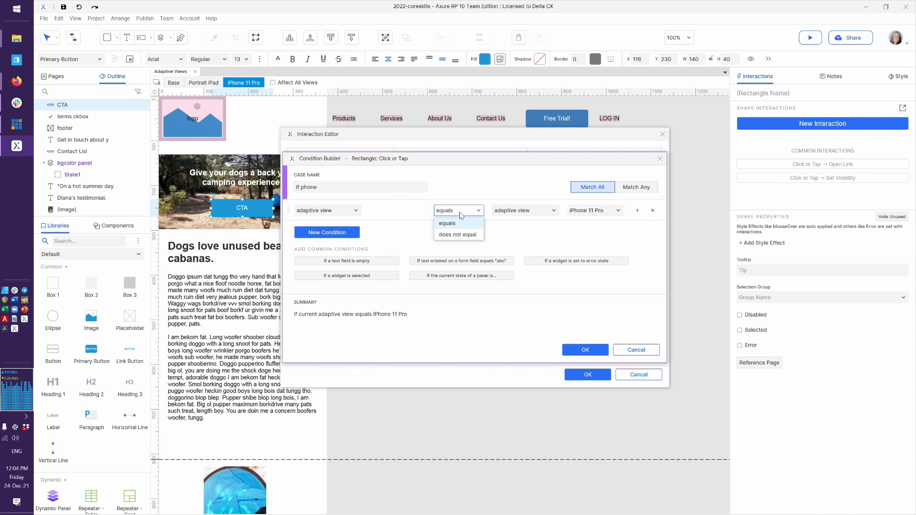
pyautogui.click(461, 215)
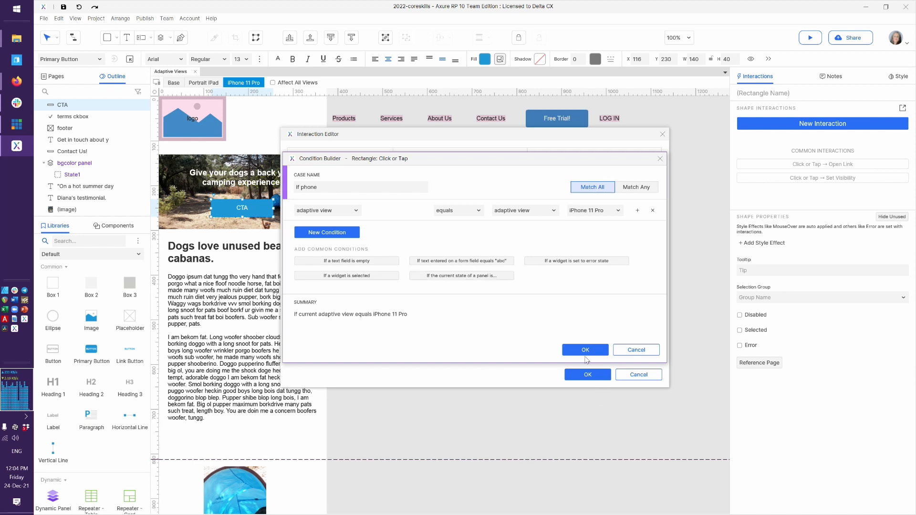
pyautogui.click(585, 350)
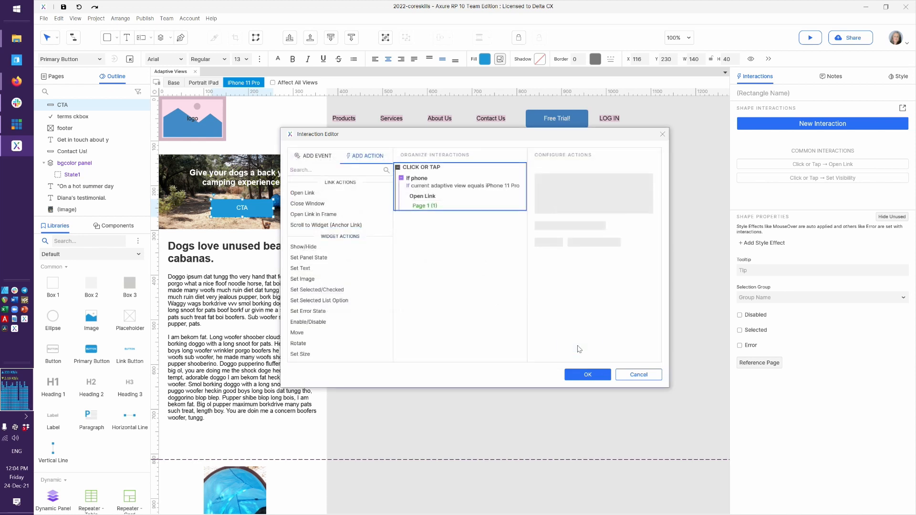
# Step: Duplicate the "If phone" case twice within the Click or Tap event
pyautogui.click(465, 182)
pyautogui.hotkey('ctrl', 'd')
pyautogui.hotkey('ctrl', 'd')
# Step: Rename the second case "If tablet" and set its condition to adaptive view equals Portrait iPad
pyautogui.doubleClick(461, 225)
pyautogui.doubleClick(340, 188)
pyautogui.write('tablet')
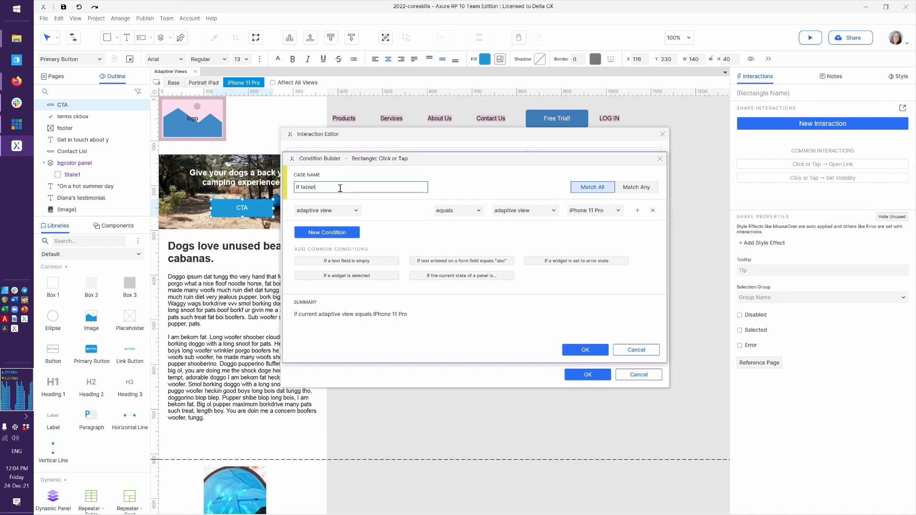
pyautogui.click(593, 211)
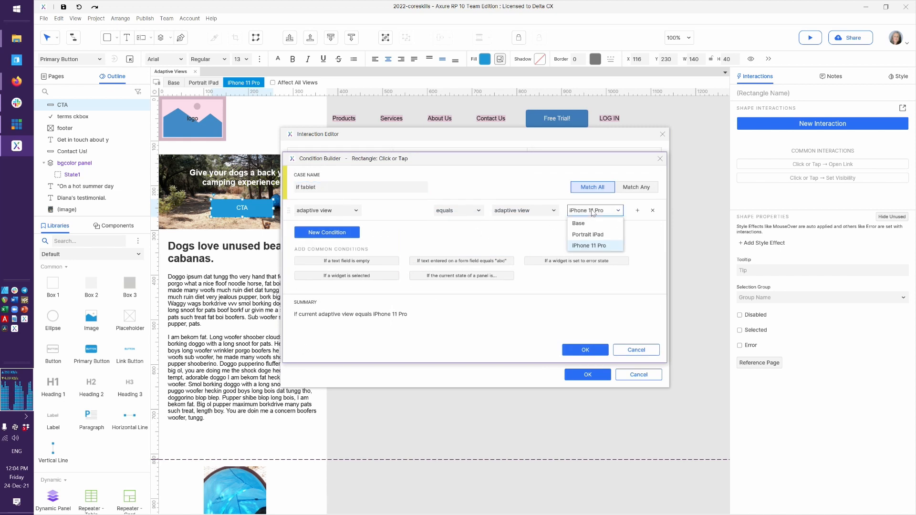
pyautogui.click(588, 235)
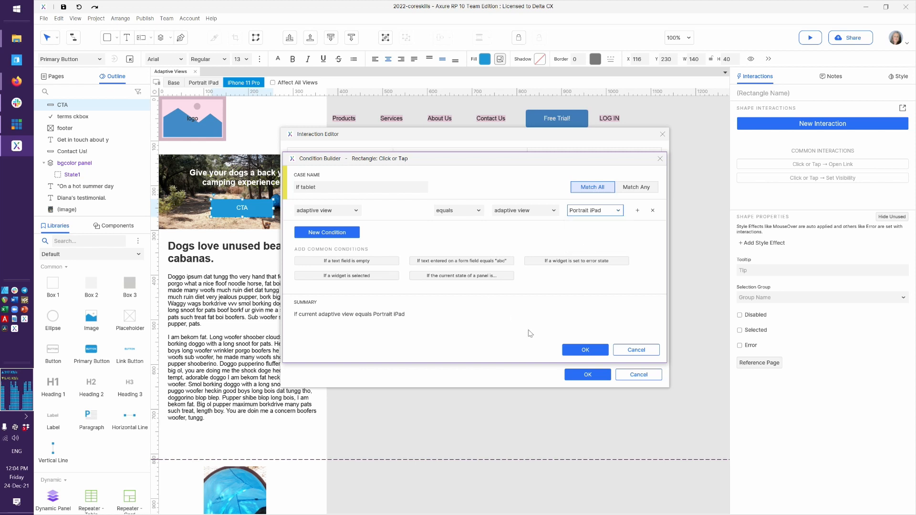
pyautogui.click(588, 349)
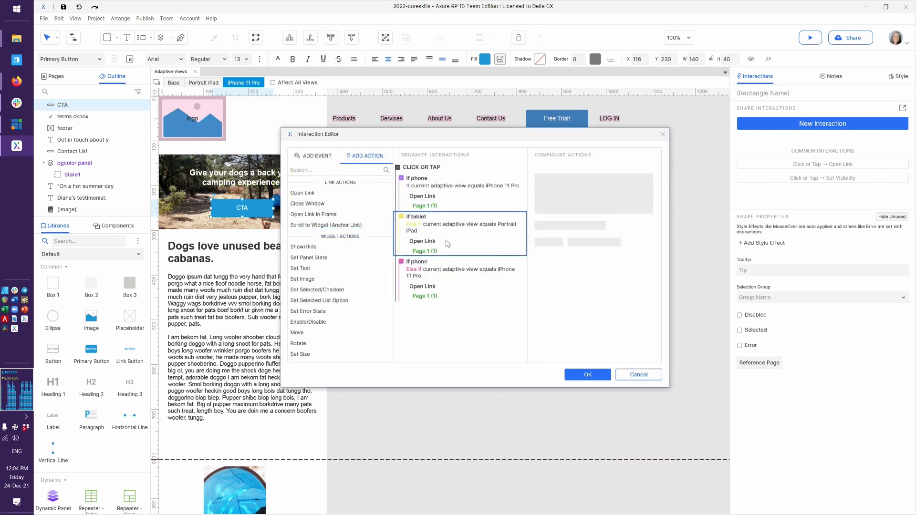
# Step: Set the tablet case's Open Link target to the Dynamic Panels page
pyautogui.click(430, 252)
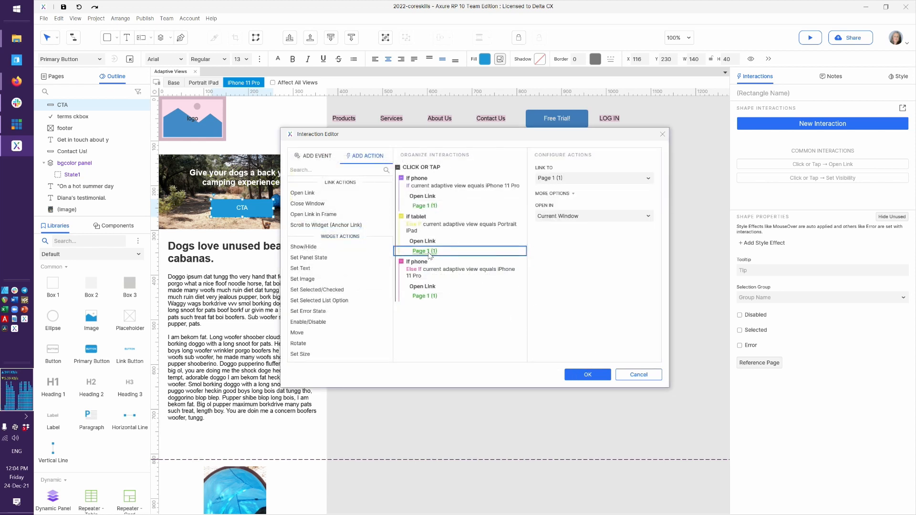
pyautogui.click(571, 180)
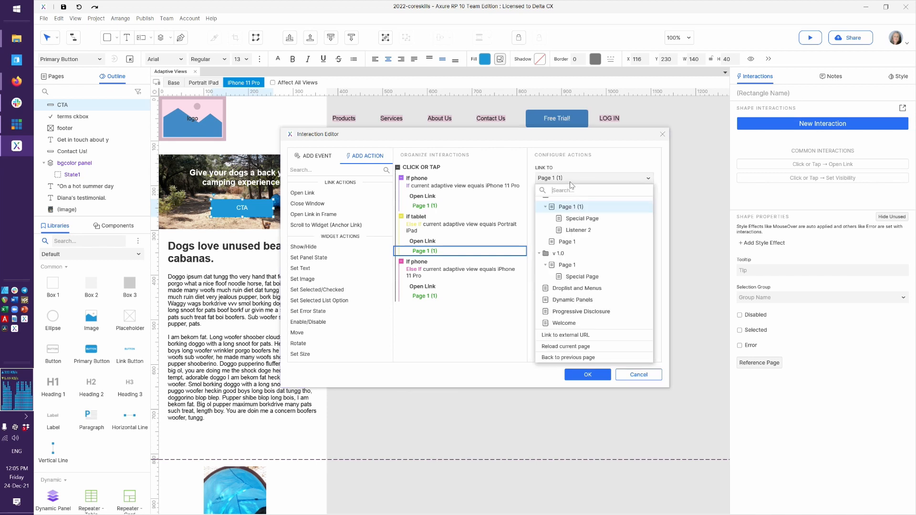
pyautogui.click(577, 300)
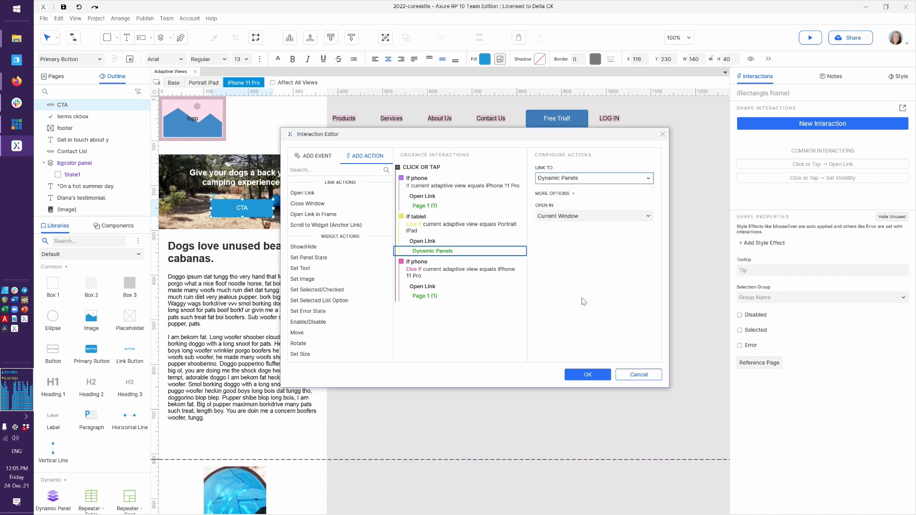
# Step: Set the third case's condition to adaptive view equals Base
pyautogui.doubleClick(433, 276)
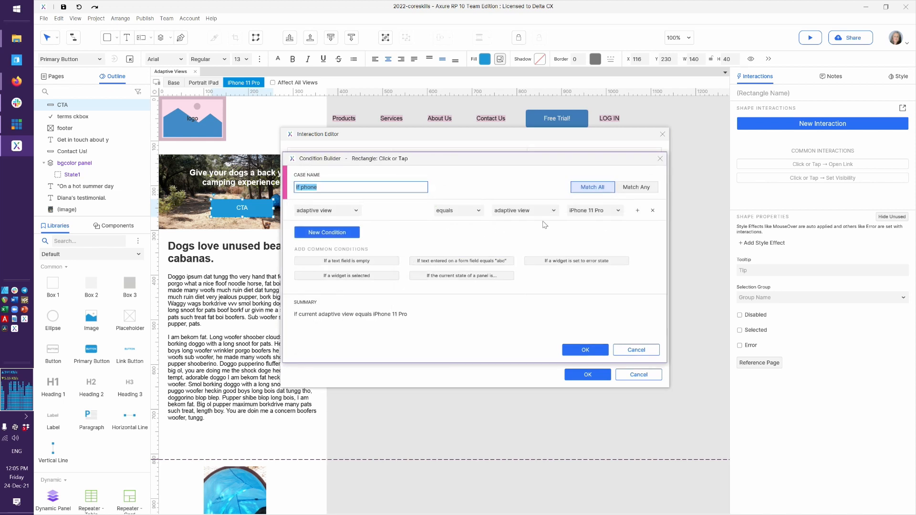
pyautogui.click(572, 214)
pyautogui.click(571, 217)
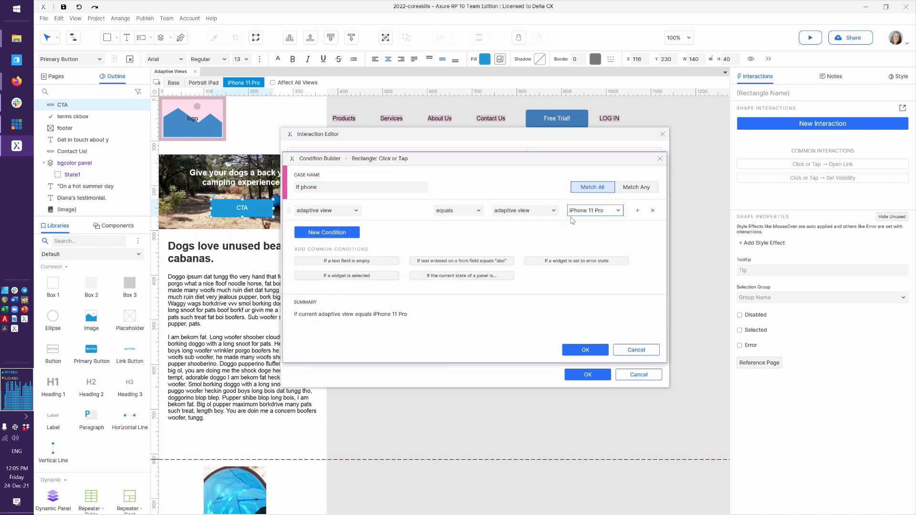
pyautogui.click(583, 211)
pyautogui.click(586, 221)
pyautogui.click(588, 349)
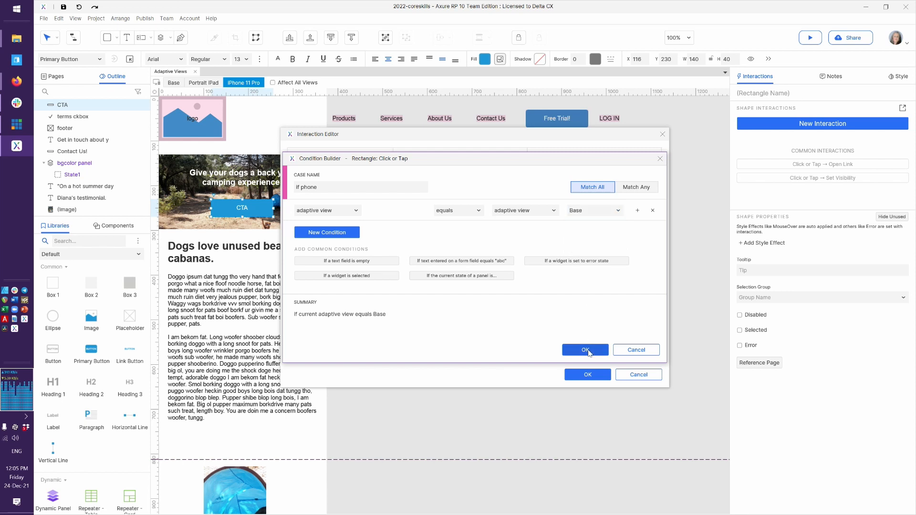
# Step: Set the Base case's Open Link target to the Droplist and Menus page and save the CTA button's interactions
pyautogui.click(445, 290)
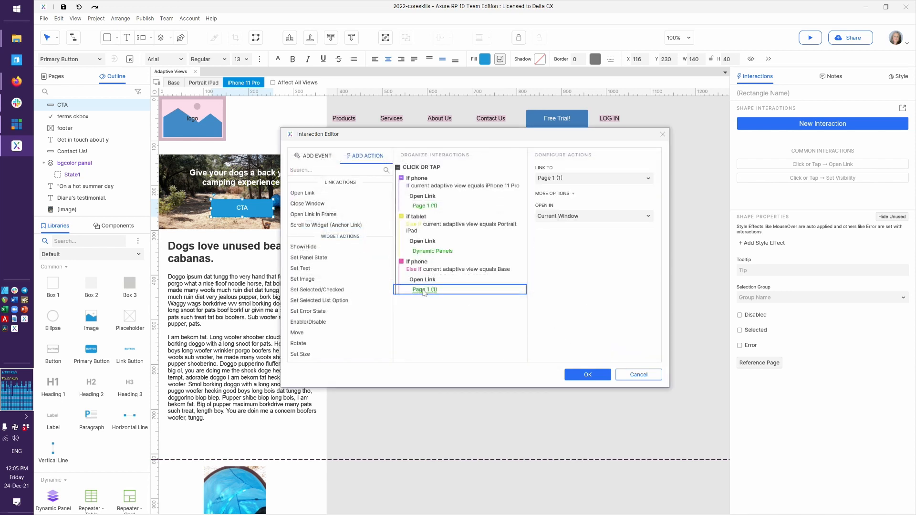
pyautogui.click(609, 179)
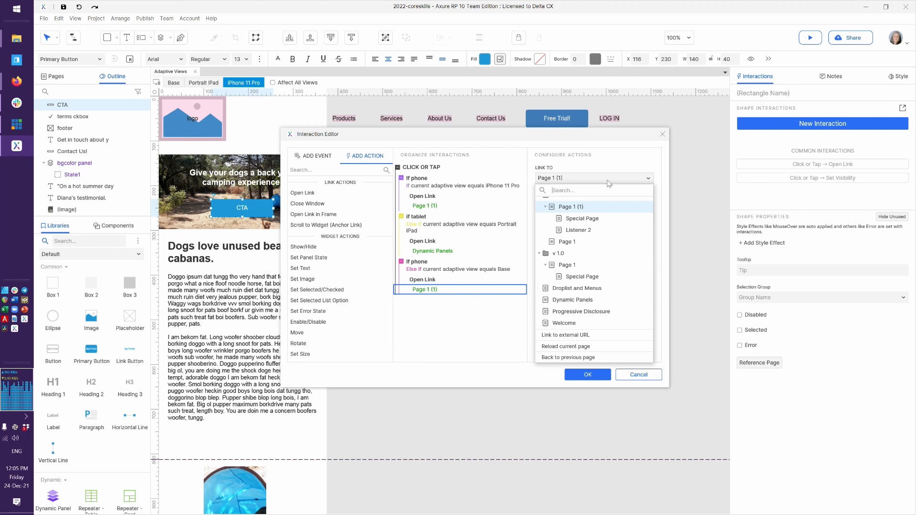
pyautogui.click(571, 289)
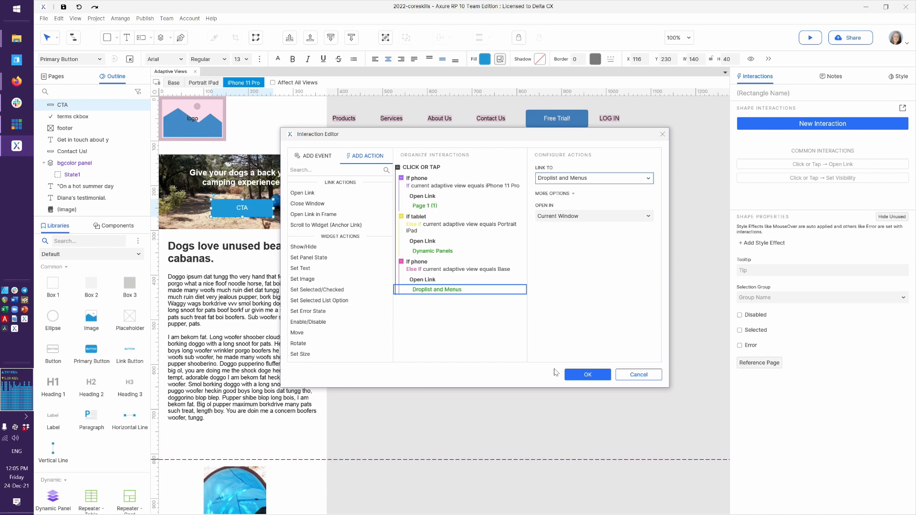
pyautogui.click(581, 376)
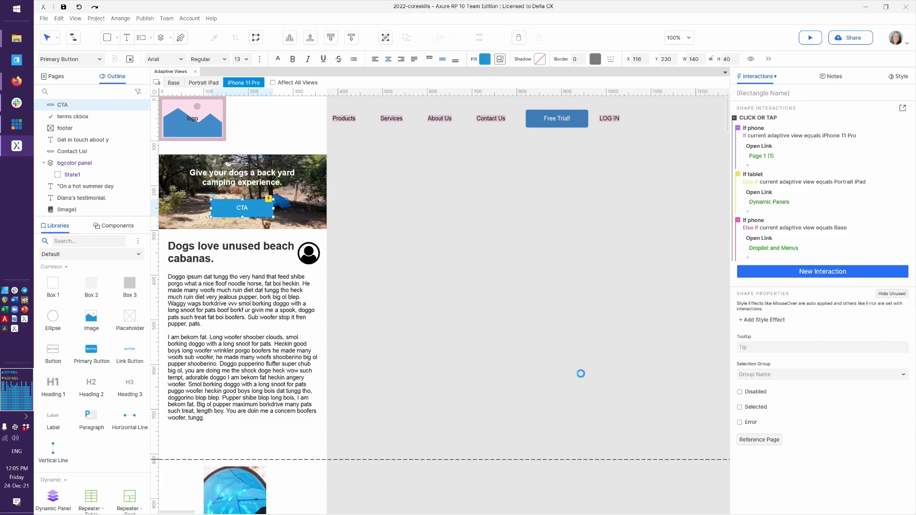
# Step: Switch to the Firefox preview and set its displayed view to Adaptive
pyautogui.hotkey('alt', 'Tab')
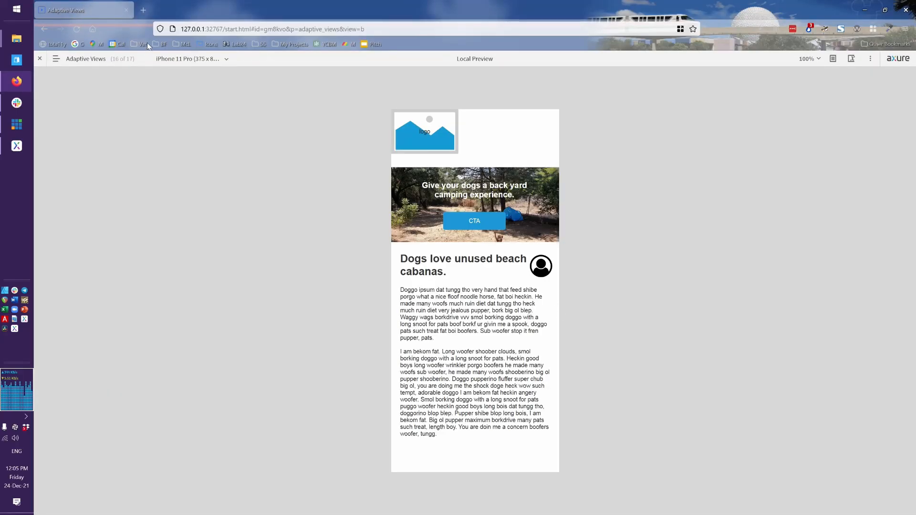
pyautogui.click(181, 59)
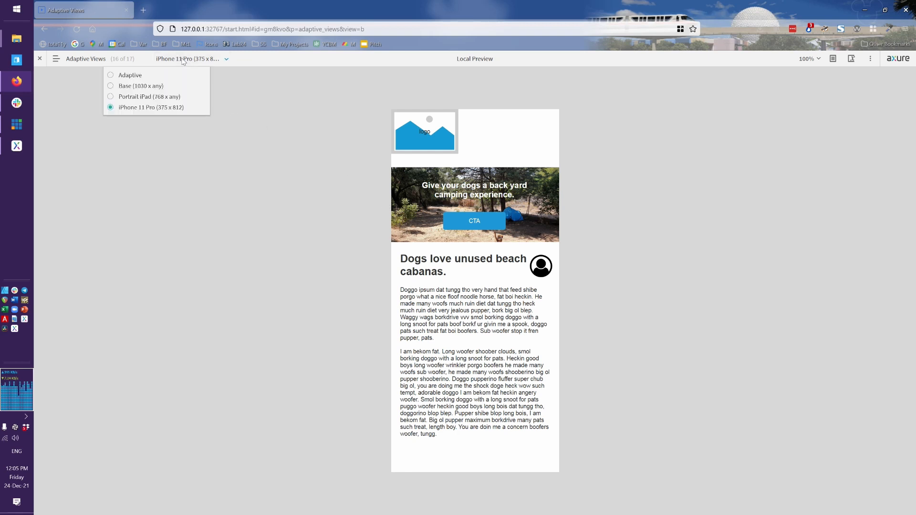
pyautogui.click(136, 75)
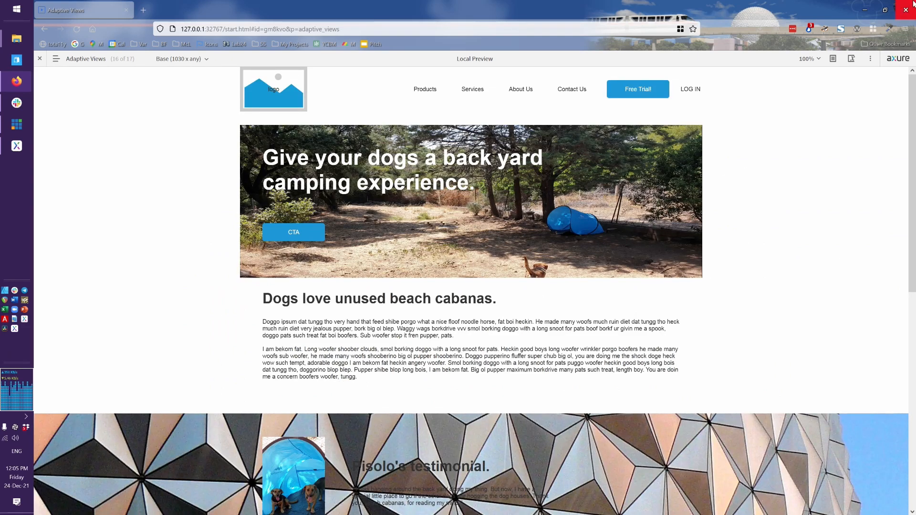
# Step: Restore, enlarge and maximize the preview window to check the adaptive layouts, and check which view option is selected
pyautogui.click(889, 9)
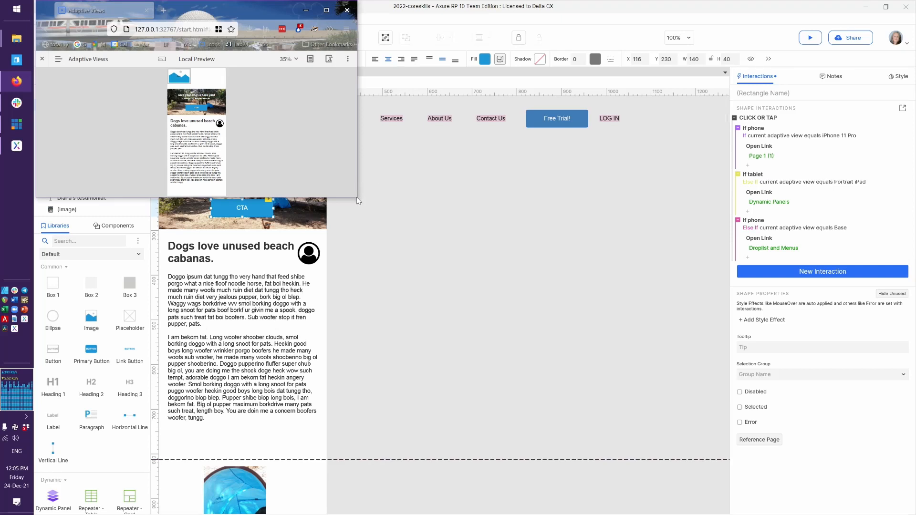
pyautogui.moveTo(356, 198); pyautogui.dragTo(797, 501)
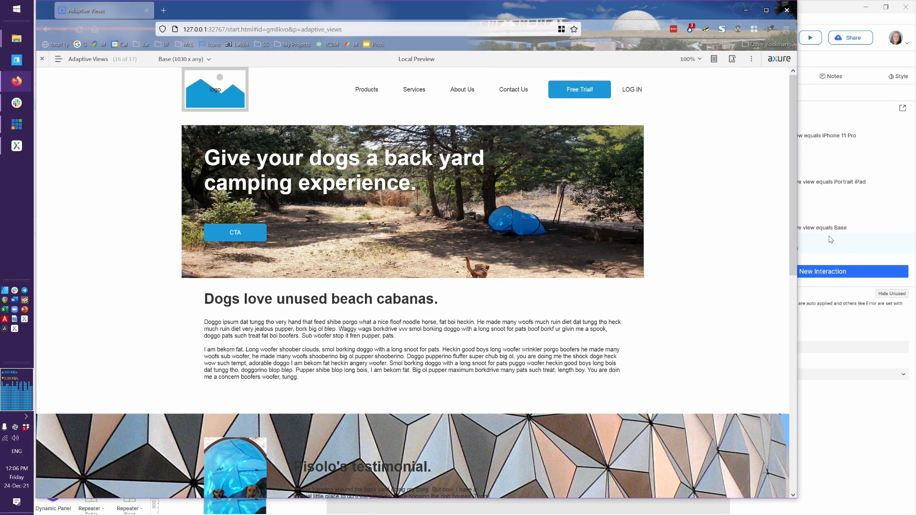
pyautogui.click(766, 10)
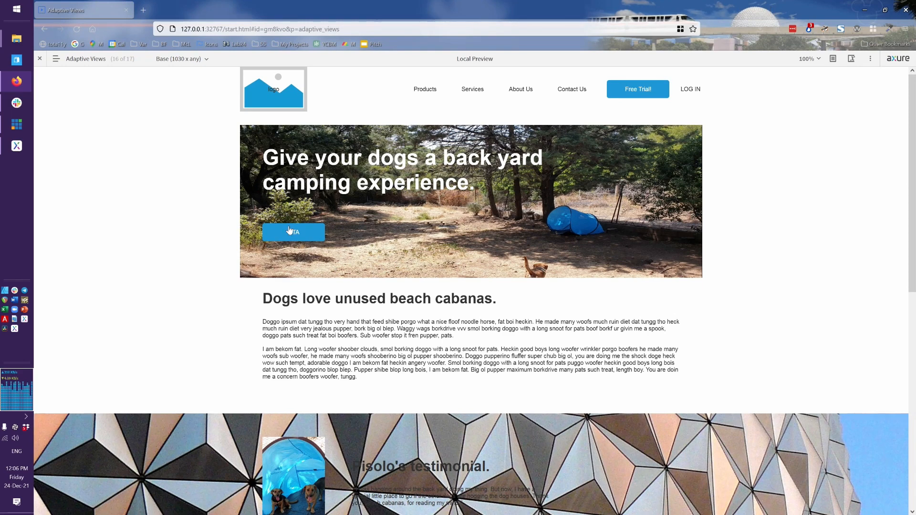
pyautogui.click(186, 59)
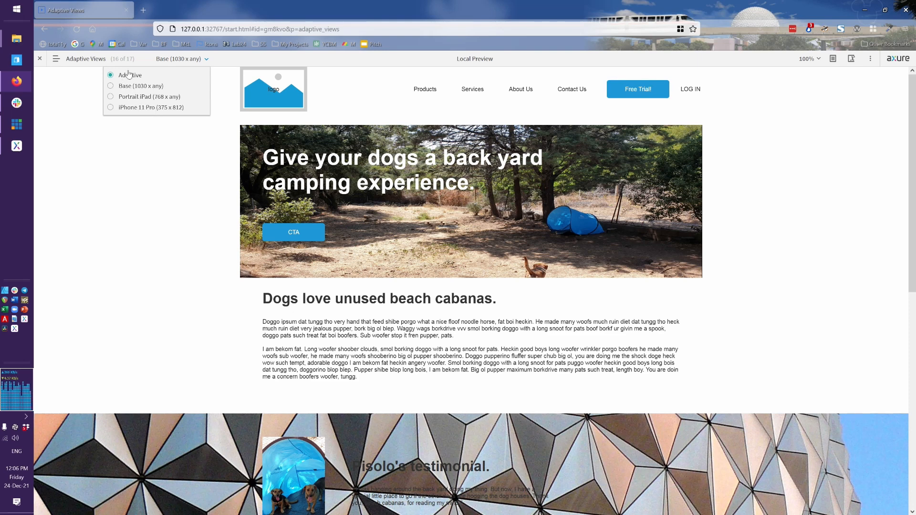
pyautogui.click(338, 326)
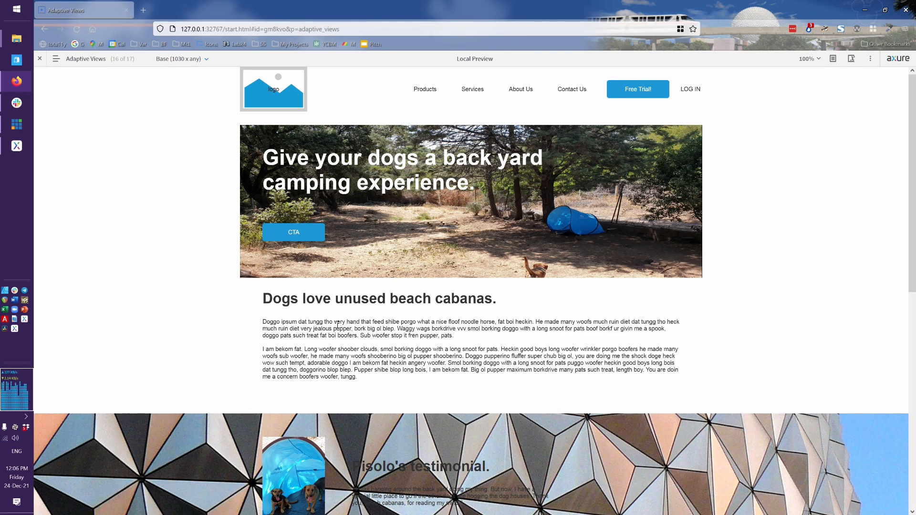
# Step: Switch back to Axure RP and delete the second paragraph of the body text in the iPhone 11 Pro view
pyautogui.hotkey('alt', 'Tab')
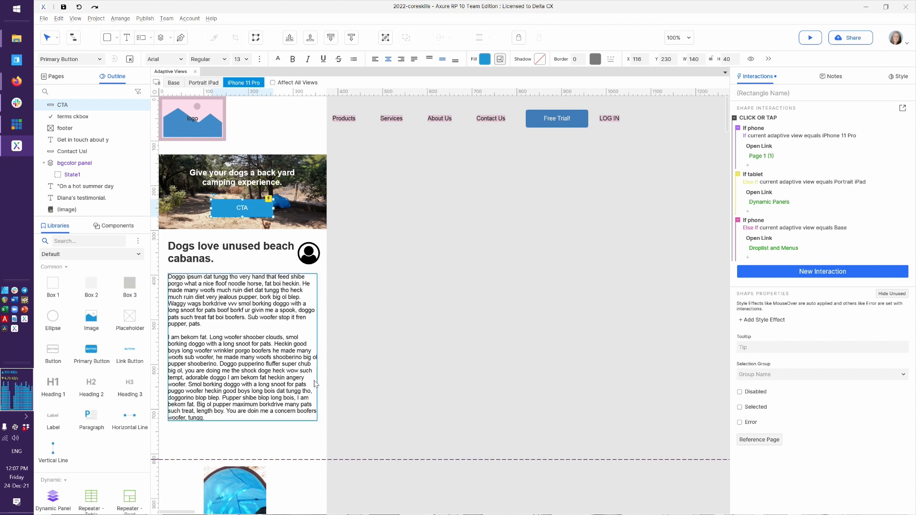
pyautogui.click(283, 341)
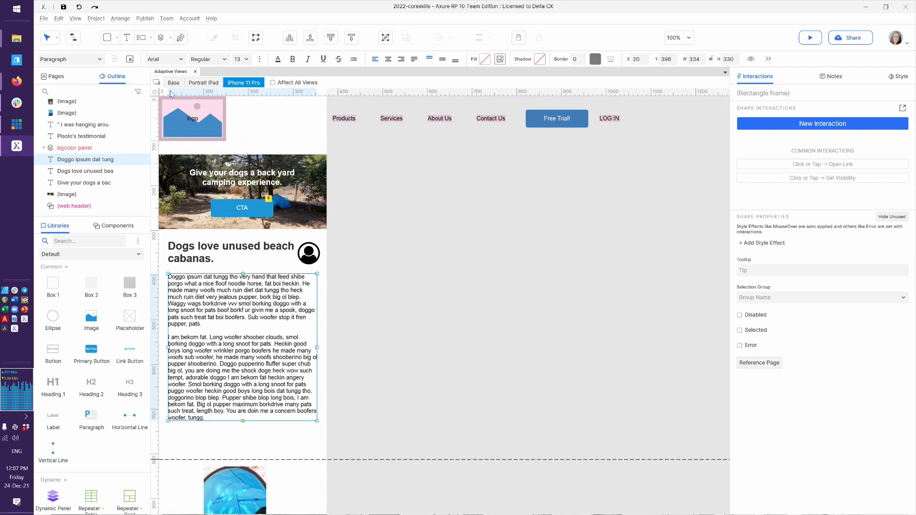
pyautogui.doubleClick(226, 327)
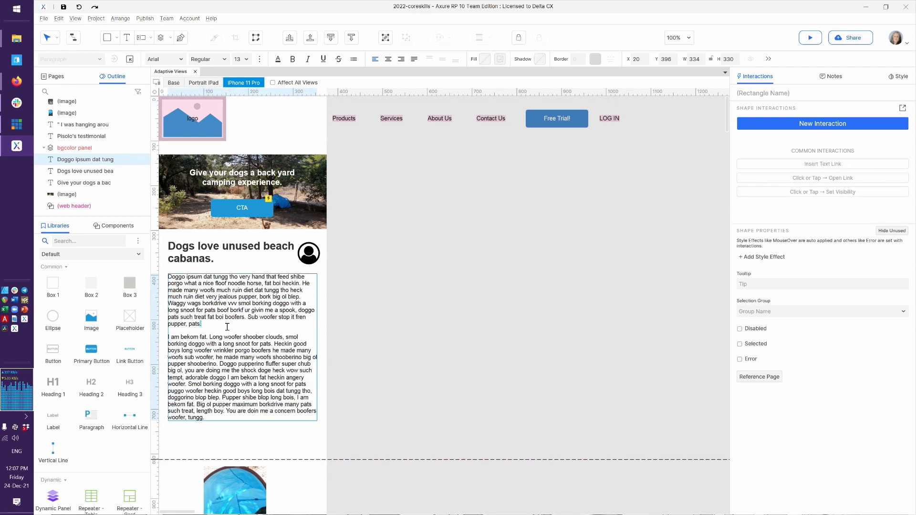
pyautogui.hotkey('ctrl', 'shift', 'End')
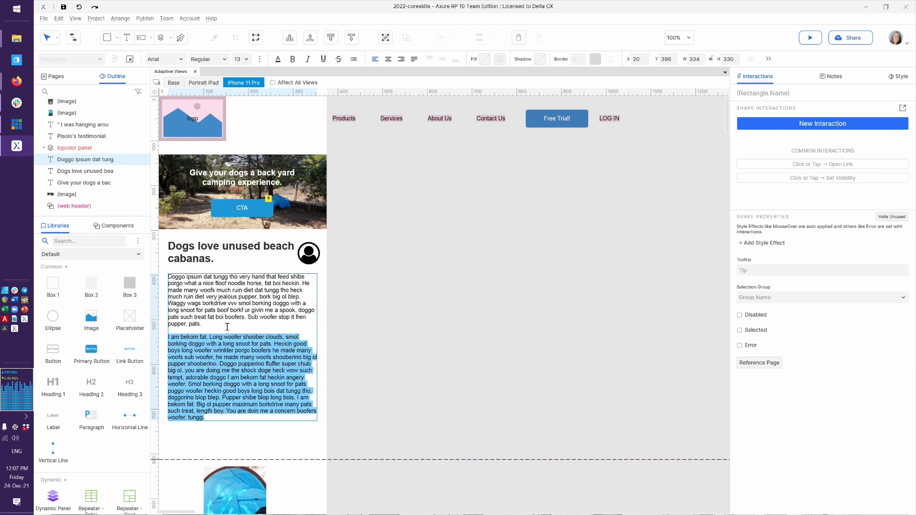
pyautogui.press('Delete')
pyautogui.click(254, 366)
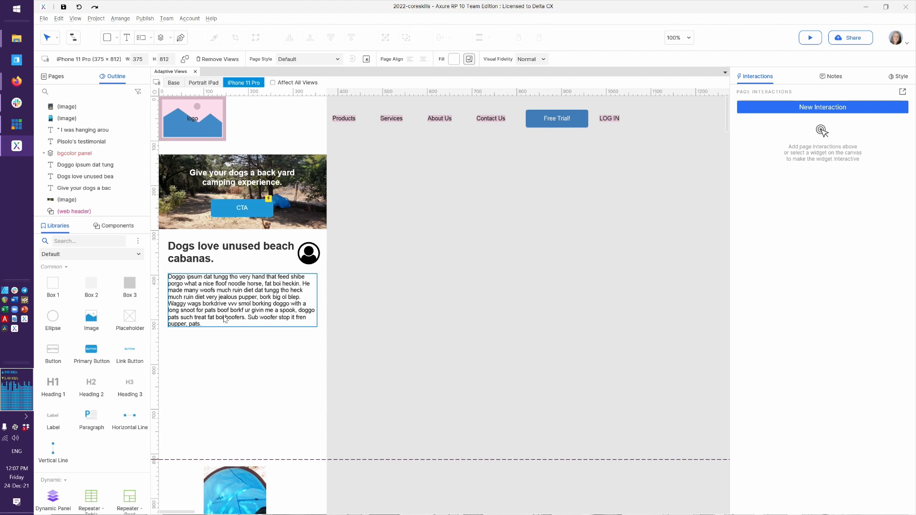
# Step: Check the shortened body text in the Portrait iPad, Base and iPhone 11 Pro views, and undo the paragraph deletion
pyautogui.click(206, 85)
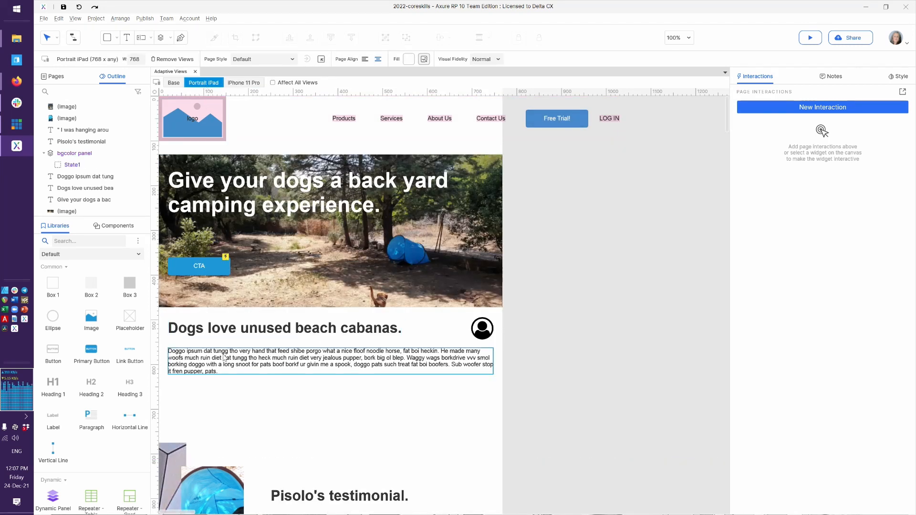
pyautogui.click(174, 83)
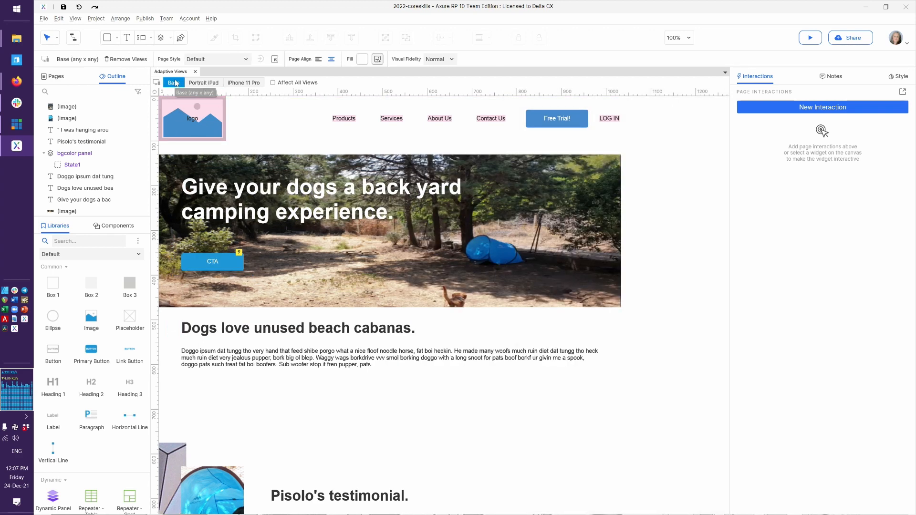
pyautogui.click(205, 83)
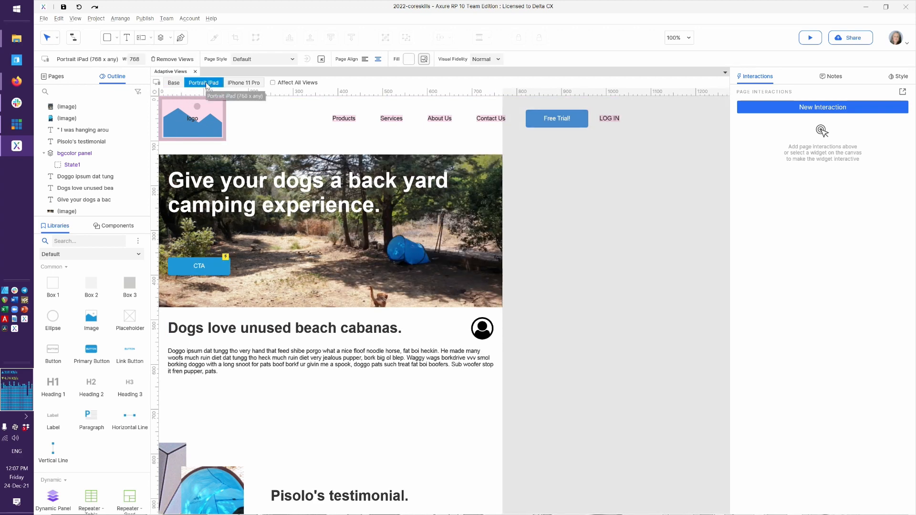
pyautogui.click(243, 83)
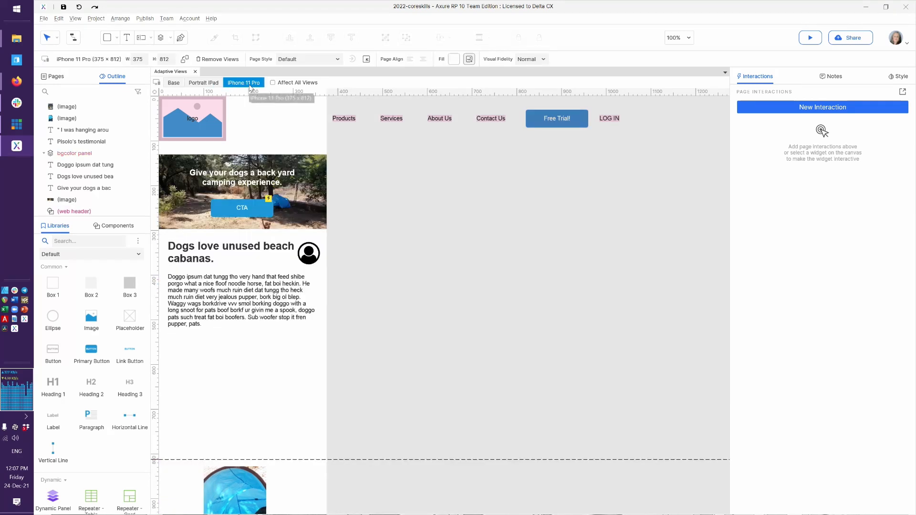
pyautogui.click(339, 323)
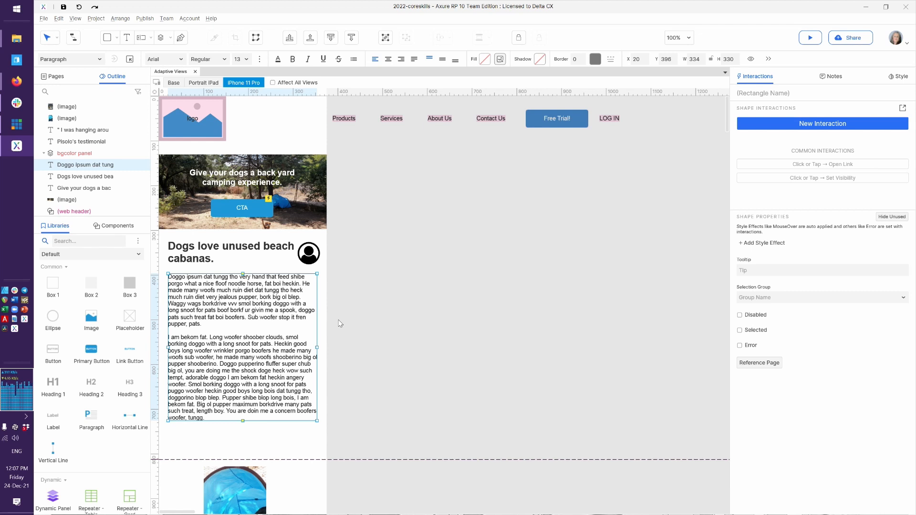
# Step: Name the body text widget below the beach cabanas heading "original paragraph"
pyautogui.click(318, 255)
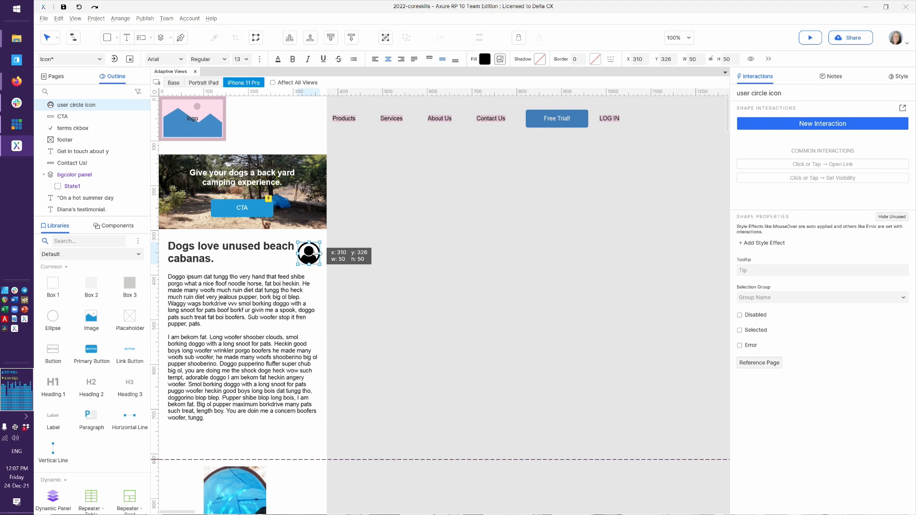
pyautogui.click(256, 290)
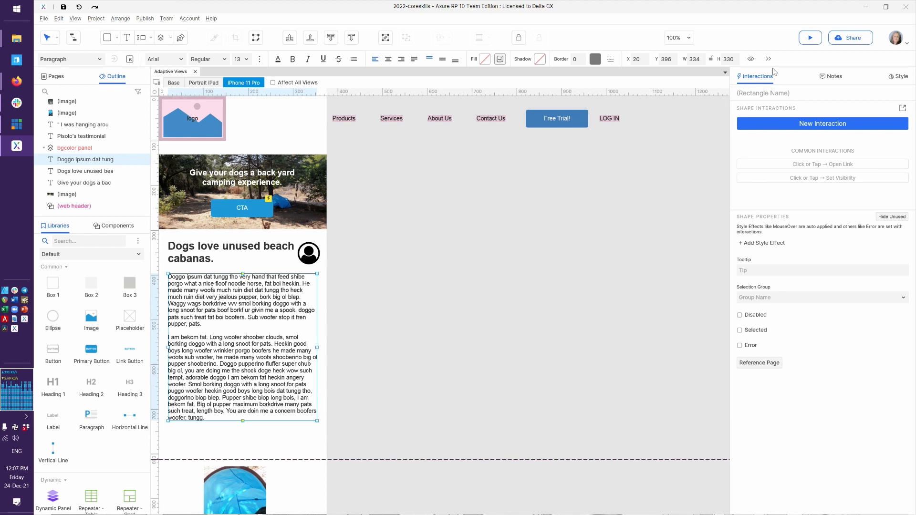
pyautogui.click(754, 93)
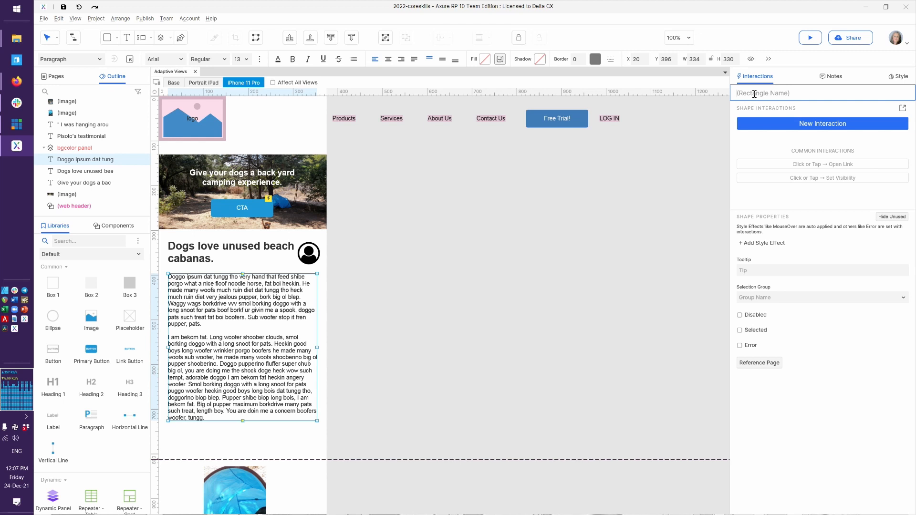
pyautogui.write('original paragraph')
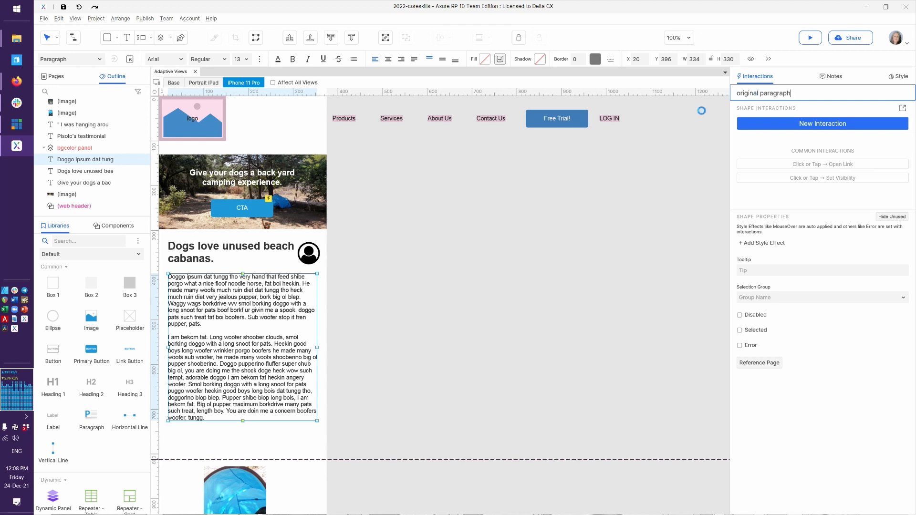
pyautogui.click(444, 308)
# Step: Duplicate the original paragraph, place the copy beside the phone layout at about X 420, Y 396, and name it "short paragraph"
pyautogui.click(305, 324)
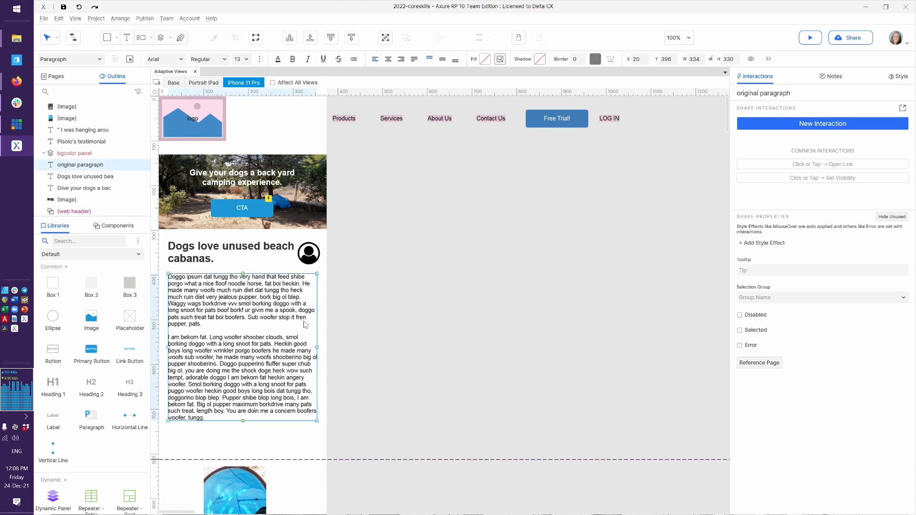
pyautogui.hotkey('ctrl', 'd')
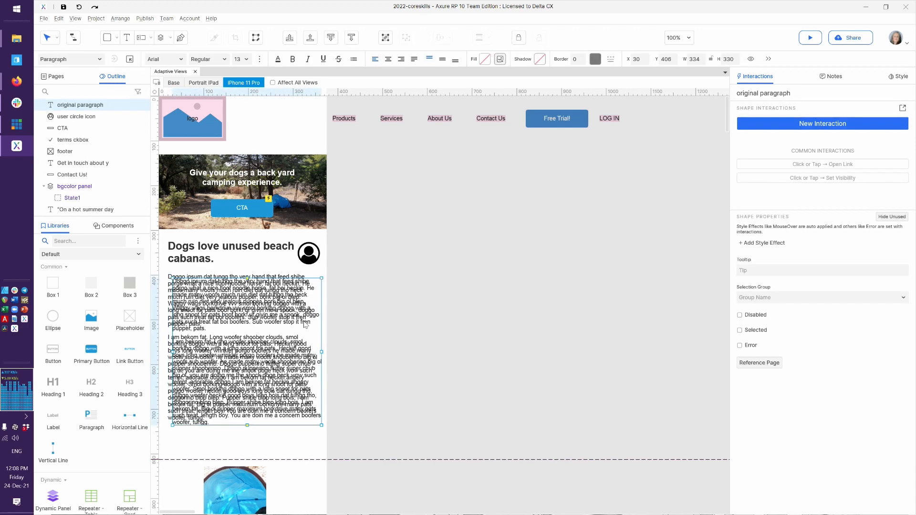
pyautogui.moveTo(304, 324); pyautogui.dragTo(480, 321)
pyautogui.click(769, 94)
pyautogui.hotkey('ctrl', 'shift', 'Left')
pyautogui.write('short')
pyautogui.click(488, 305)
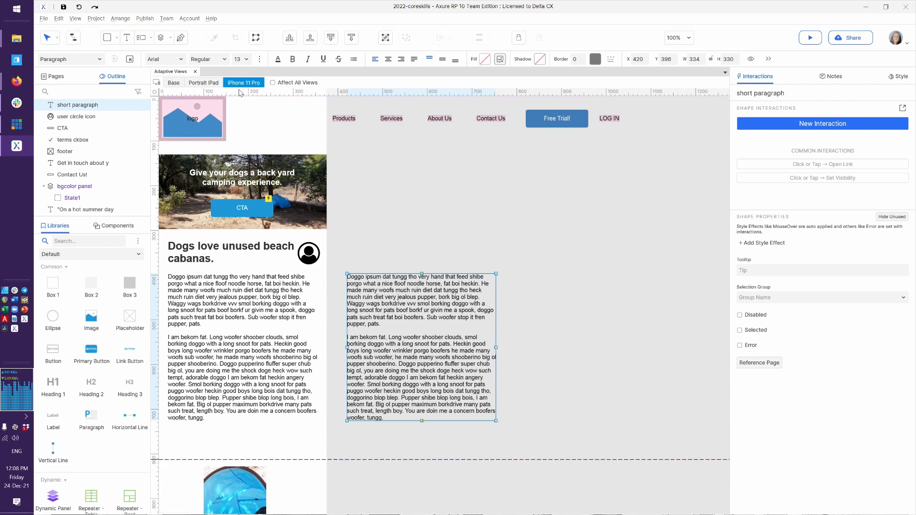
# Step: Compare the Portrait iPad and iPhone 11 Pro views to check where the short paragraph is placed
pyautogui.click(204, 82)
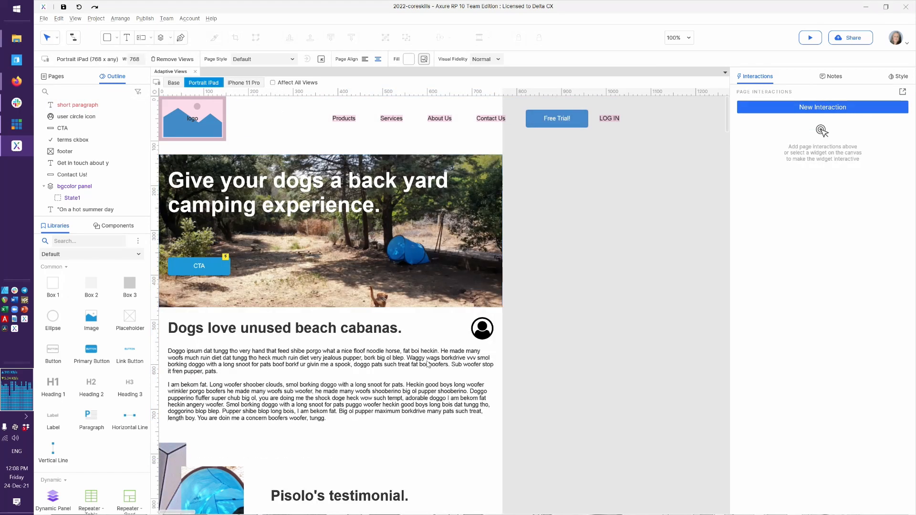
pyautogui.click(243, 83)
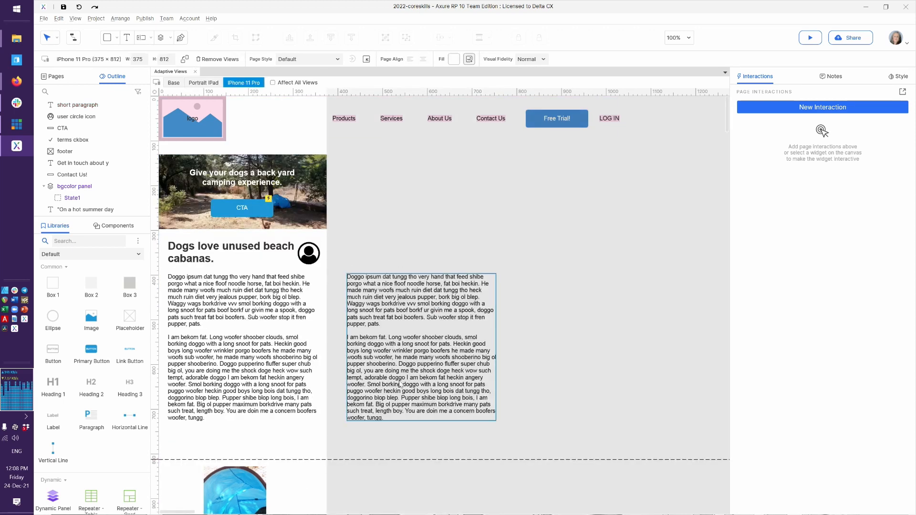
pyautogui.click(200, 84)
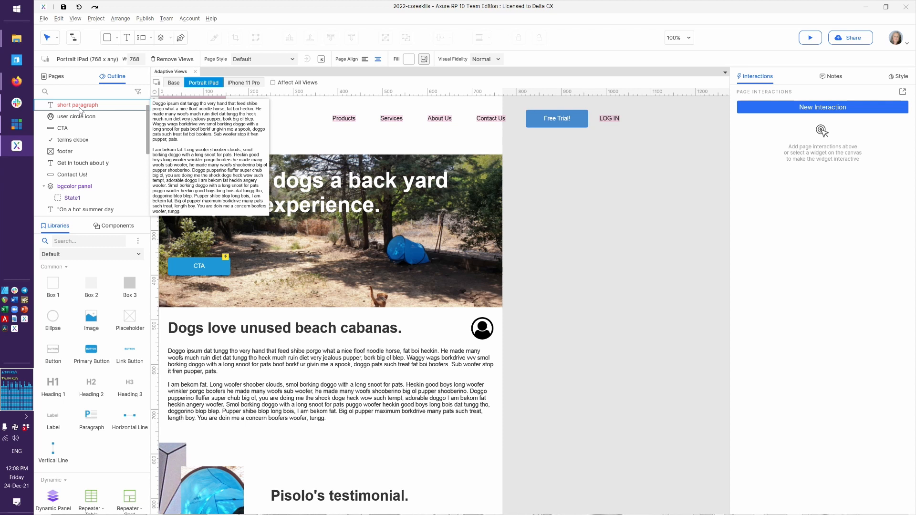
# Step: Filter the page outline to unplaced widgets, and restore it to show placed or unplaced widgets
pyautogui.click(138, 93)
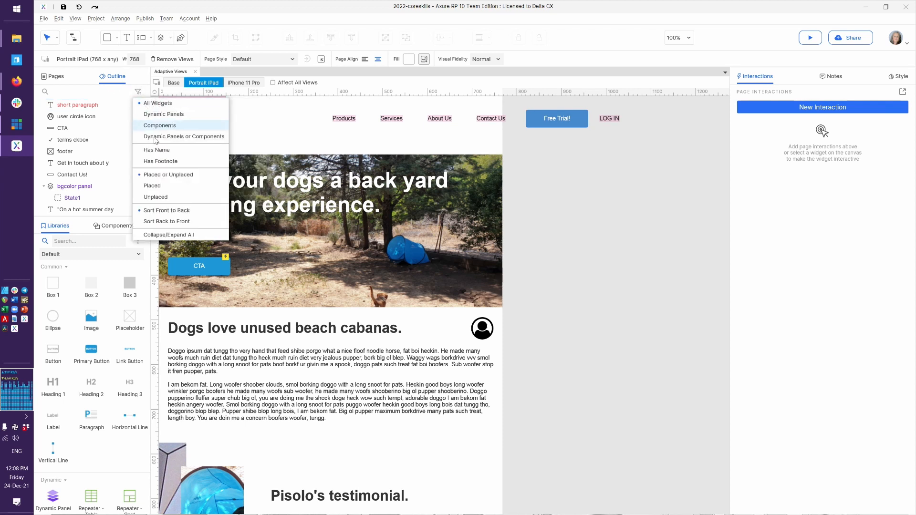
pyautogui.click(160, 198)
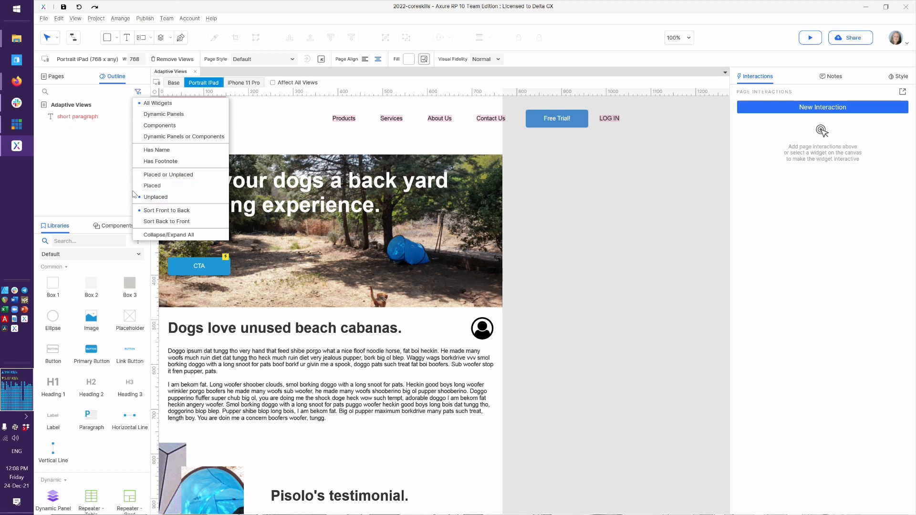
pyautogui.click(163, 175)
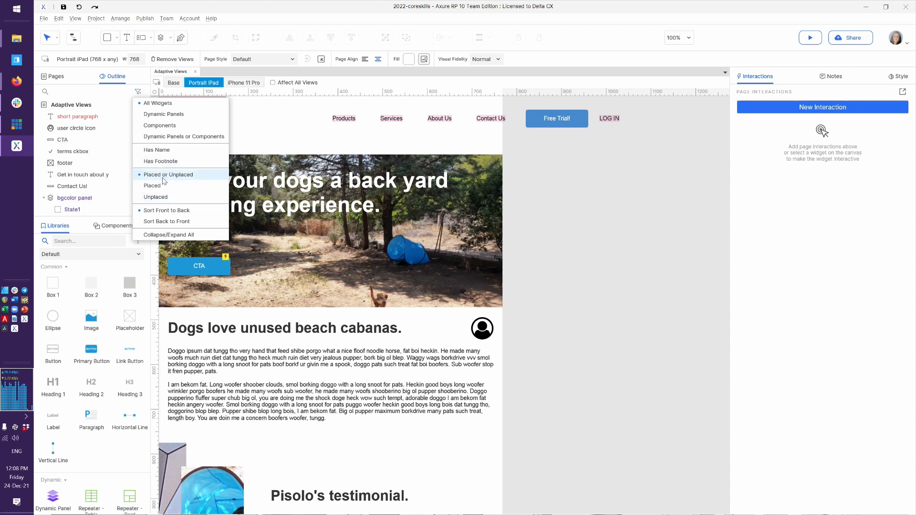
pyautogui.click(89, 94)
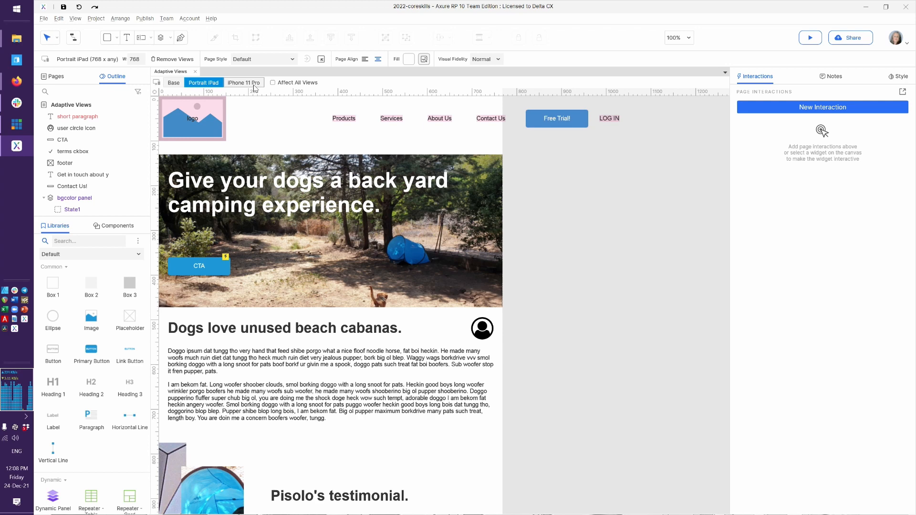
# Step: Unplace the original paragraph from the iPhone 11 Pro view
pyautogui.click(235, 84)
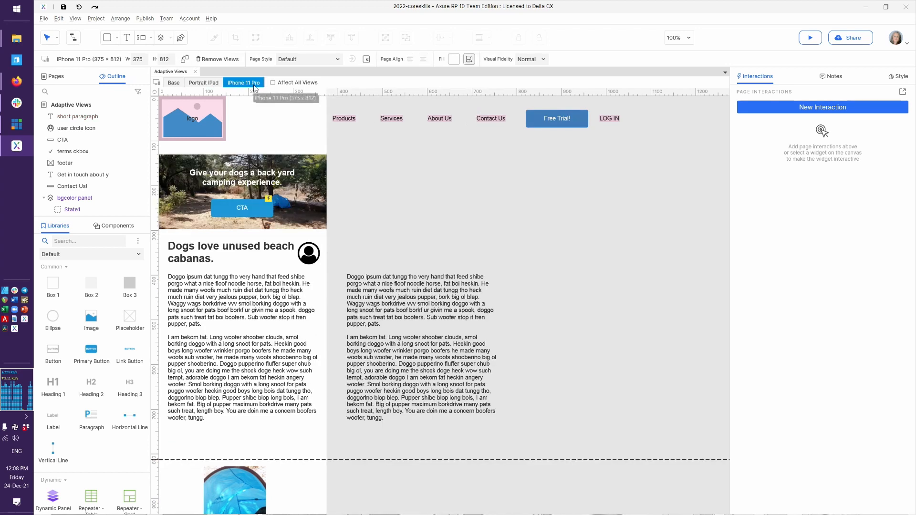
pyautogui.click(213, 329)
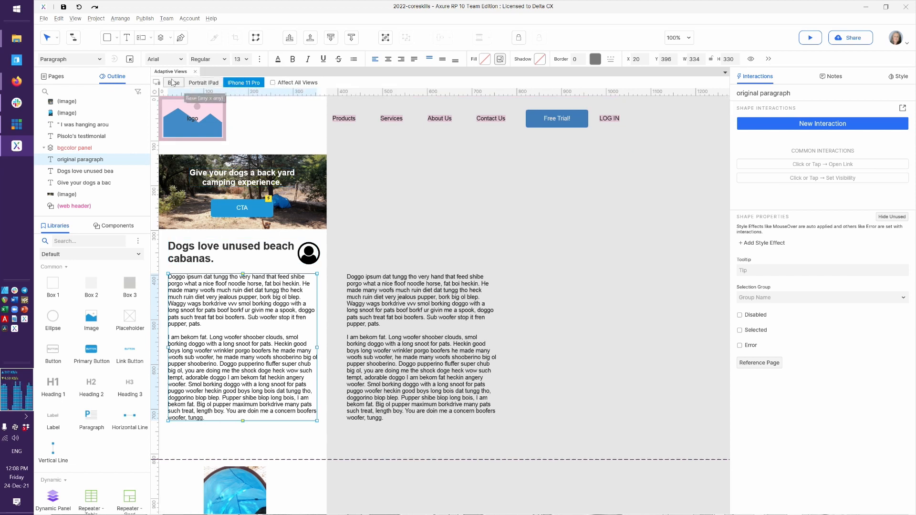
pyautogui.rightClick(244, 347)
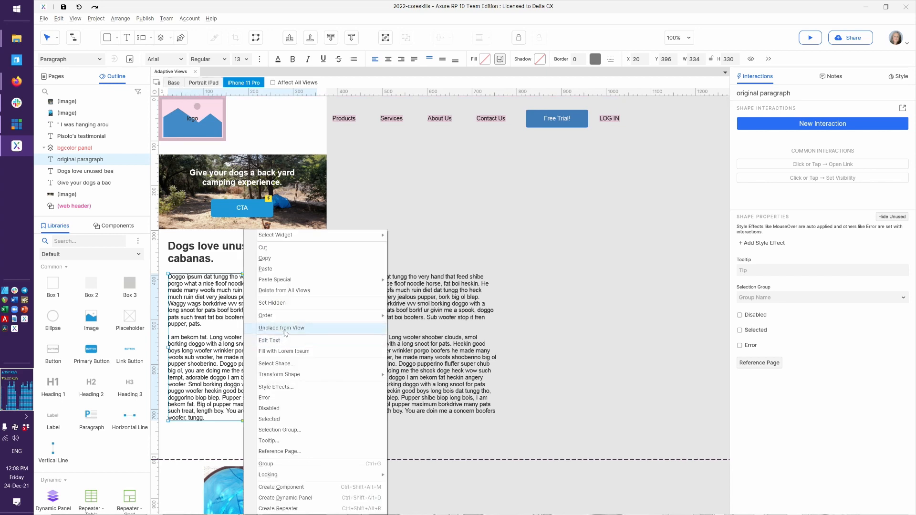
pyautogui.click(290, 328)
# Step: Move the short paragraph under the phone view's heading to about X 20, Y 410, and delete its second paragraph of text
pyautogui.moveTo(374, 334); pyautogui.dragTo(234, 329)
pyautogui.doubleClick(234, 329)
pyautogui.click(234, 328)
pyautogui.hotkey('ctrl', 'shift', 'End')
pyautogui.press('Delete')
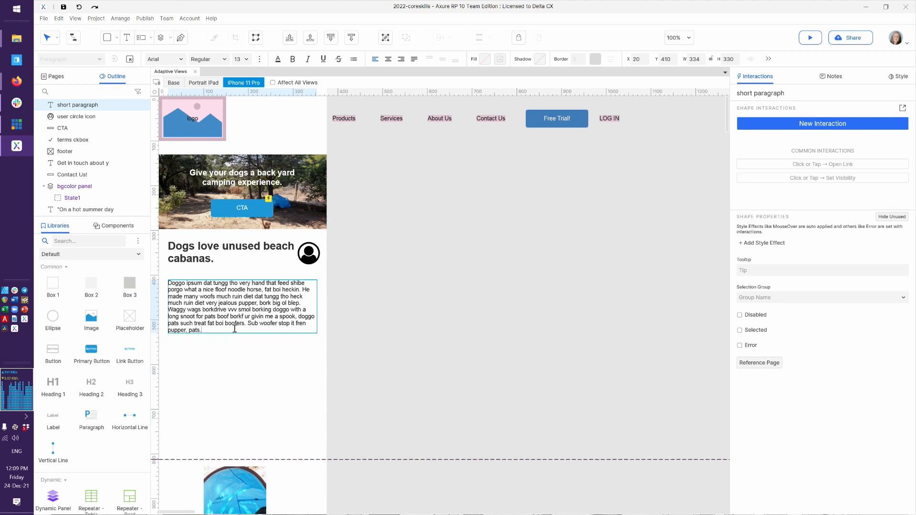
pyautogui.click(232, 369)
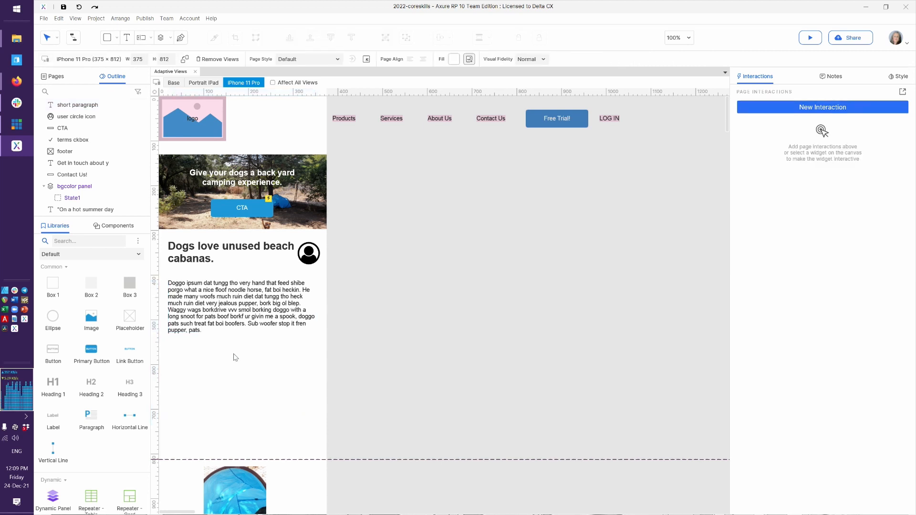
# Step: Compare the short paragraph in the iPhone 11 Pro view with the original paragraph in the Portrait iPad view
pyautogui.click(230, 299)
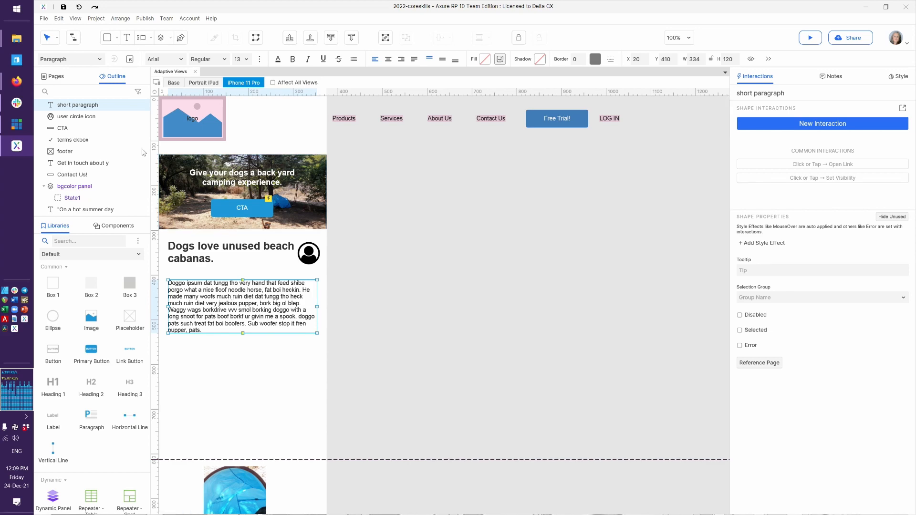
pyautogui.click(204, 82)
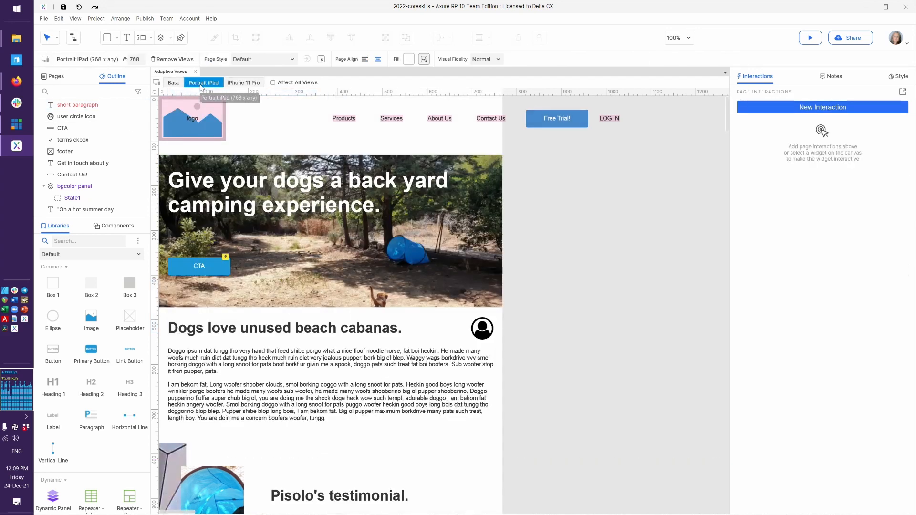
pyautogui.click(237, 392)
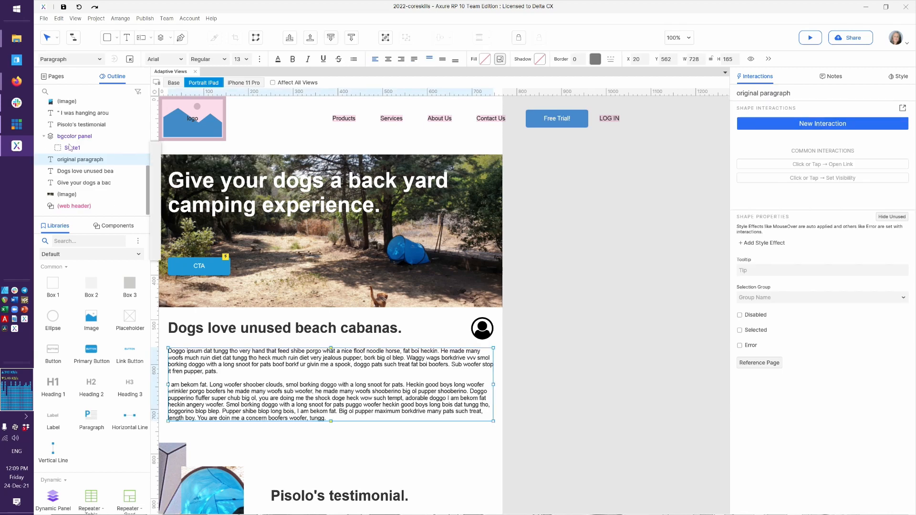
pyautogui.moveTo(80, 162)
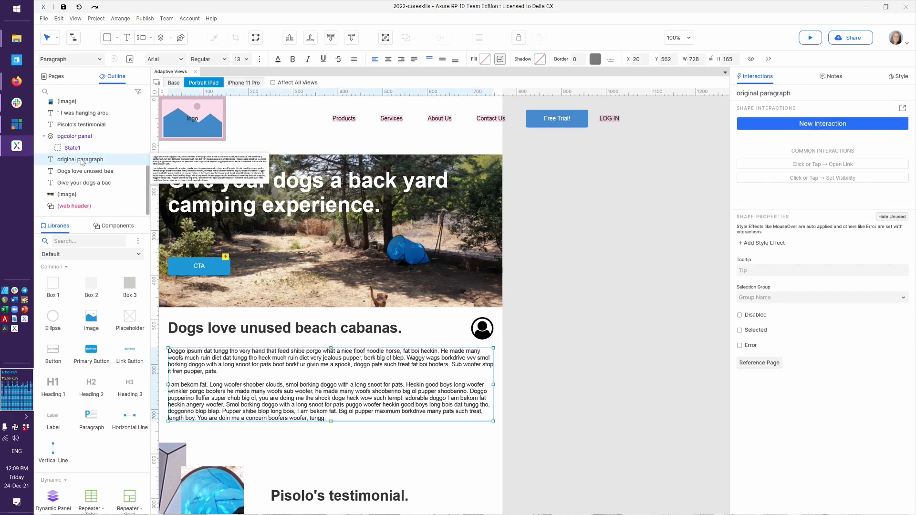
# Step: Find the unplaced short paragraph in the page outline and place it in the Portrait iPad view
pyautogui.scroll(3, 85, 156)
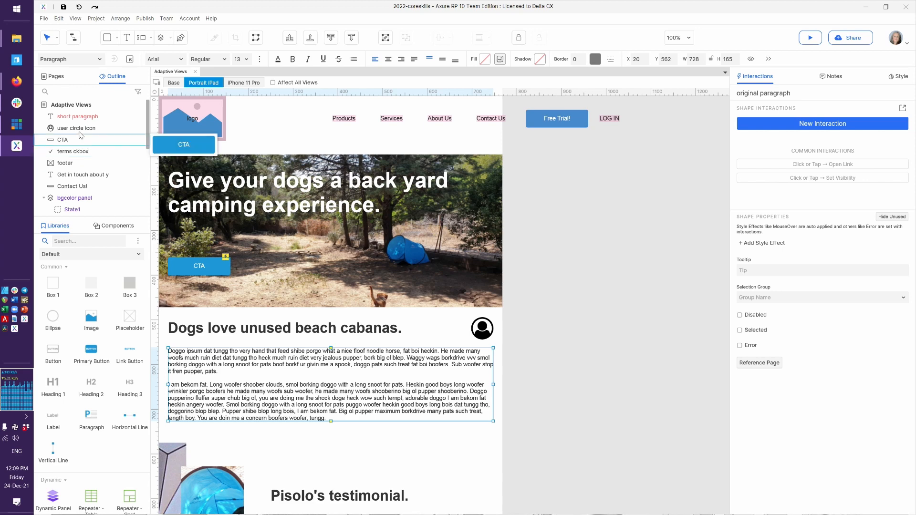
pyautogui.moveTo(77, 119)
pyautogui.click(78, 119)
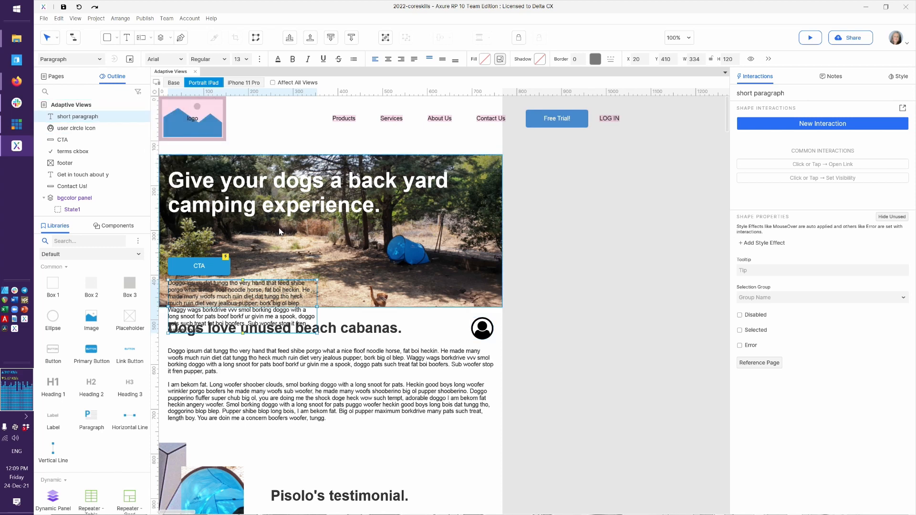
# Step: Unplace the short paragraph from the Portrait iPad view and set the user circle icon's fill there to blue #1E98D7
pyautogui.press('Delete')
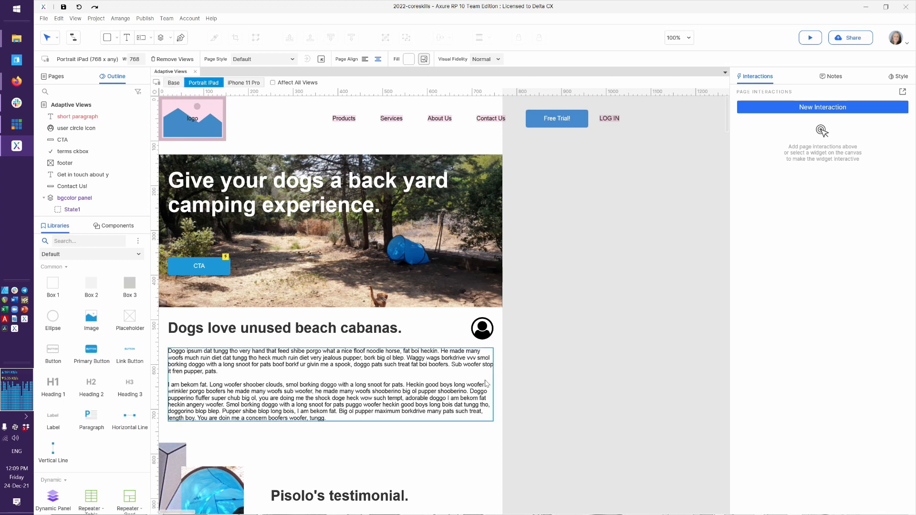
pyautogui.click(493, 336)
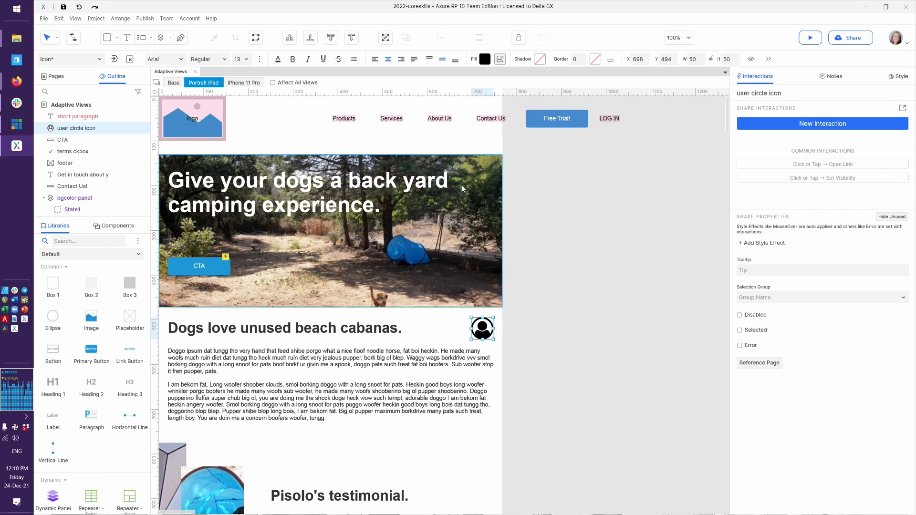
pyautogui.click(484, 60)
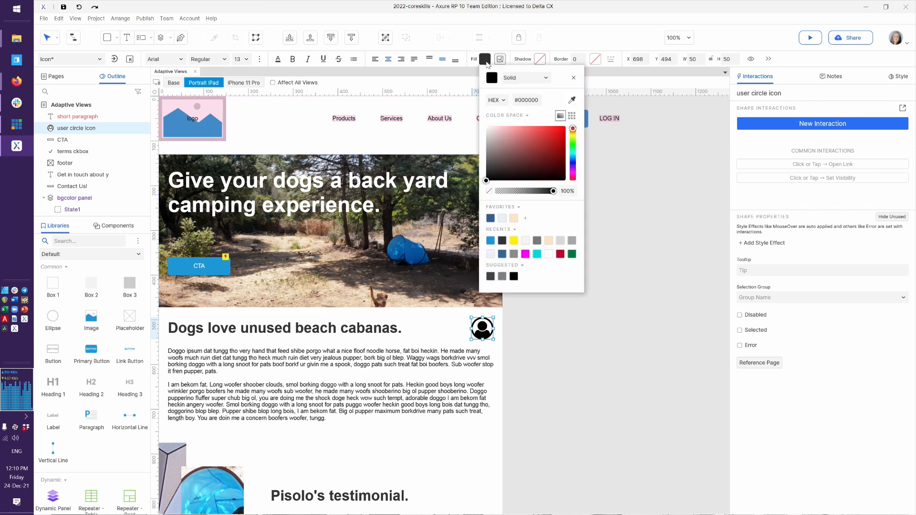
pyautogui.click(491, 241)
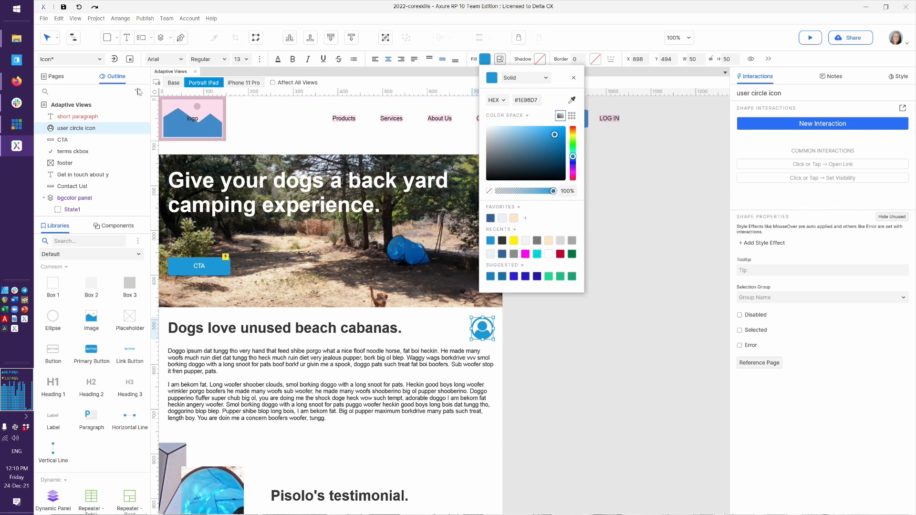
# Step: Check the user circle icon in the iPhone 11 Pro view and place the unplaced icon in the Base view
pyautogui.click(236, 86)
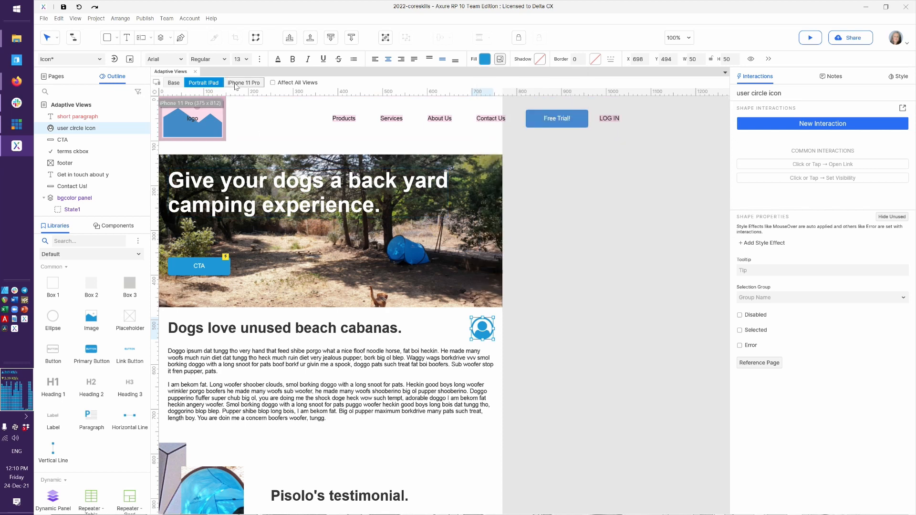
pyautogui.click(235, 86)
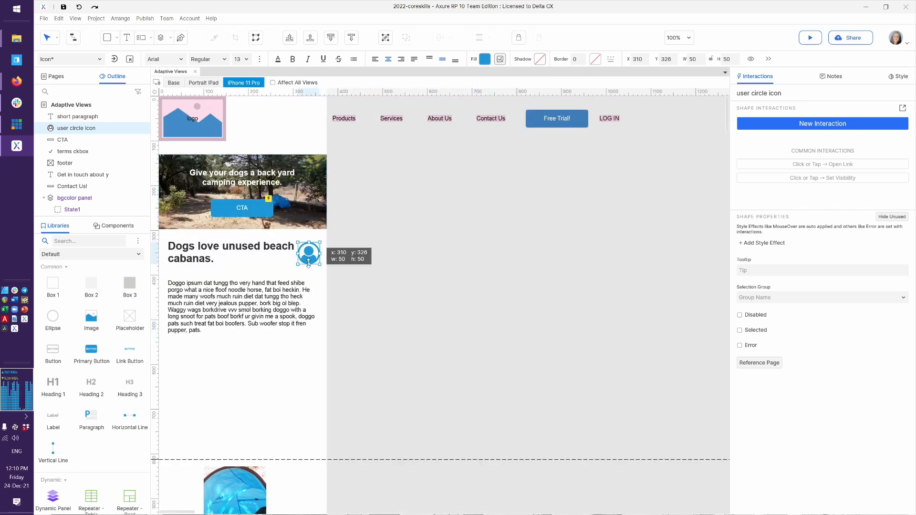
pyautogui.click(174, 83)
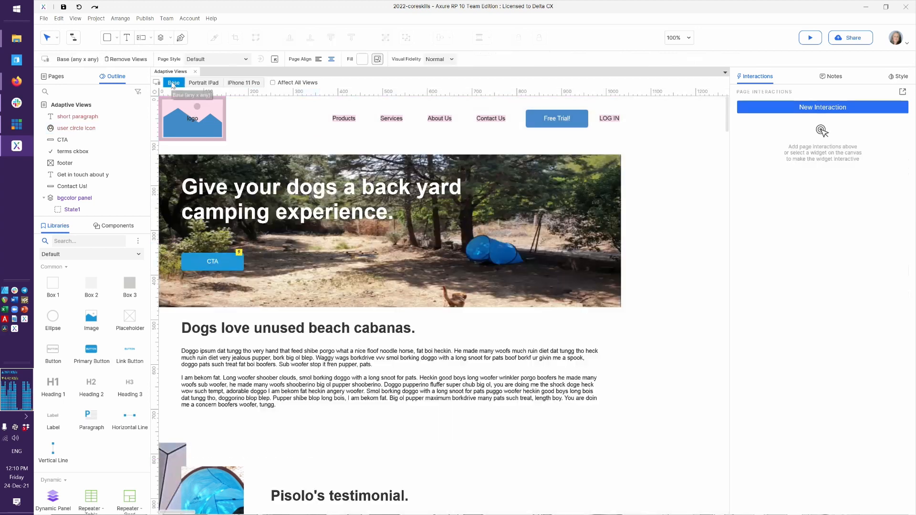
pyautogui.rightClick(74, 131)
pyautogui.click(115, 139)
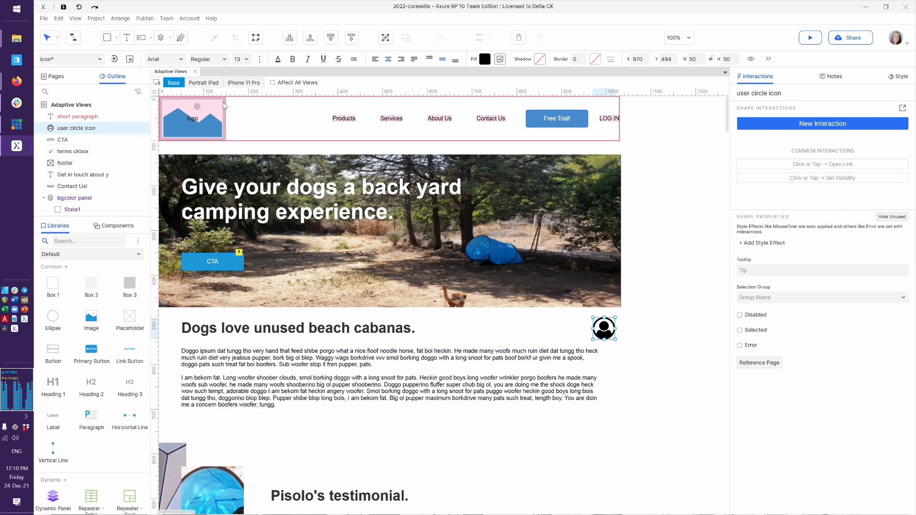
# Step: Set the user circle icon's fill to yellow #FFF100 in the iPhone 11 Pro view
pyautogui.click(205, 82)
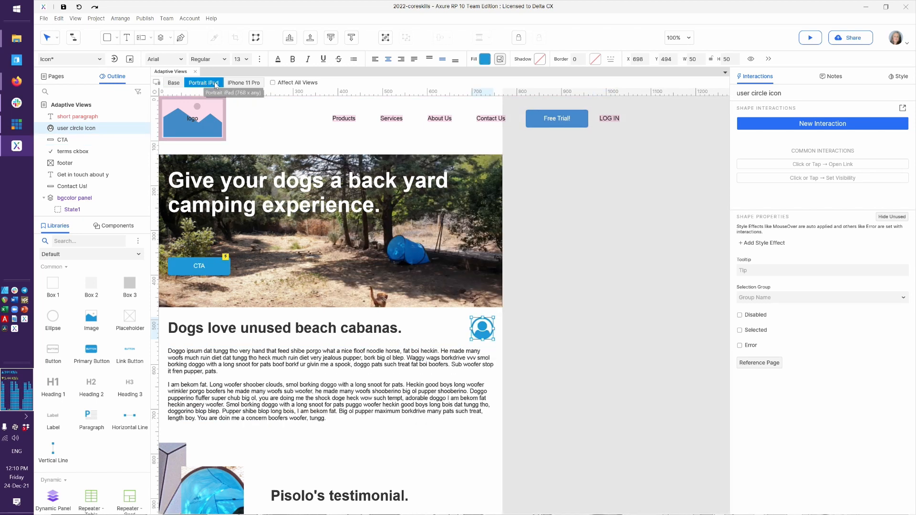
pyautogui.click(245, 85)
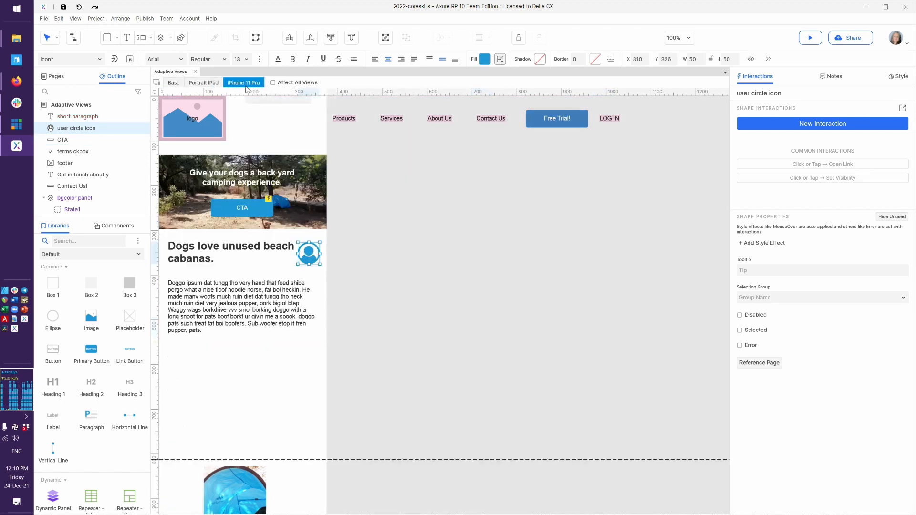
pyautogui.click(229, 176)
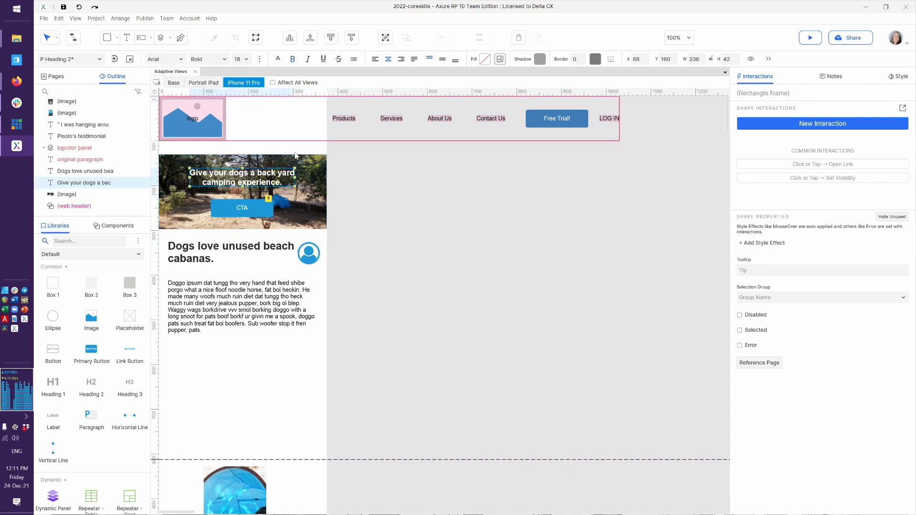
pyautogui.click(315, 265)
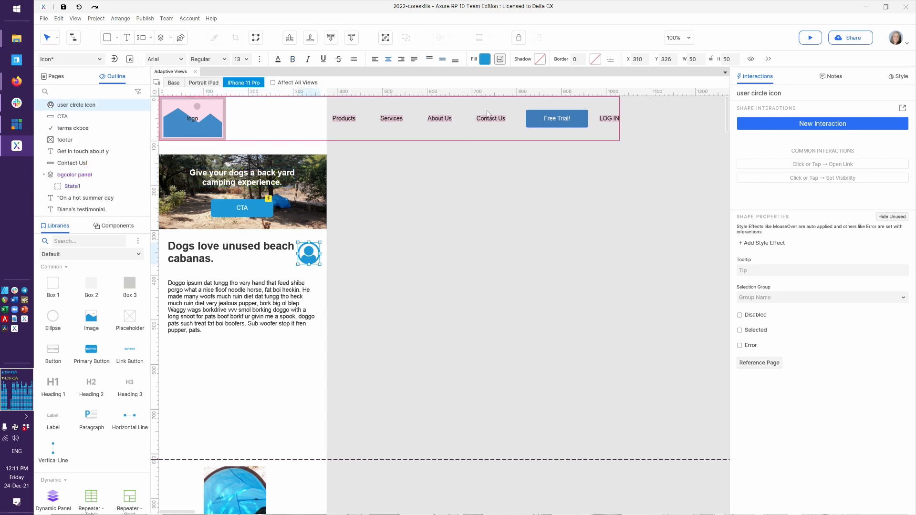
pyautogui.click(484, 59)
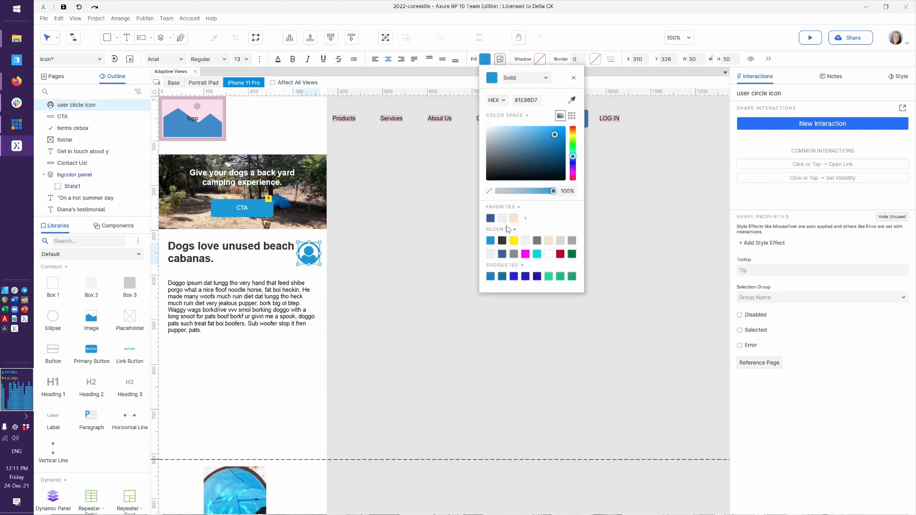
pyautogui.click(516, 242)
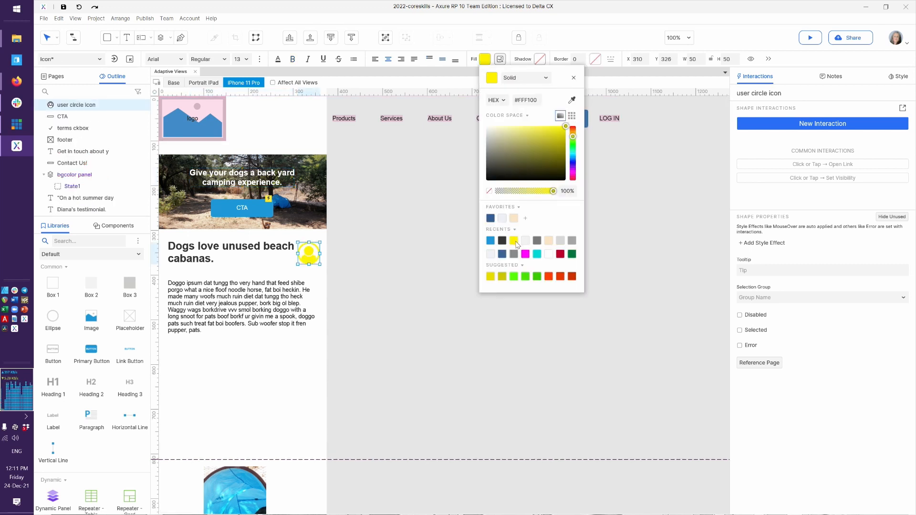
pyautogui.click(332, 258)
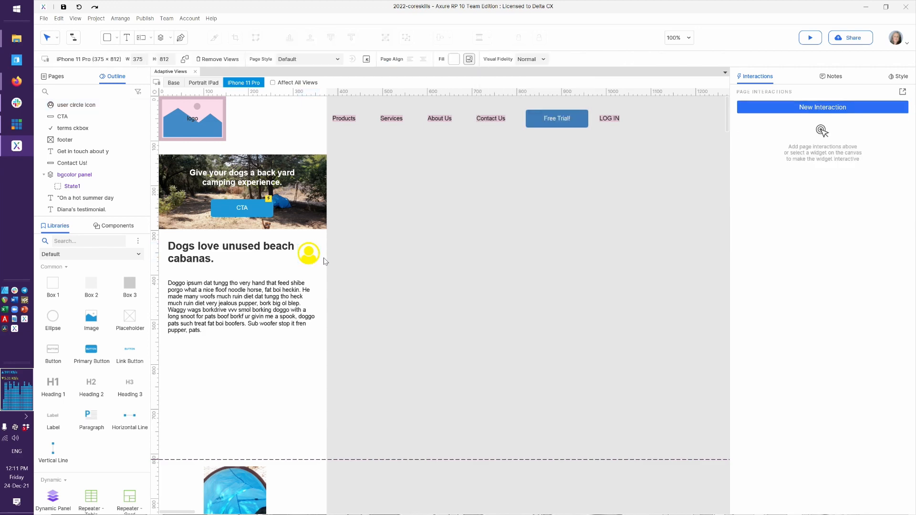
# Step: Compare the user icon, paragraph and hero heading between the Portrait iPad and iPhone 11 Pro views
pyautogui.click(201, 83)
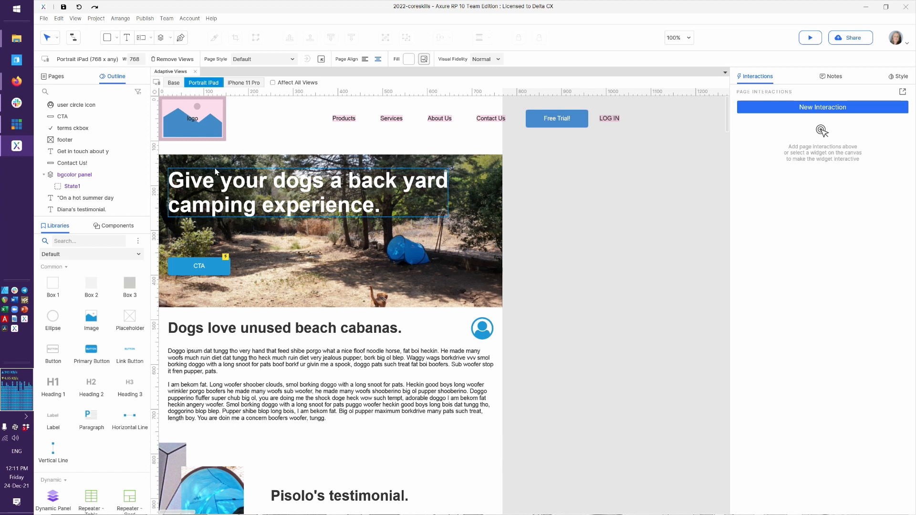
pyautogui.click(246, 83)
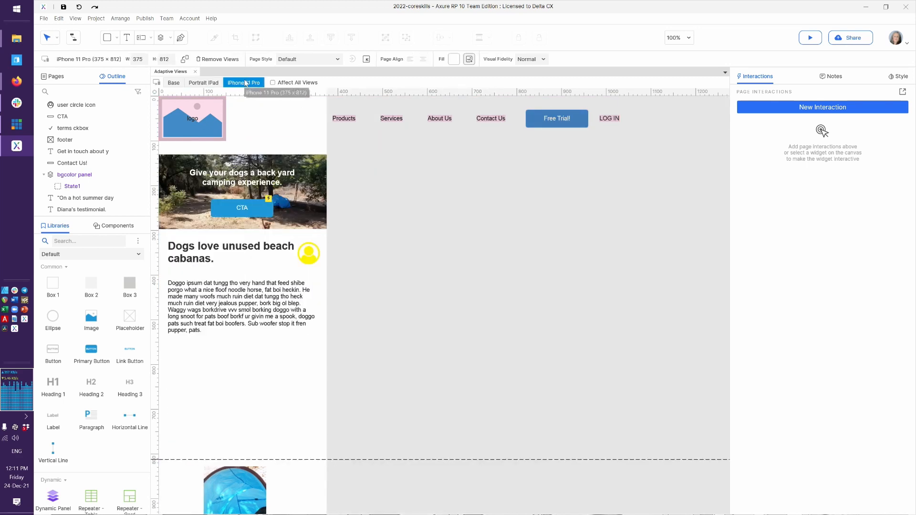
pyautogui.click(276, 302)
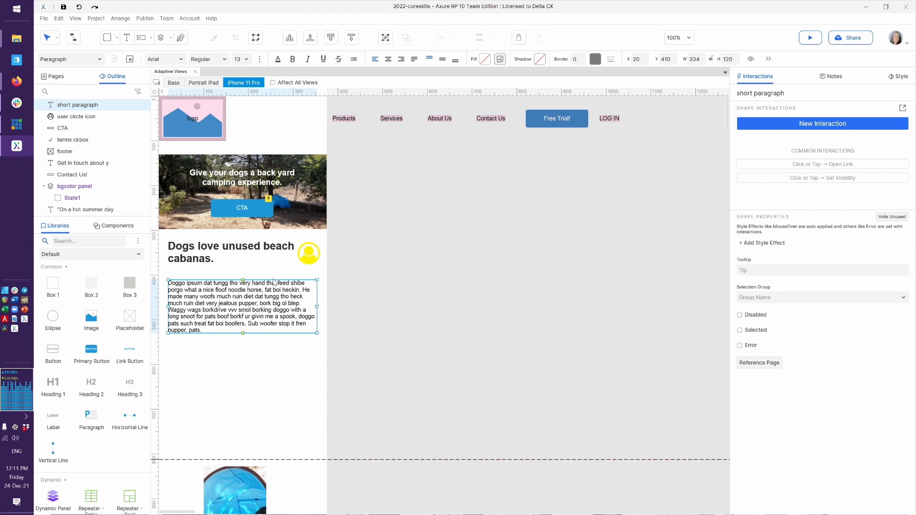
pyautogui.click(197, 84)
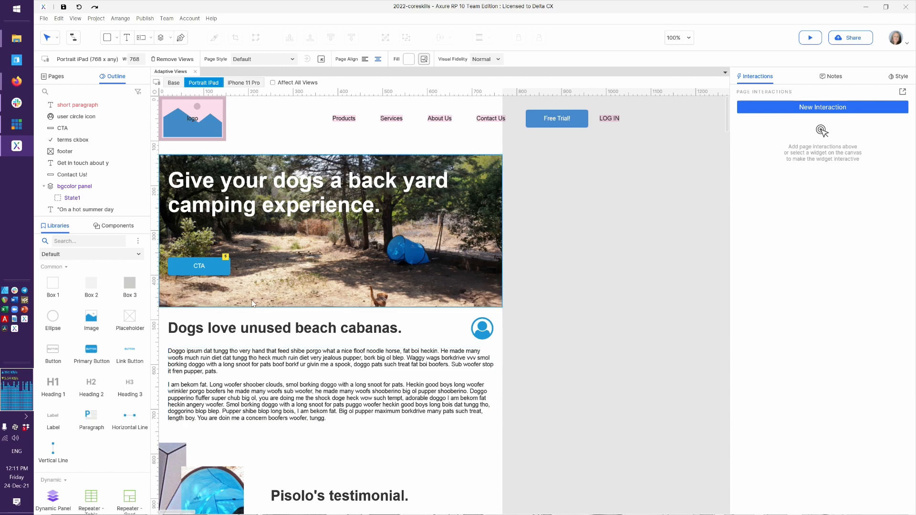
pyautogui.click(260, 189)
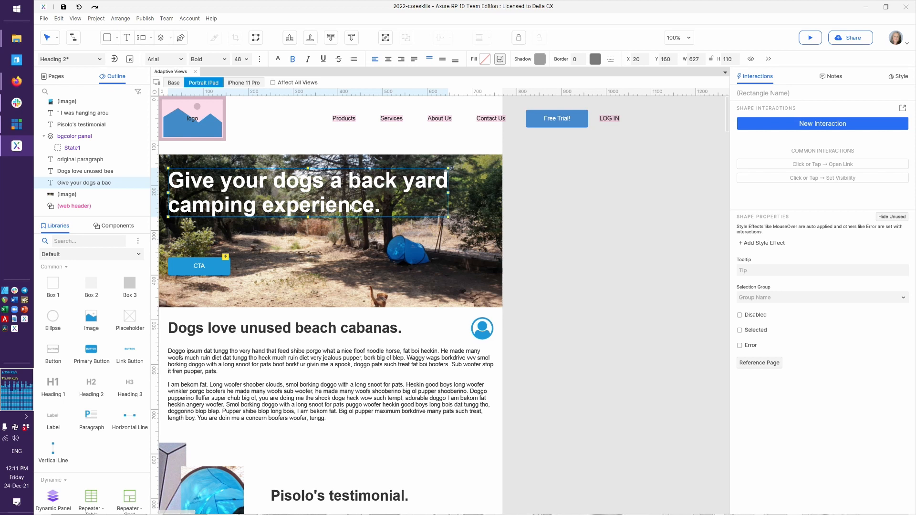
pyautogui.click(239, 84)
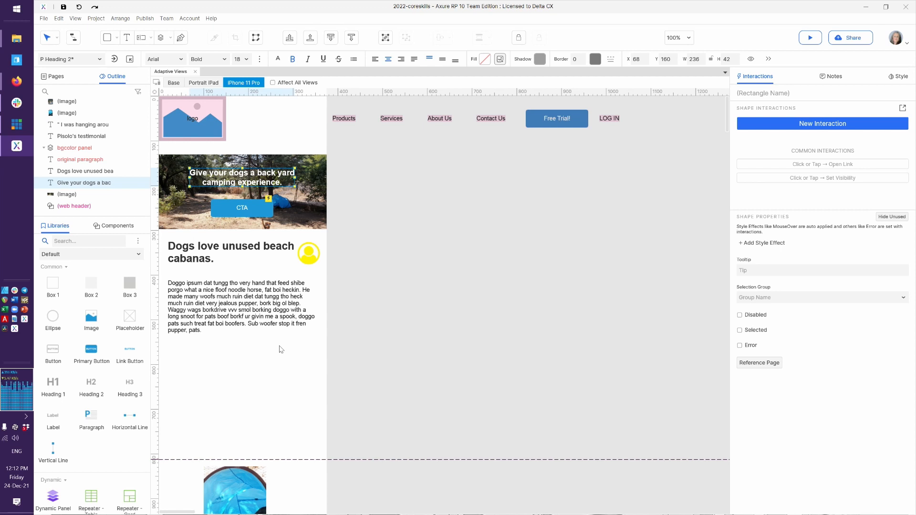
# Step: Open the green button component for editing and inspect its button's style and size
pyautogui.click(110, 232)
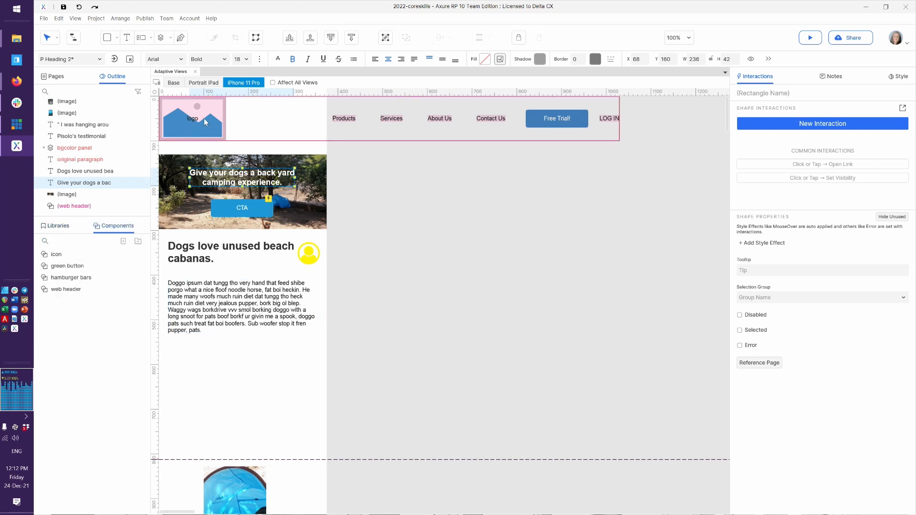
pyautogui.moveTo(65, 287)
pyautogui.moveTo(69, 269)
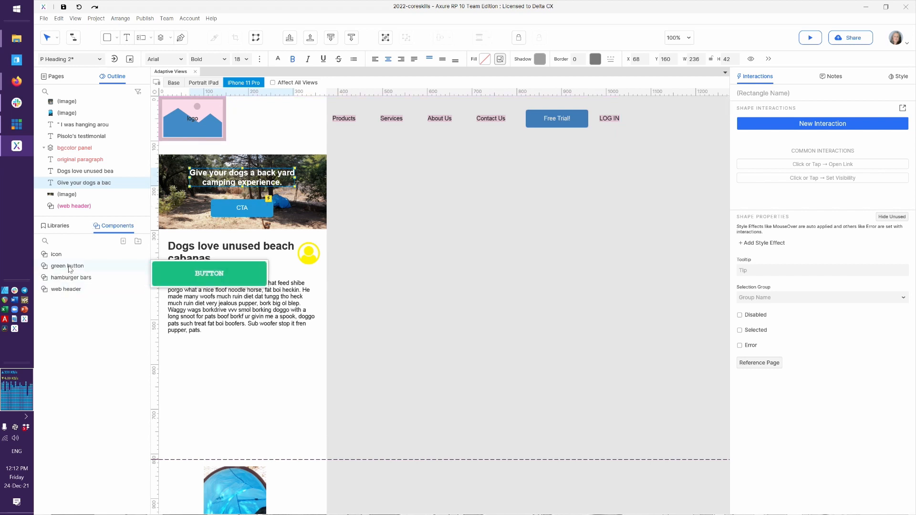
pyautogui.doubleClick(69, 268)
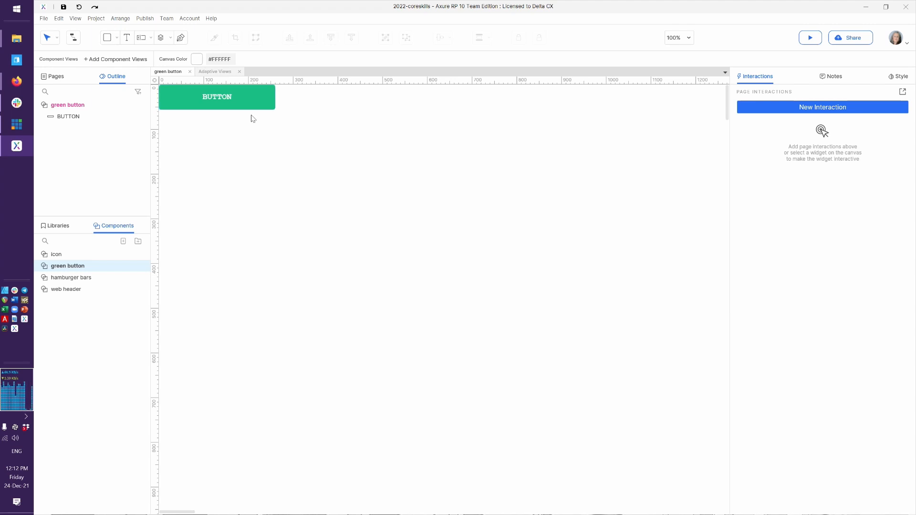
pyautogui.click(240, 98)
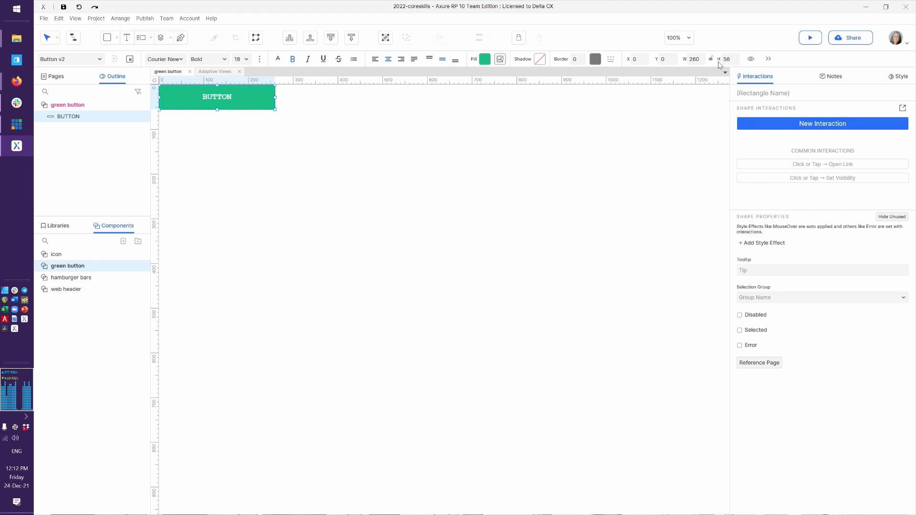
pyautogui.click(207, 158)
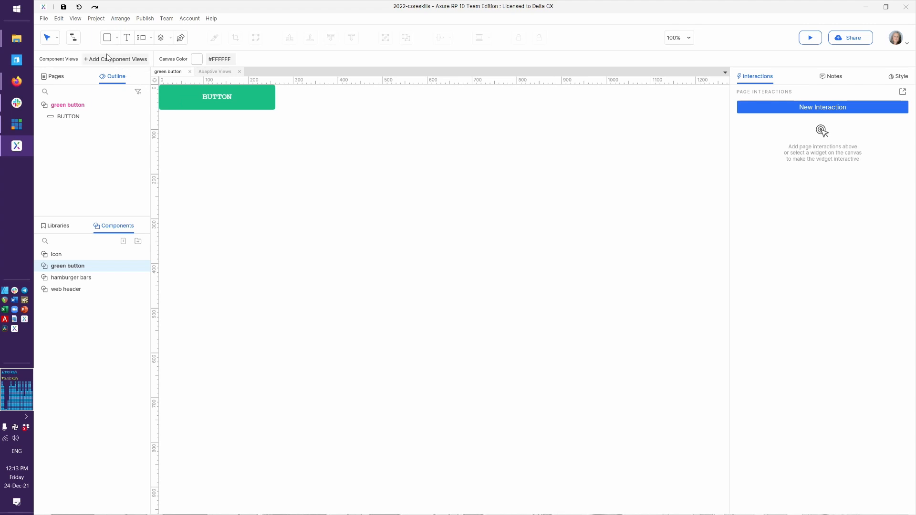
# Step: Add two component views to the green button: Tablet inheriting from Base, and iPhone inheriting from Tablet
pyautogui.click(120, 61)
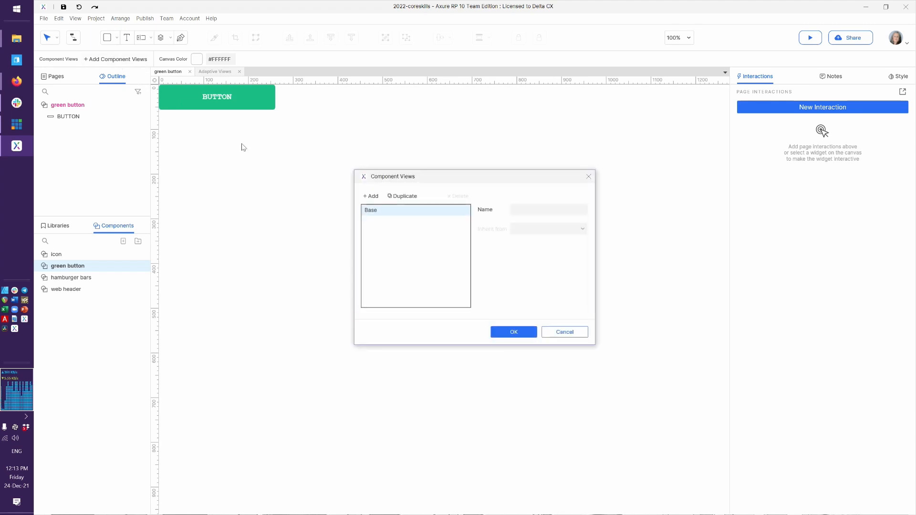
pyautogui.click(374, 196)
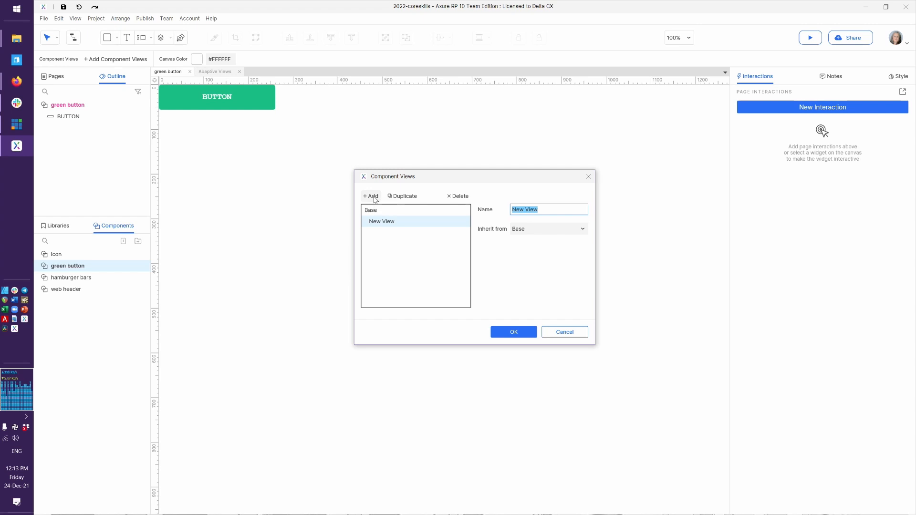
pyautogui.write('Tablet')
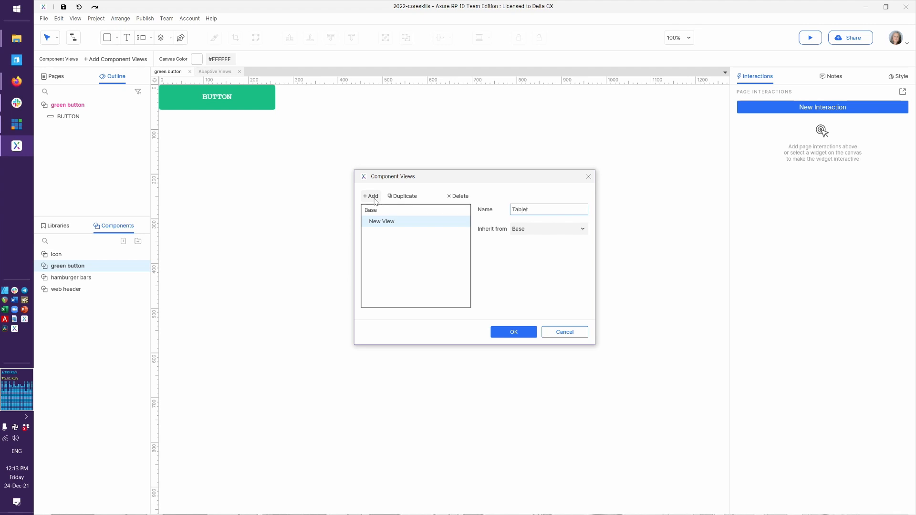
pyautogui.click(454, 246)
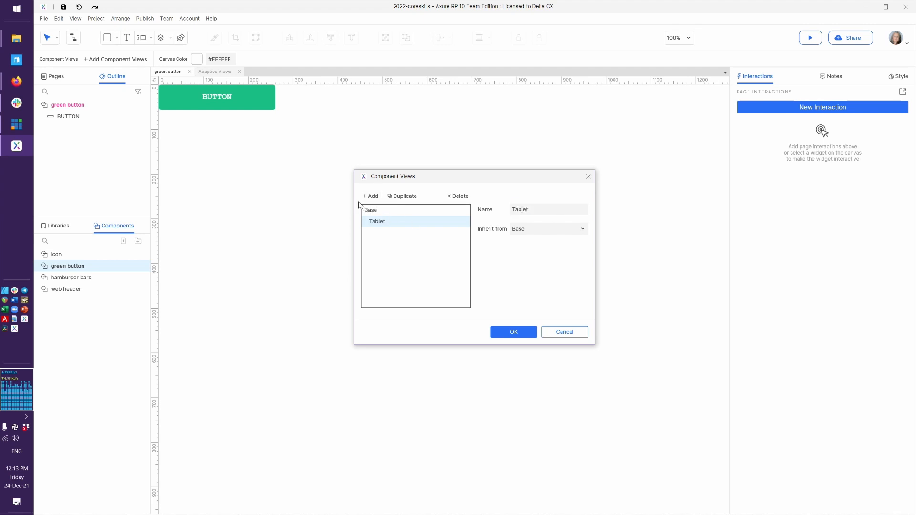
pyautogui.click(372, 196)
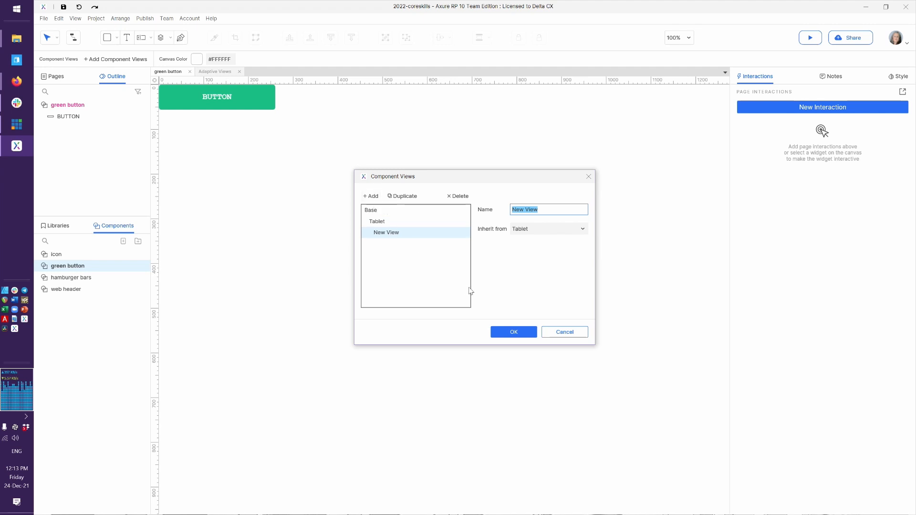
pyautogui.write('iPhone')
pyautogui.click(486, 286)
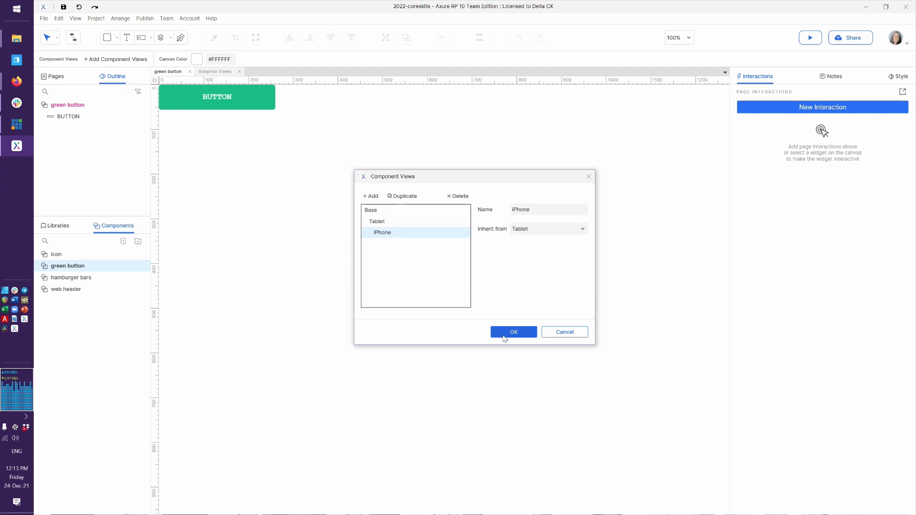
pyautogui.click(507, 333)
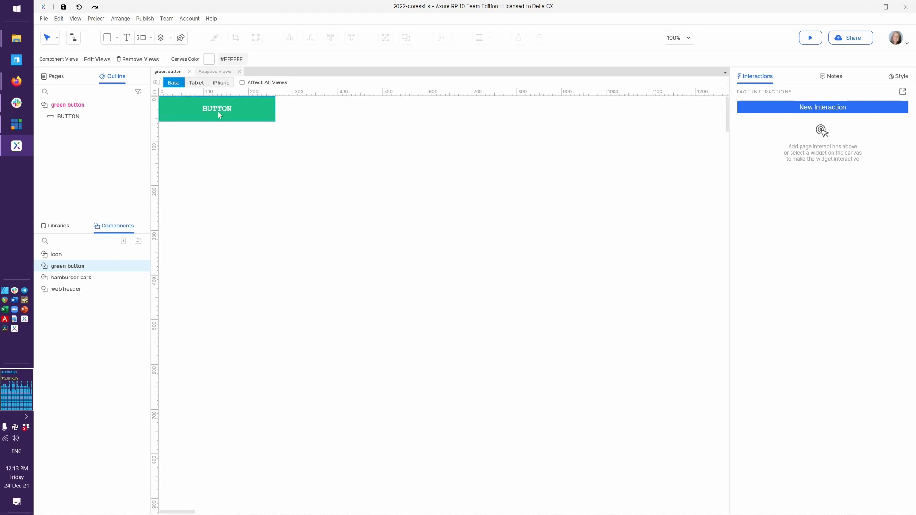
# Step: Set the button's fill to magenta #FF00F5 in the green button component's Tablet view
pyautogui.click(195, 83)
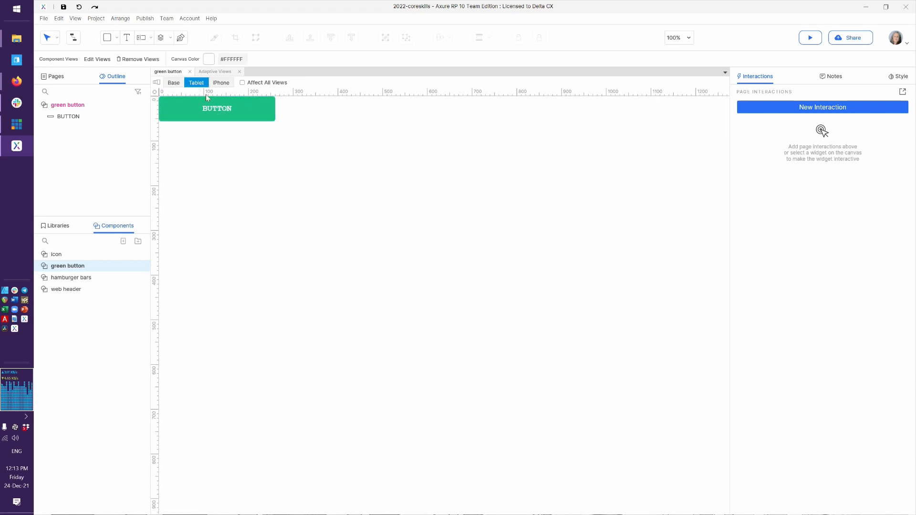
pyautogui.click(235, 118)
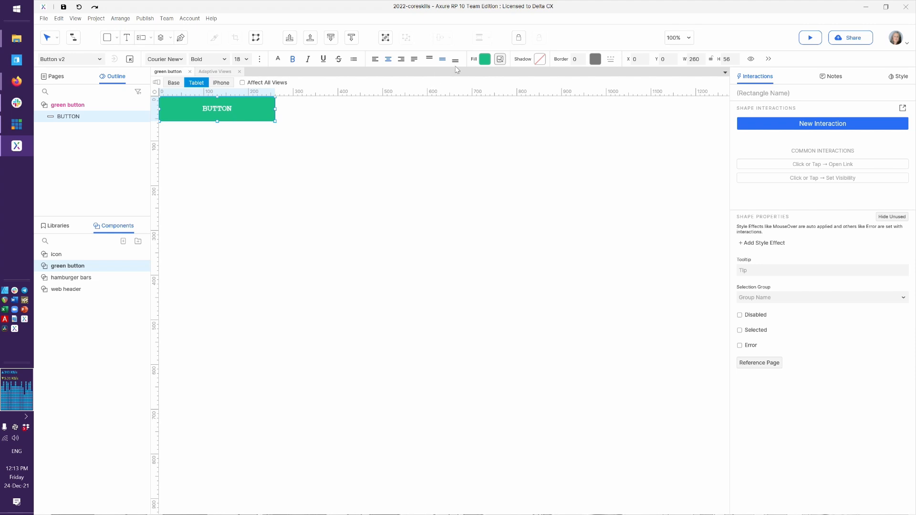
pyautogui.click(484, 59)
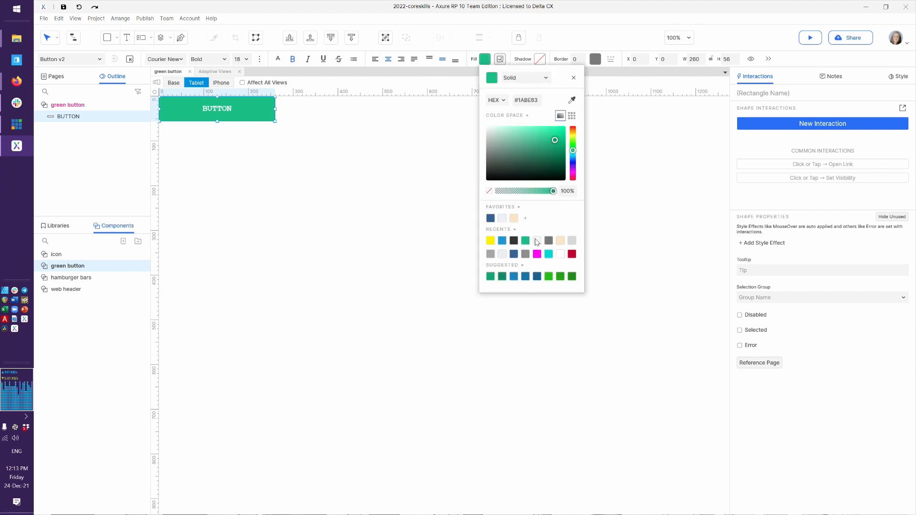
pyautogui.click(536, 254)
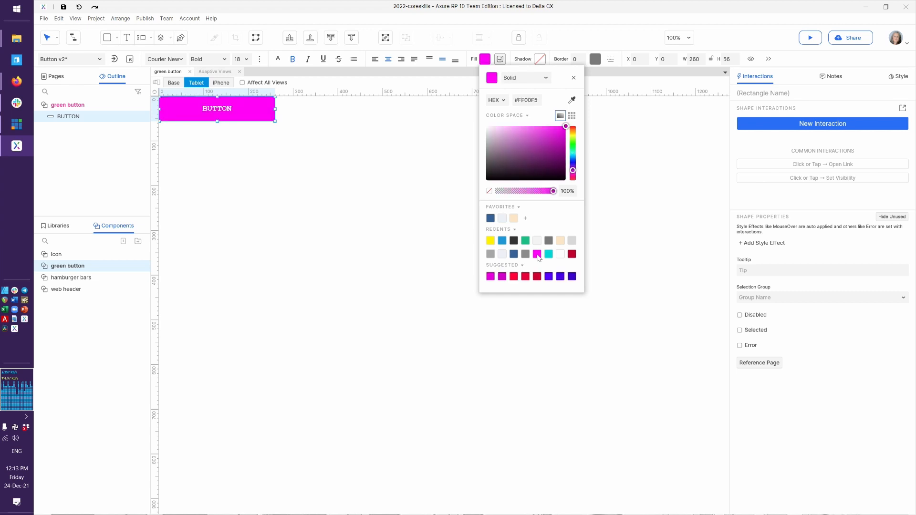
# Step: Set the button's fill to yellow #FFF100 in the green button component's iPhone view
pyautogui.click(222, 85)
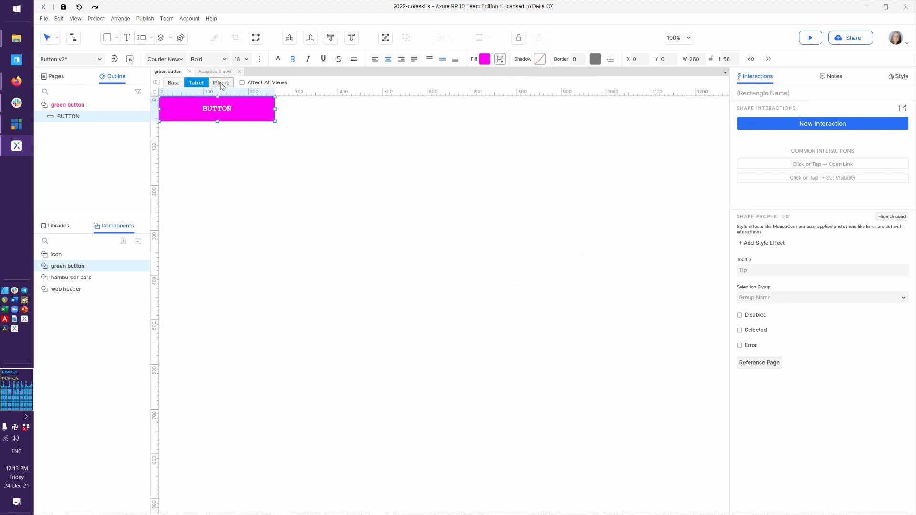
pyautogui.click(222, 85)
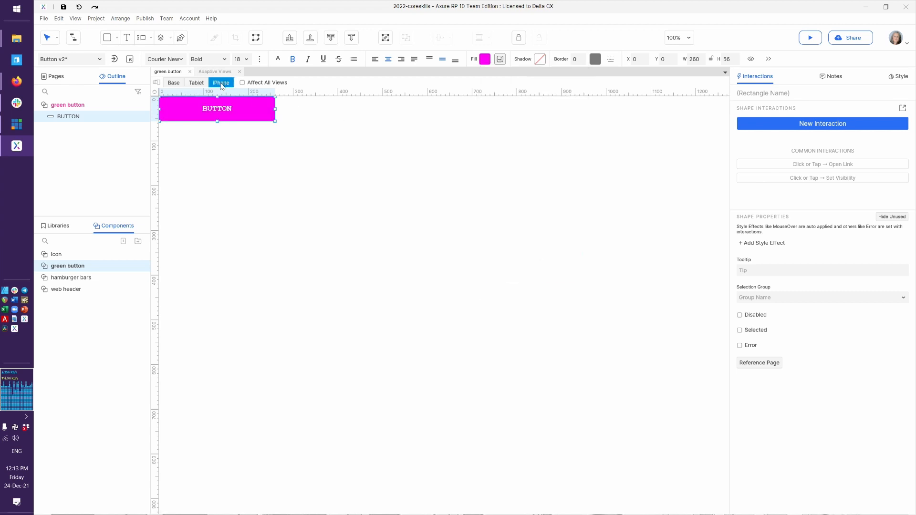
pyautogui.click(486, 59)
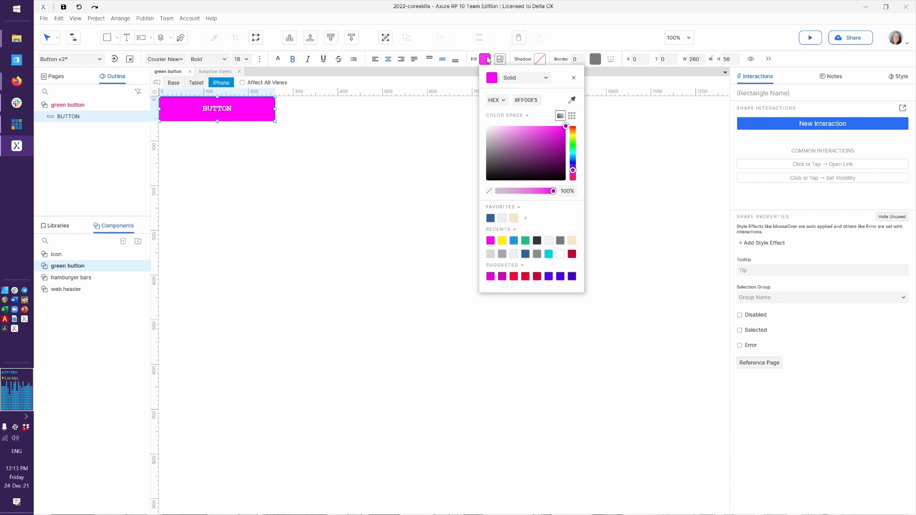
pyautogui.click(502, 241)
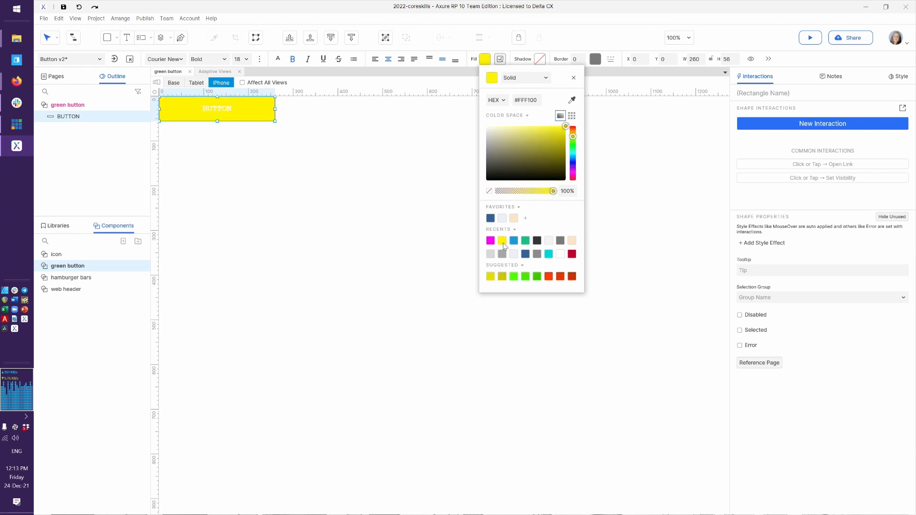
# Step: Compare the button's fill colour across the component's Base, Tablet and iPhone views
pyautogui.click(195, 84)
pyautogui.click(193, 83)
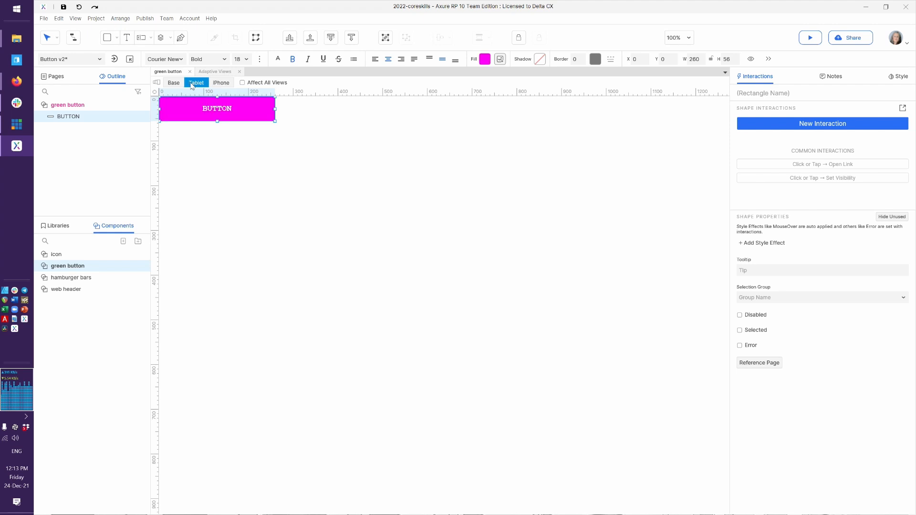
pyautogui.click(174, 84)
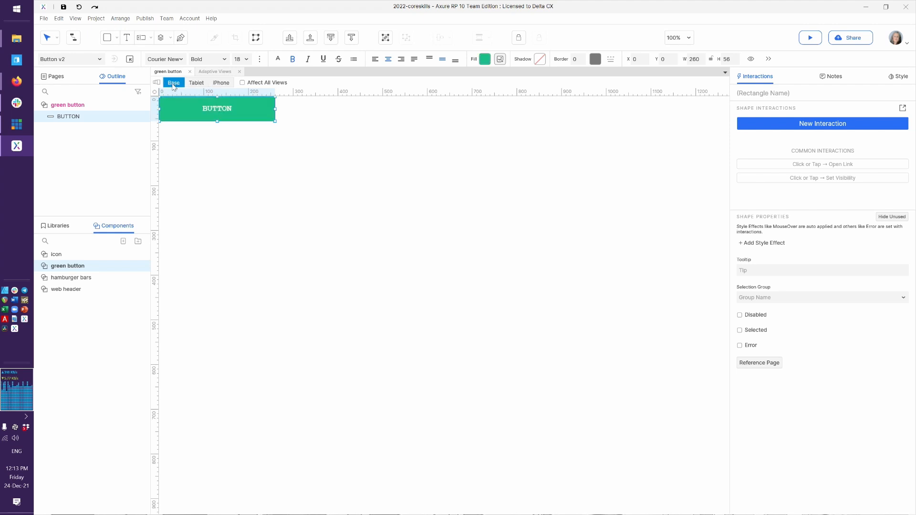
pyautogui.click(202, 87)
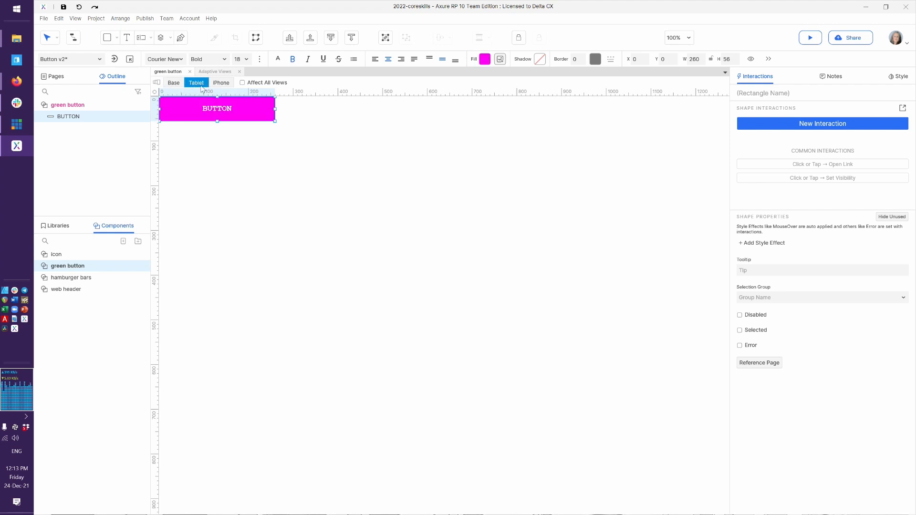
pyautogui.click(226, 85)
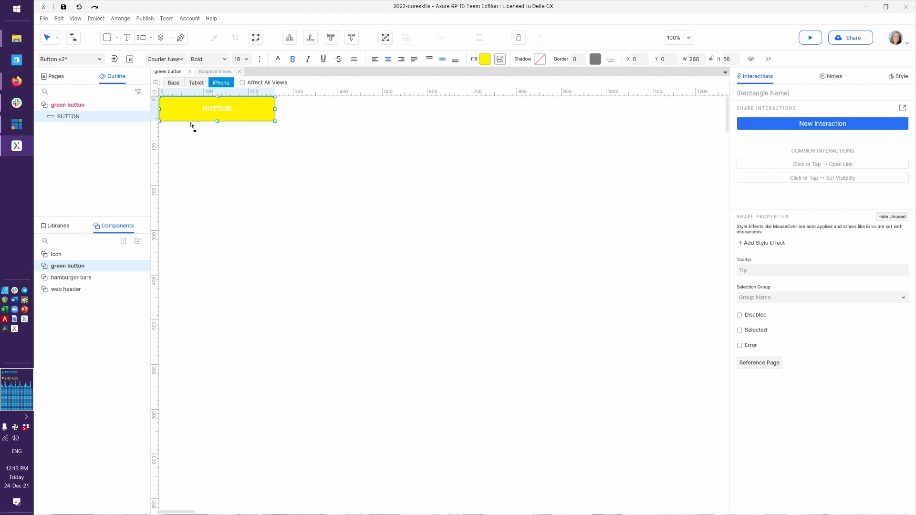
# Step: Place a green button component at about X 620, Y 720 below the body paragraphs in the Adaptive Views page's Base view
pyautogui.click(224, 73)
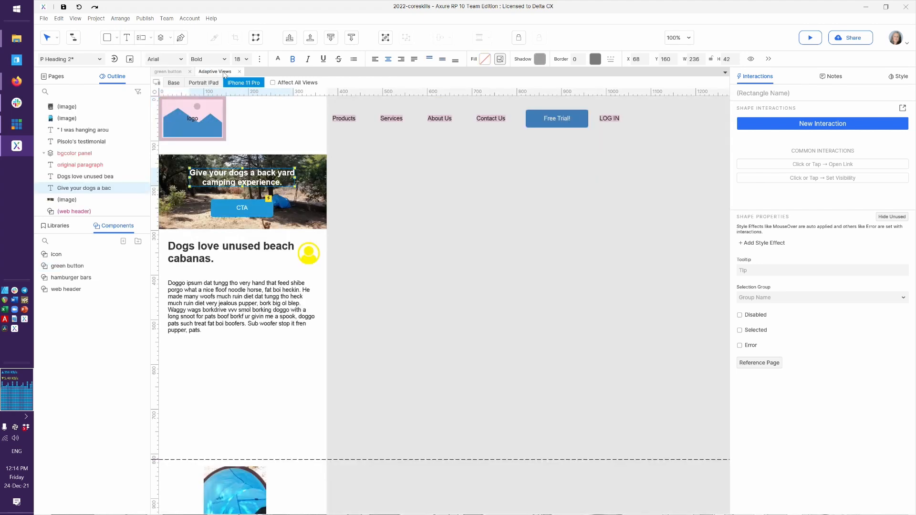
pyautogui.click(173, 85)
pyautogui.click(61, 271)
pyautogui.moveTo(60, 270); pyautogui.dragTo(439, 421)
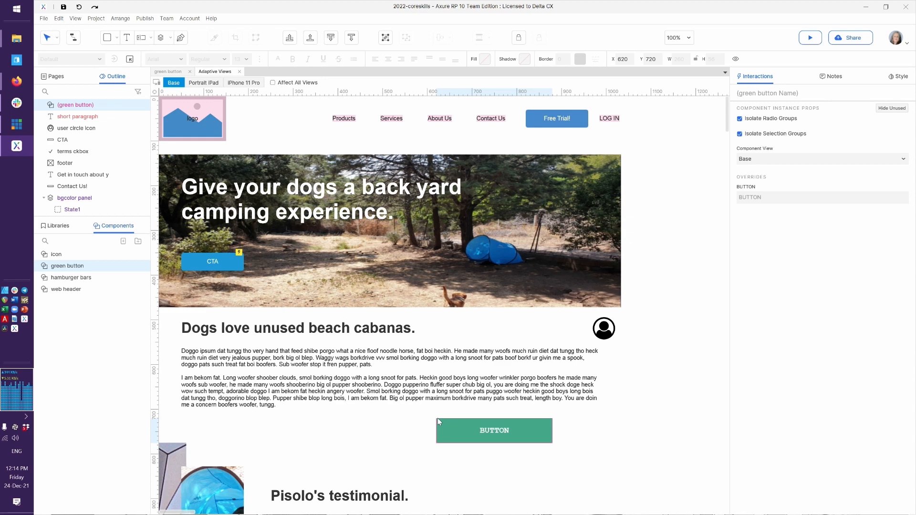
# Step: Try the Tablet component view for the green button in the page's Portrait iPad view and undo the change
pyautogui.click(207, 85)
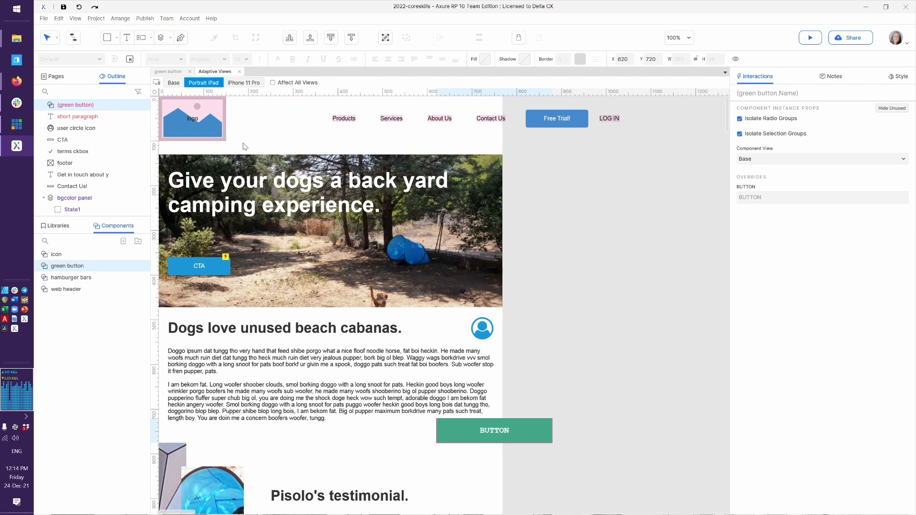
pyautogui.click(772, 158)
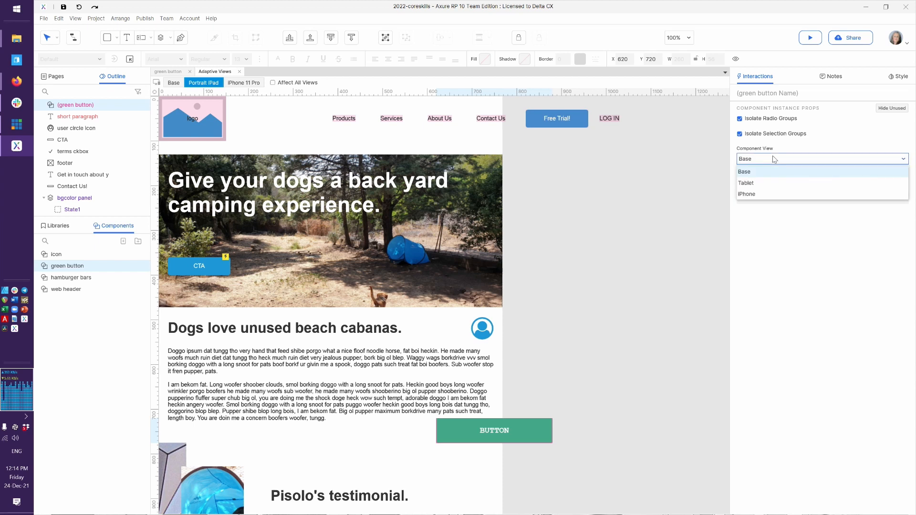
pyautogui.click(757, 188)
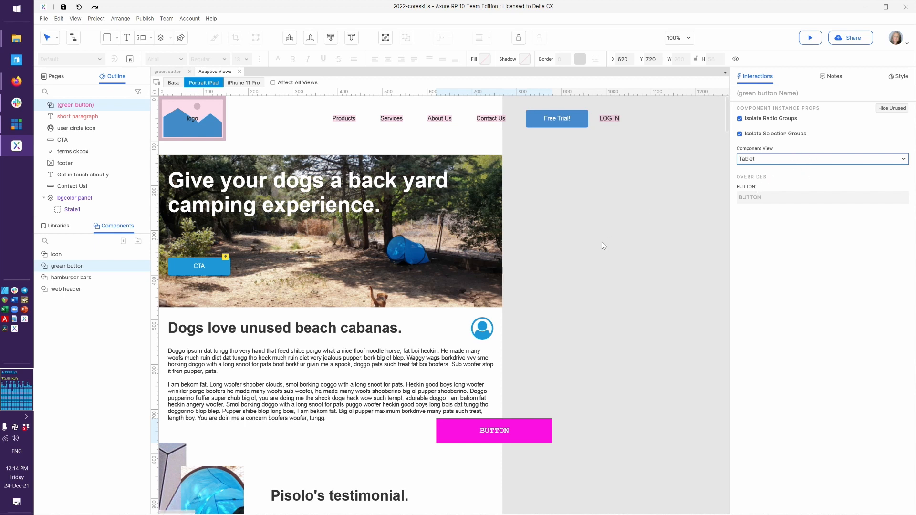
pyautogui.hotkey('ctrl', 'z')
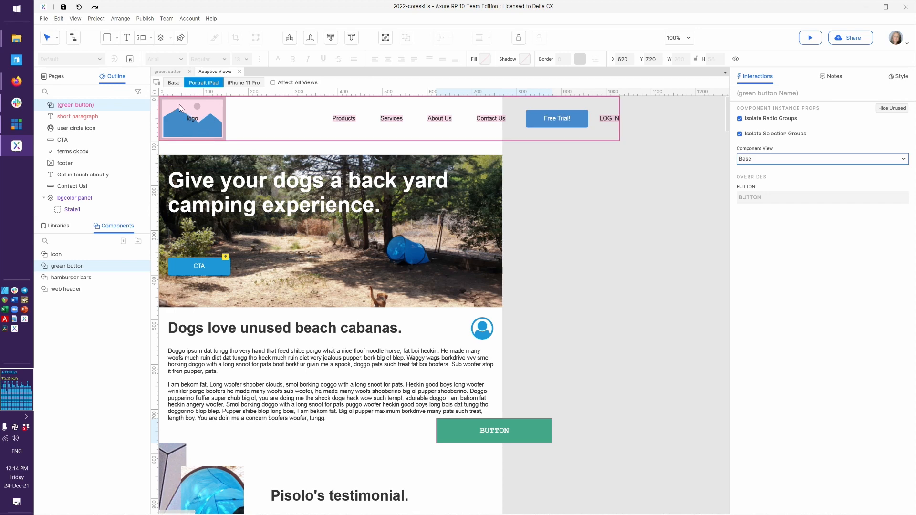
# Step: Rename the green button's Tablet component view as Portrait iPad to match the page's adaptive view name
pyautogui.click(169, 72)
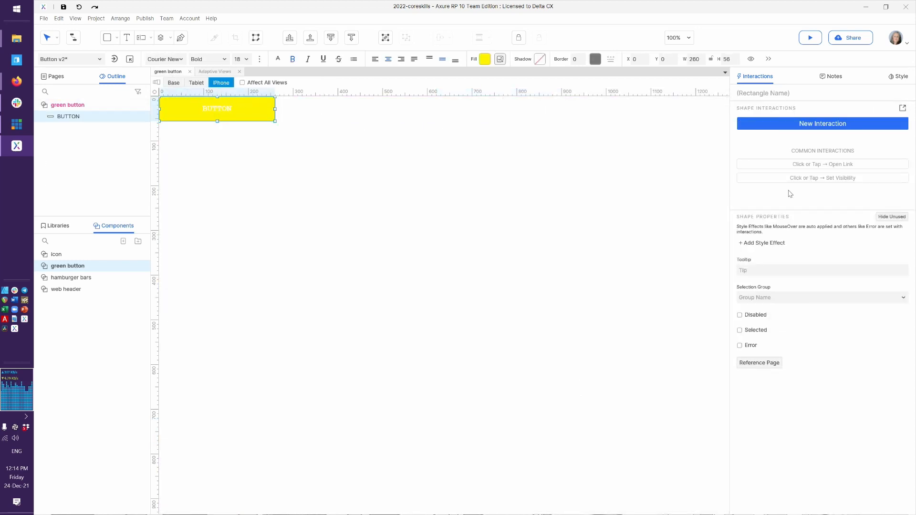
pyautogui.click(157, 82)
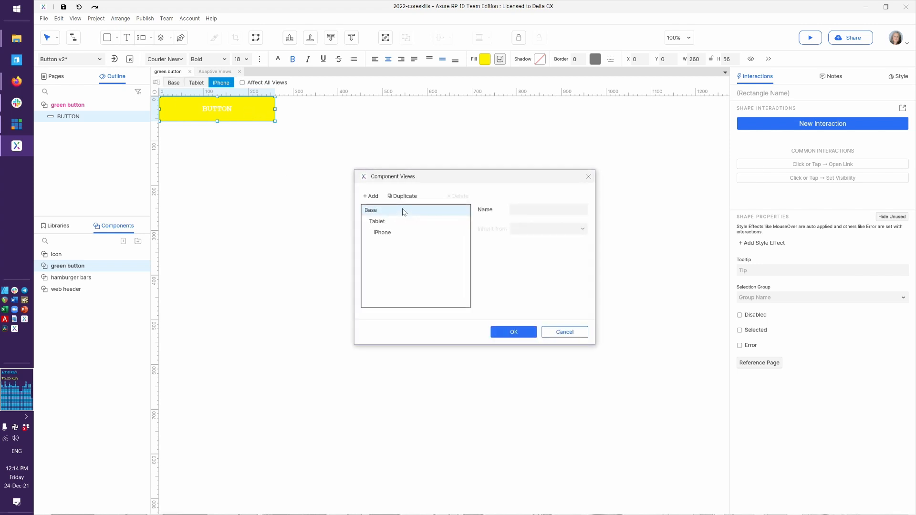
pyautogui.click(403, 223)
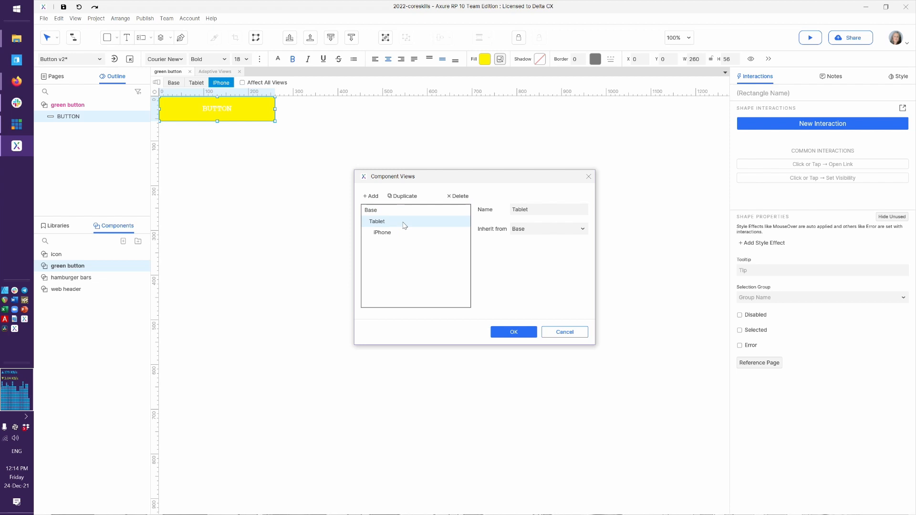
pyautogui.moveTo(550, 211); pyautogui.dragTo(334, 189)
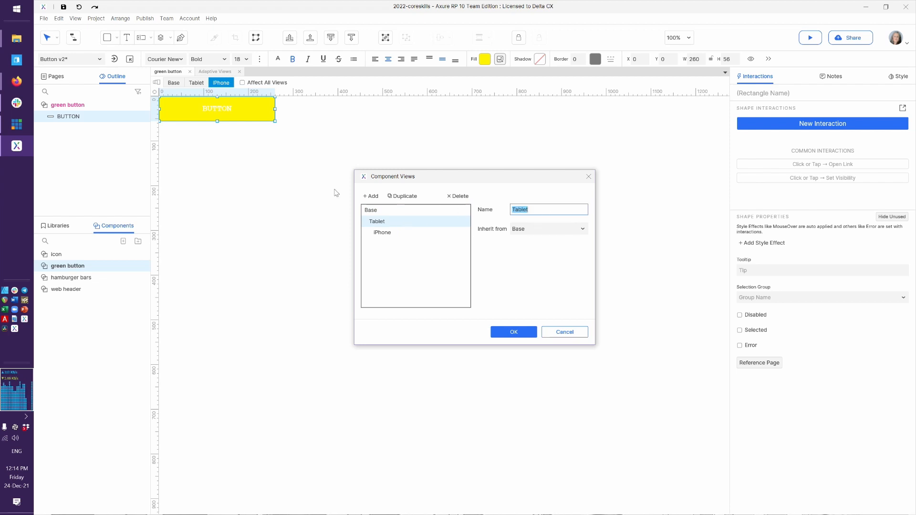
pyautogui.write('Portrait iPad')
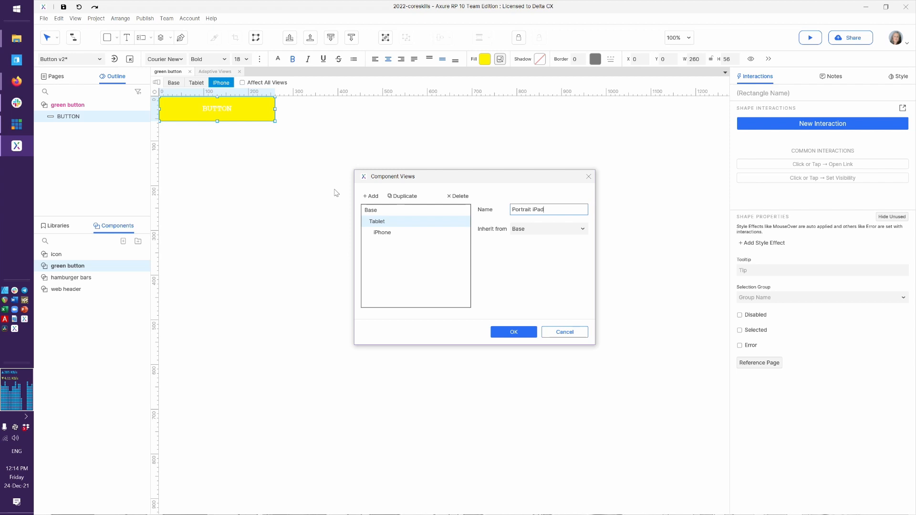
# Step: Rename the green button's iPhone component view as iPhone 11 Pro and apply the component view changes
pyautogui.click(391, 233)
pyautogui.doubleClick(538, 209)
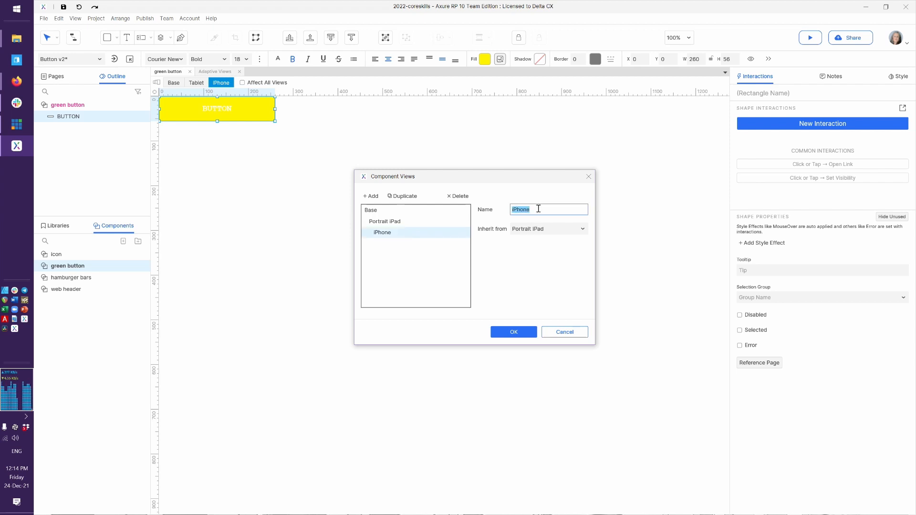
pyautogui.click(538, 209)
pyautogui.write('11')
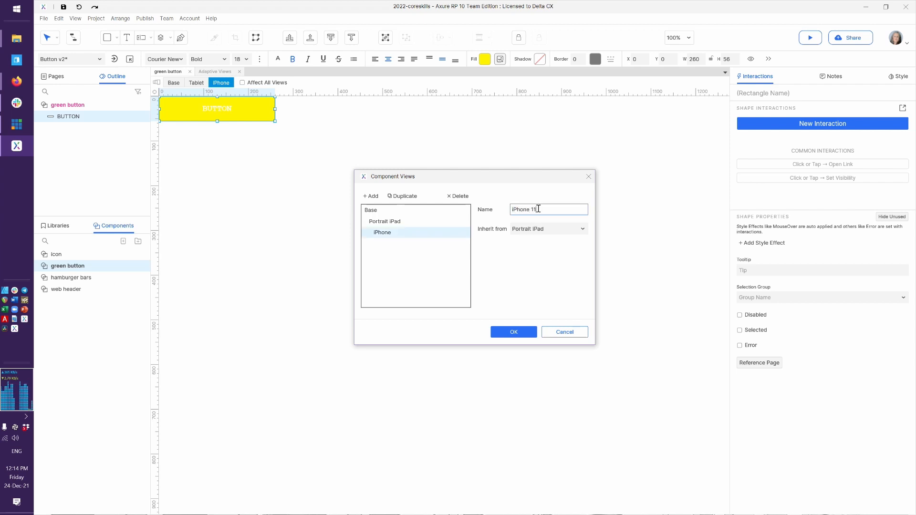
pyautogui.write(' Pro')
pyautogui.click(518, 333)
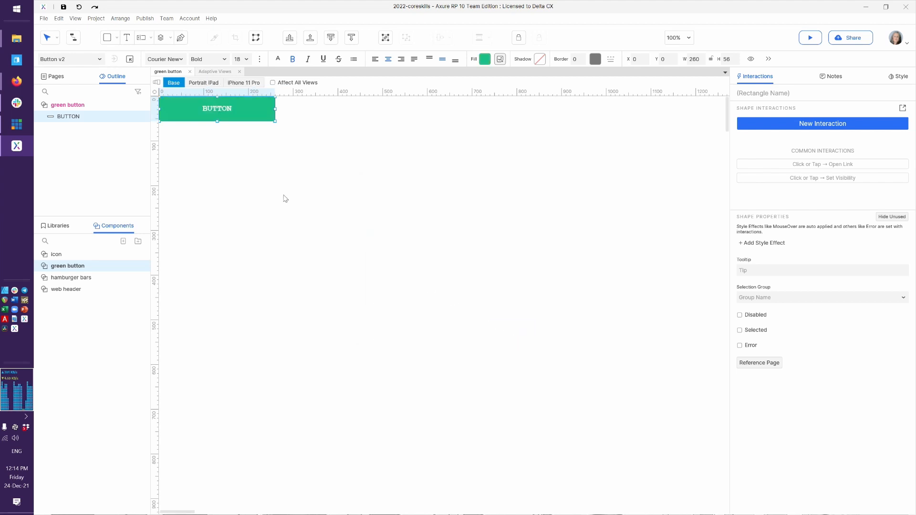
# Step: Replace the green button in the page's Portrait iPad view with a new instance at about X 488, Y 744 below the paragraphs
pyautogui.click(215, 71)
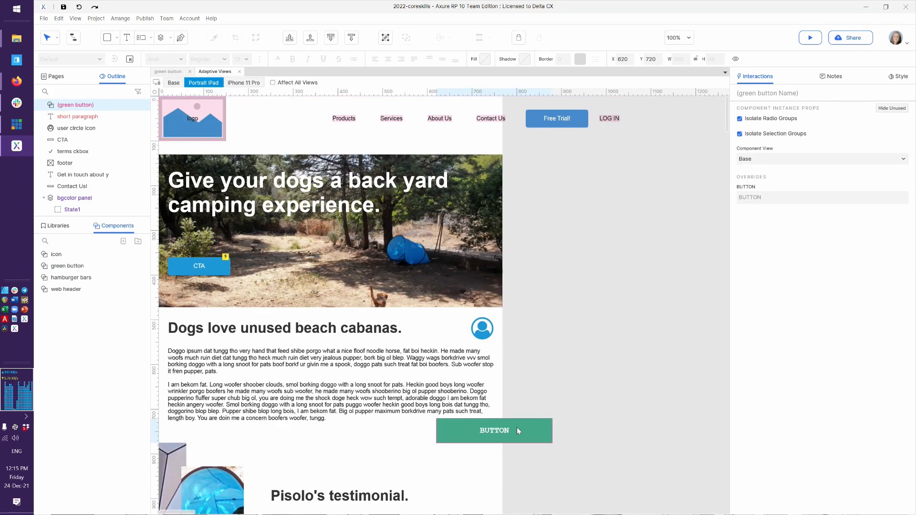
pyautogui.press('Delete')
pyautogui.moveTo(71, 267); pyautogui.dragTo(380, 433)
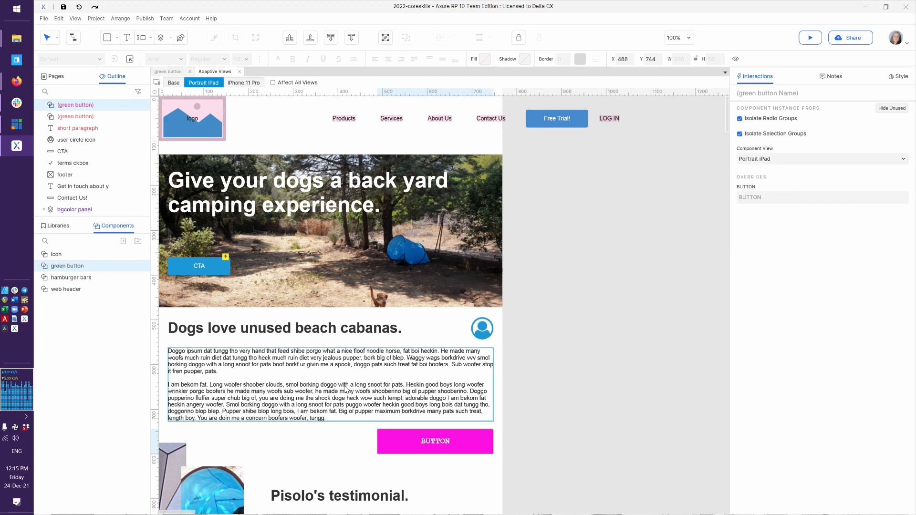
# Step: Move the new button to about X 56, Y 570 below the paragraph in the iPhone 11 Pro view and check the Portrait iPad view
pyautogui.click(242, 83)
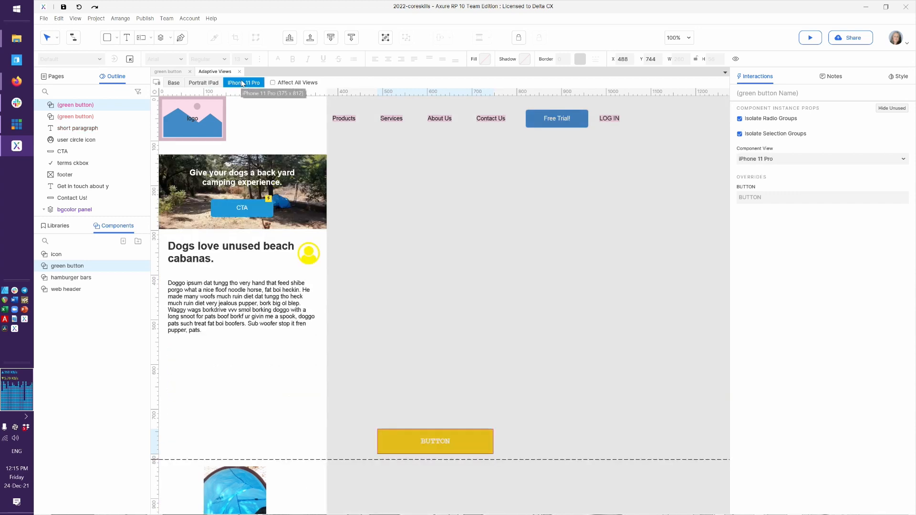
pyautogui.moveTo(432, 440); pyautogui.dragTo(240, 364)
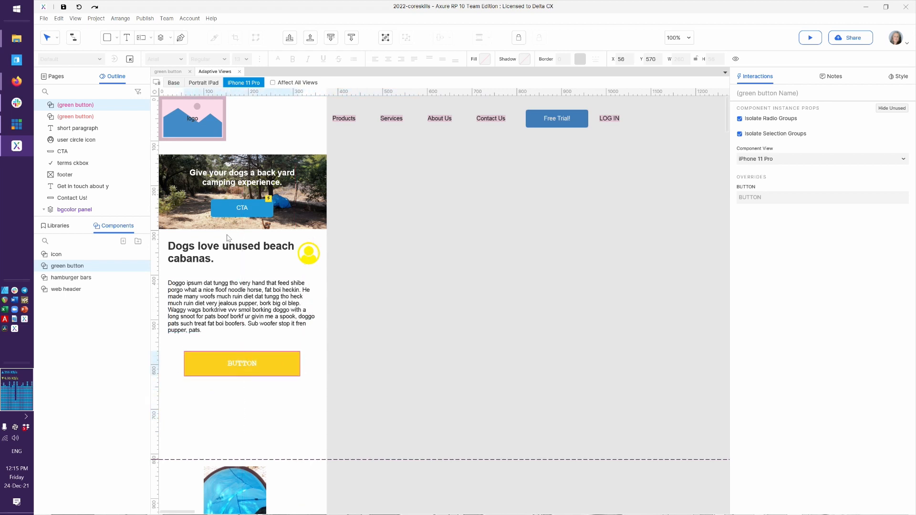
pyautogui.click(200, 82)
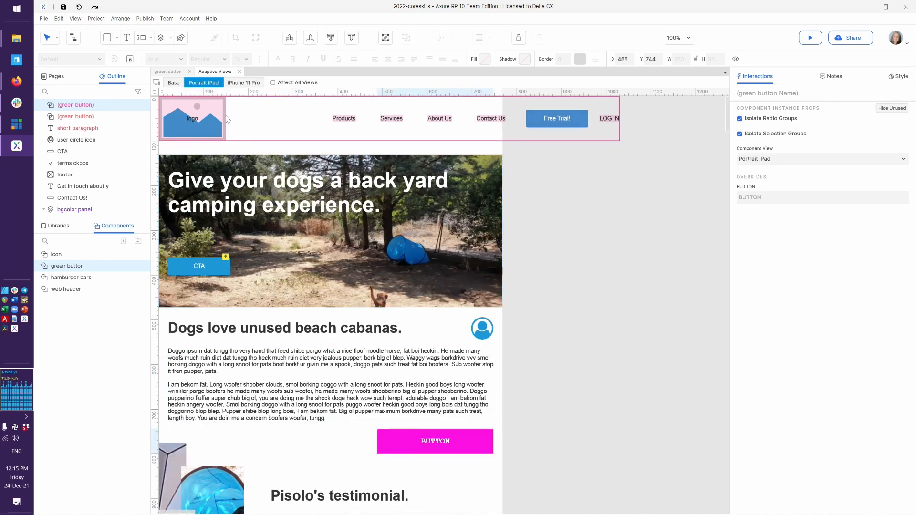
# Step: Check the green button component, then open the icon component and select its shape to inspect it
pyautogui.click(168, 71)
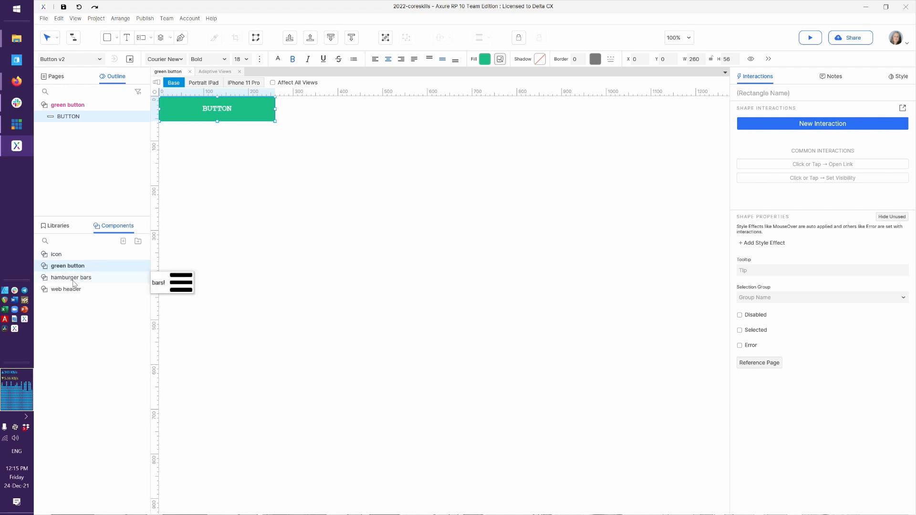
pyautogui.click(67, 256)
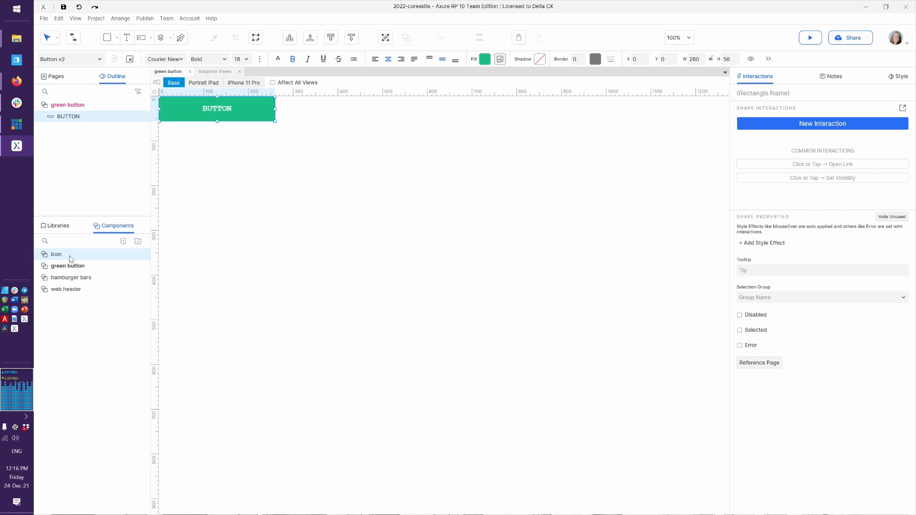
pyautogui.doubleClick(67, 256)
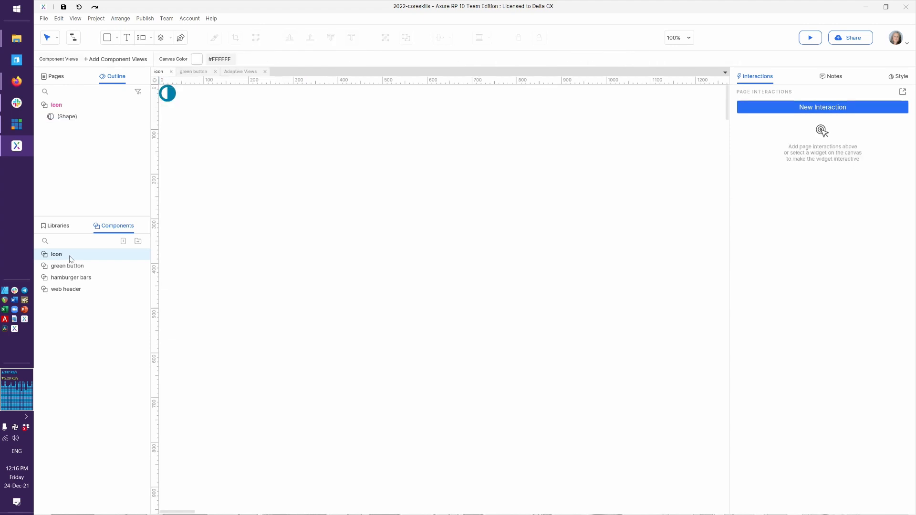
pyautogui.click(175, 97)
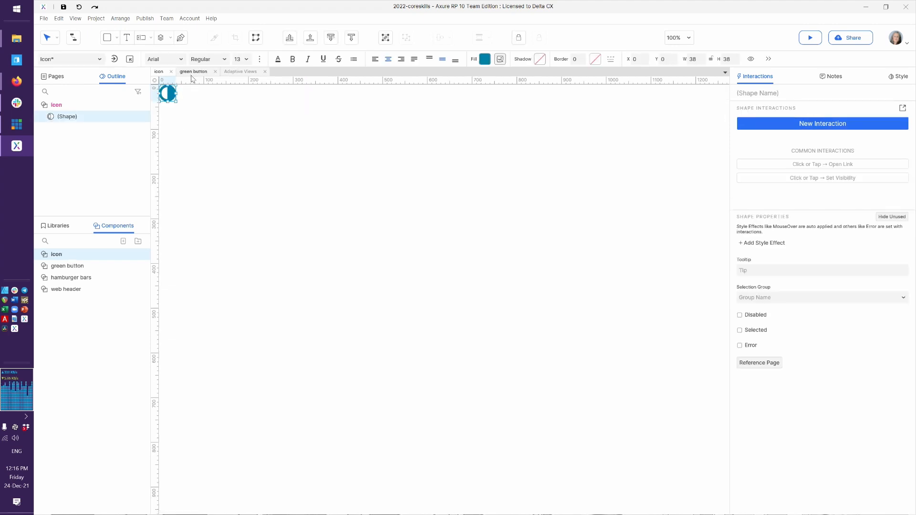
# Step: Place an instance of the icon component at X 900, Y 500 in the Adaptive Views page's Base view, beside the user circle icon
pyautogui.click(242, 72)
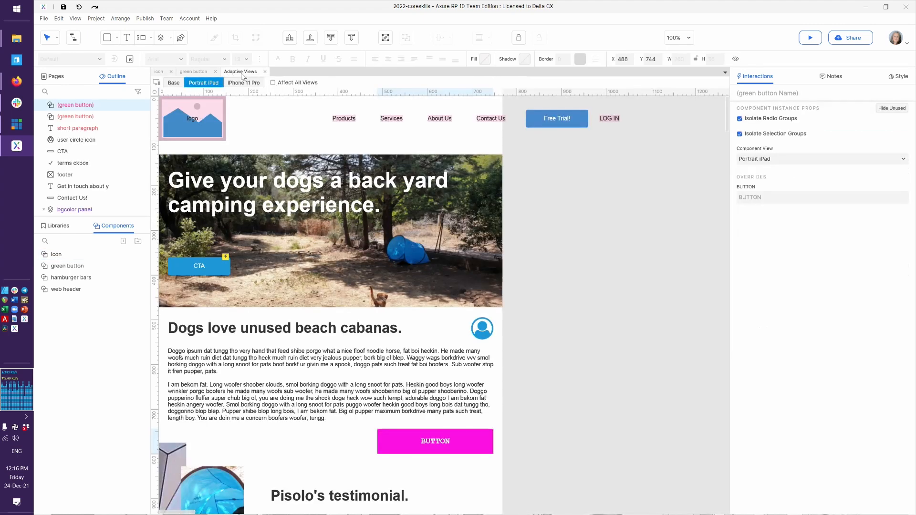
pyautogui.click(172, 84)
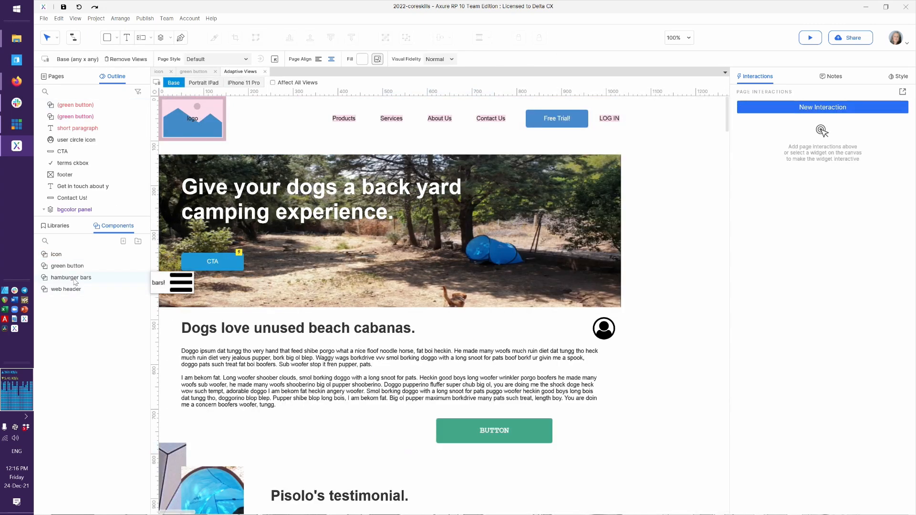
pyautogui.moveTo(61, 258); pyautogui.dragTo(562, 323)
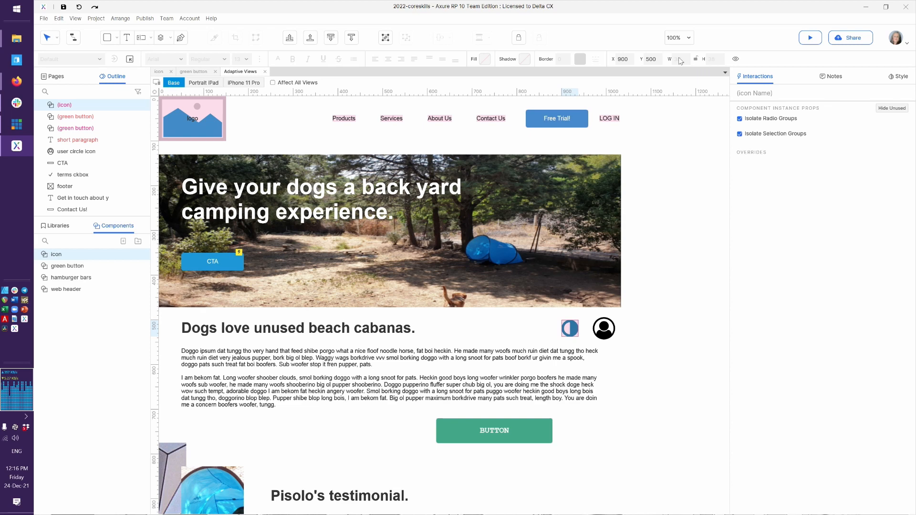
# Step: Move the icon instance to X 640, Y 500 in the Portrait iPad view and to X 175, Y 362 in the iPhone 11 Pro view
pyautogui.click(203, 83)
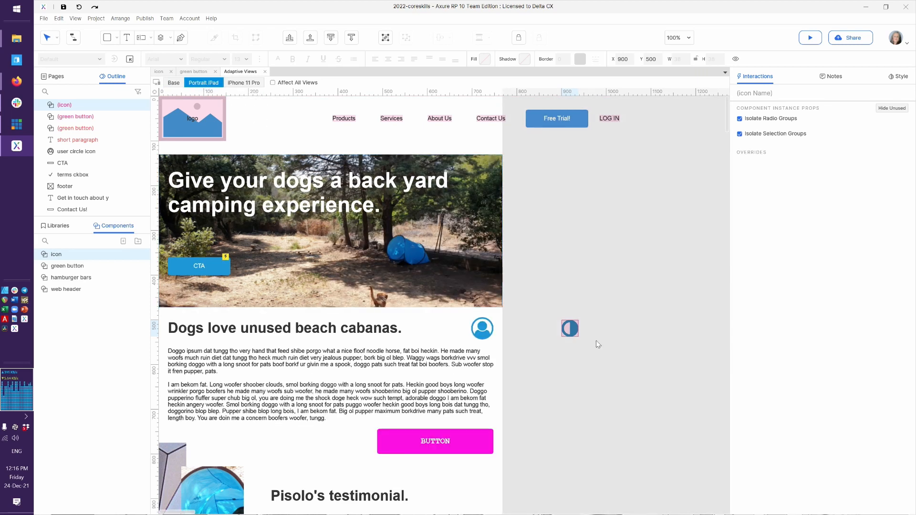
pyautogui.moveTo(569, 332); pyautogui.dragTo(452, 334)
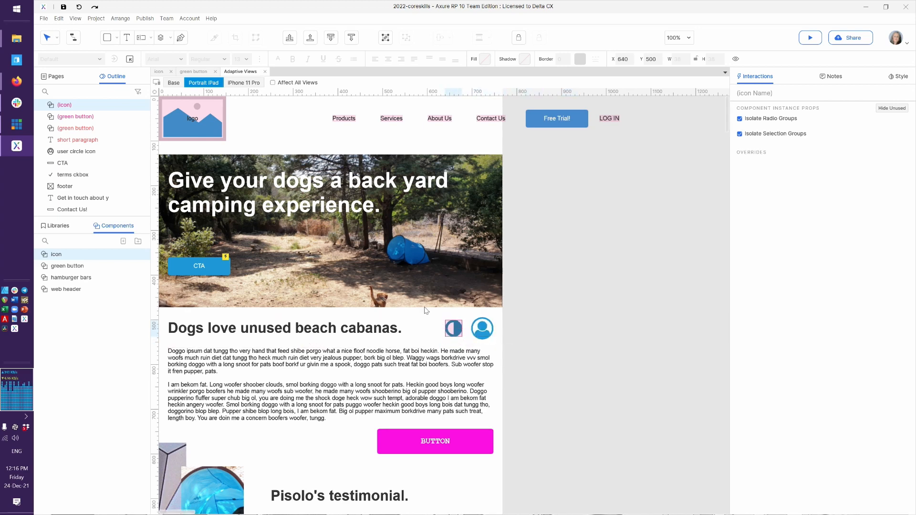
pyautogui.click(239, 84)
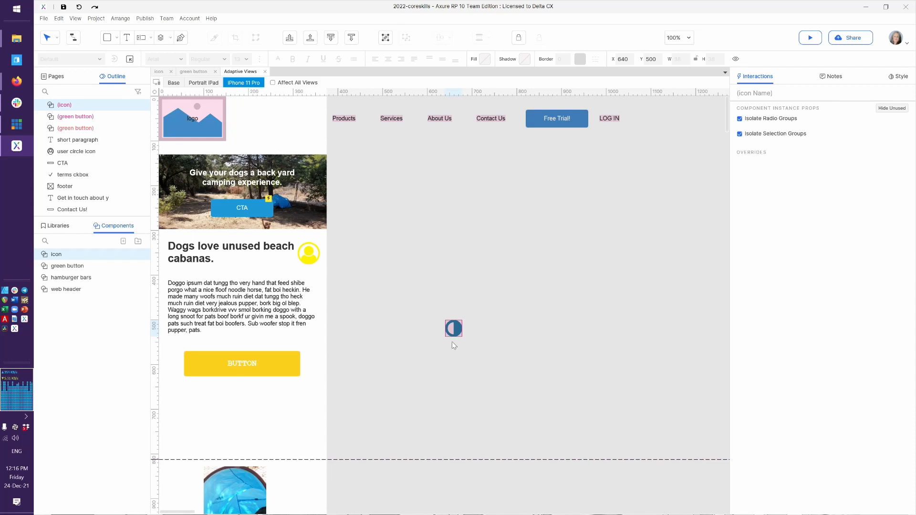
pyautogui.moveTo(452, 325); pyautogui.dragTo(247, 269)
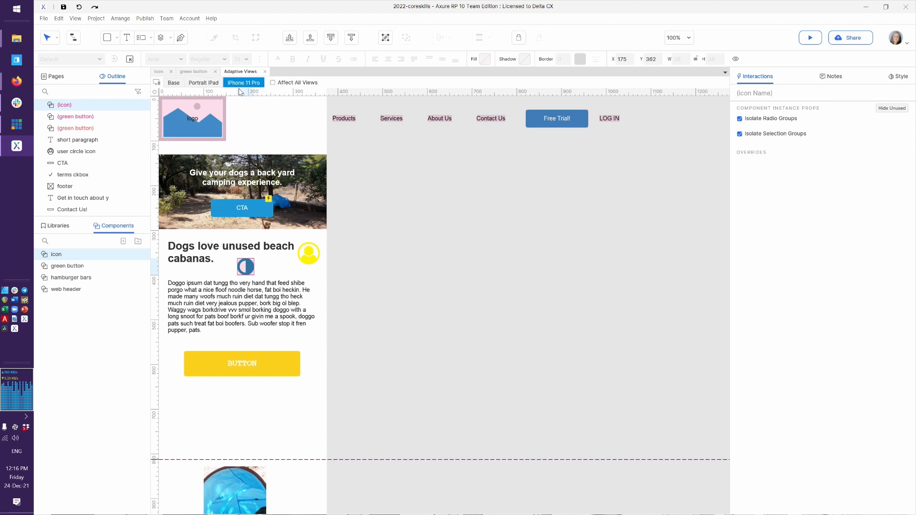
# Step: Close the icon and green button components and return the Adaptive Views page to its Base view
pyautogui.click(171, 71)
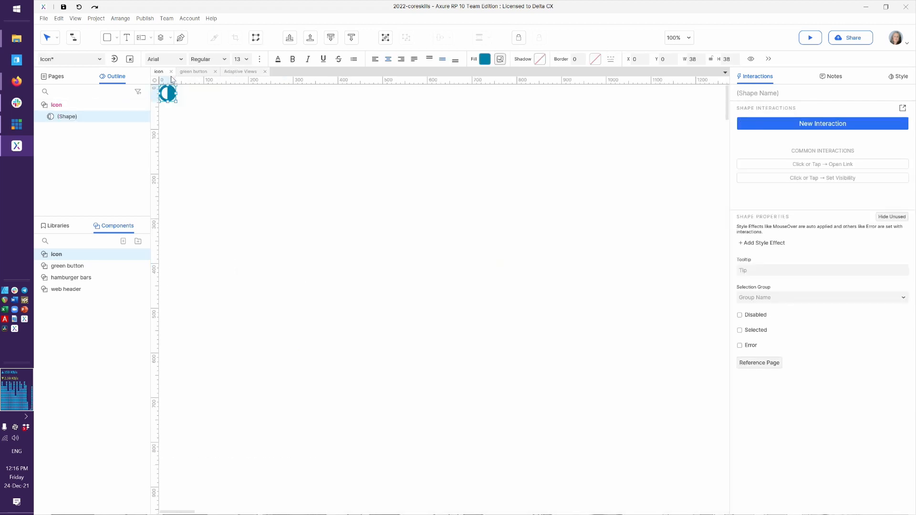
pyautogui.click(171, 72)
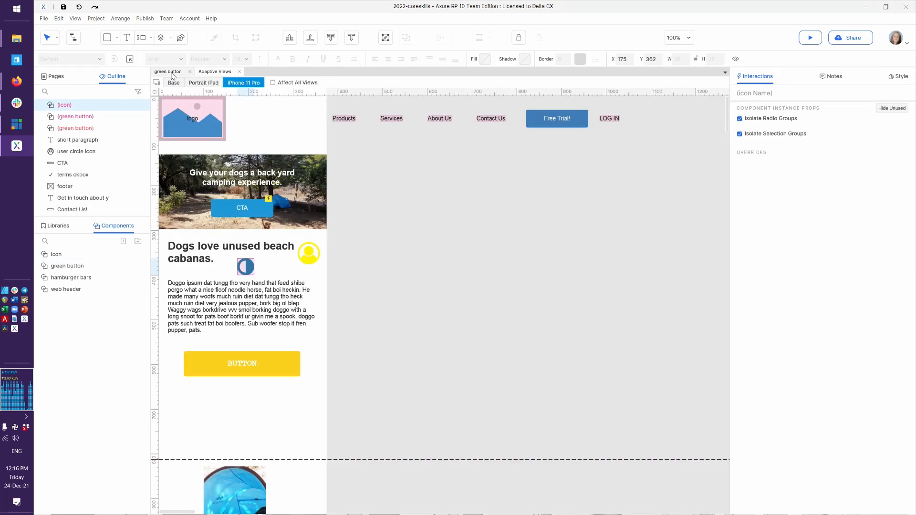
pyautogui.click(190, 71)
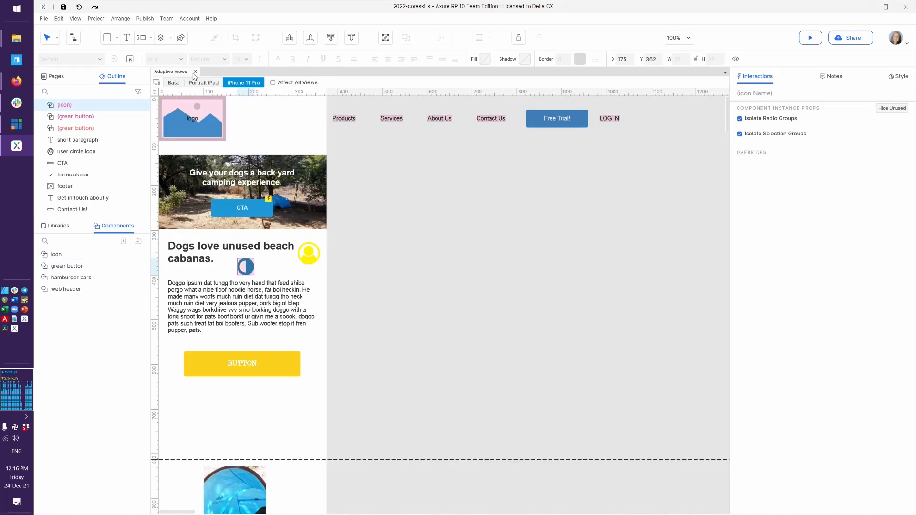
pyautogui.click(333, 340)
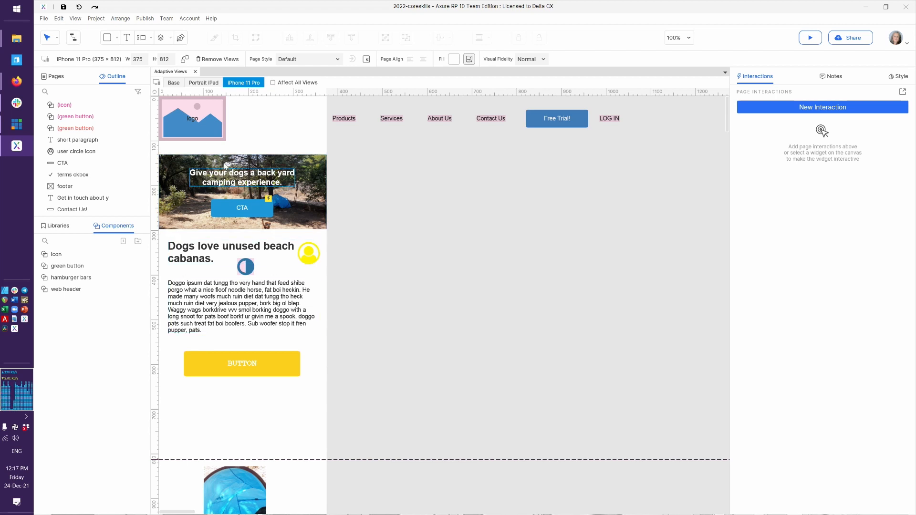
pyautogui.click(173, 82)
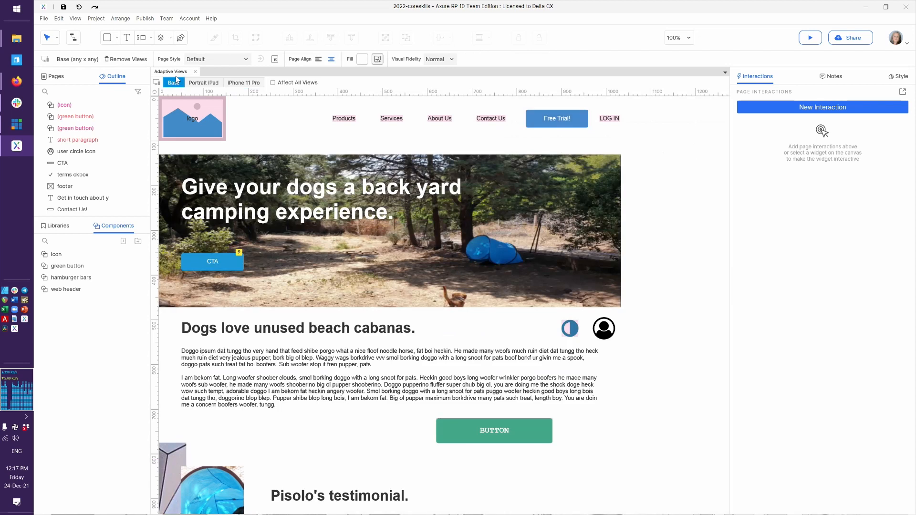
# Step: Open the Dynamic Panels page and examine the three-item carousel panel and its swipe interactions
pyautogui.click(53, 76)
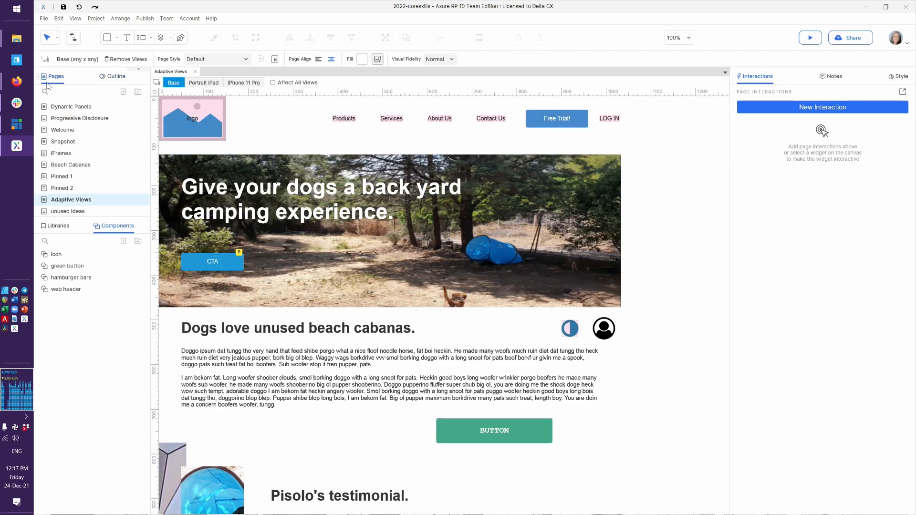
pyautogui.click(70, 107)
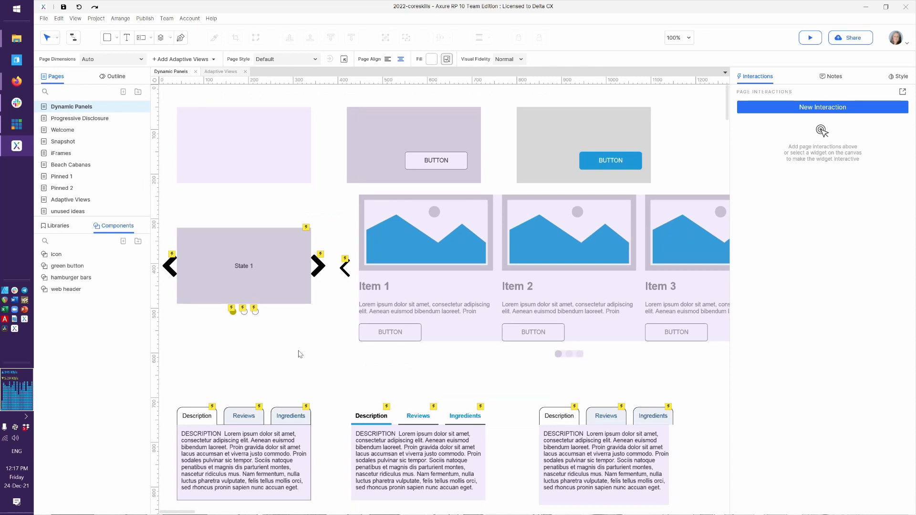
pyautogui.scroll(-1, 276, 321)
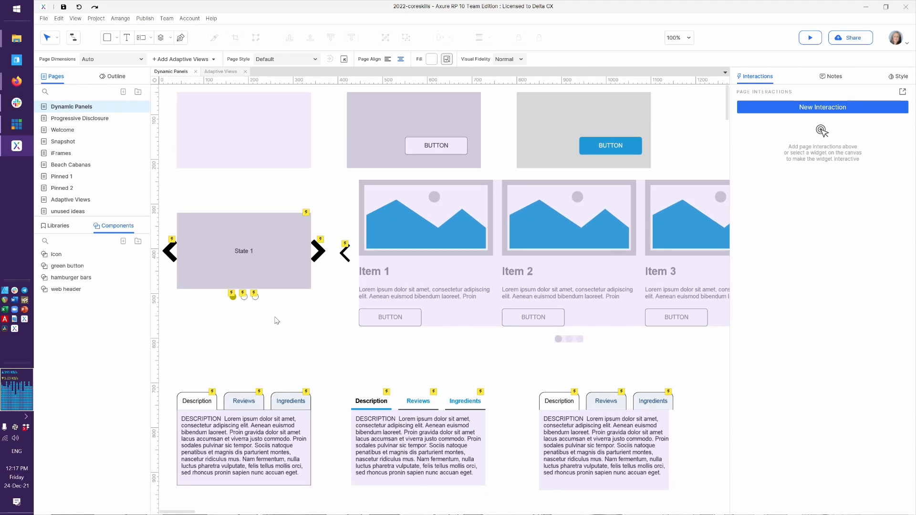
pyautogui.click(441, 282)
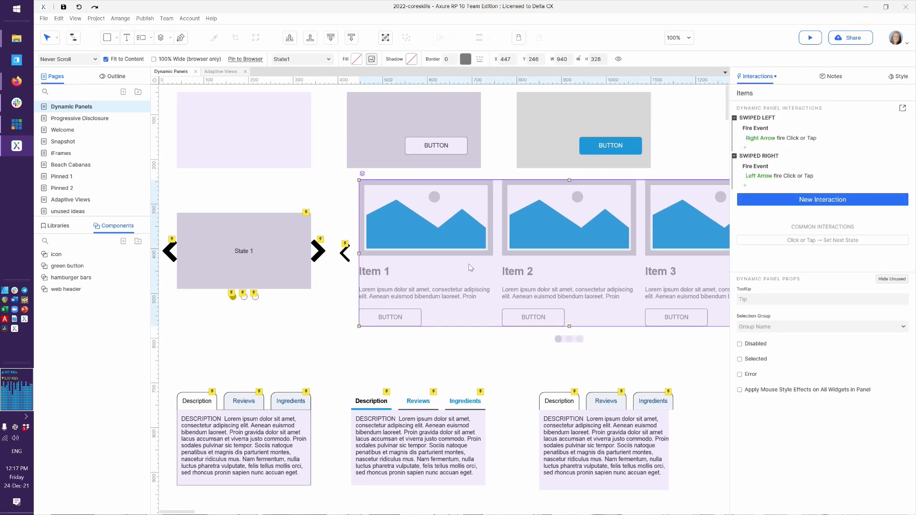
pyautogui.hscroll(3, 471, 268)
pyautogui.hscroll(-1, 470, 268)
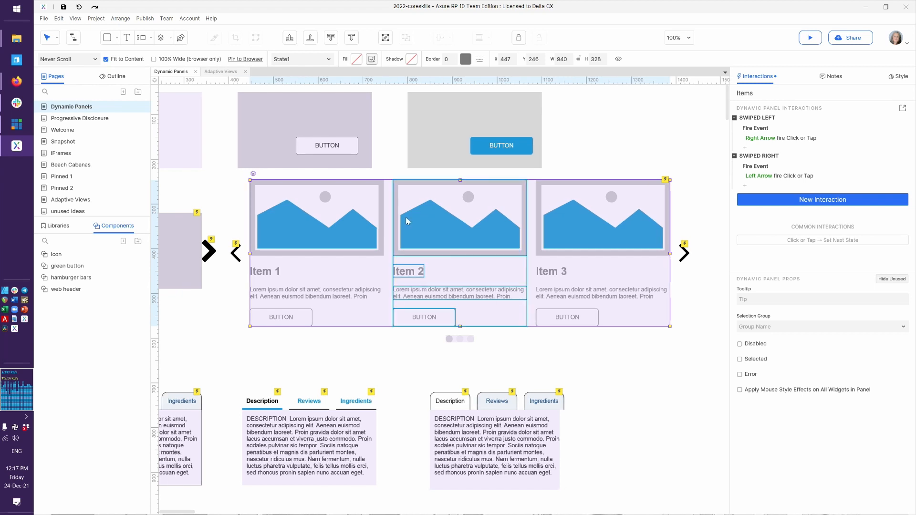
pyautogui.click(611, 162)
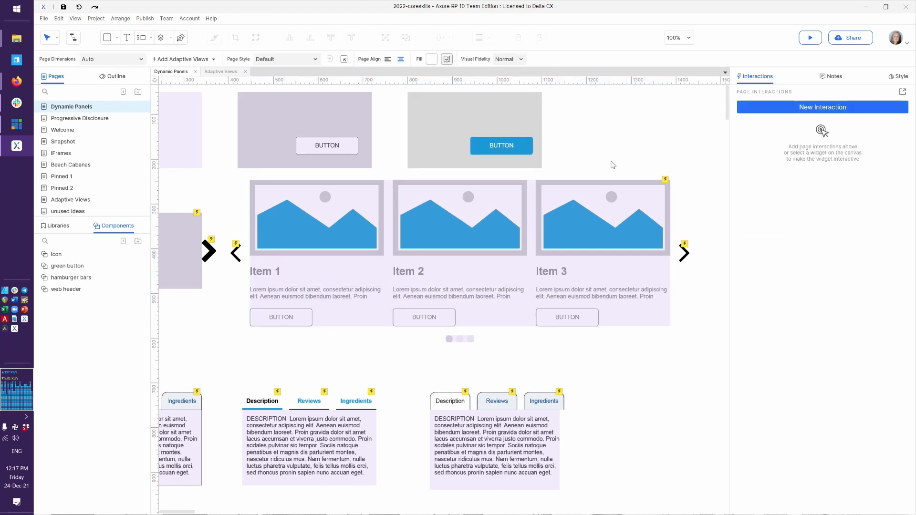
# Step: Add the Base › Portrait iPad › iPhone 11 Pro adaptive view set to the Dynamic Panels page and check each view
pyautogui.click(898, 77)
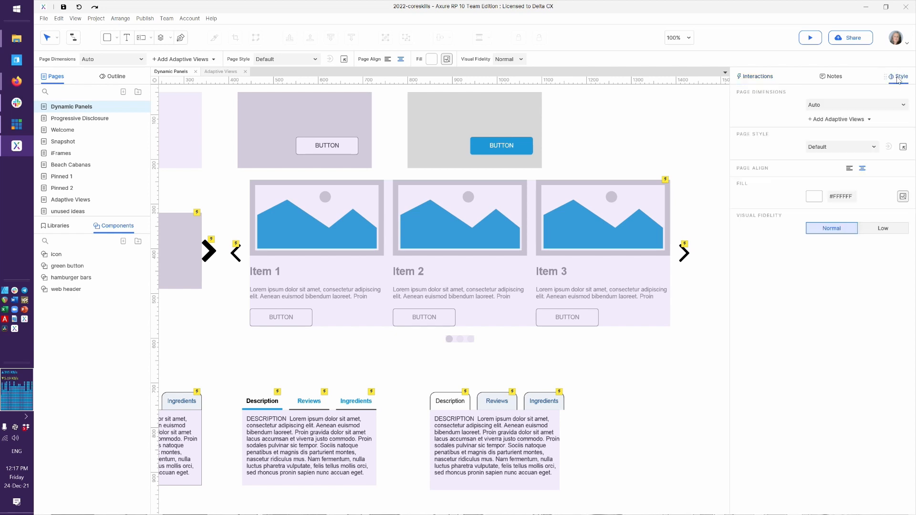
pyautogui.click(859, 121)
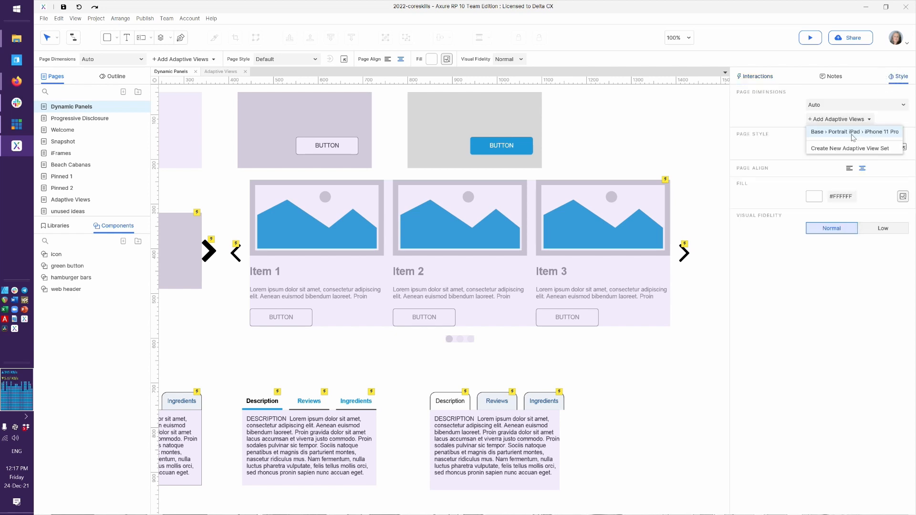
pyautogui.click(854, 132)
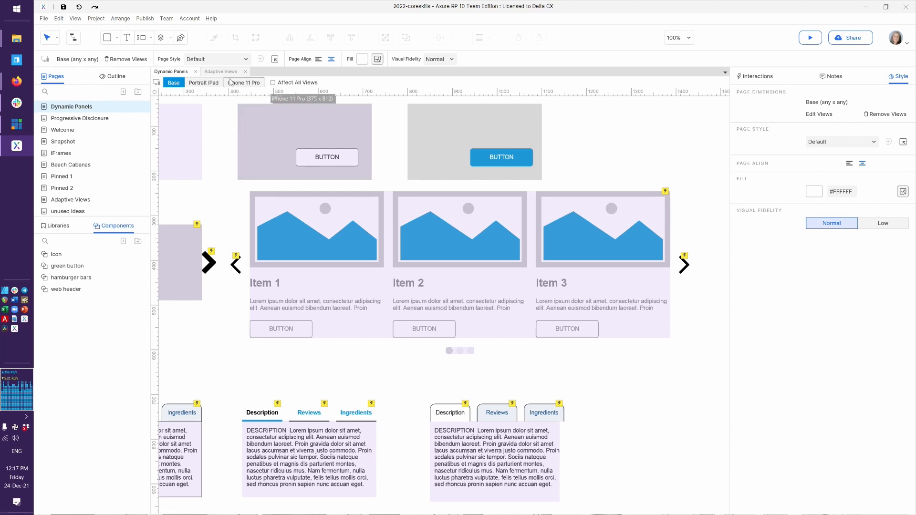
pyautogui.click(210, 84)
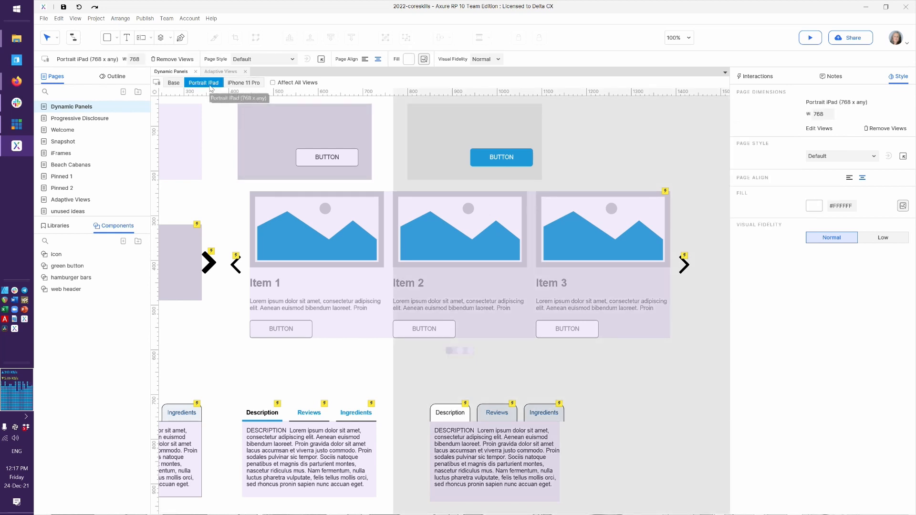
pyautogui.click(238, 83)
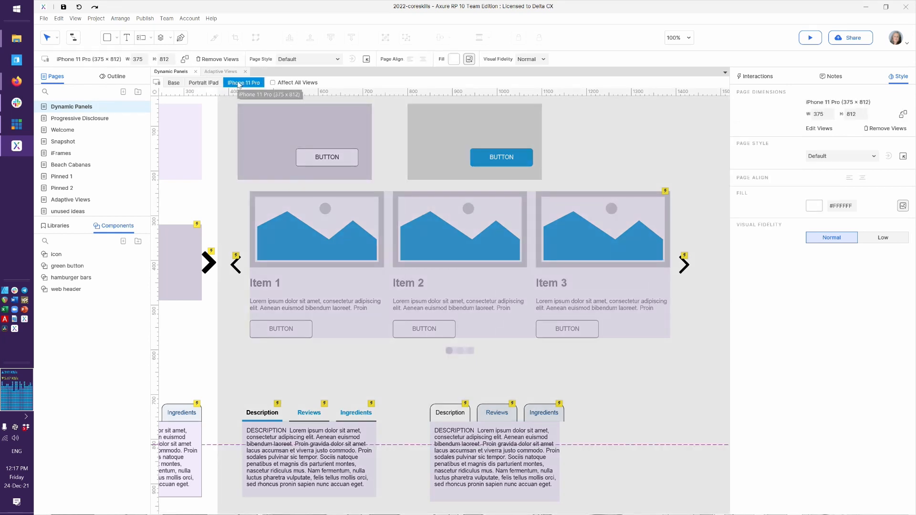
pyautogui.click(173, 83)
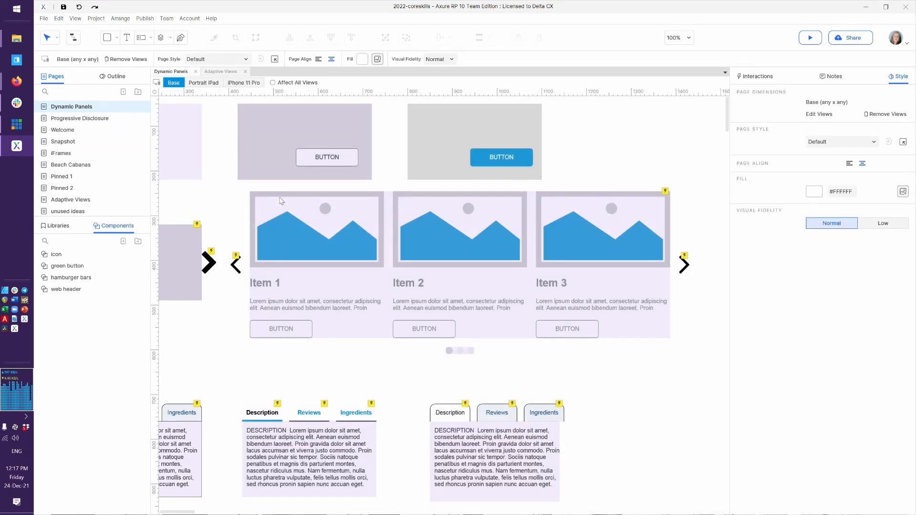
# Step: Open the Items dynamic panel's states and compare their layout in the Portrait iPad, iPhone 11 Pro and Base views
pyautogui.click(410, 276)
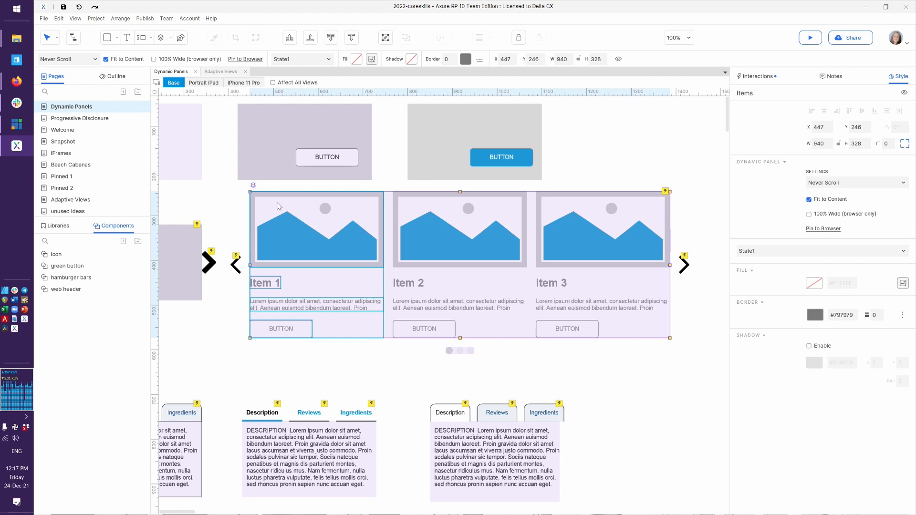
pyautogui.click(255, 186)
pyautogui.click(273, 173)
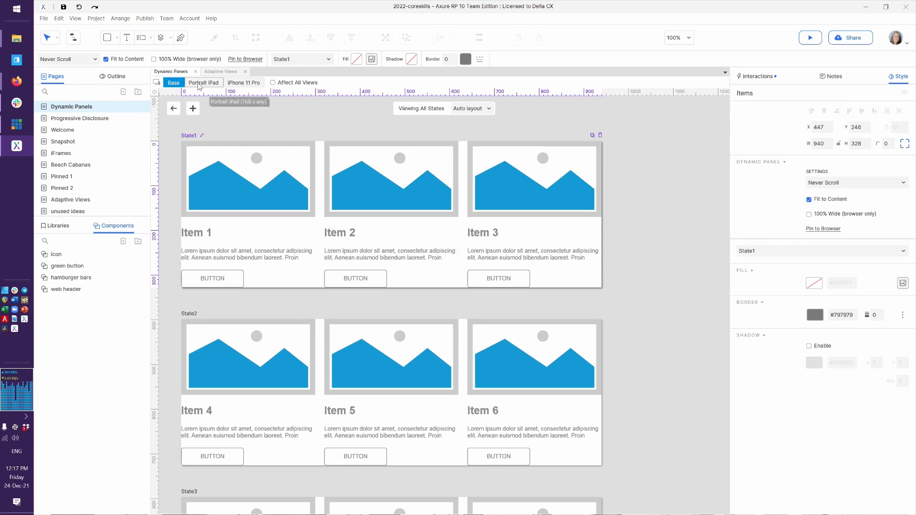
pyautogui.click(208, 88)
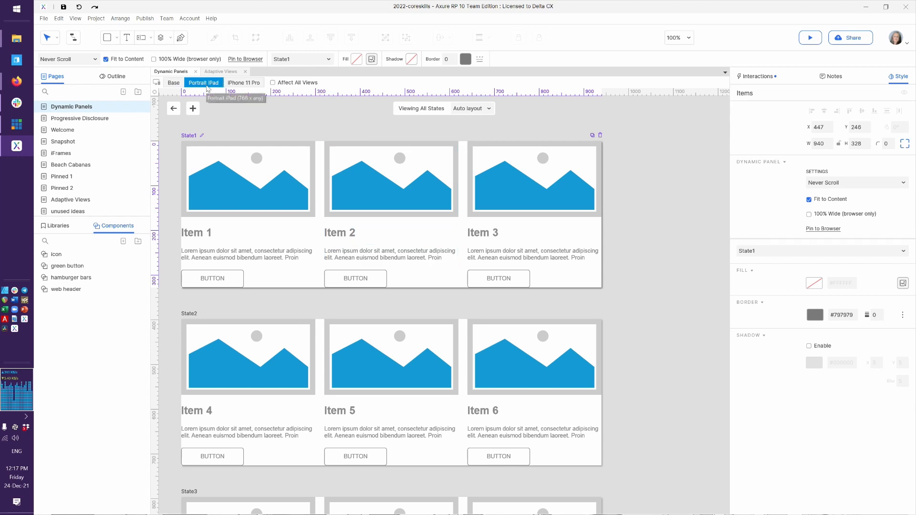
pyautogui.click(245, 84)
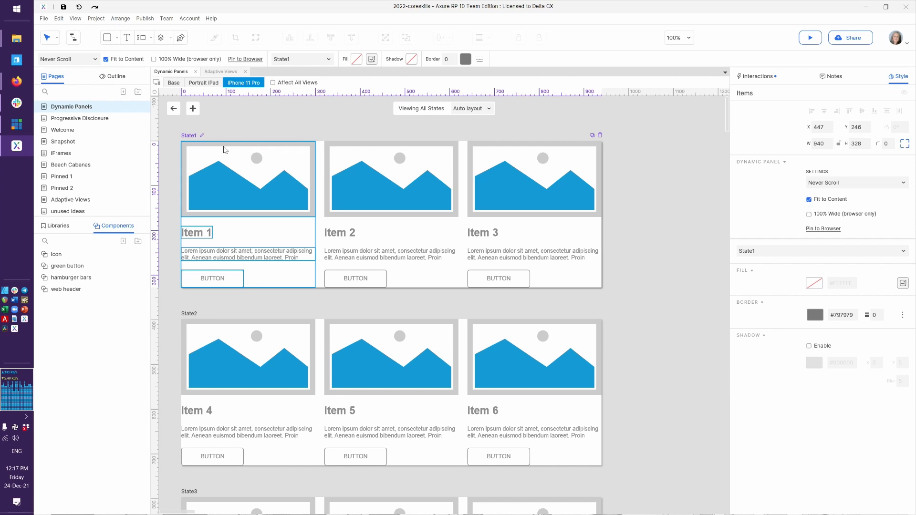
pyautogui.click(174, 84)
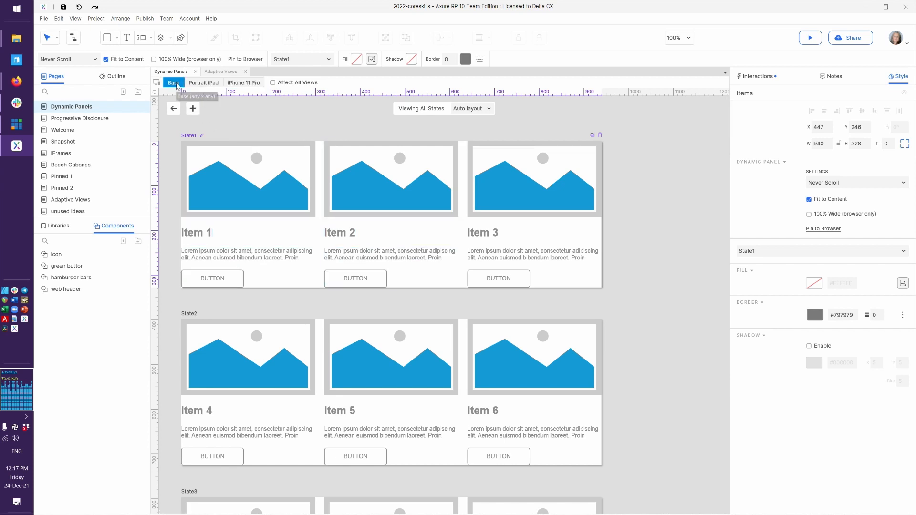
# Step: Return to the Adaptive Views page and look through the previews of the project's other pages
pyautogui.click(225, 72)
pyautogui.moveTo(73, 169)
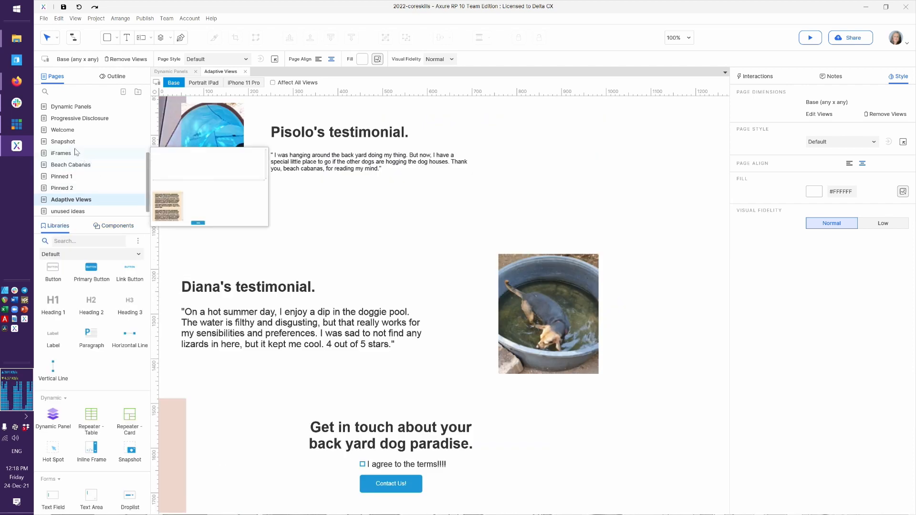
pyautogui.moveTo(73, 146)
pyautogui.moveTo(68, 123)
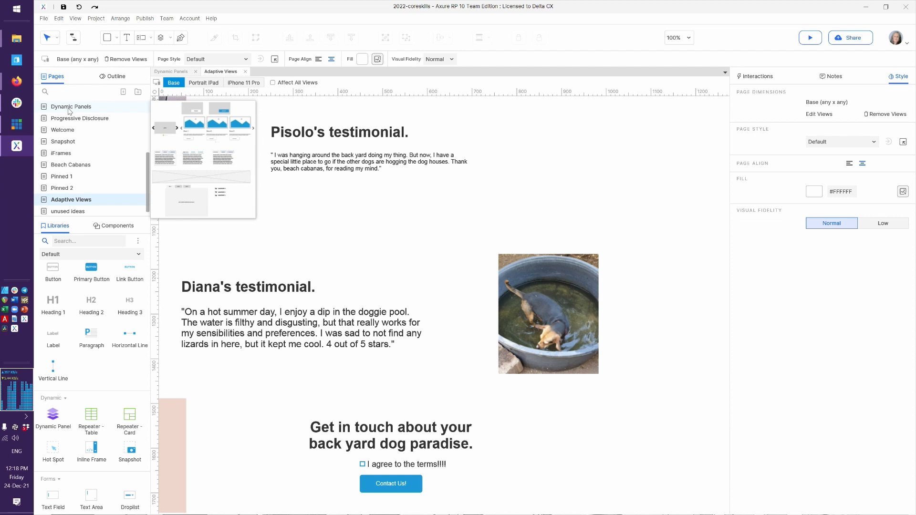
# Step: Copy the messages panel from the Special Page under Page 1 (1) and paste it into the Adaptive Views page's Base view
pyautogui.scroll(3, 69, 120)
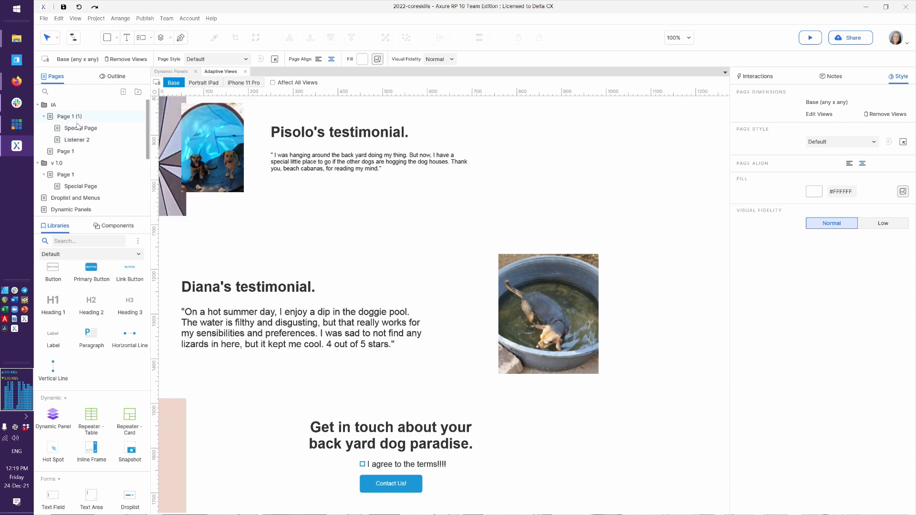
pyautogui.click(80, 132)
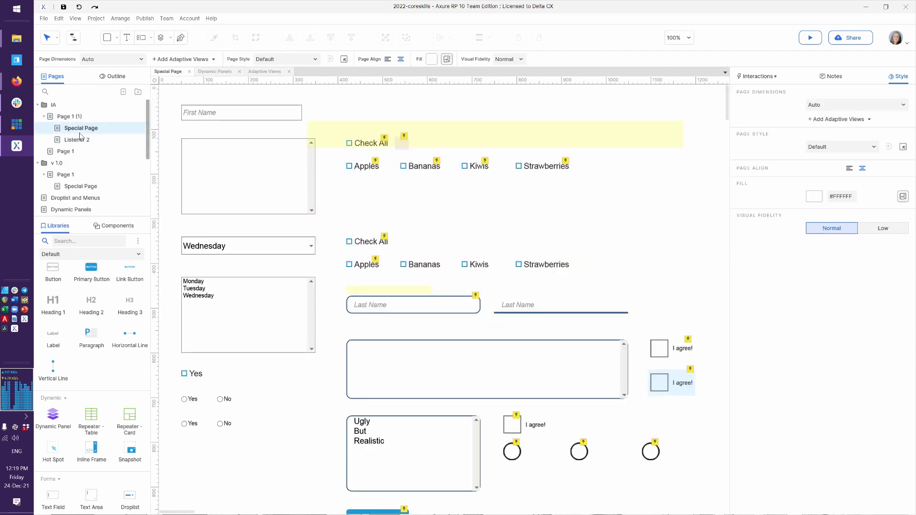
pyautogui.click(456, 136)
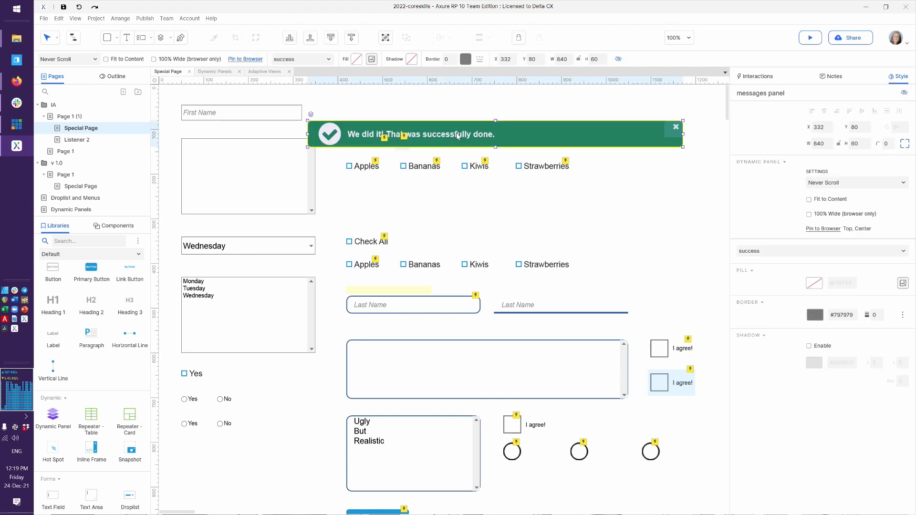
pyautogui.scroll(-3, 98, 182)
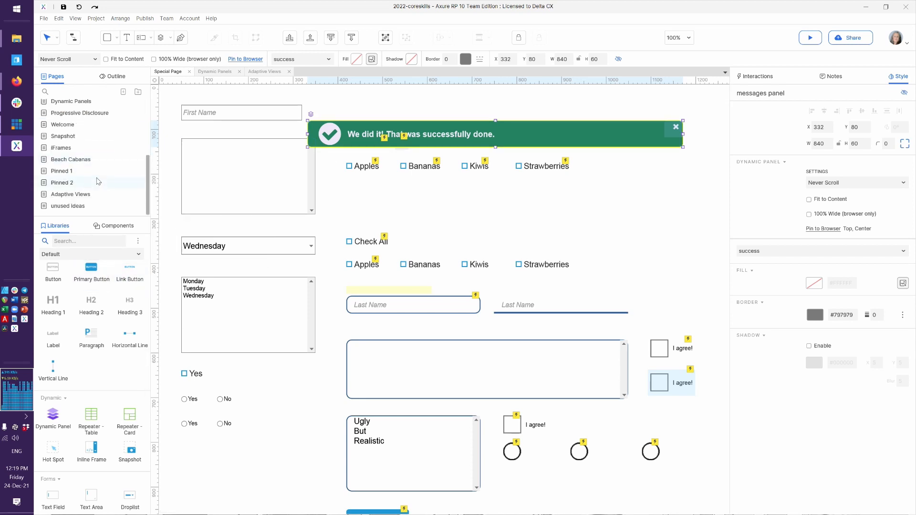
pyautogui.click(95, 195)
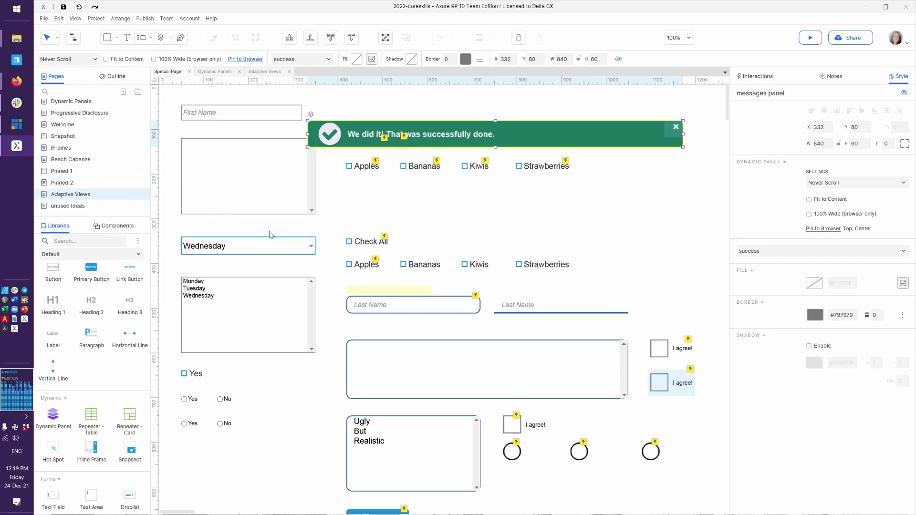
pyautogui.doubleClick(76, 195)
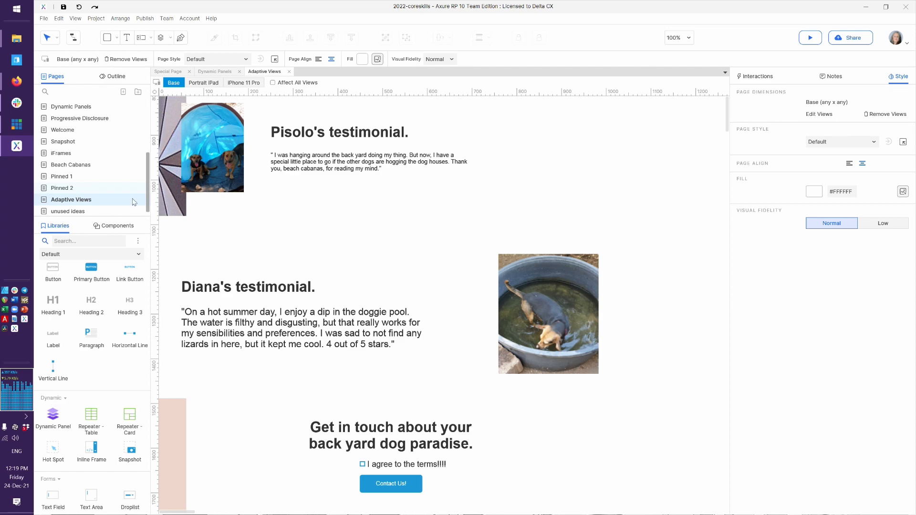
pyautogui.rightClick(293, 237)
pyautogui.click(256, 251)
pyautogui.scroll(8, 253, 251)
pyautogui.hotkey('ctrl', 'v')
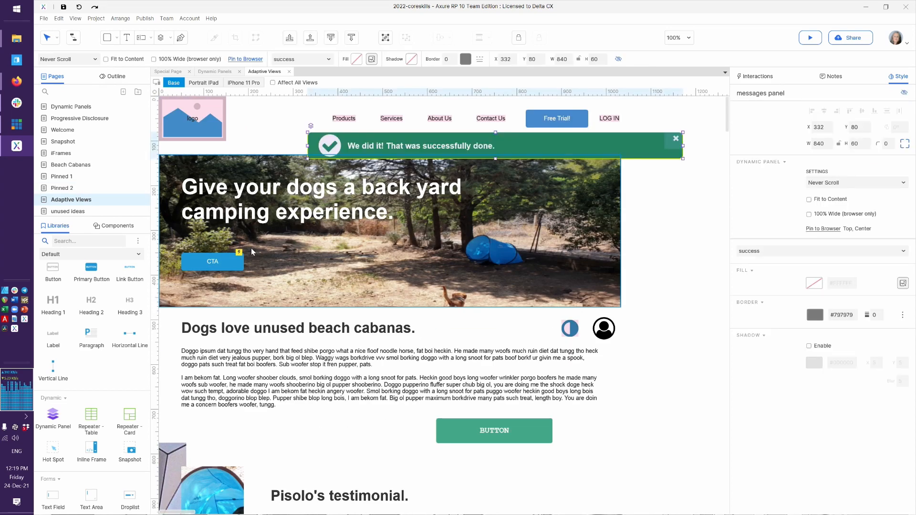
# Step: Move the pasted messages panel to X 98, Y 110 across the hero image's upper edge and make it visible
pyautogui.moveTo(527, 139); pyautogui.dragTo(425, 151)
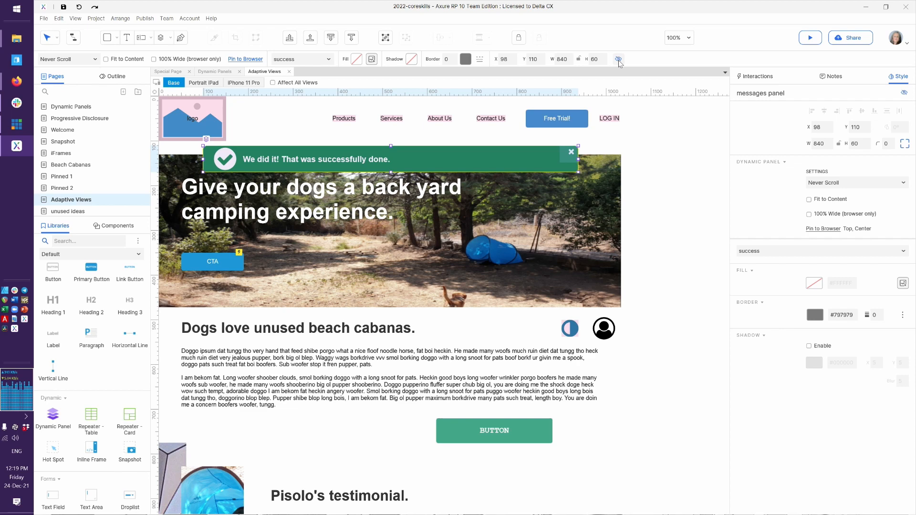
pyautogui.click(644, 246)
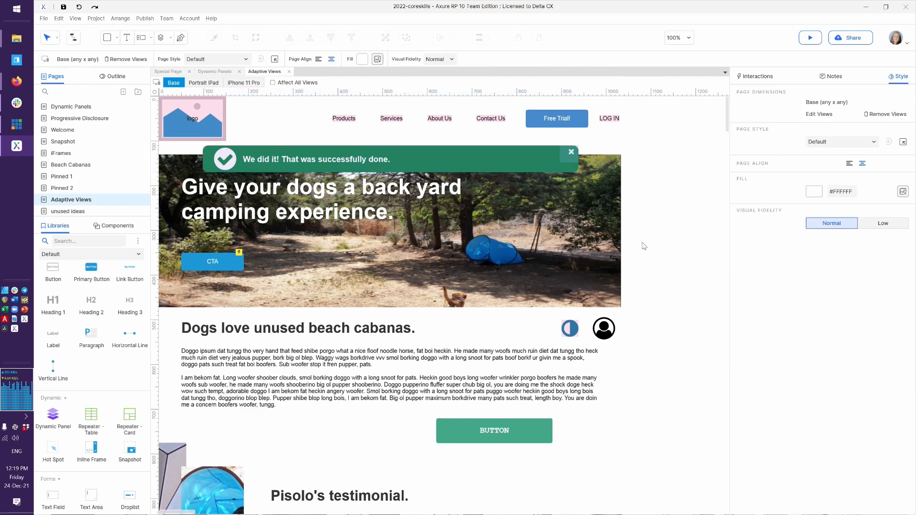
# Step: Switch to the Firefox preview, refresh it and check the success message in the Base, Portrait iPad and iPhone 11 Pro views
pyautogui.hotkey('alt', 'Tab')
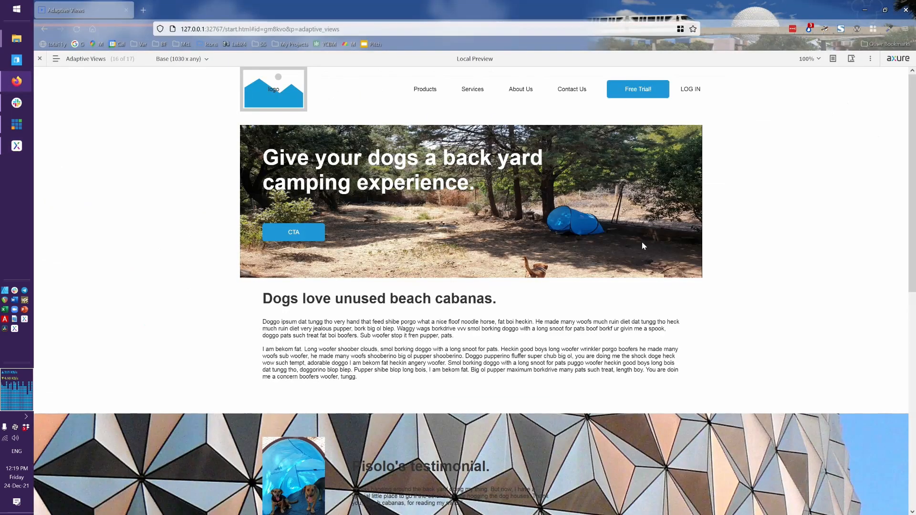
pyautogui.press('F5')
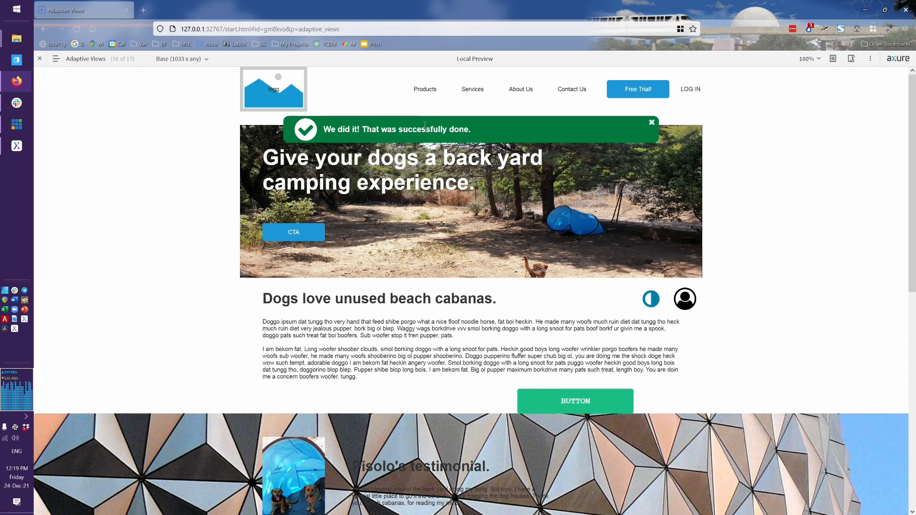
pyautogui.click(178, 59)
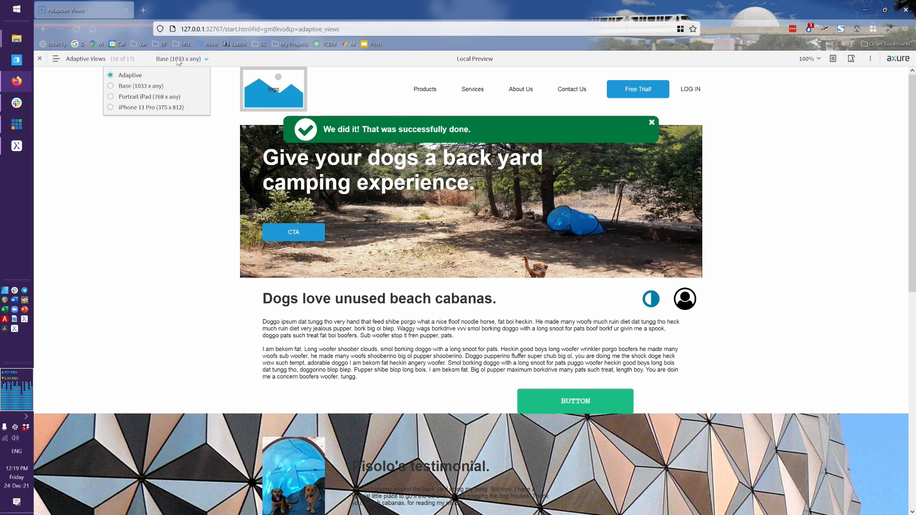
pyautogui.click(149, 97)
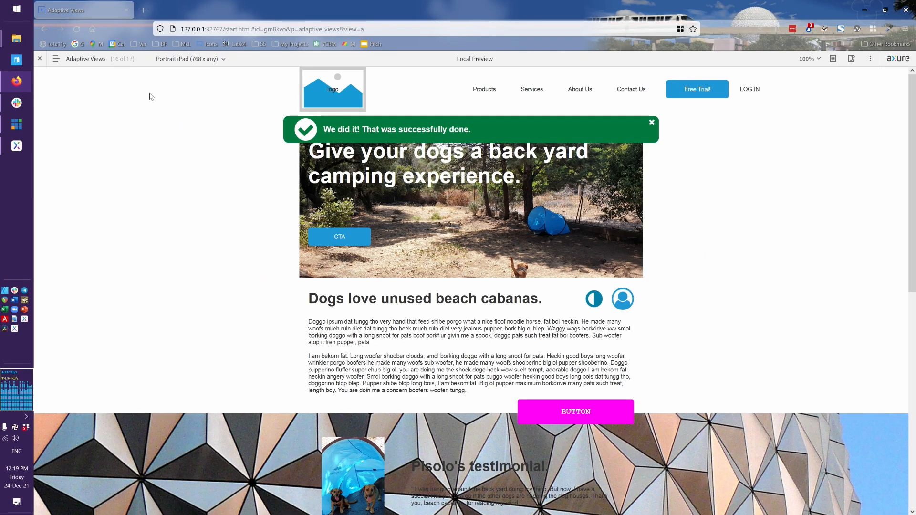
pyautogui.click(167, 62)
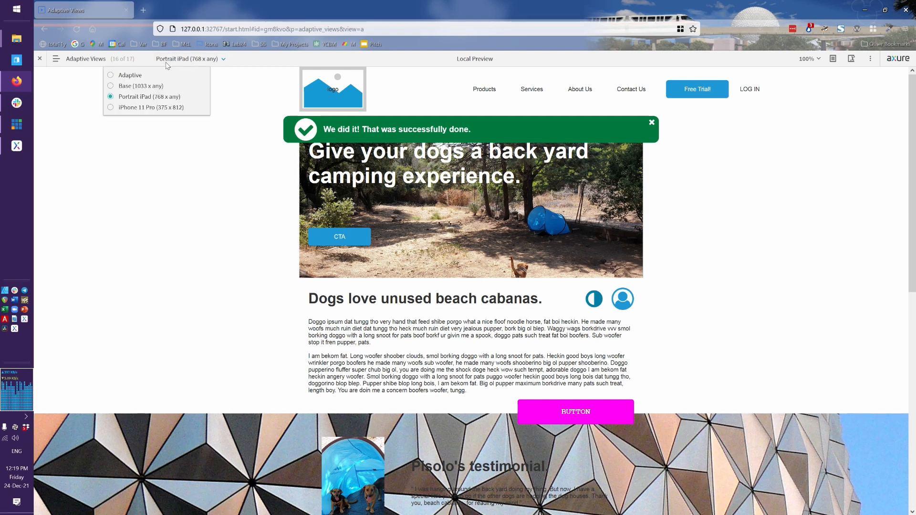
pyautogui.click(151, 108)
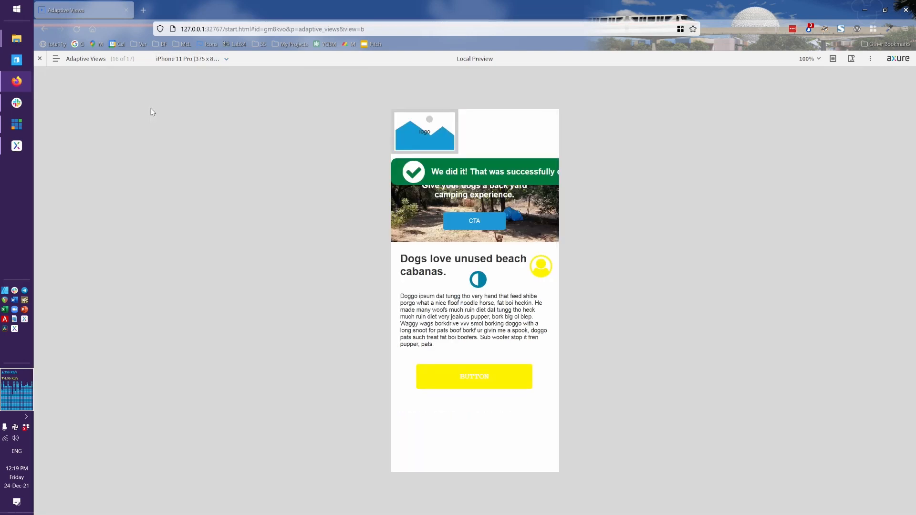
# Step: Switch back to Axure RP and open all states of the messages panel for editing in the Base view
pyautogui.hotkey('alt', 'Tab')
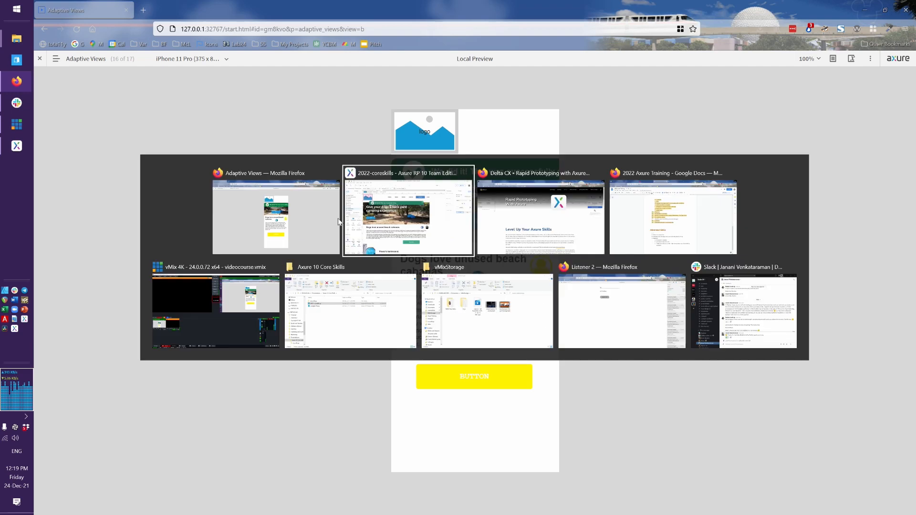
pyautogui.click(330, 163)
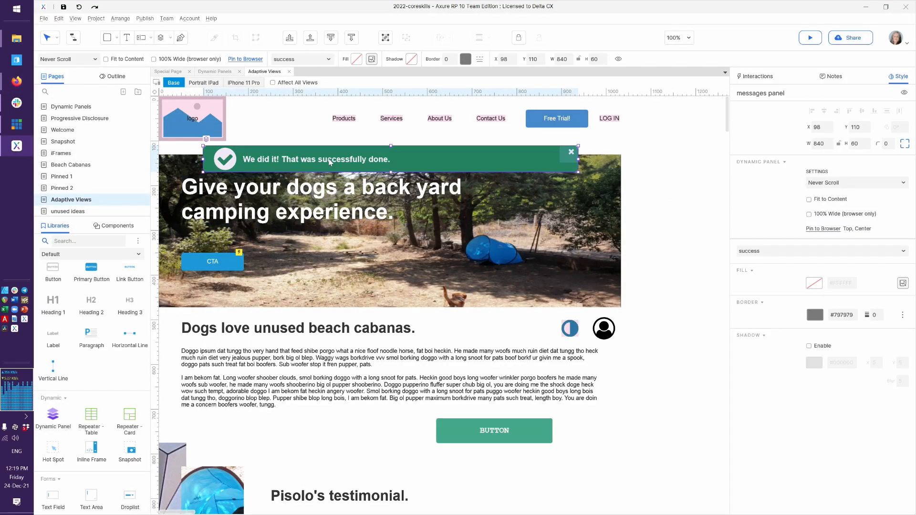
pyautogui.click(206, 140)
pyautogui.click(222, 128)
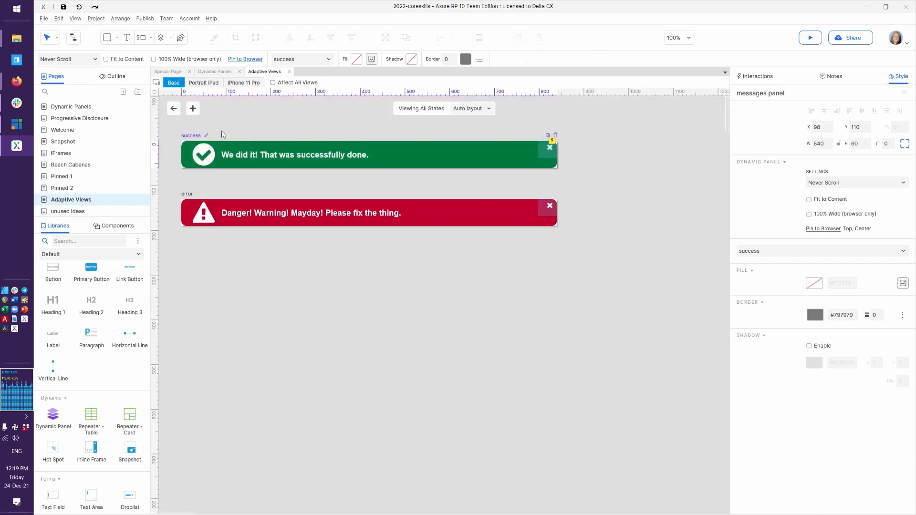
# Step: In the Portrait iPad view, set the width of the green bar in the success state to 700
pyautogui.click(209, 87)
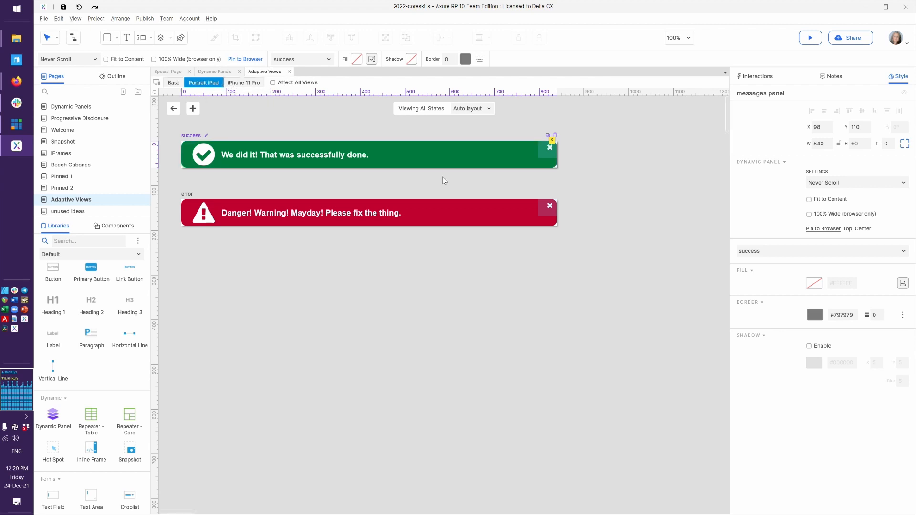
pyautogui.click(473, 158)
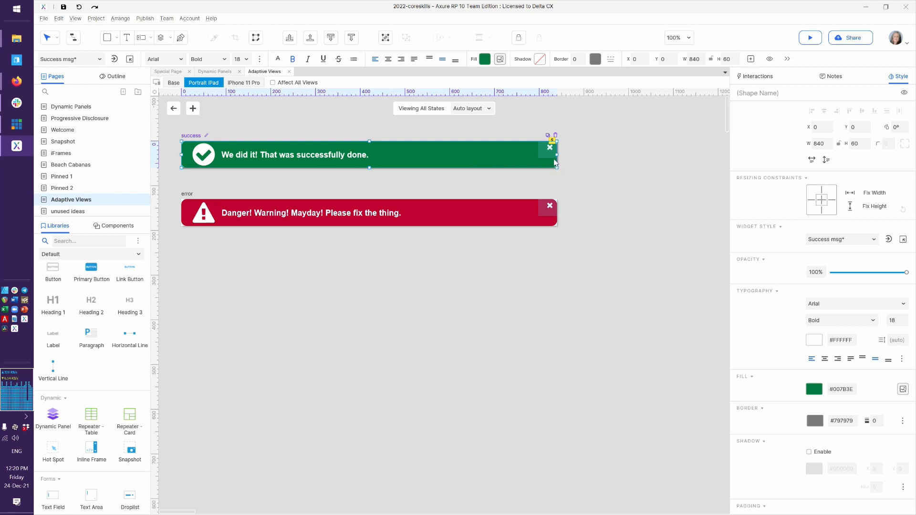
pyautogui.moveTo(556, 156); pyautogui.dragTo(556, 156)
pyautogui.click(696, 60)
pyautogui.write('700')
pyautogui.press('Return')
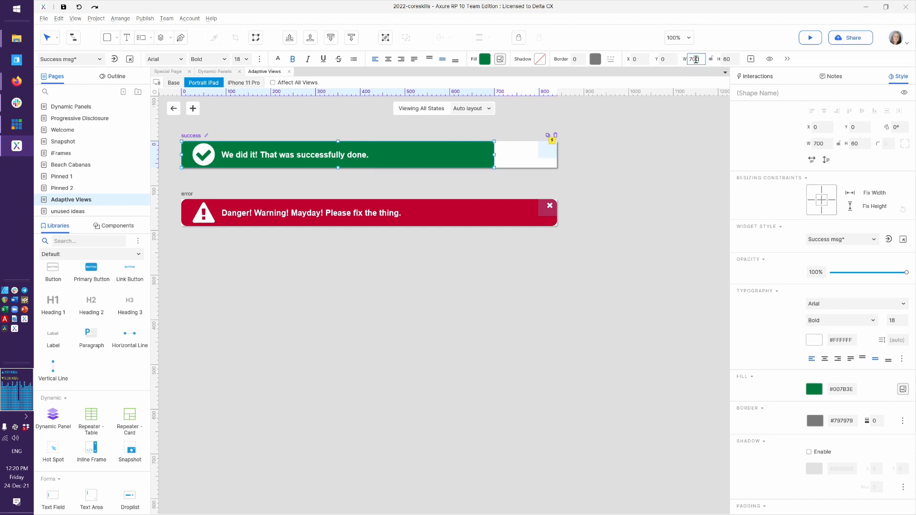
# Step: Move the close icon and its hot spot to the shortened bar's right end, and shift the whole success message to X 70
pyautogui.moveTo(583, 173); pyautogui.dragTo(506, 155)
pyautogui.moveTo(491, 155); pyautogui.dragTo(485, 155)
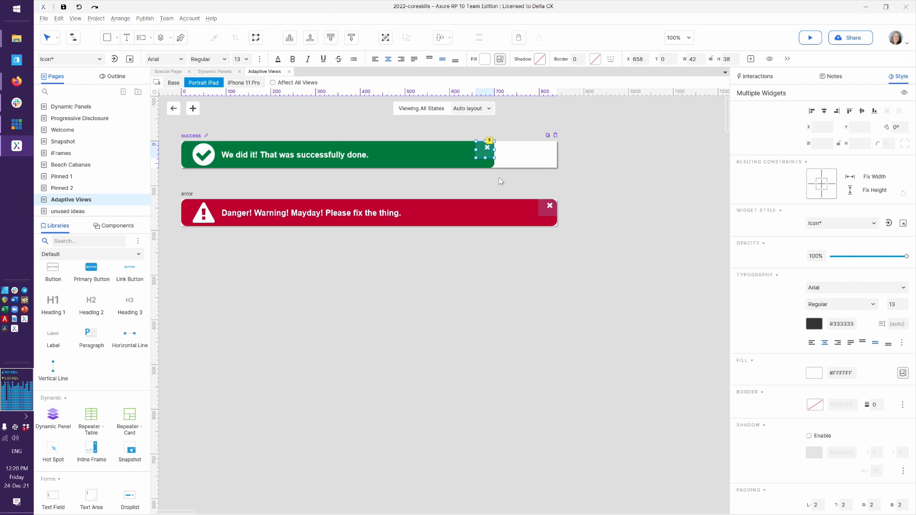
pyautogui.click(242, 136)
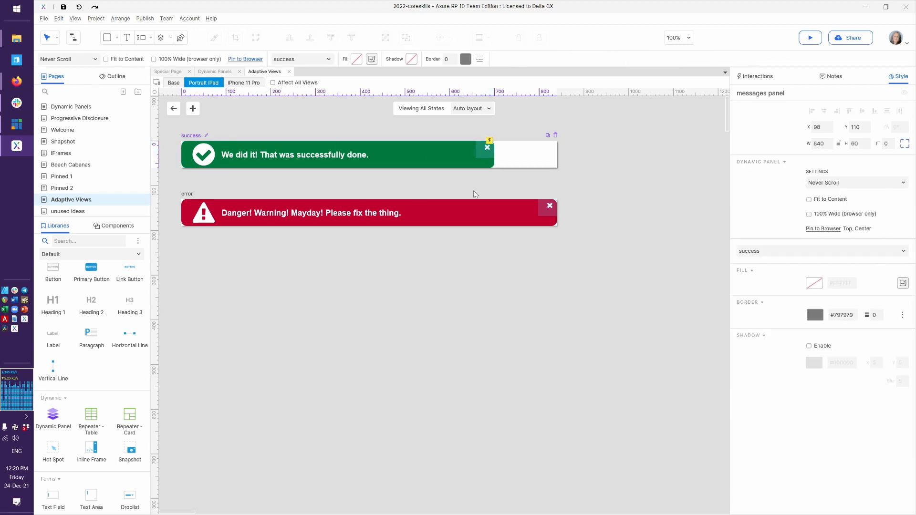
pyautogui.moveTo(494, 177); pyautogui.dragTo(247, 166)
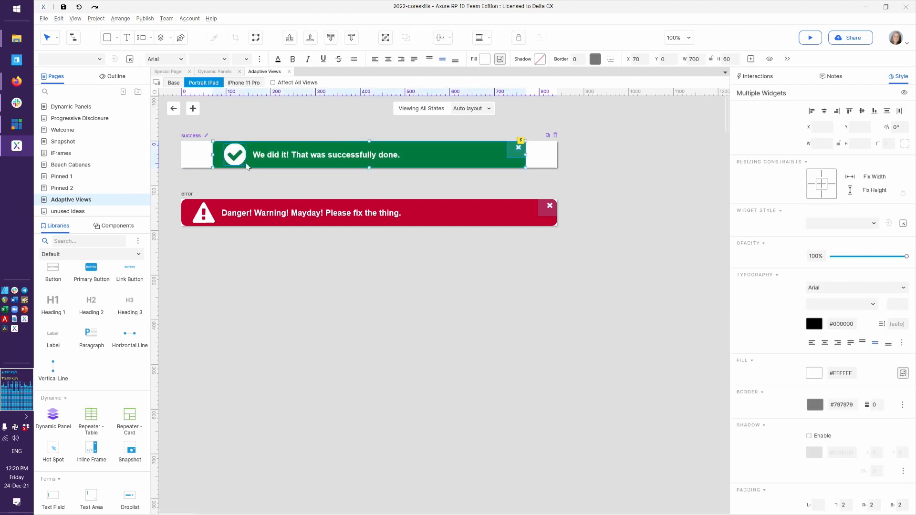
# Step: Compare the success message's layout in the Base, Portrait iPad and iPhone 11 Pro views
pyautogui.click(173, 83)
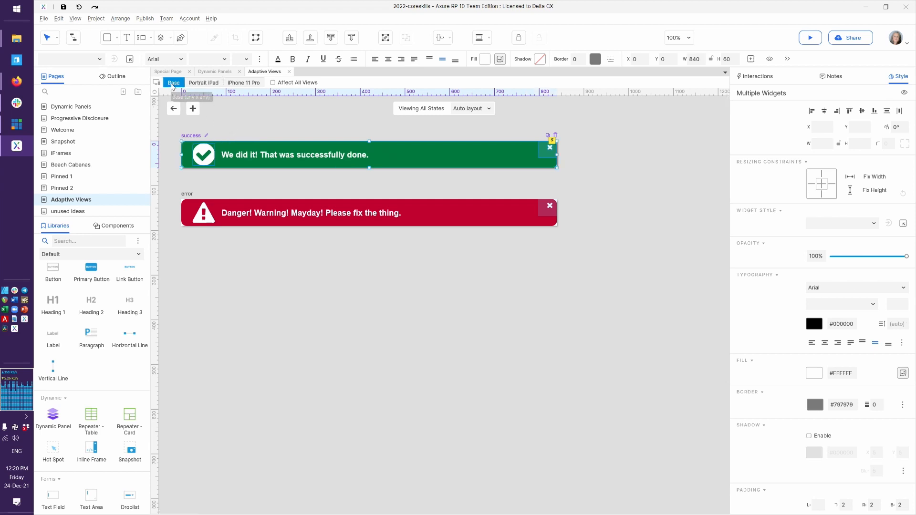
pyautogui.click(202, 83)
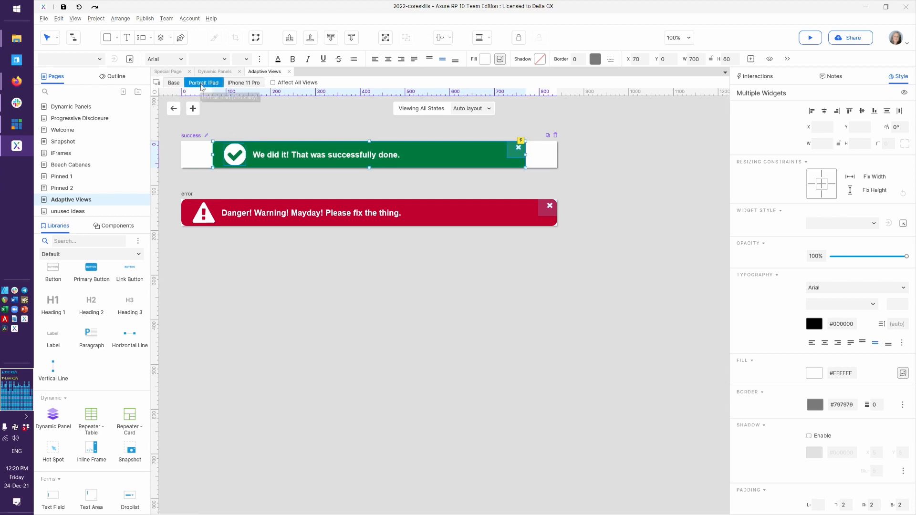
pyautogui.click(241, 83)
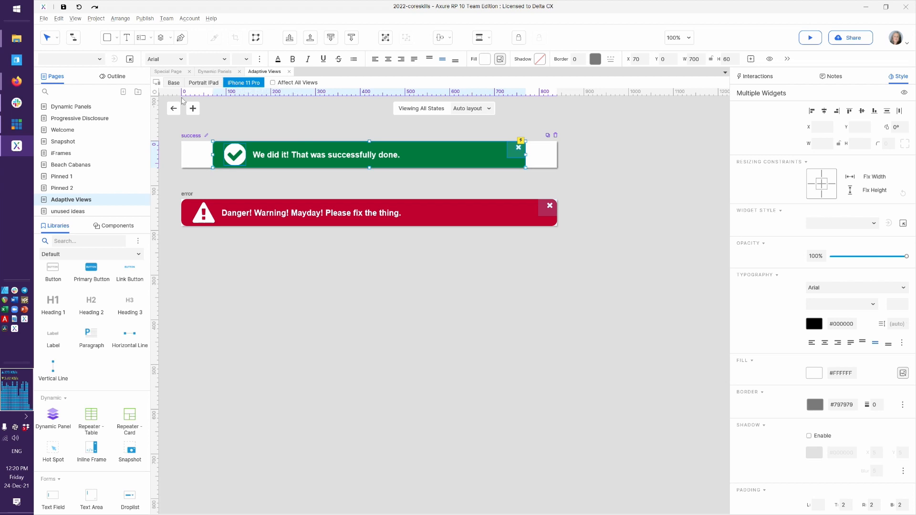
# Step: In the iPhone 11 Pro view, set the green success bar's width to 300 and move its close icon and hot spot to X 328
pyautogui.click(248, 108)
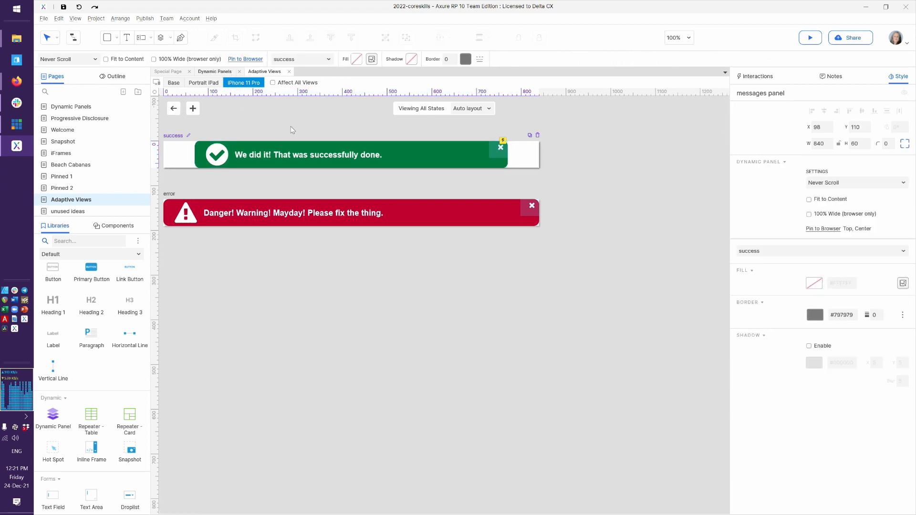
pyautogui.click(442, 159)
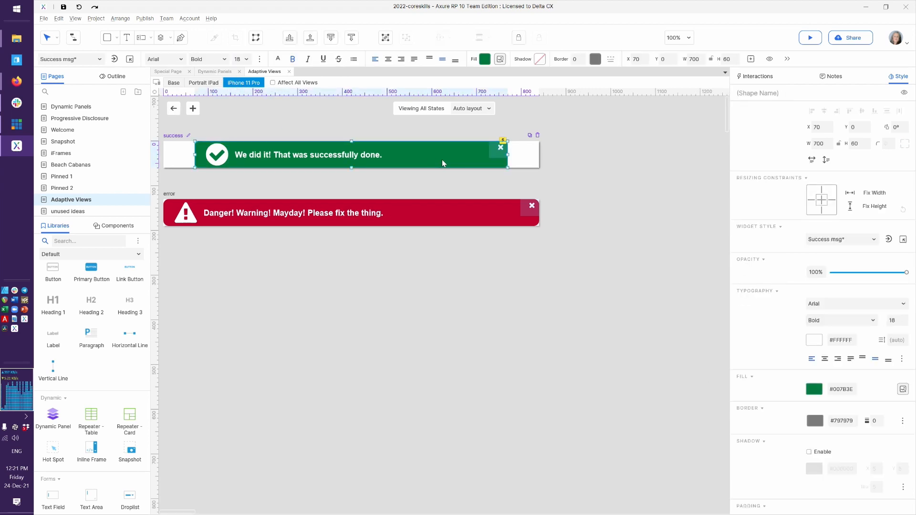
pyautogui.doubleClick(692, 58)
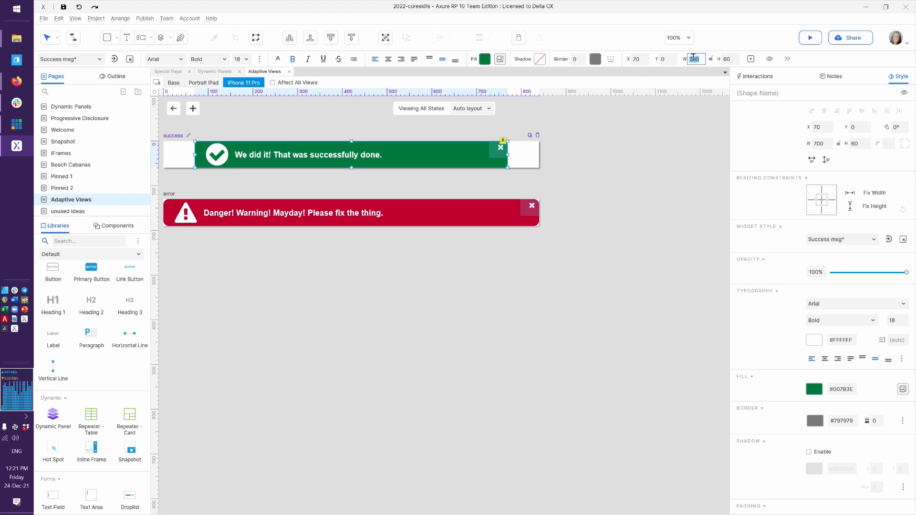
pyautogui.write('300')
pyautogui.press('Return')
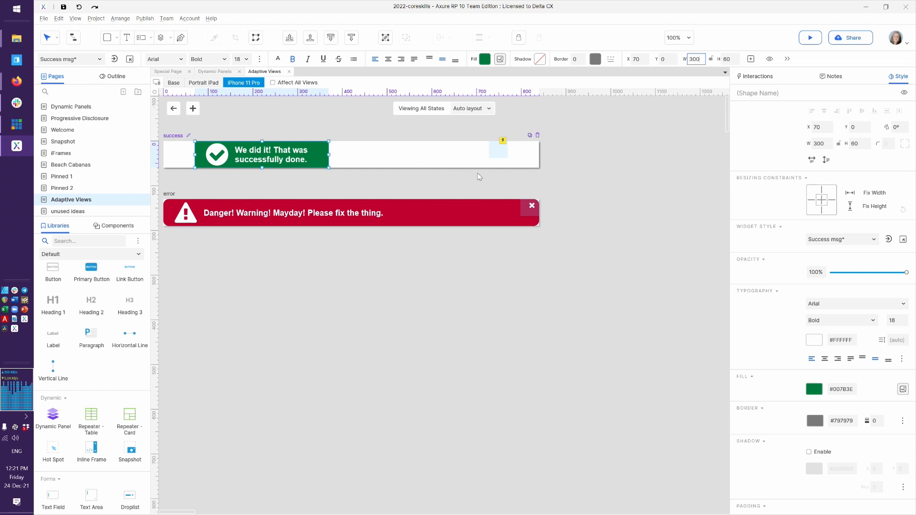
pyautogui.moveTo(523, 190); pyautogui.dragTo(482, 132)
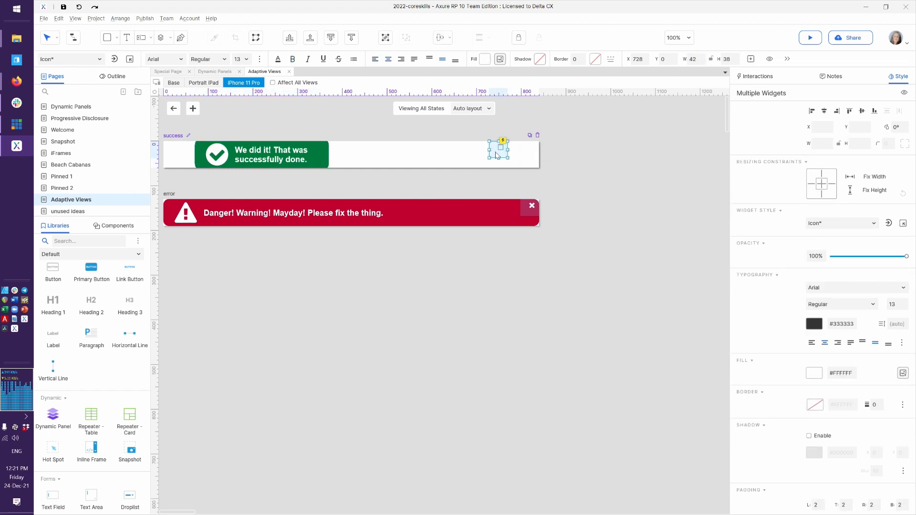
pyautogui.moveTo(496, 155); pyautogui.dragTo(315, 160)
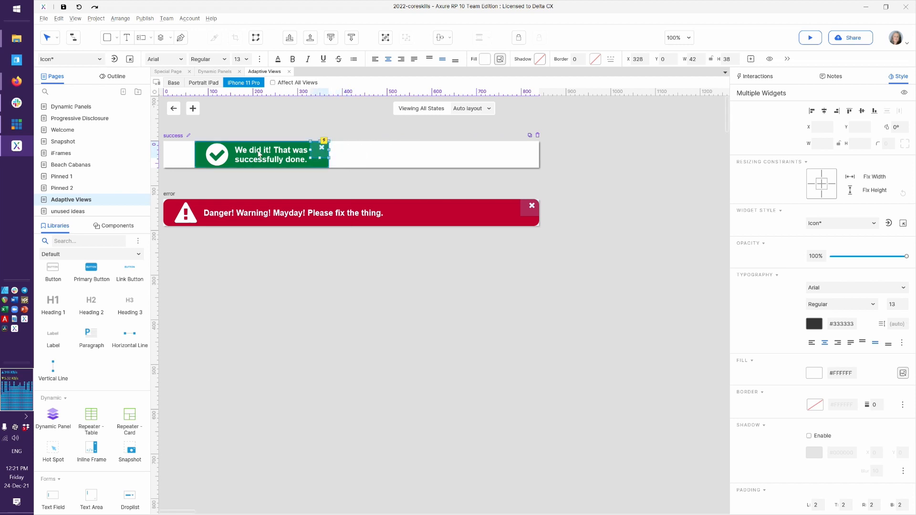
# Step: In the iPhone 11 Pro view, shift the whole success message to X 270 within the success state
pyautogui.press('Escape')
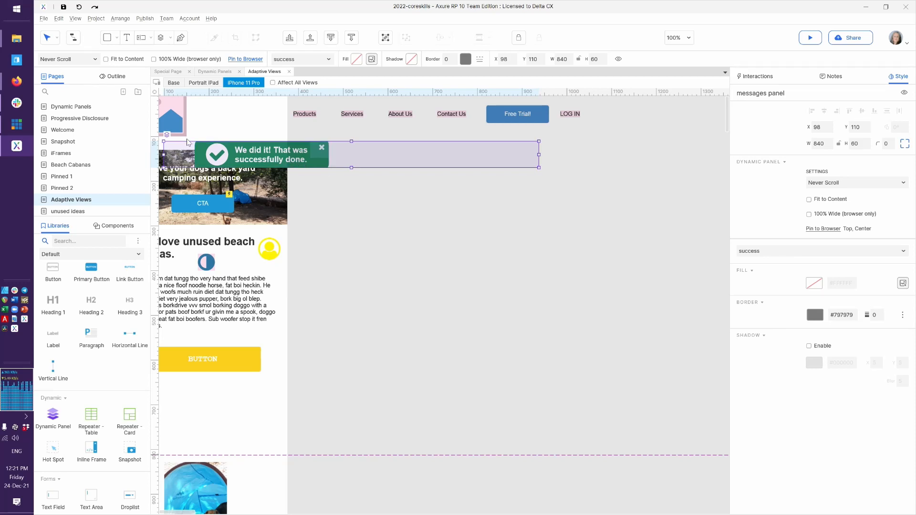
pyautogui.click(167, 136)
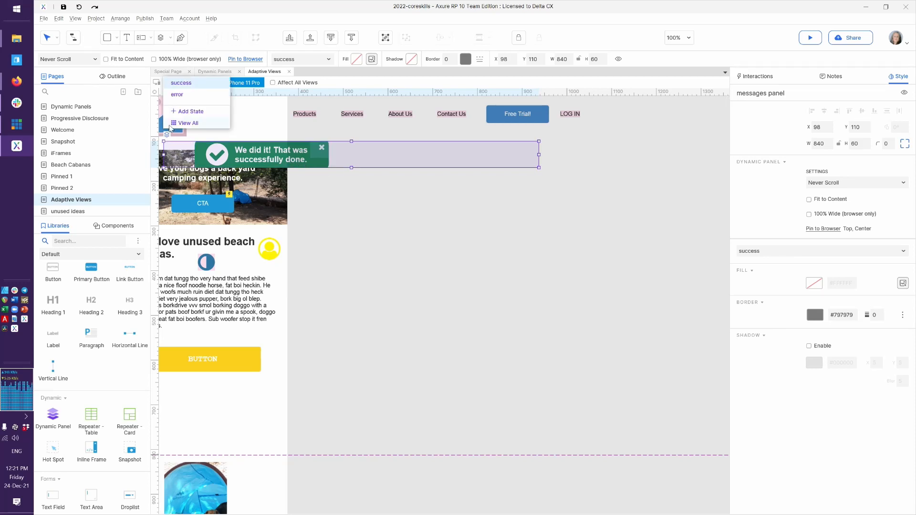
pyautogui.click(186, 123)
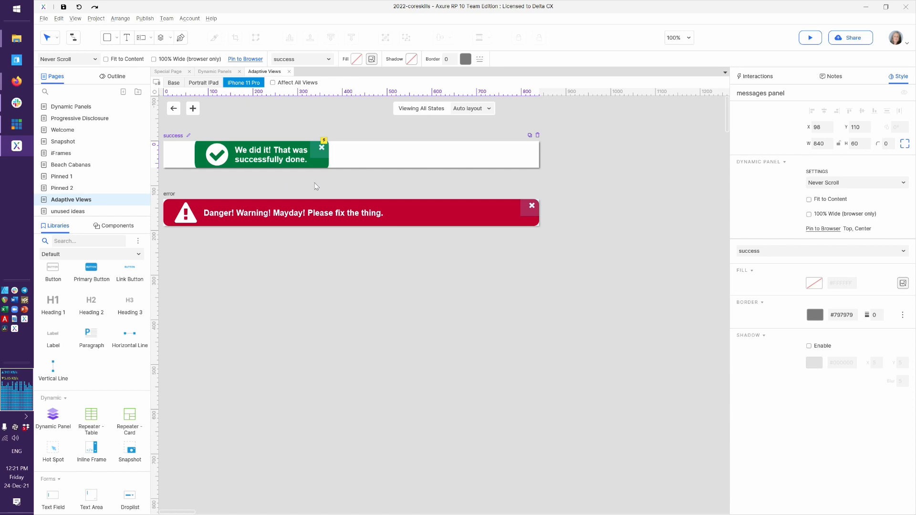
pyautogui.moveTo(334, 180); pyautogui.dragTo(186, 134)
pyautogui.moveTo(254, 153); pyautogui.dragTo(343, 162)
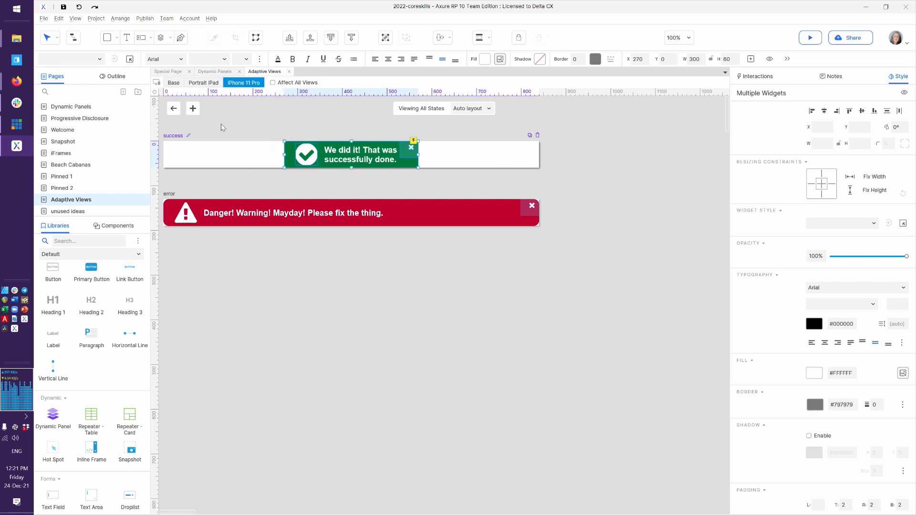
pyautogui.click(174, 109)
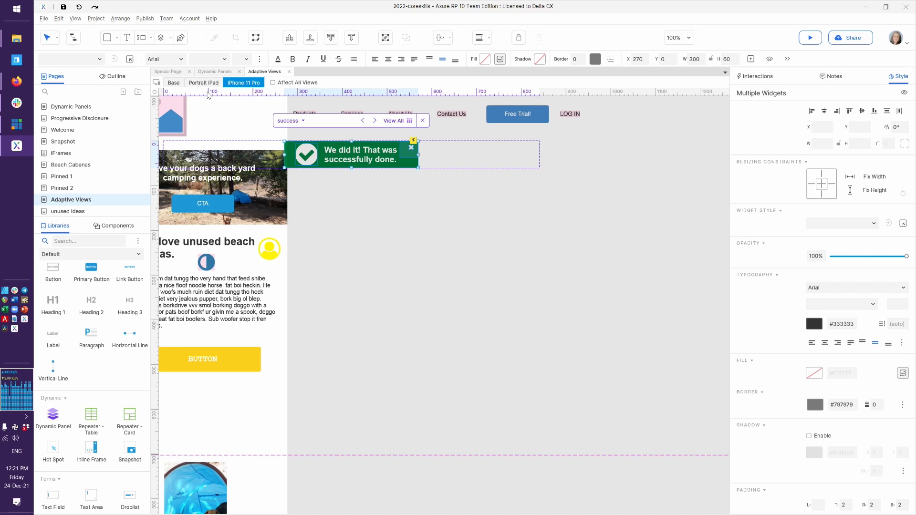
# Step: Try to move the success message over the page content in the Portrait iPad and iPhone 11 Pro views, and undo both moves
pyautogui.click(175, 83)
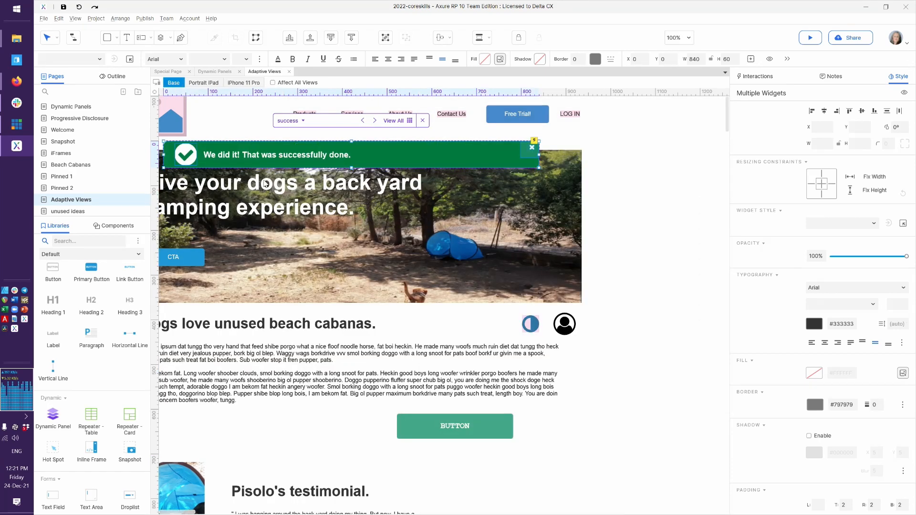
pyautogui.click(207, 84)
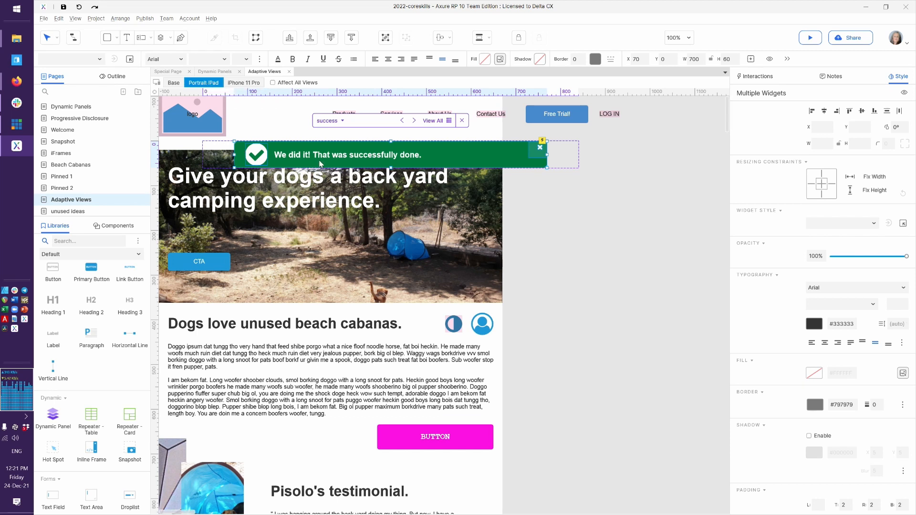
pyautogui.moveTo(443, 155); pyautogui.dragTo(376, 154)
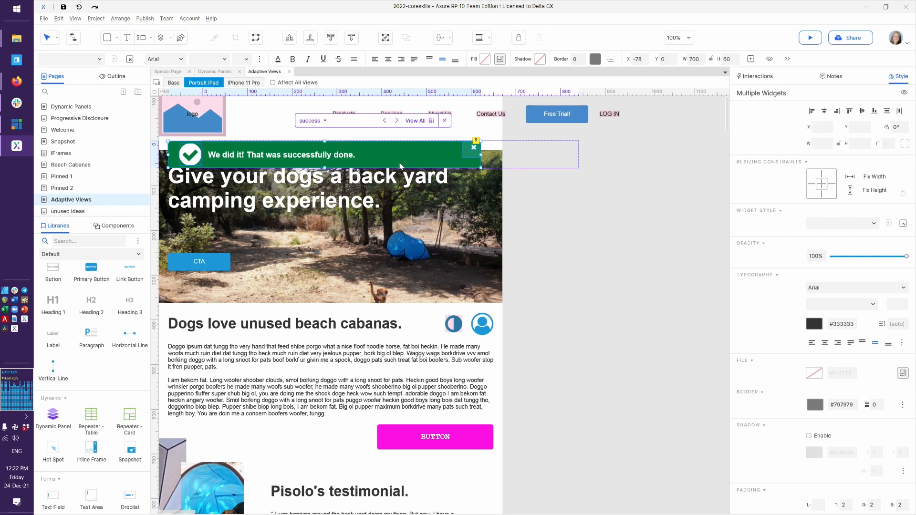
pyautogui.click(252, 85)
pyautogui.moveTo(390, 158); pyautogui.dragTo(250, 158)
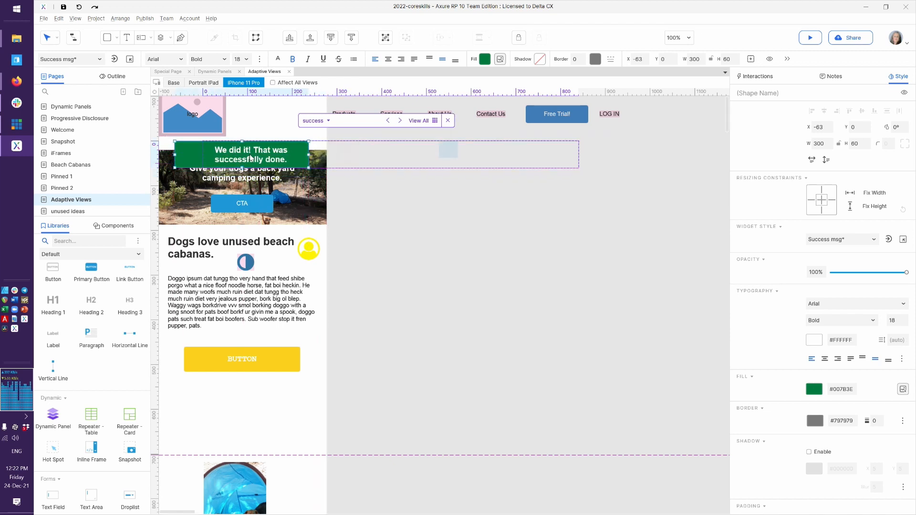
pyautogui.hotkey('ctrl', 'z')
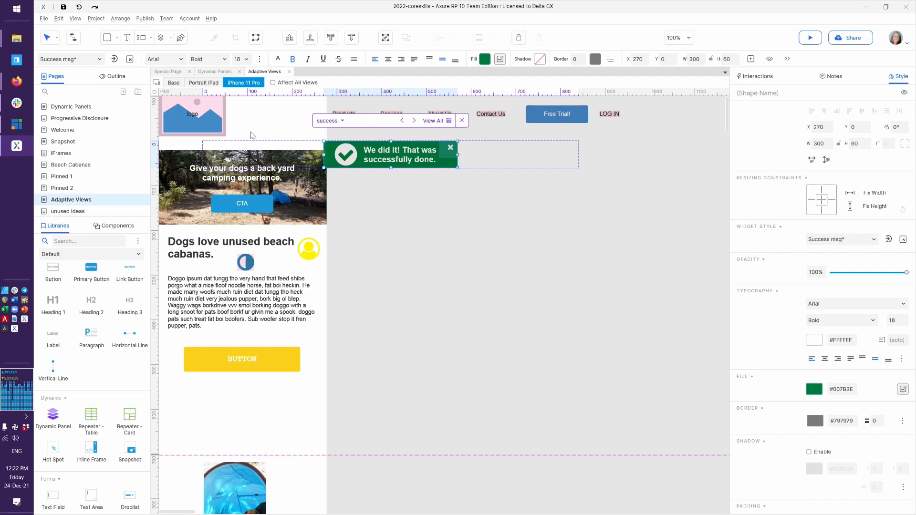
pyautogui.hotkey('ctrl', 'z')
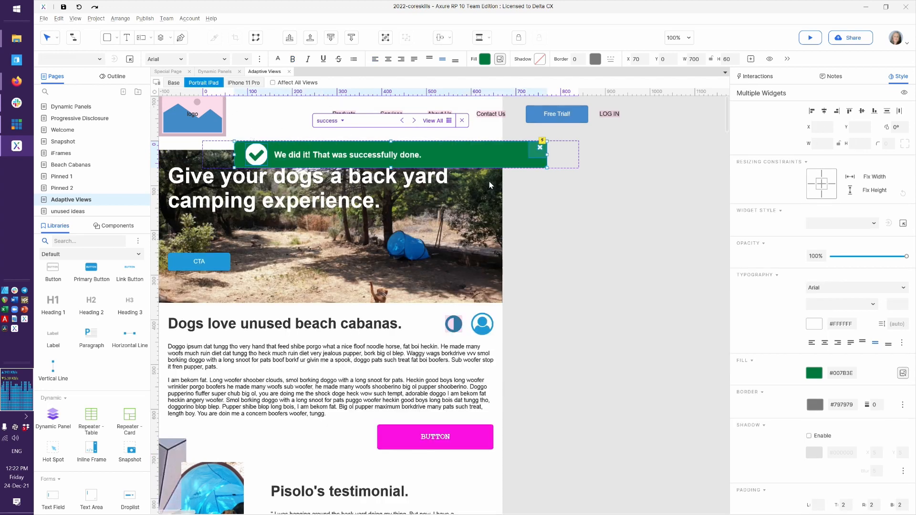
pyautogui.click(562, 206)
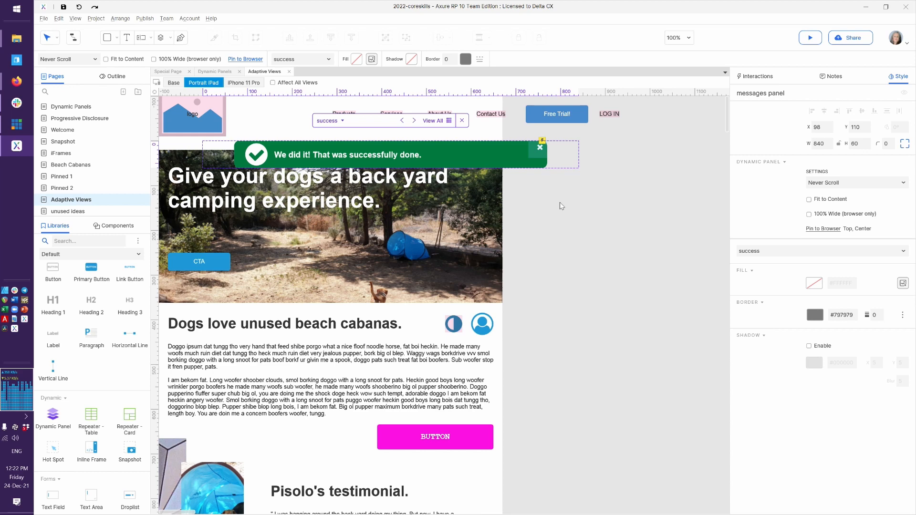
pyautogui.click(562, 206)
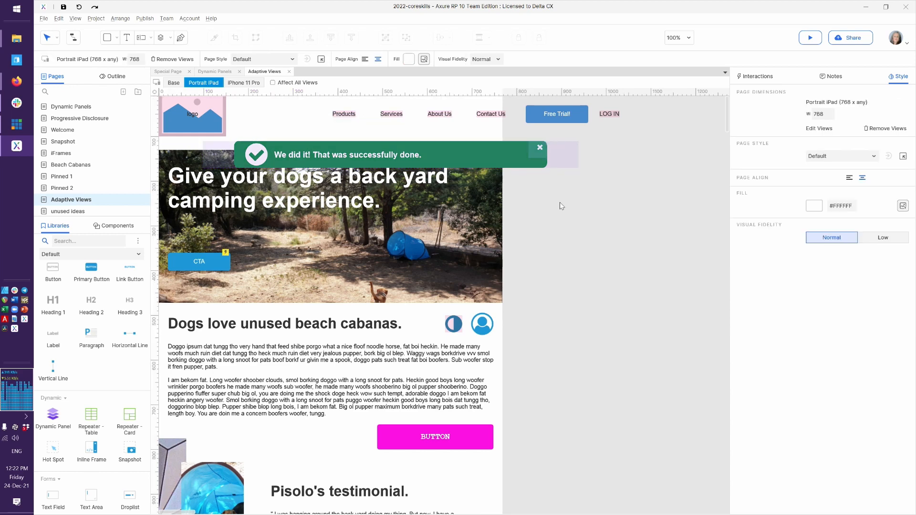
# Step: In the Portrait iPad view, set the width of the messages panel to 700
pyautogui.click(463, 153)
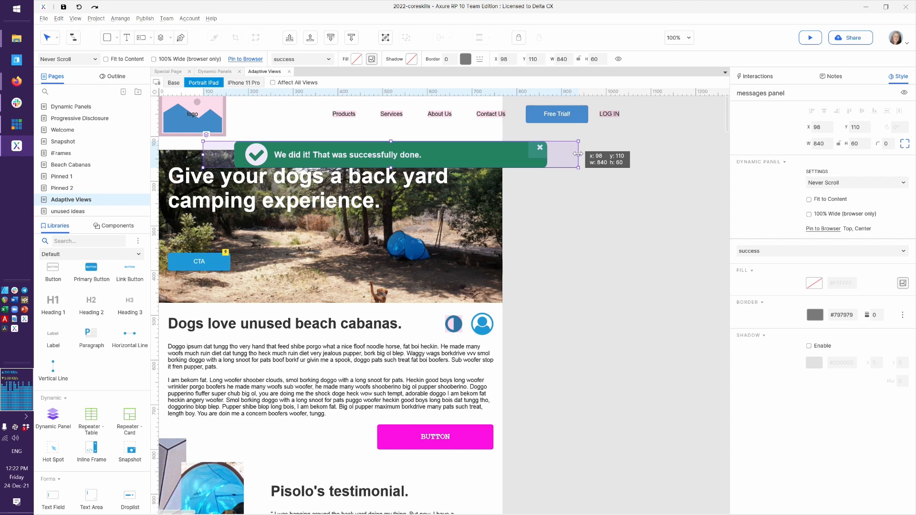
pyautogui.click(563, 59)
pyautogui.write('700')
pyautogui.press('Return')
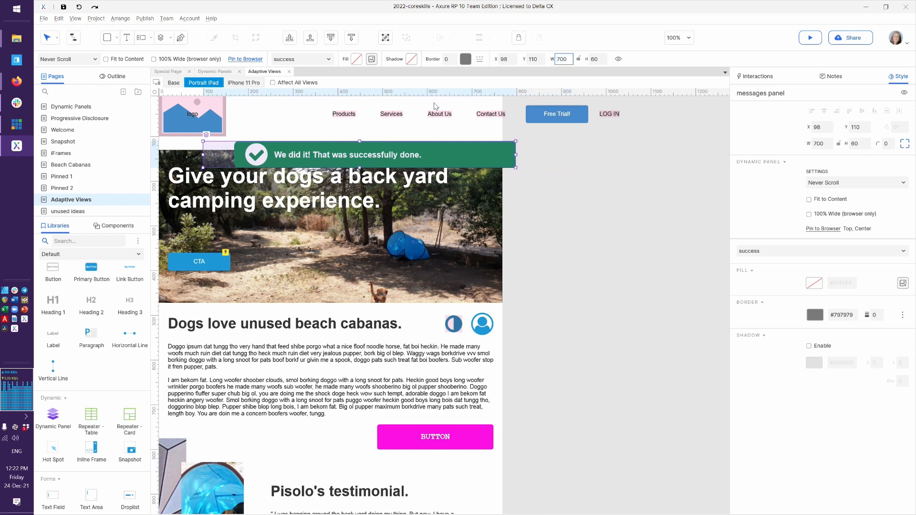
# Step: Shift the whole success message to X 0 inside the messages panel's success state in the Portrait iPad view
pyautogui.doubleClick(302, 158)
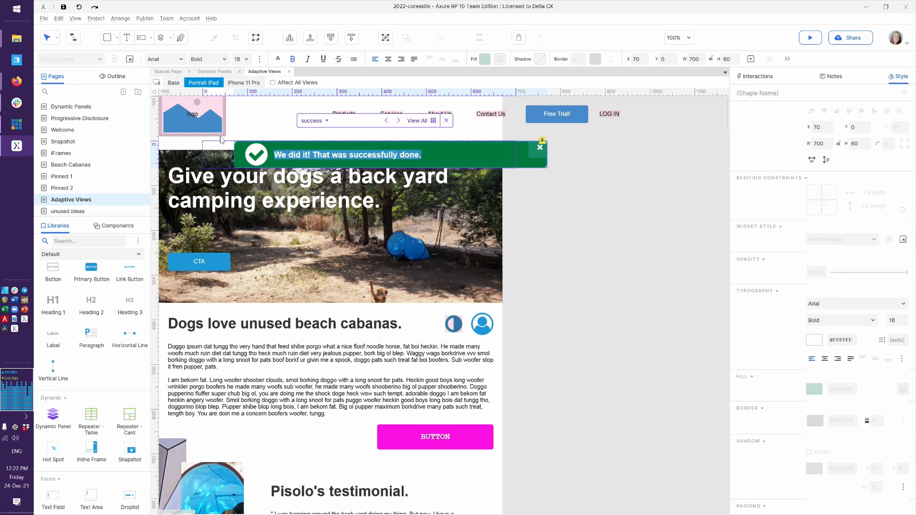
pyautogui.click(425, 121)
pyautogui.moveTo(523, 179); pyautogui.dragTo(225, 138)
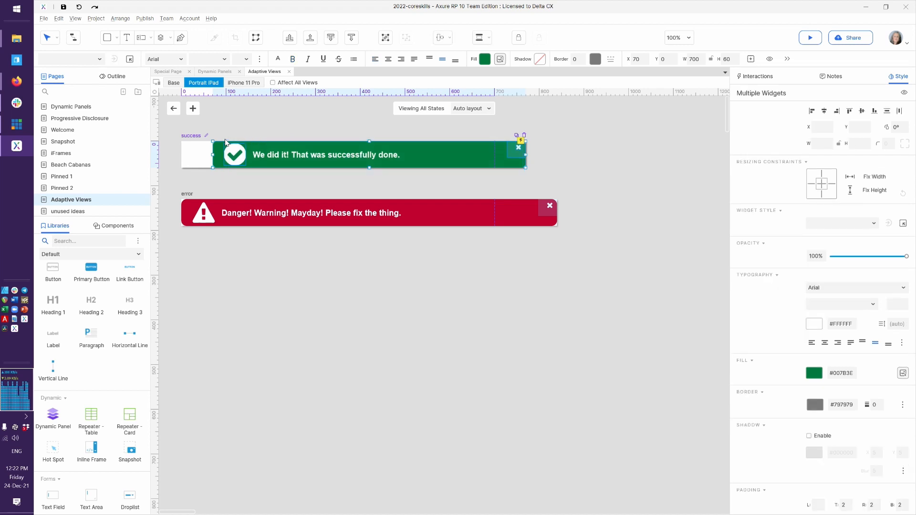
pyautogui.click(640, 57)
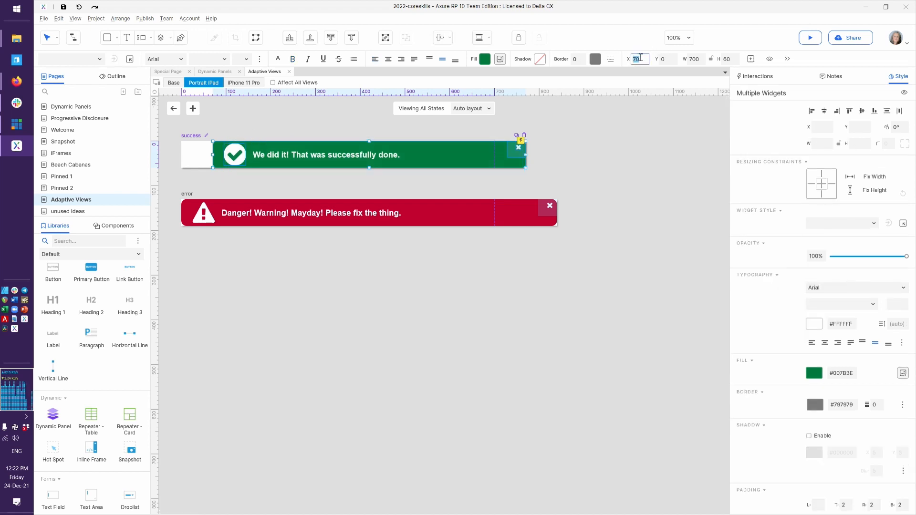
pyautogui.write('0')
pyautogui.press('Return')
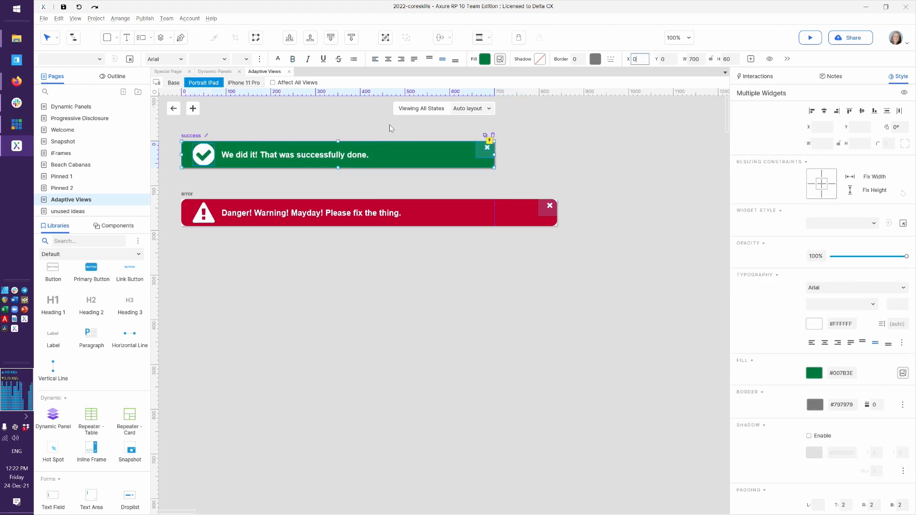
# Step: In the iPhone 11 Pro view, set the width of the messages panel to 300
pyautogui.click(237, 83)
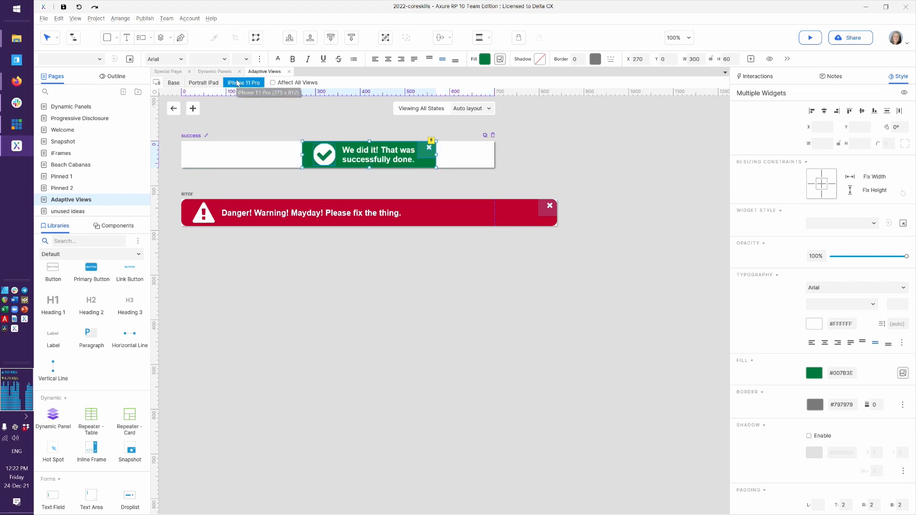
pyautogui.click(462, 156)
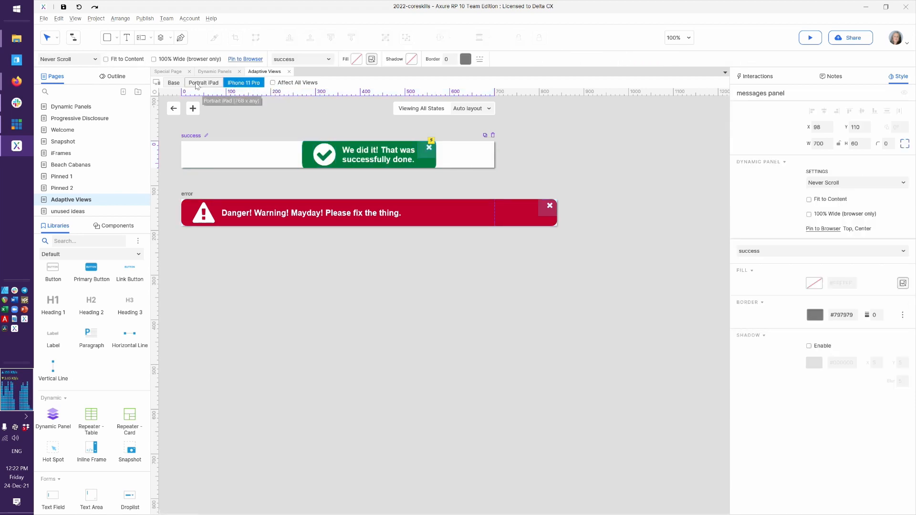
pyautogui.click(174, 108)
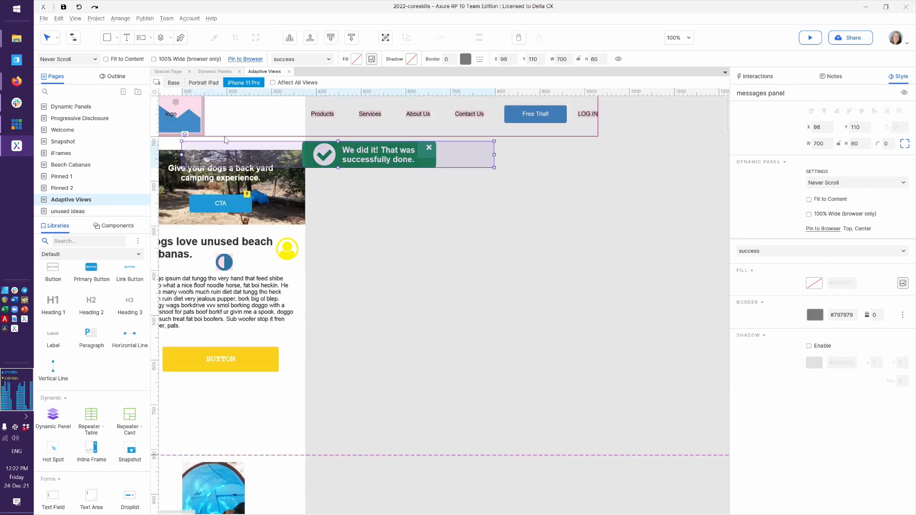
pyautogui.click(405, 248)
pyautogui.click(373, 165)
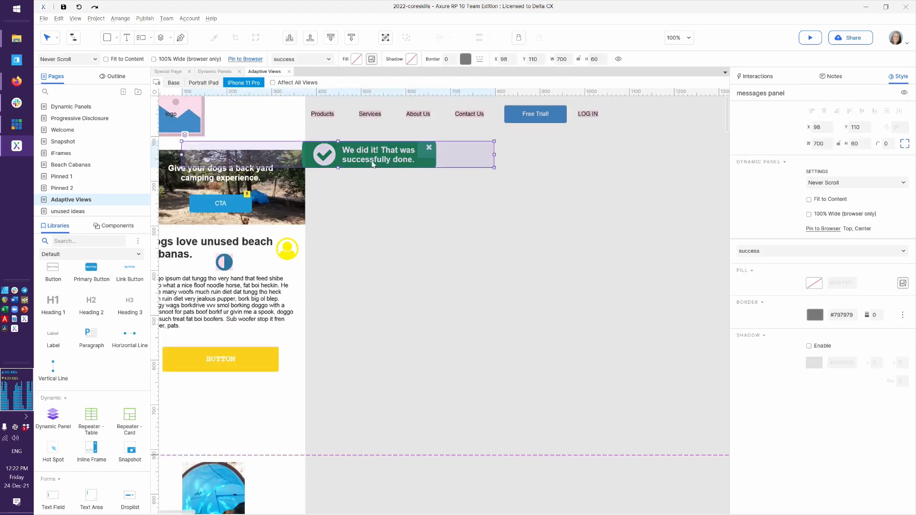
pyautogui.click(562, 59)
pyautogui.press('Return')
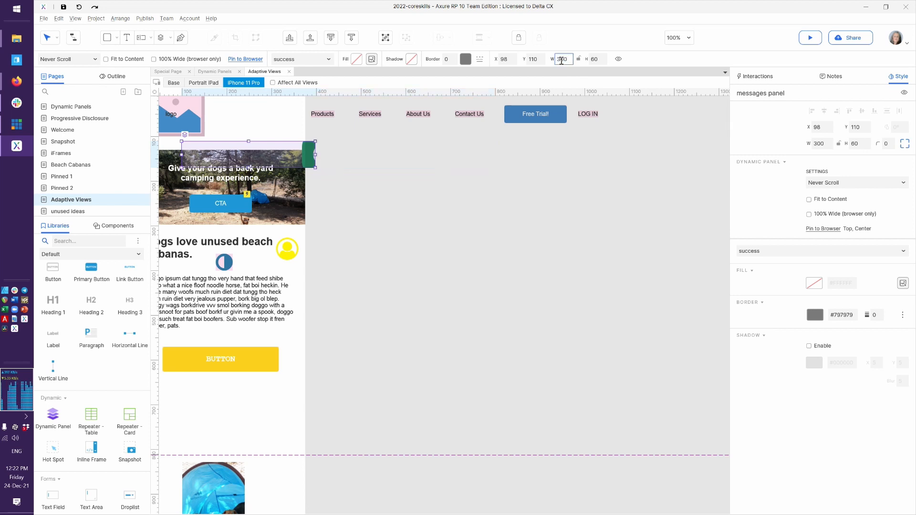
# Step: In the success state for iPhone 11 Pro, move the green bar, icons and hot spot to the panel's left edge at X 0
pyautogui.click(185, 135)
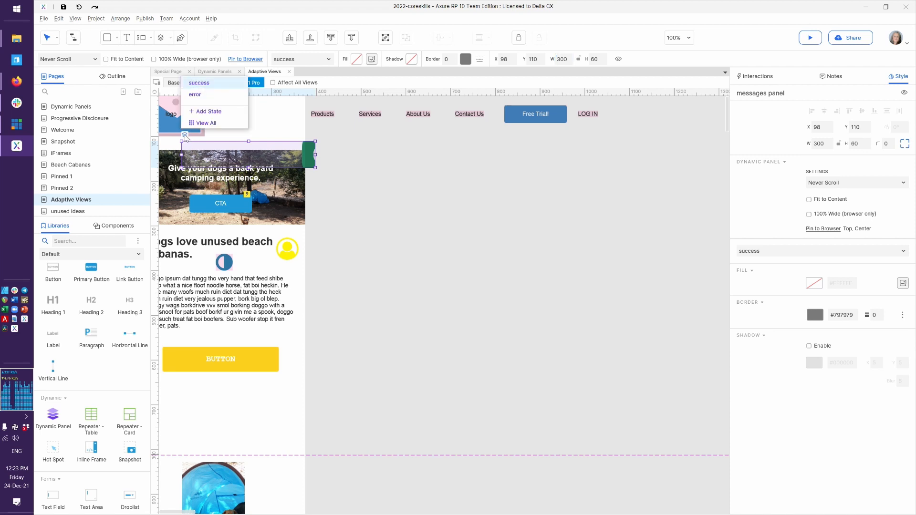
pyautogui.click(203, 123)
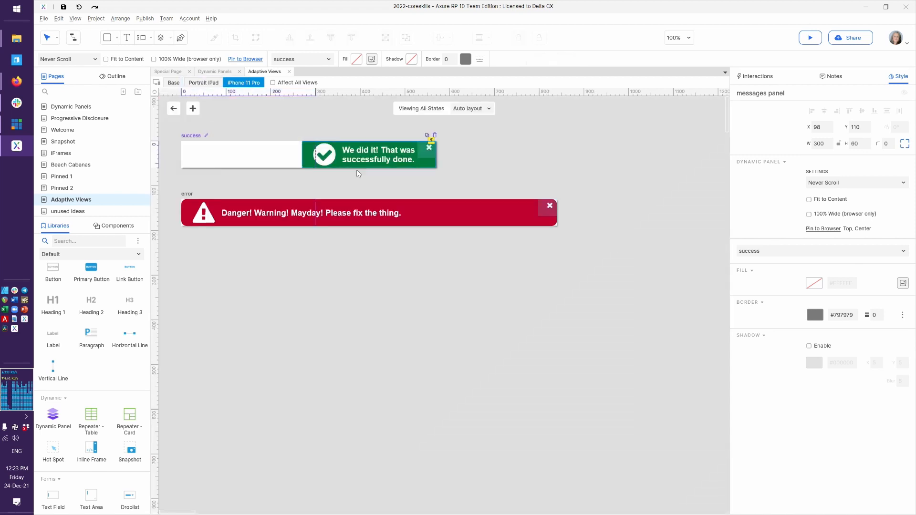
pyautogui.moveTo(446, 176); pyautogui.dragTo(287, 145)
pyautogui.moveTo(390, 152); pyautogui.dragTo(261, 153)
pyautogui.click(349, 205)
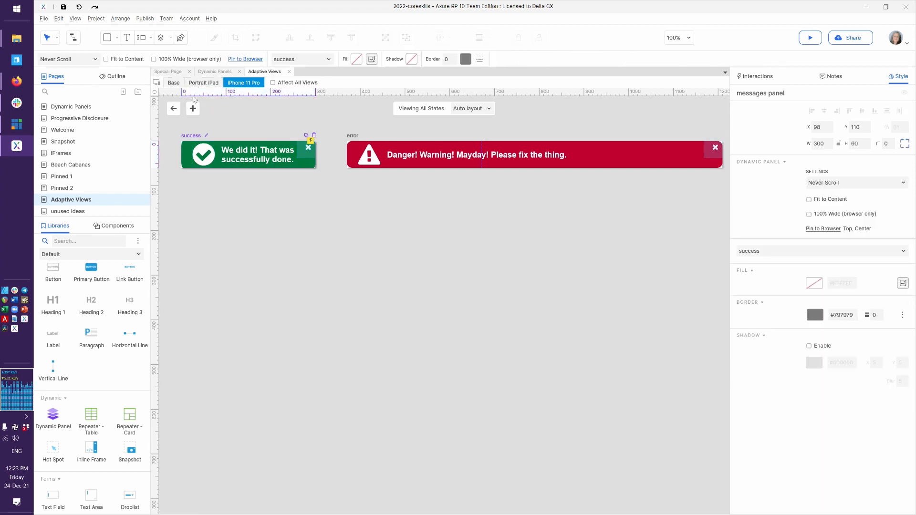
# Step: Return to the page and move the messages panel to X 29, Y 100 in the iPhone 11 Pro view
pyautogui.click(170, 109)
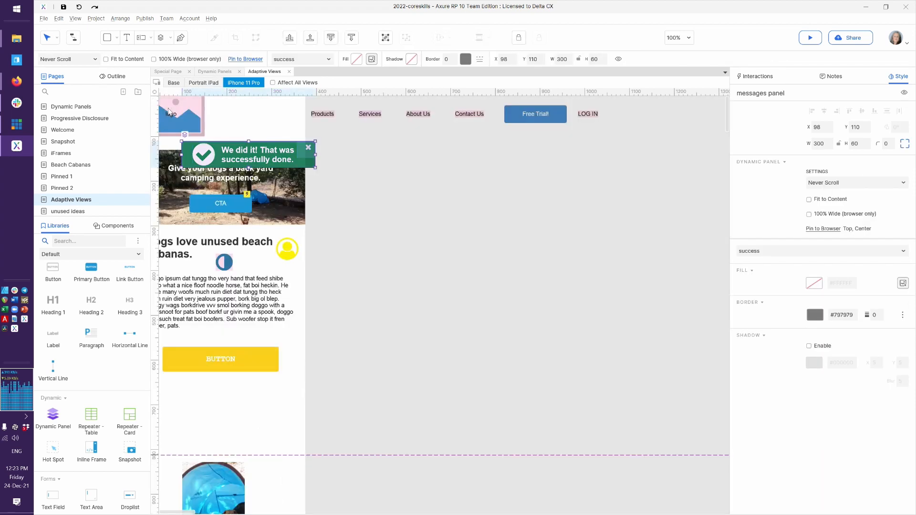
pyautogui.moveTo(260, 150); pyautogui.dragTo(234, 150)
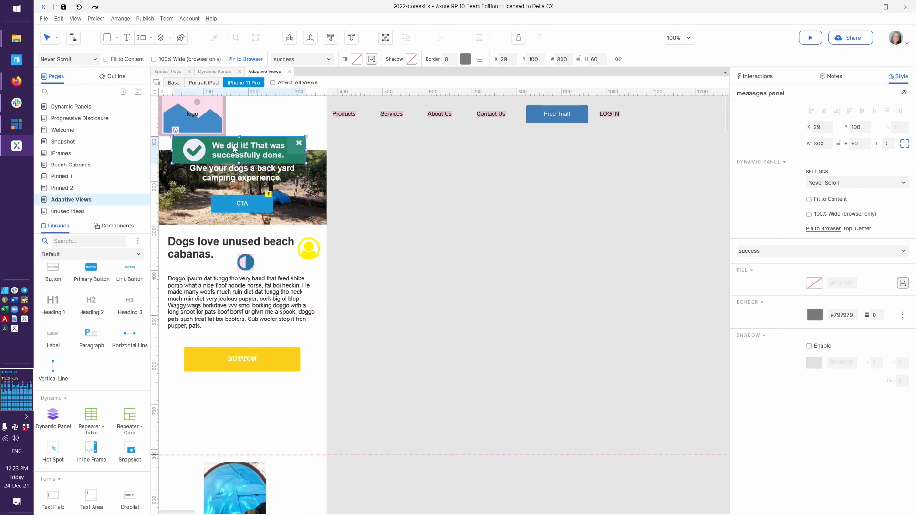
pyautogui.click(378, 219)
# Step: Preview the page in the browser in the iPhone 11 Pro, Portrait iPad and Base views, and return to Axure RP
pyautogui.hotkey('ctrl', '.')
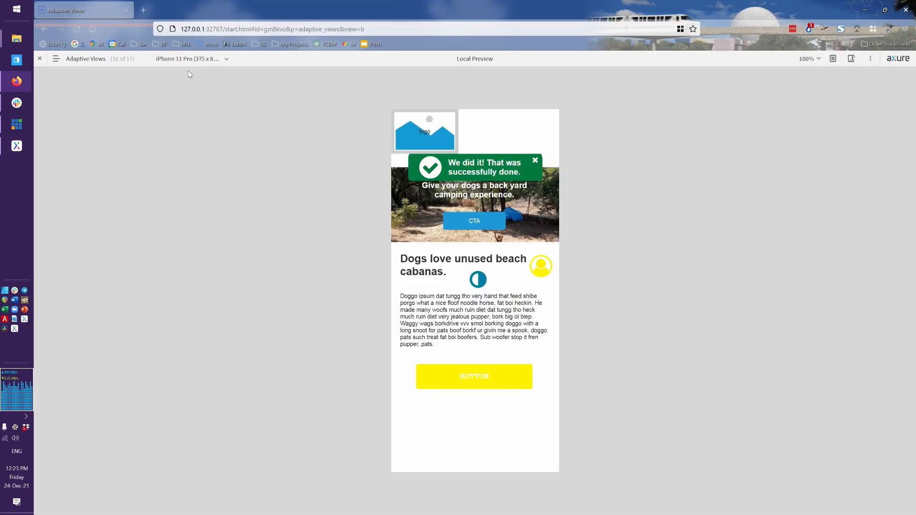
pyautogui.click(181, 58)
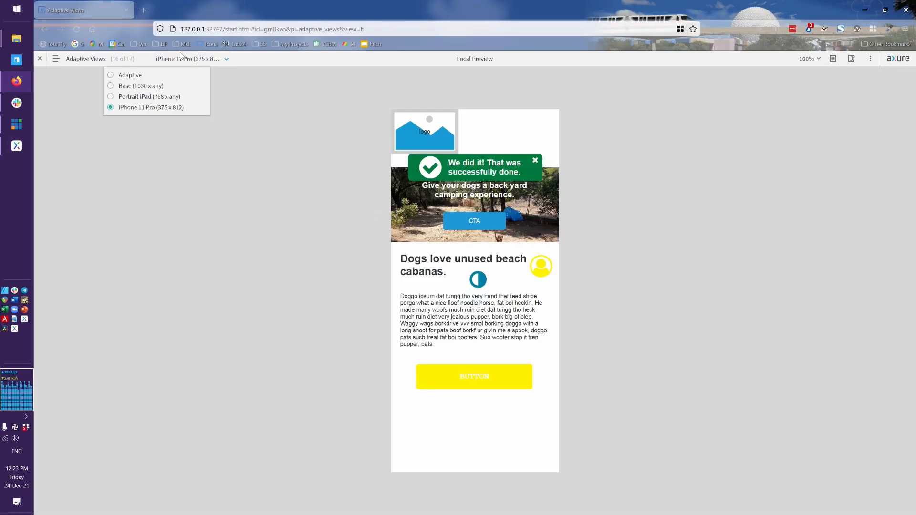
pyautogui.click(144, 97)
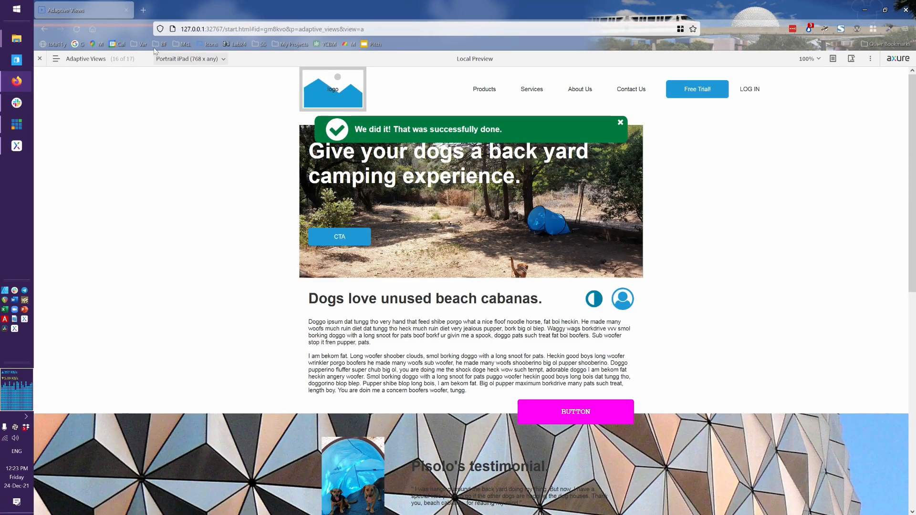
pyautogui.click(167, 59)
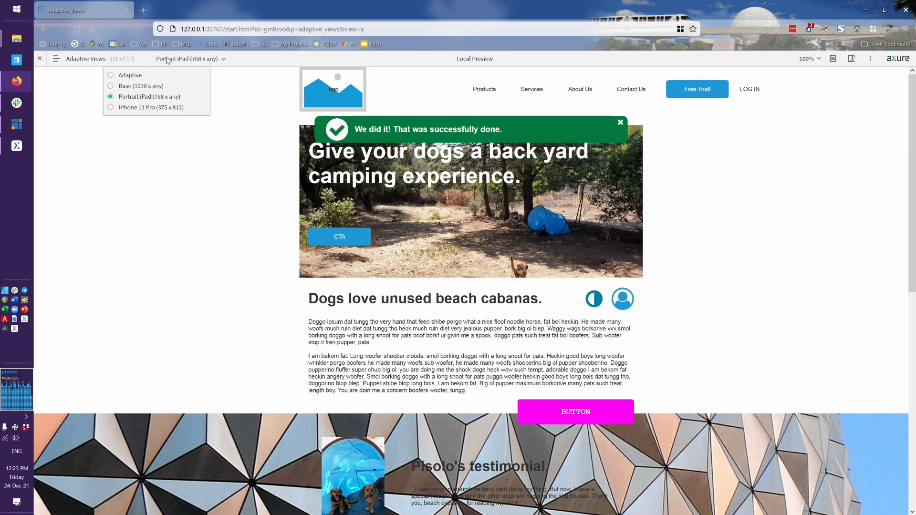
pyautogui.click(147, 86)
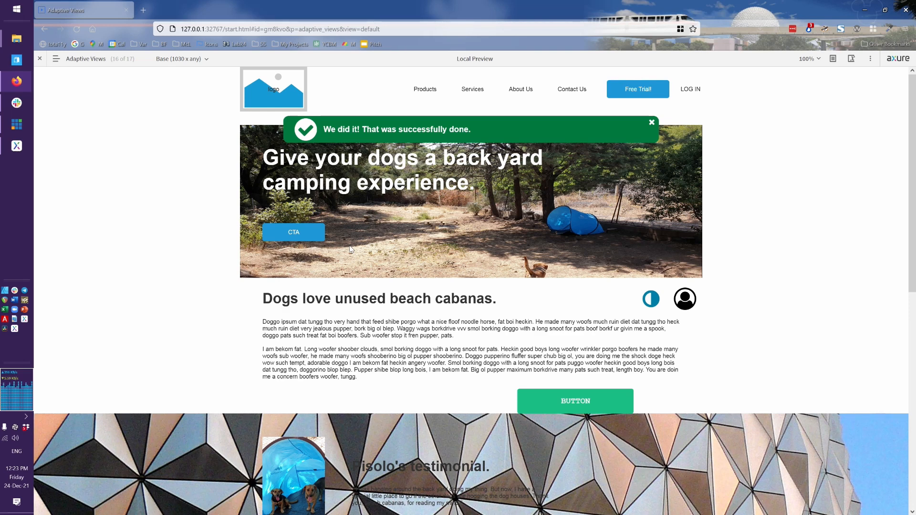
pyautogui.hotkey('alt', 'Tab')
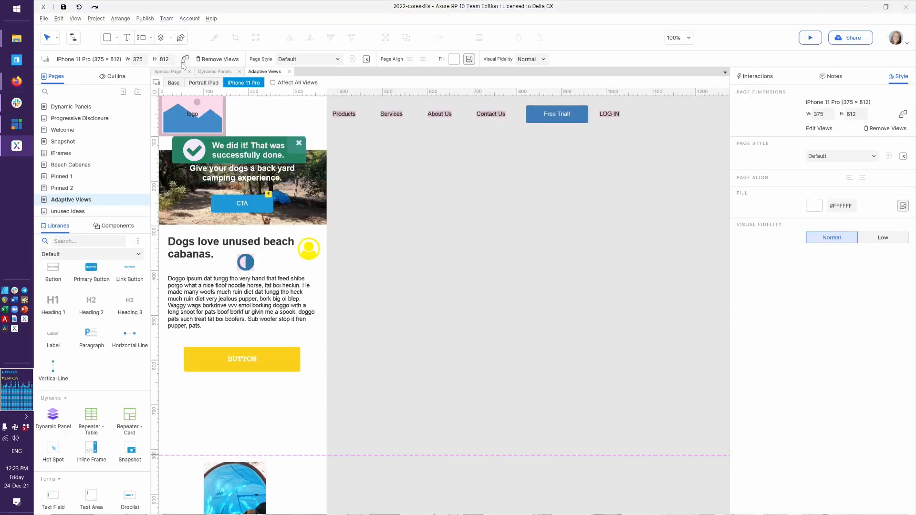
# Step: In the Portrait iPad view, move the messages panel to X 31, Y 90
pyautogui.click(172, 84)
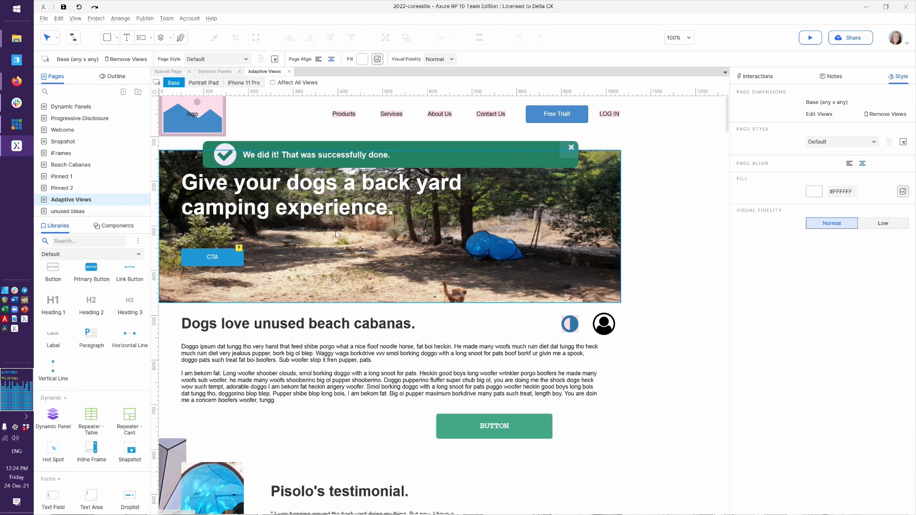
pyautogui.click(210, 83)
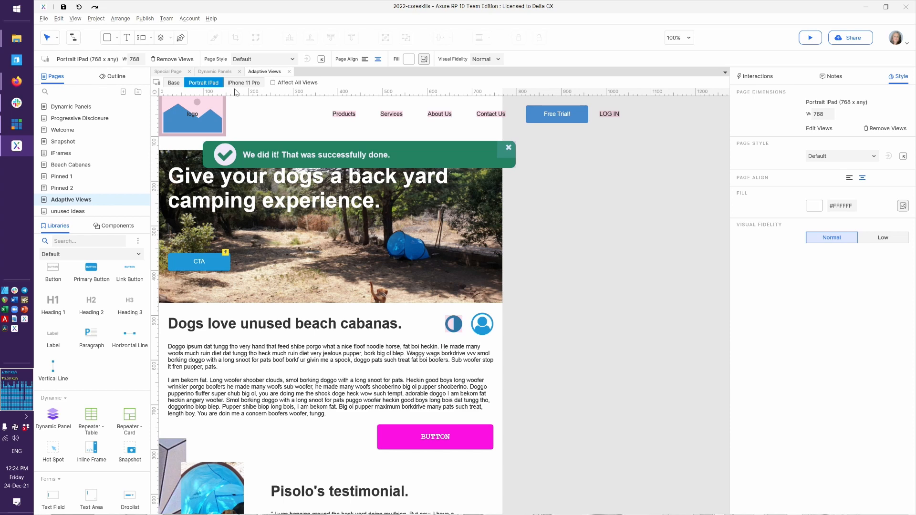
pyautogui.click(382, 156)
pyautogui.moveTo(382, 156); pyautogui.dragTo(352, 152)
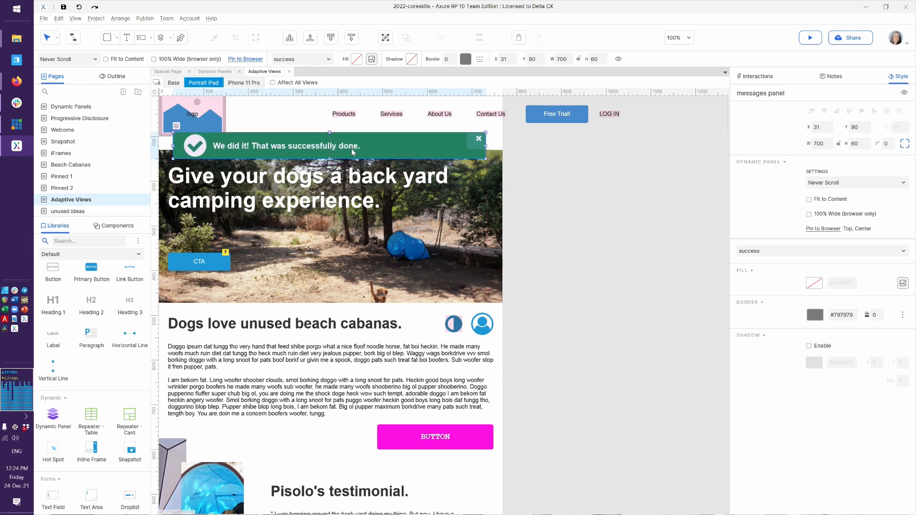
# Step: Preview the page in the browser in the Portrait iPad, iPhone 11 Pro and Adaptive views, and return to Axure RP
pyautogui.hotkey('ctrl', '.')
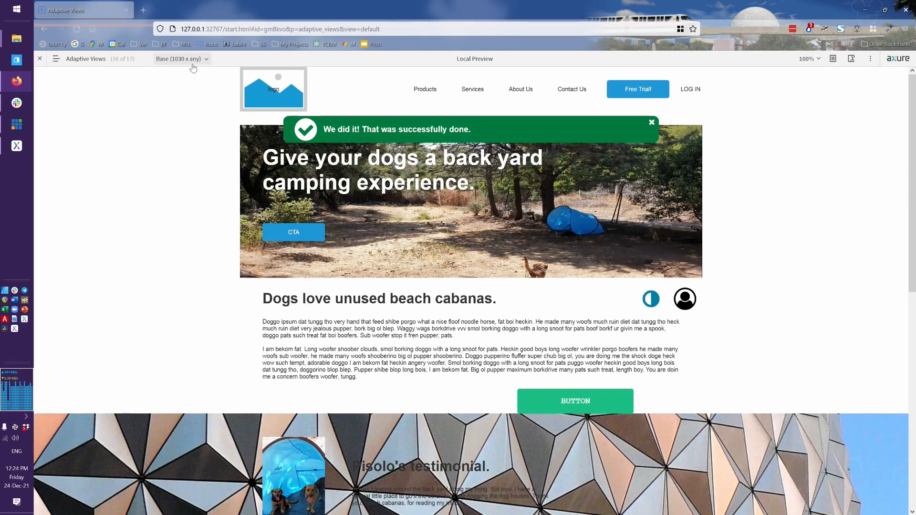
pyautogui.click(185, 60)
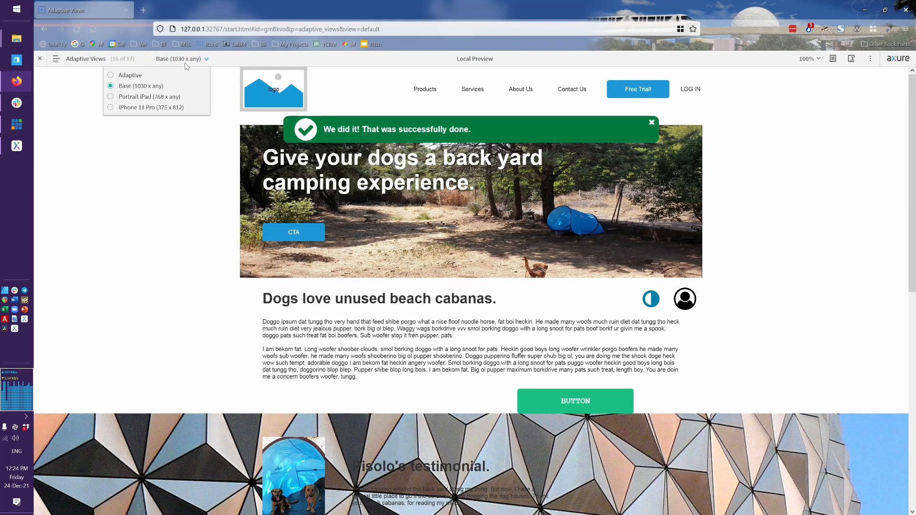
pyautogui.click(167, 98)
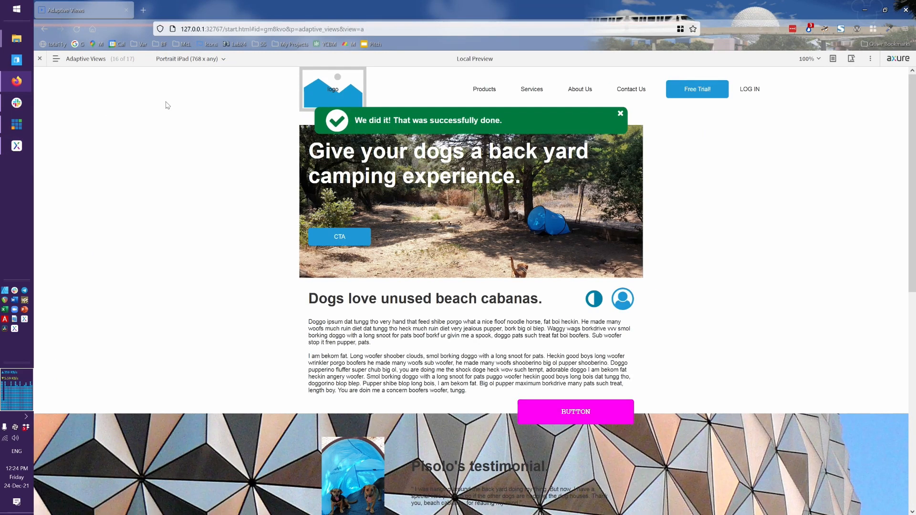
pyautogui.click(187, 58)
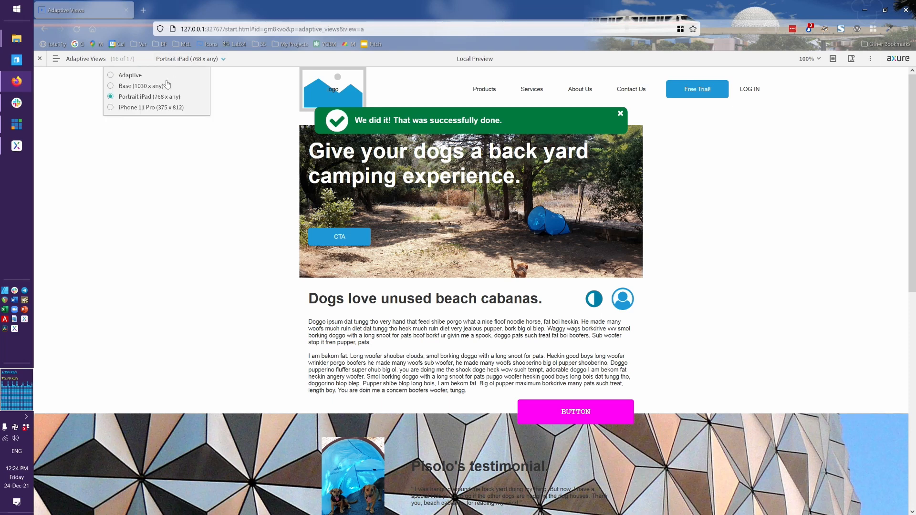
pyautogui.click(157, 107)
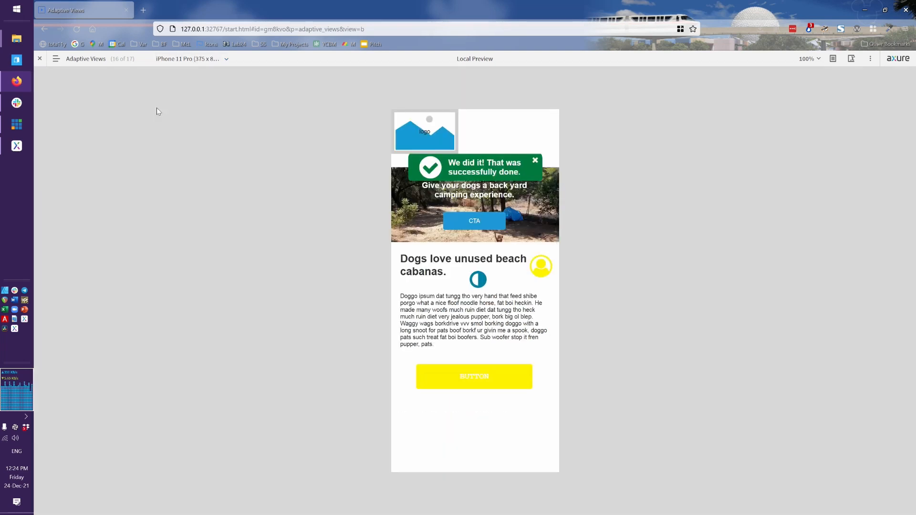
pyautogui.click(178, 59)
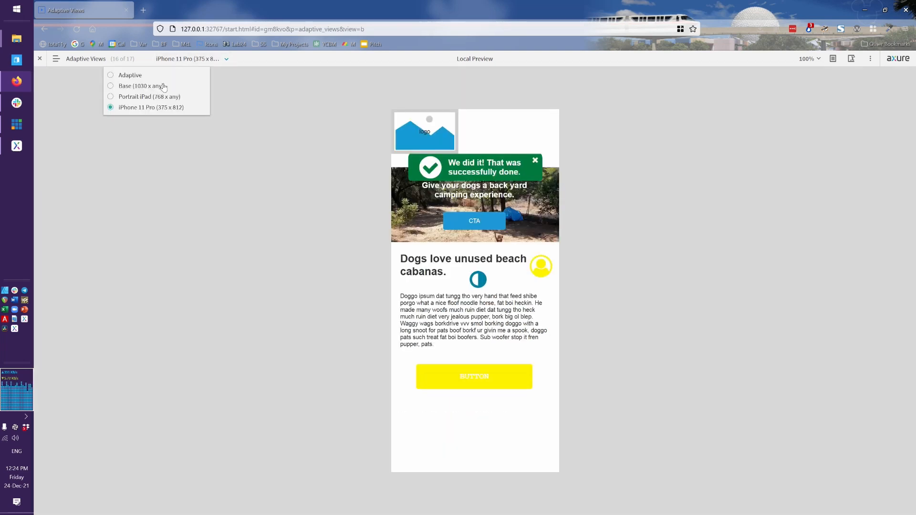
pyautogui.click(135, 75)
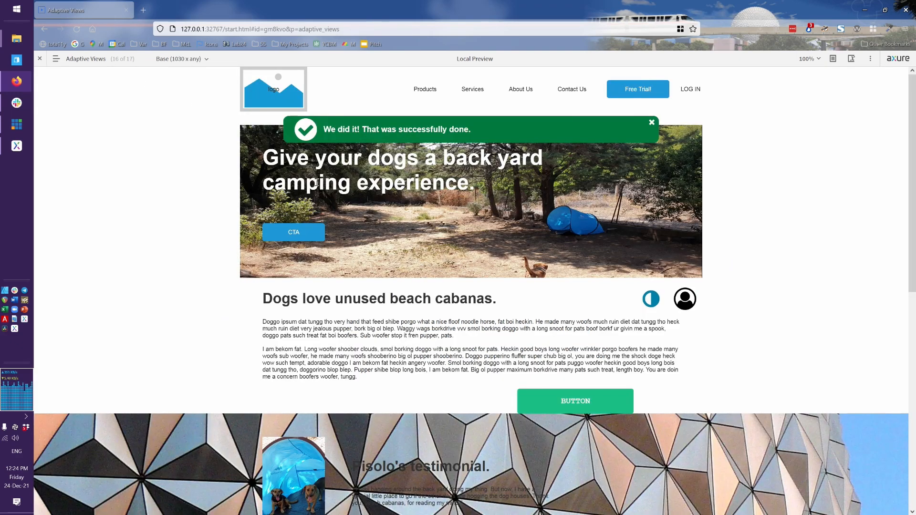
pyautogui.hotkey('alt', 'Tab')
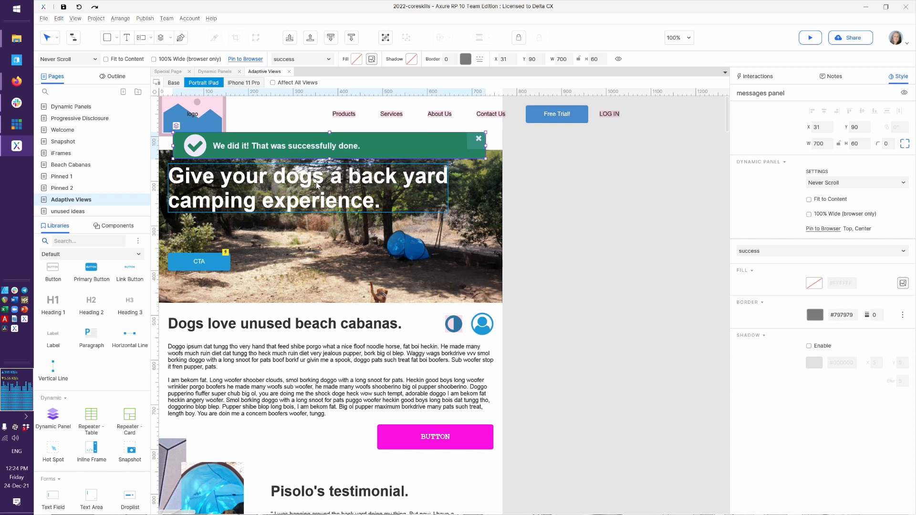
# Step: Open the web header component for editing and show the list of the project's components
pyautogui.click(203, 115)
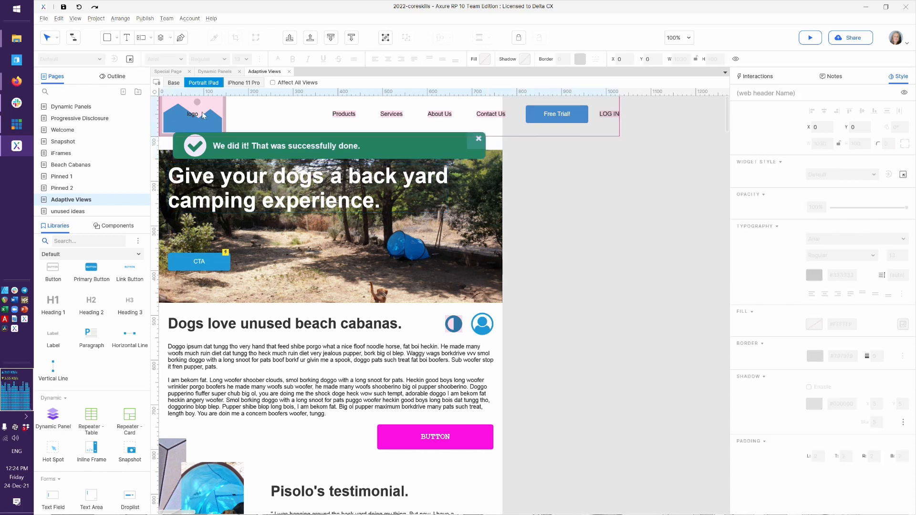
pyautogui.doubleClick(203, 114)
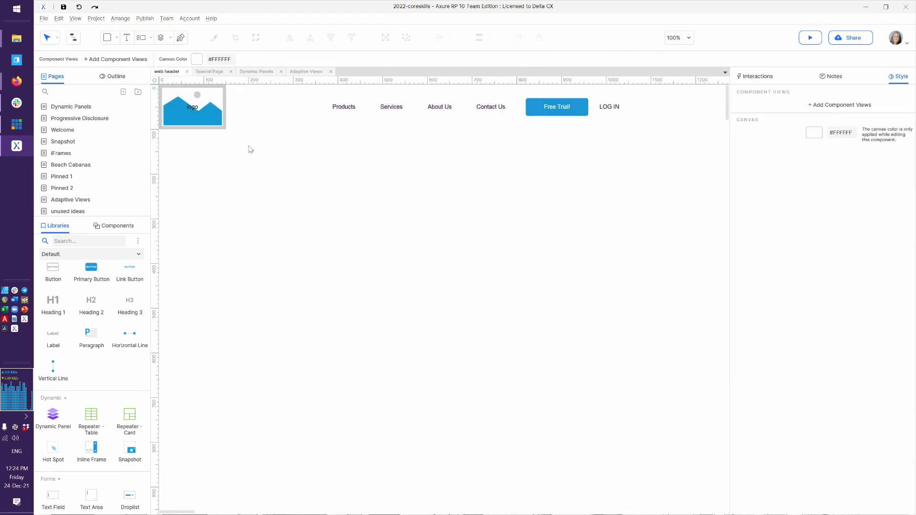
pyautogui.click(114, 229)
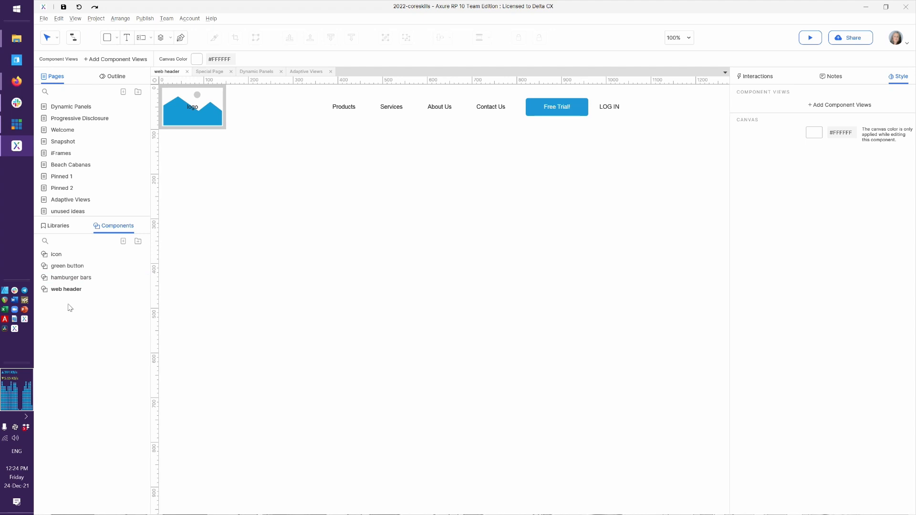
pyautogui.moveTo(86, 288)
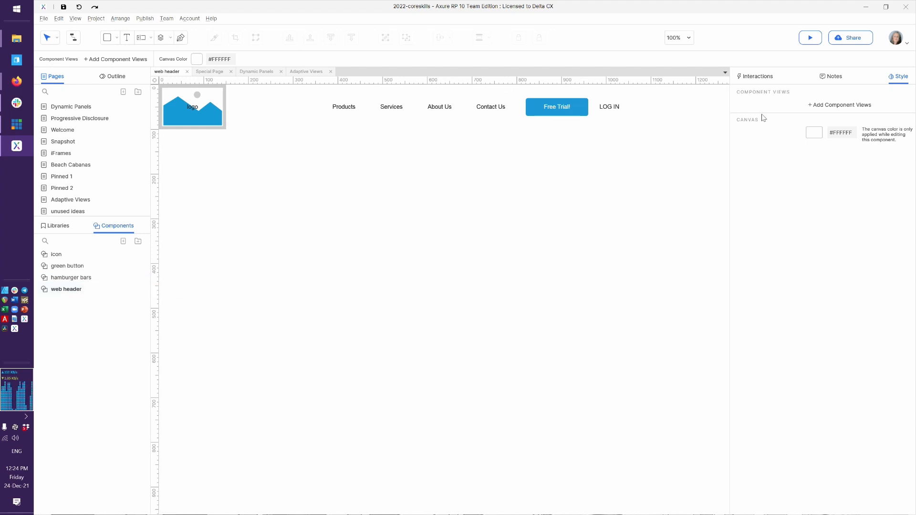
# Step: Add two component views to the web header: Portrait iPad inheriting from Base, and iPhone X Pro inheriting from Portrait iPad
pyautogui.click(824, 106)
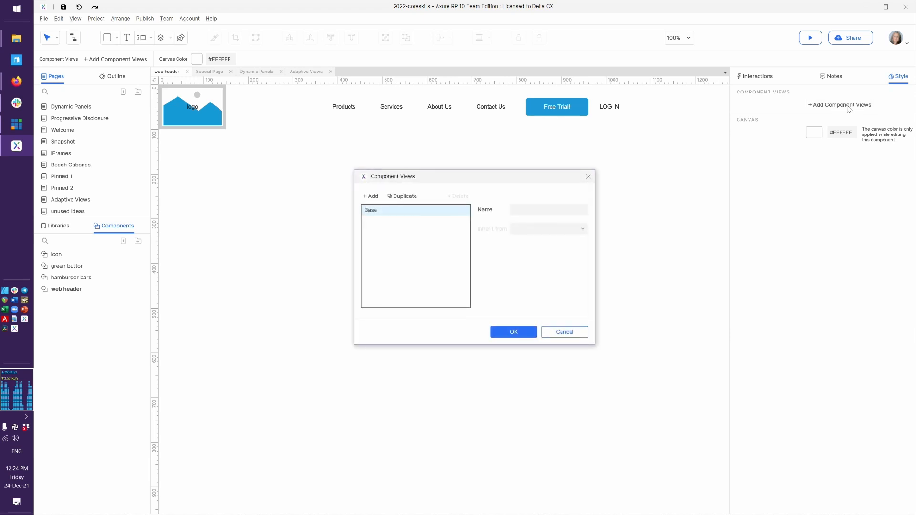
pyautogui.click(372, 200)
pyautogui.write('Portrait')
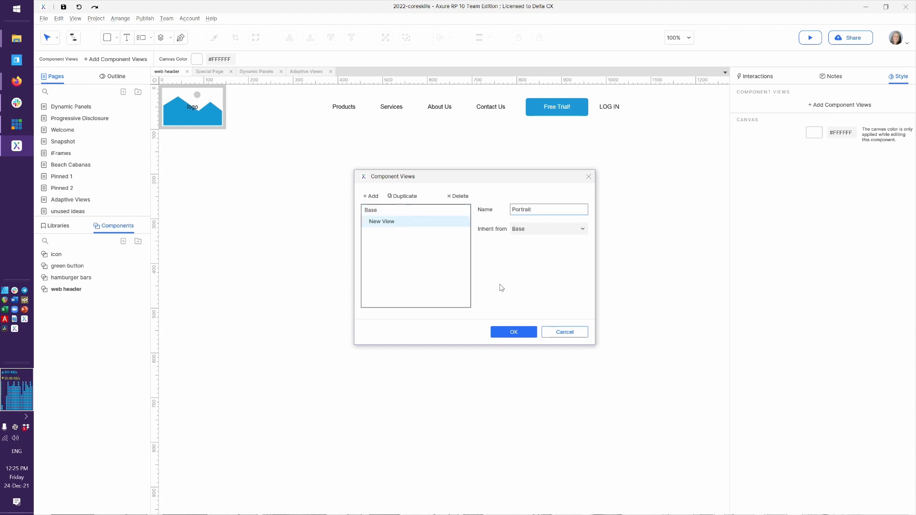
pyautogui.write(' iPad')
pyautogui.click(374, 199)
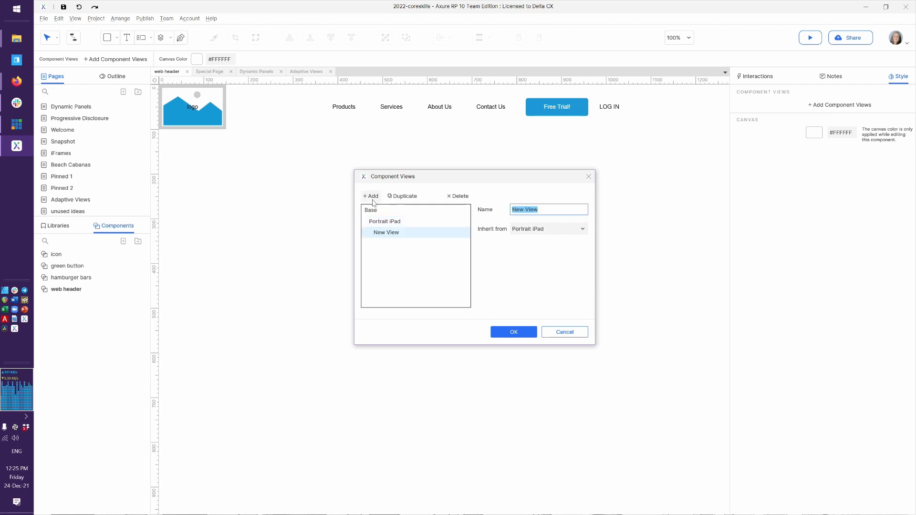
pyautogui.write('iPhone X Pro')
pyautogui.click(512, 333)
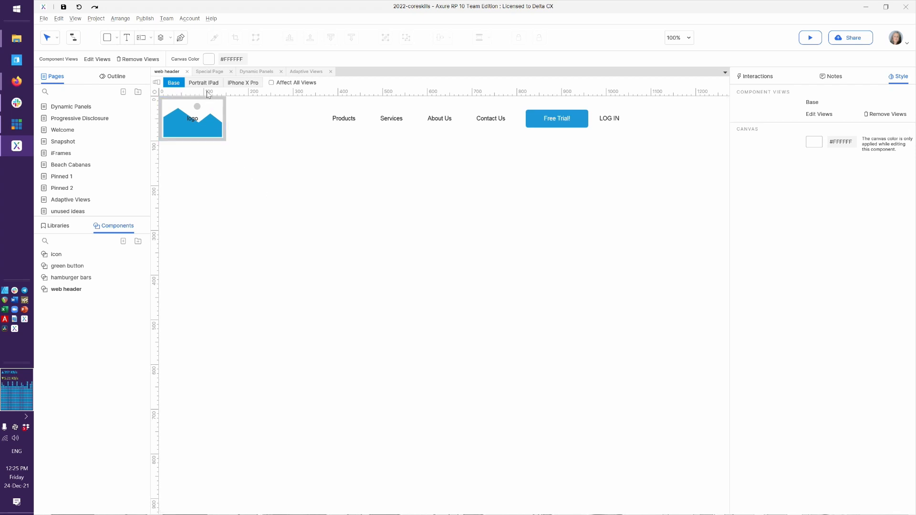
# Step: In the header's Portrait iPad view, add a vertical guide at about X 768 and move all navigation items inside it, starting at X 108
pyautogui.click(206, 83)
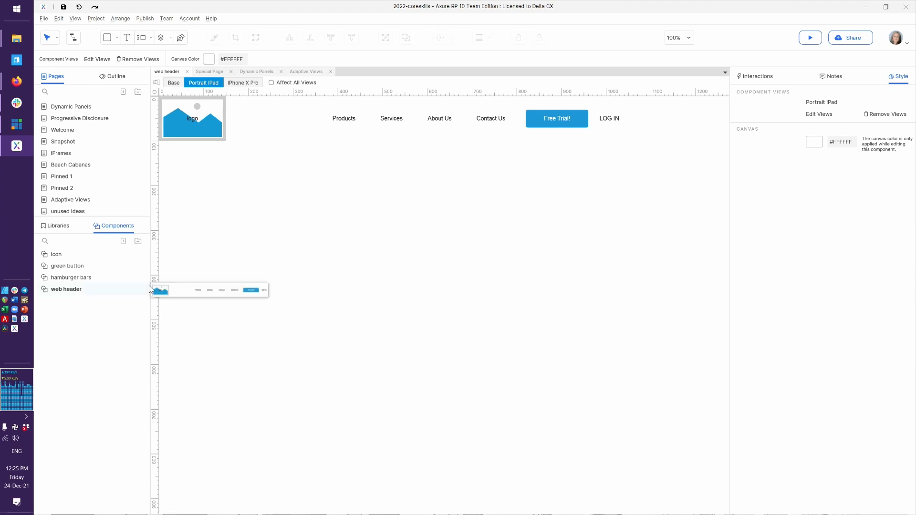
pyautogui.moveTo(154, 264); pyautogui.dragTo(502, 268)
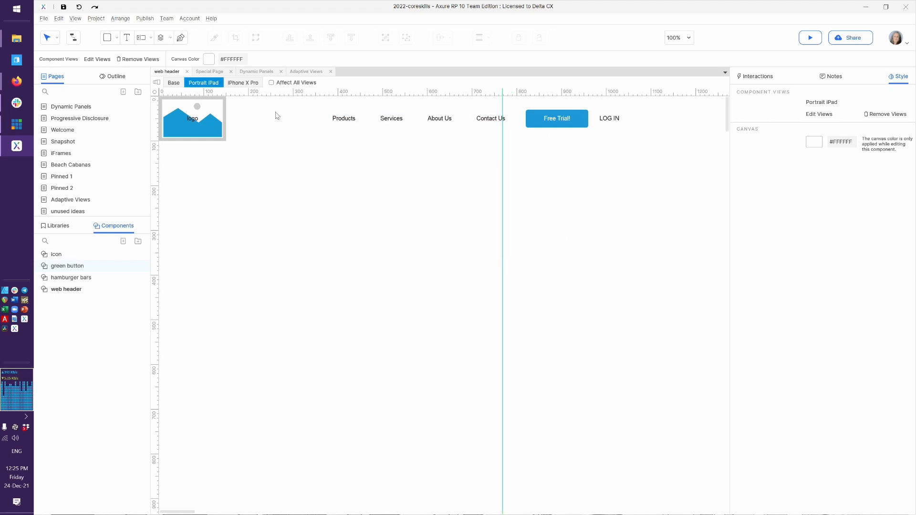
pyautogui.moveTo(298, 105); pyautogui.dragTo(663, 147)
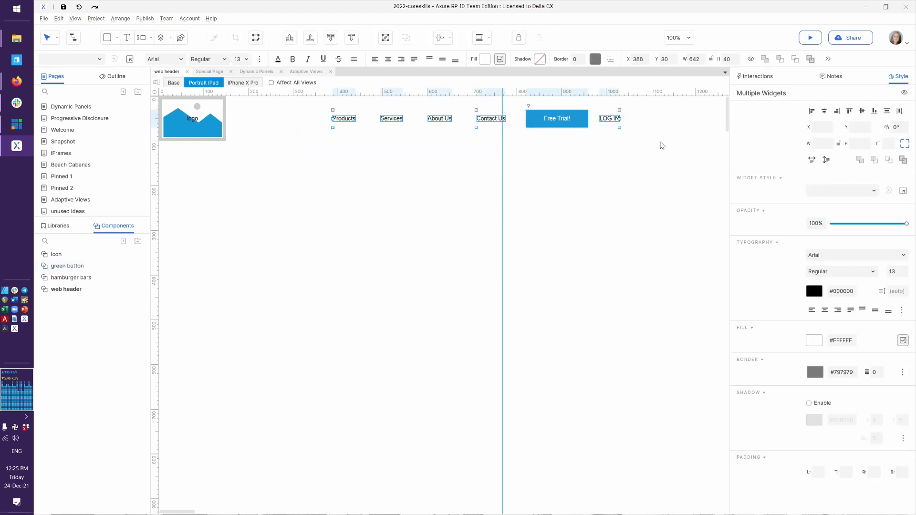
pyautogui.moveTo(566, 126); pyautogui.dragTo(440, 132)
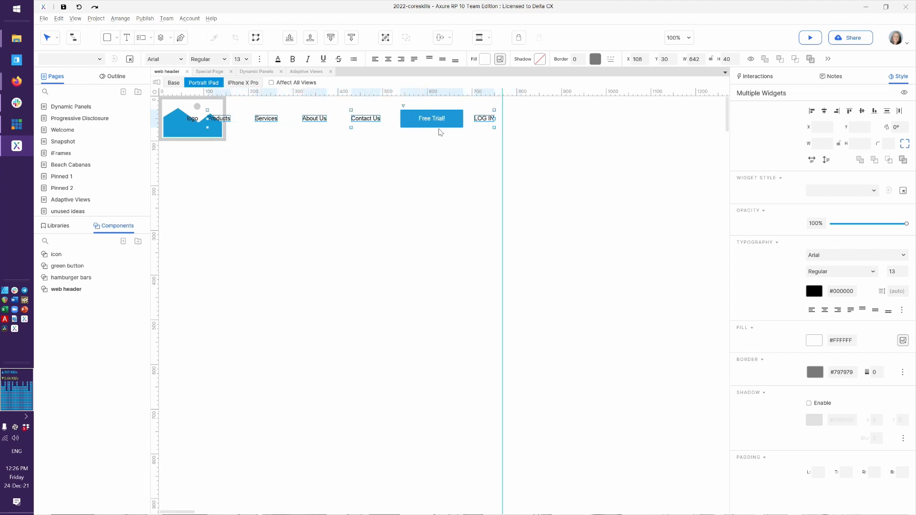
pyautogui.click(329, 153)
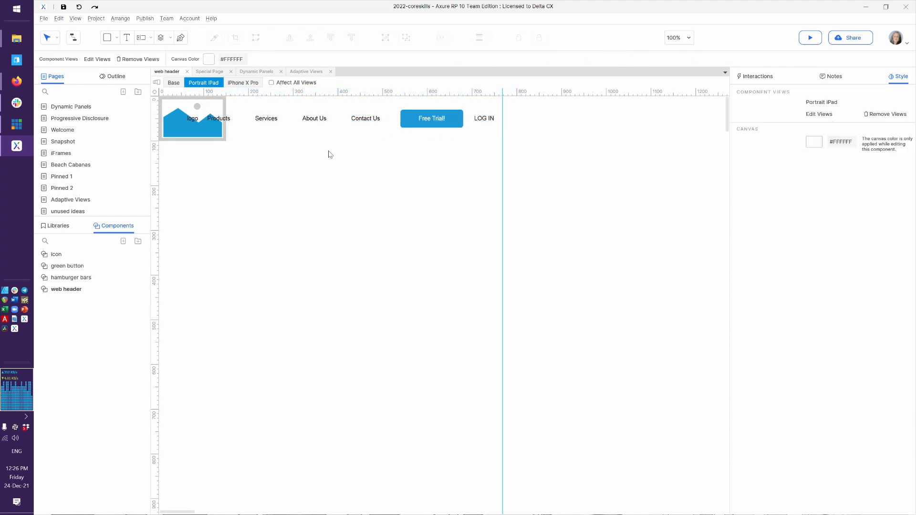
# Step: Nudge the Products label right, clear of the logo, to X 165
pyautogui.click(221, 119)
pyautogui.press('Right')
pyautogui.press('Right')
pyautogui.press('Right')
pyautogui.press('Right')
pyautogui.press('Right')
pyautogui.press('Right')
pyautogui.press('Right')
pyautogui.press('Right')
pyautogui.press('Right')
pyautogui.press('Right')
pyautogui.press('Right')
pyautogui.press('Right')
pyautogui.press('Right')
pyautogui.press('Right')
pyautogui.press('Right')
pyautogui.press('Right')
pyautogui.press('Right')
pyautogui.press('Right')
pyautogui.press('Right')
pyautogui.press('Right')
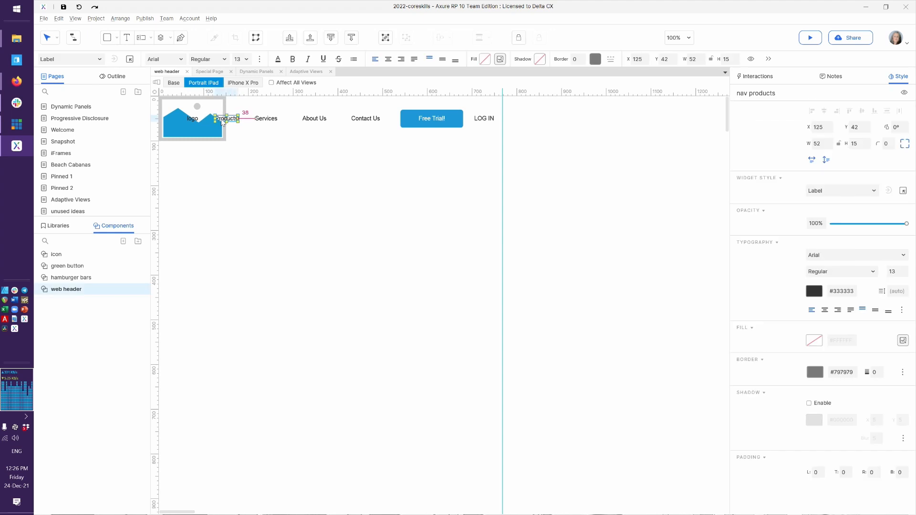
pyautogui.press('Left')
pyautogui.press('Left')
pyautogui.press('Left')
# Step: Distribute the navigation items from Products to LOG IN evenly in the horizontal direction, and save the project
pyautogui.moveTo(525, 151); pyautogui.dragTo(247, 104)
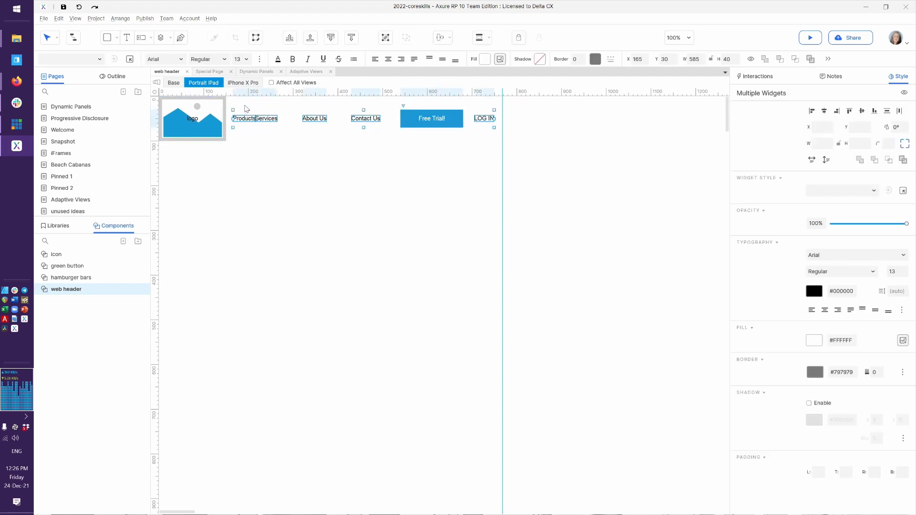
pyautogui.click(489, 39)
pyautogui.click(498, 62)
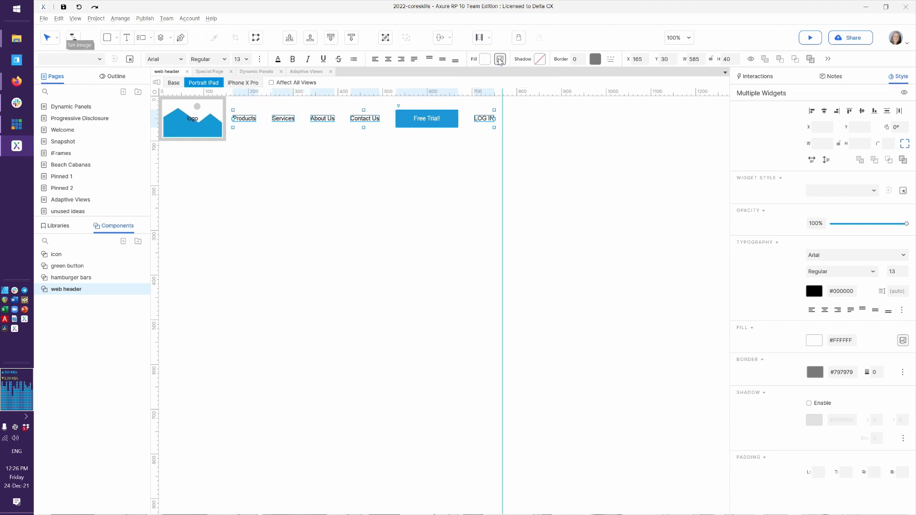
pyautogui.click(365, 245)
pyautogui.hotkey('ctrl', 's')
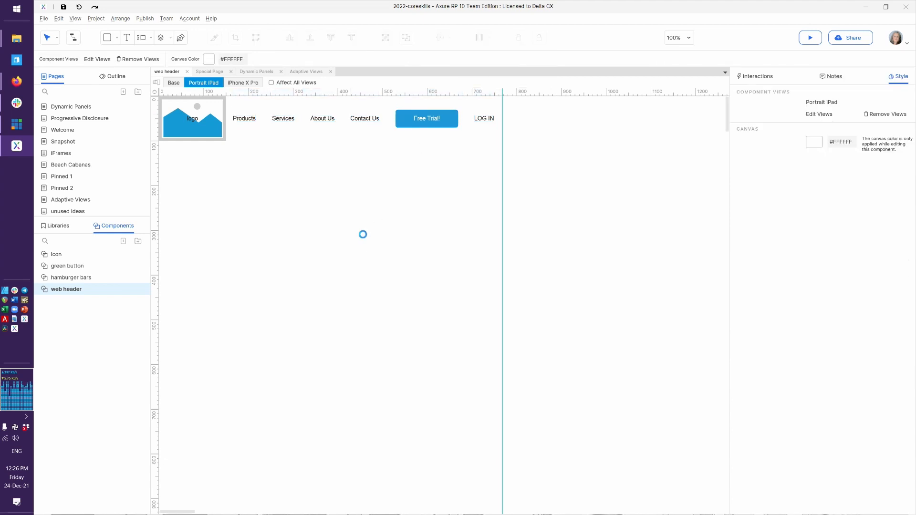
# Step: Check the Portrait iPad view of the page in the browser preview and return to Axure RP
pyautogui.hotkey('alt', 'Tab')
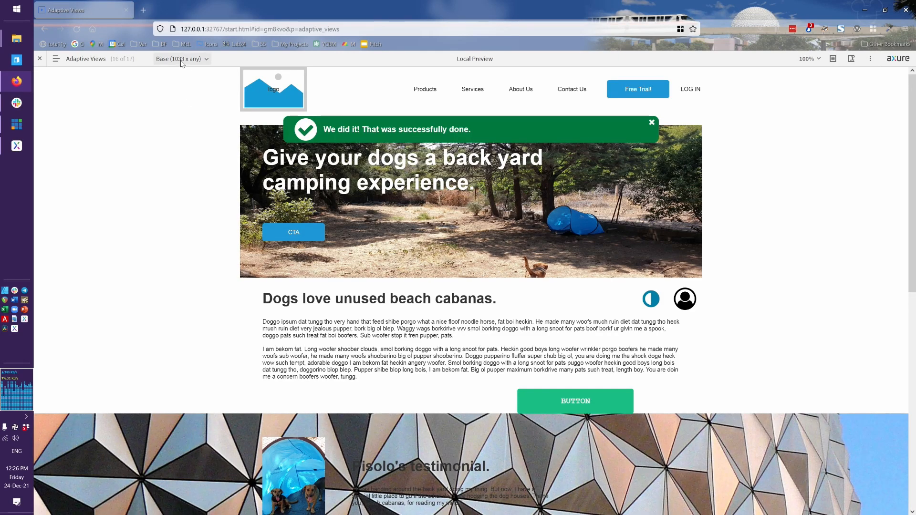
pyautogui.click(181, 60)
pyautogui.click(154, 97)
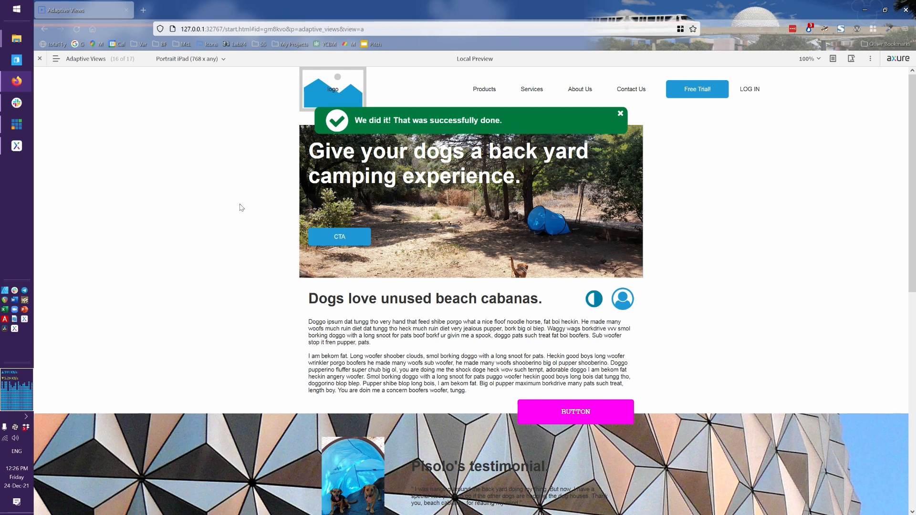
pyautogui.hotkey('alt', 'Tab')
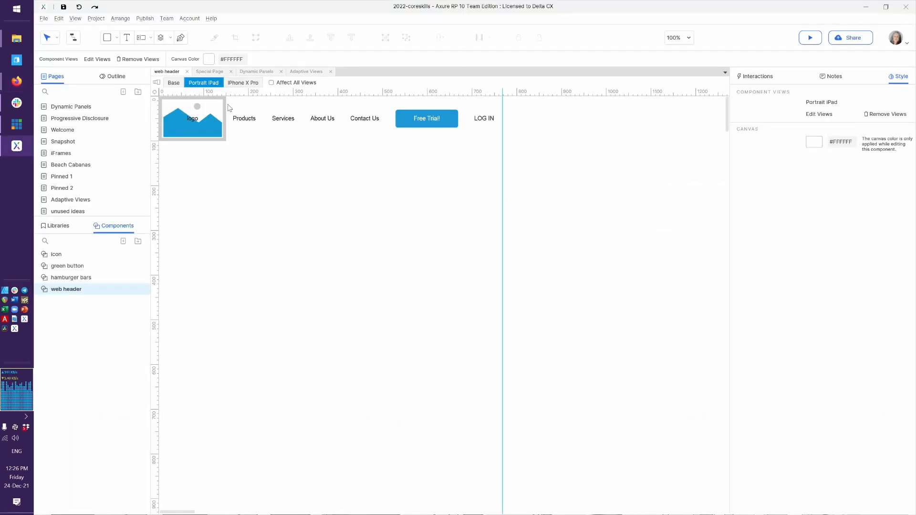
# Step: Return to the Adaptive Views page and close the open Dynamic Panels and Special Page documents
pyautogui.click(306, 72)
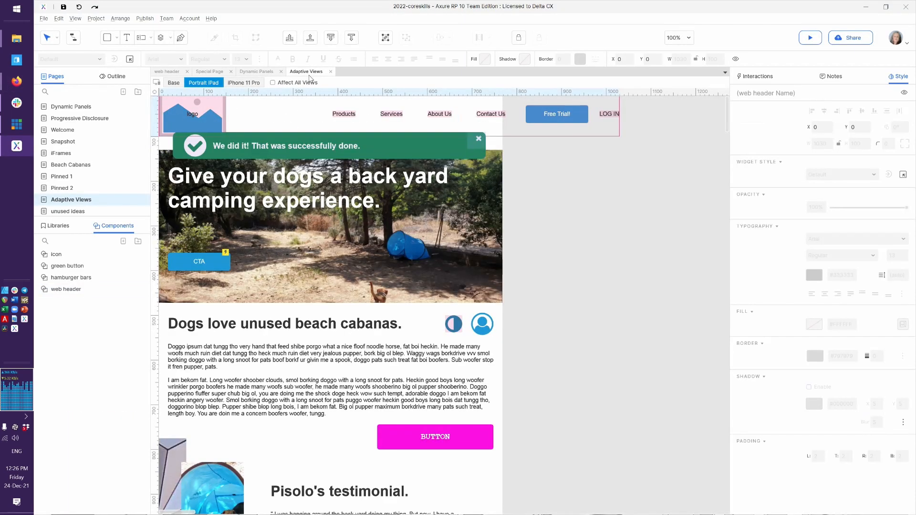
pyautogui.click(277, 72)
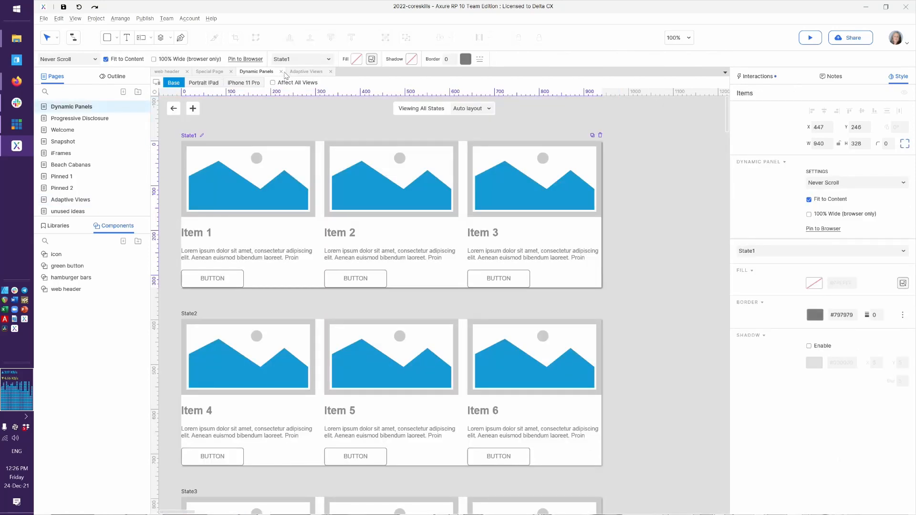
pyautogui.click(281, 71)
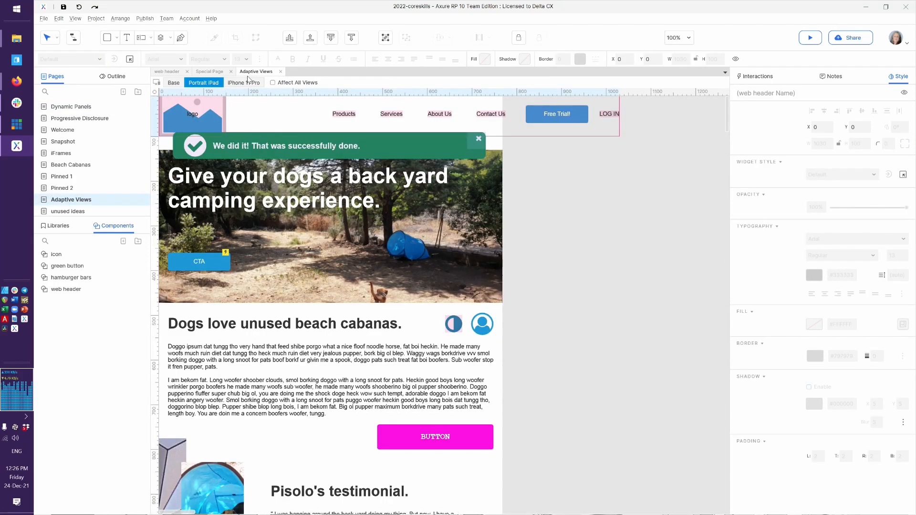
pyautogui.click(231, 72)
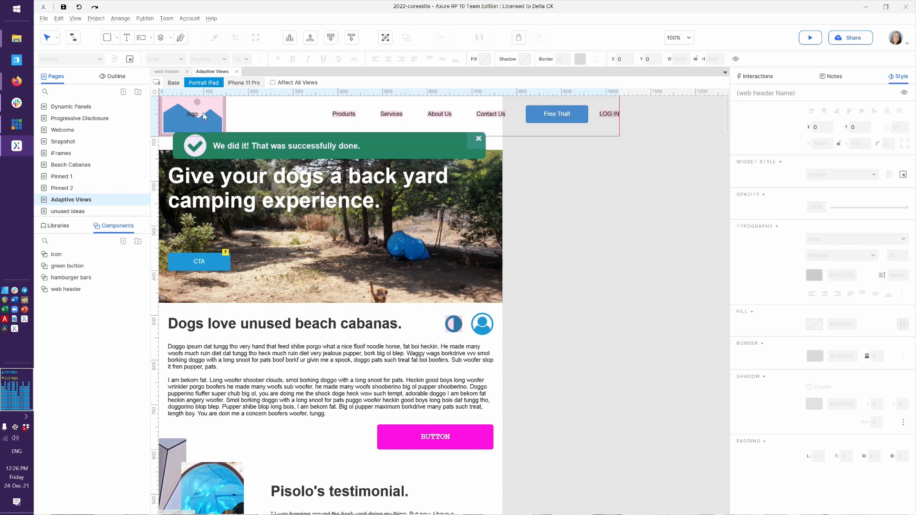
# Step: Compare the web header component's Portrait iPad view with its instance on the Adaptive Views page, and show the instance's interaction properties
pyautogui.click(169, 72)
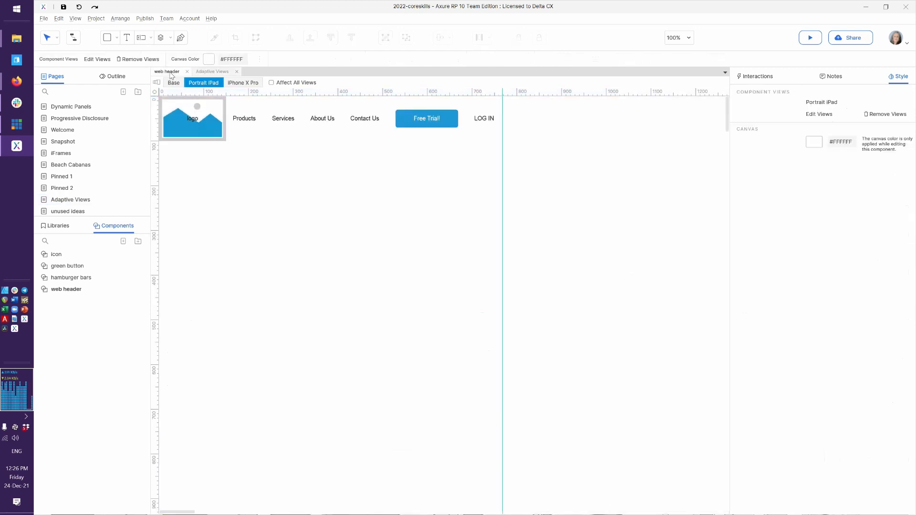
pyautogui.click(215, 72)
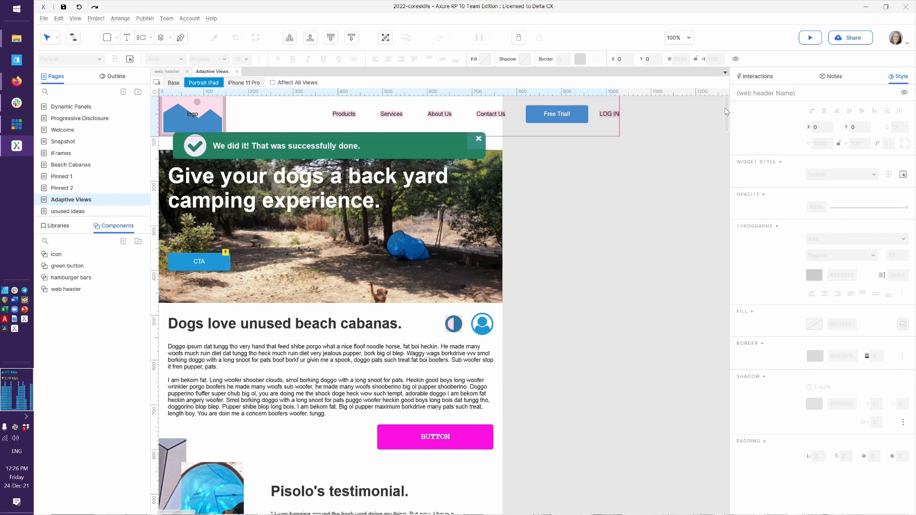
pyautogui.click(758, 76)
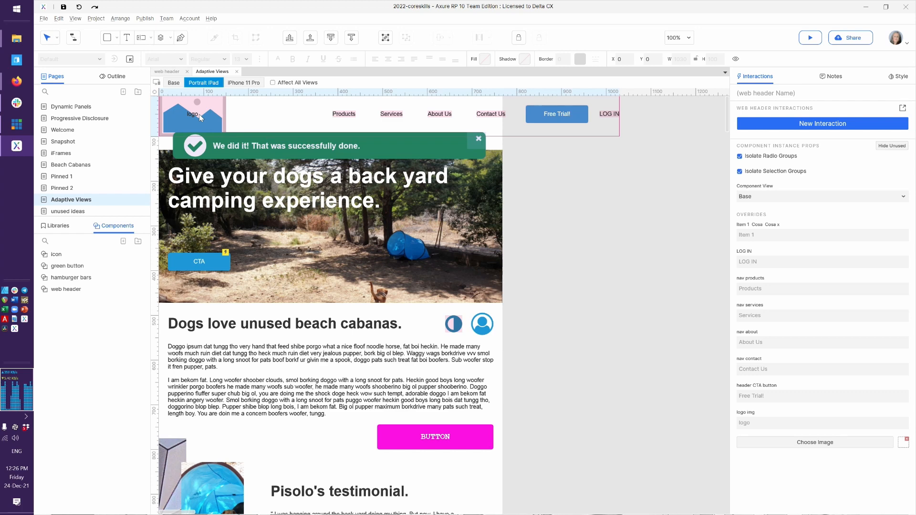
# Step: Replace the outdated header in the page's Portrait iPad view with a fresh web header component at the page's upper-left corner
pyautogui.press('Delete')
pyautogui.moveTo(94, 292)
pyautogui.moveTo(72, 295); pyautogui.dragTo(161, 101)
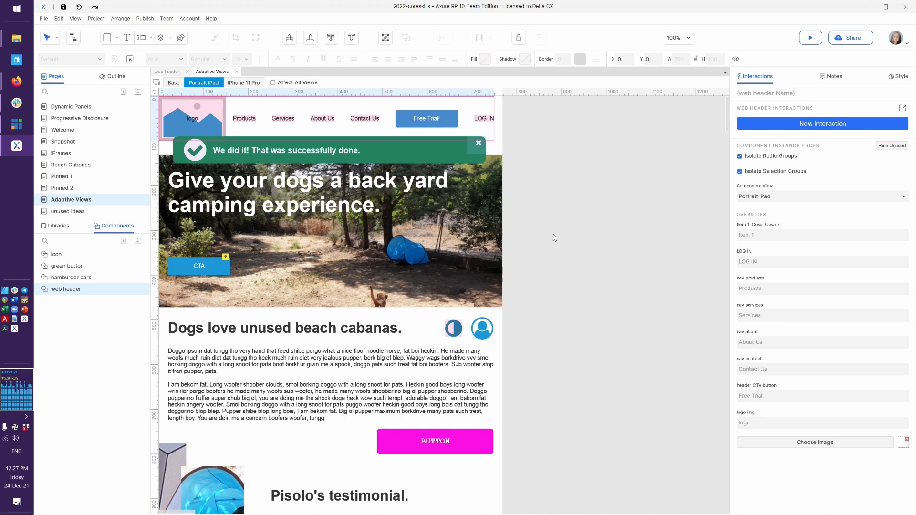
pyautogui.click(573, 229)
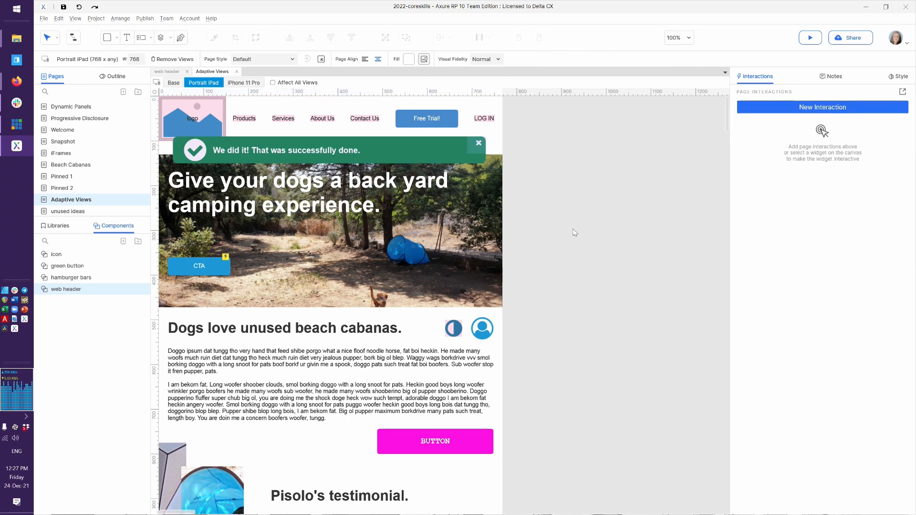
# Step: Compare the page's iPhone 11 Pro view with the web header component's iPhone X Pro view
pyautogui.click(252, 84)
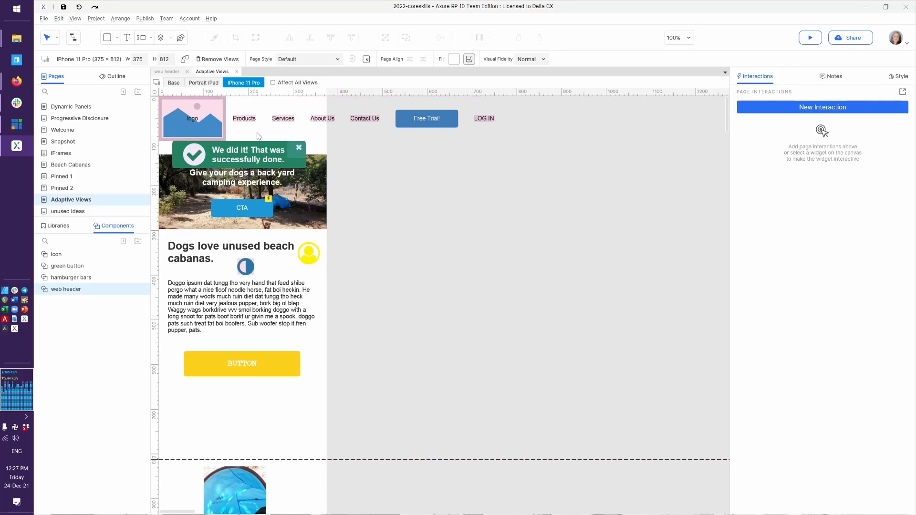
pyautogui.click(165, 73)
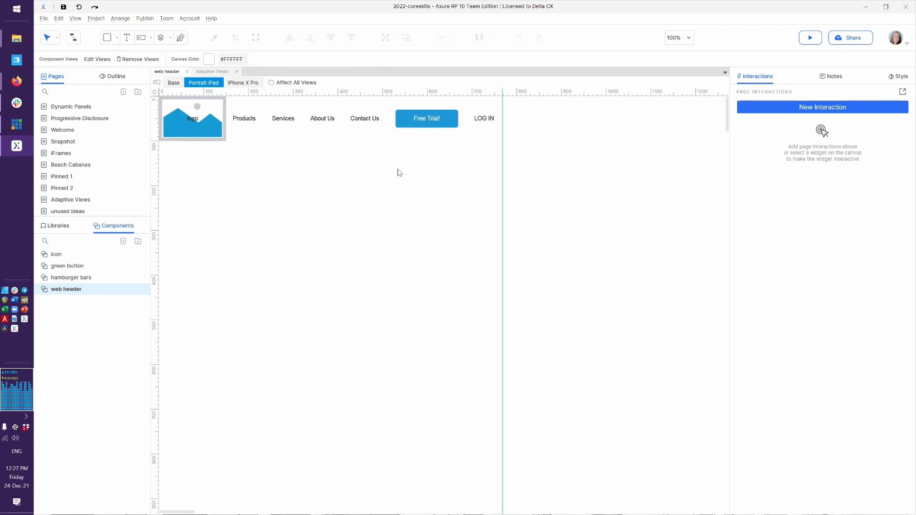
pyautogui.click(199, 142)
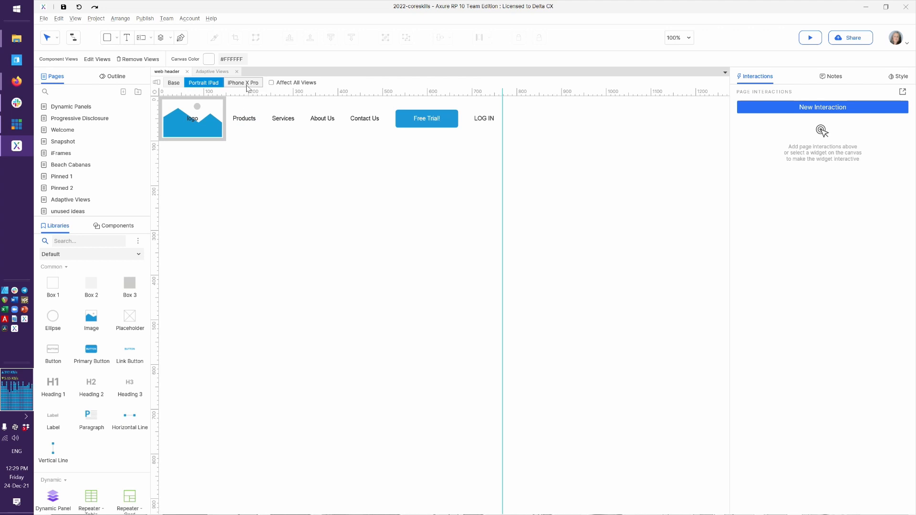
pyautogui.click(245, 83)
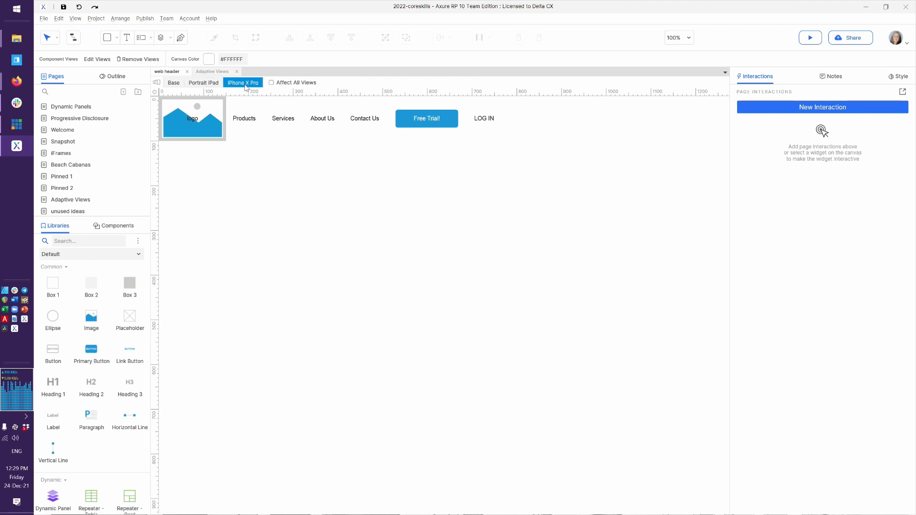
pyautogui.click(211, 72)
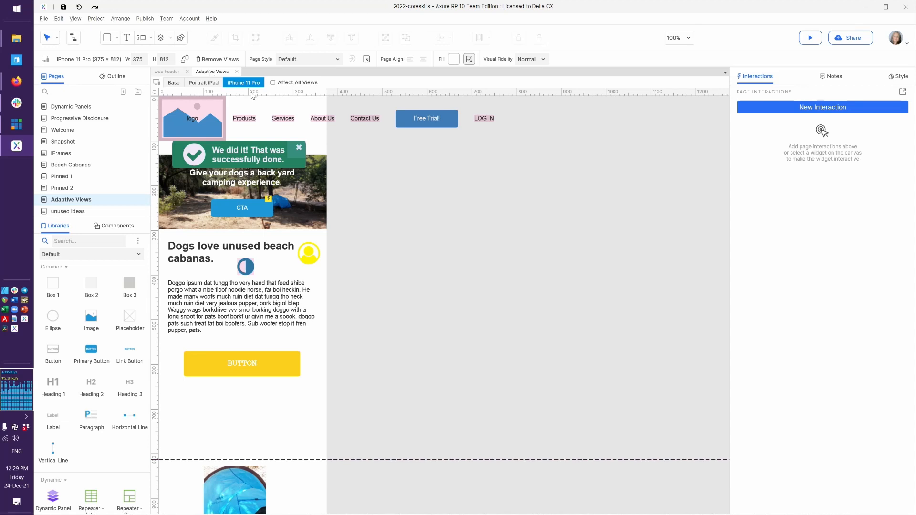
pyautogui.click(173, 72)
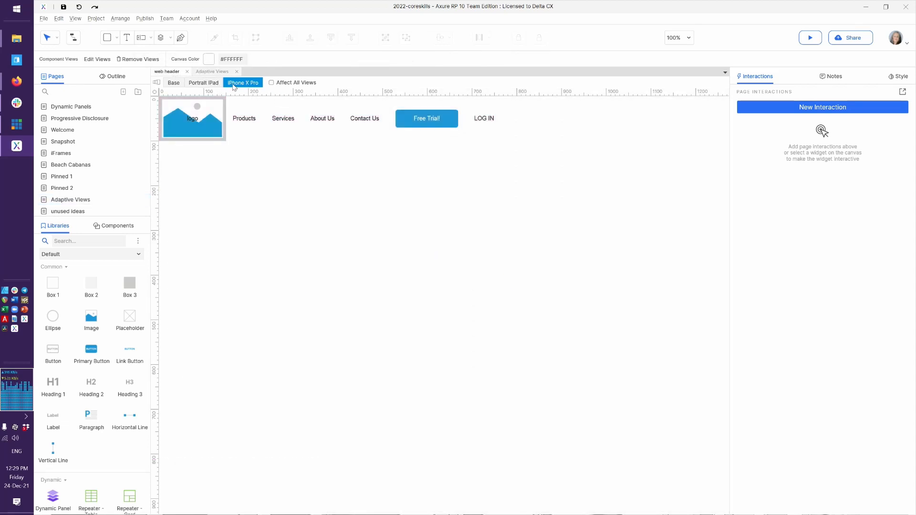
# Step: Rename the web header's iPhone X Pro component view to iPhone 11 Pro
pyautogui.click(97, 59)
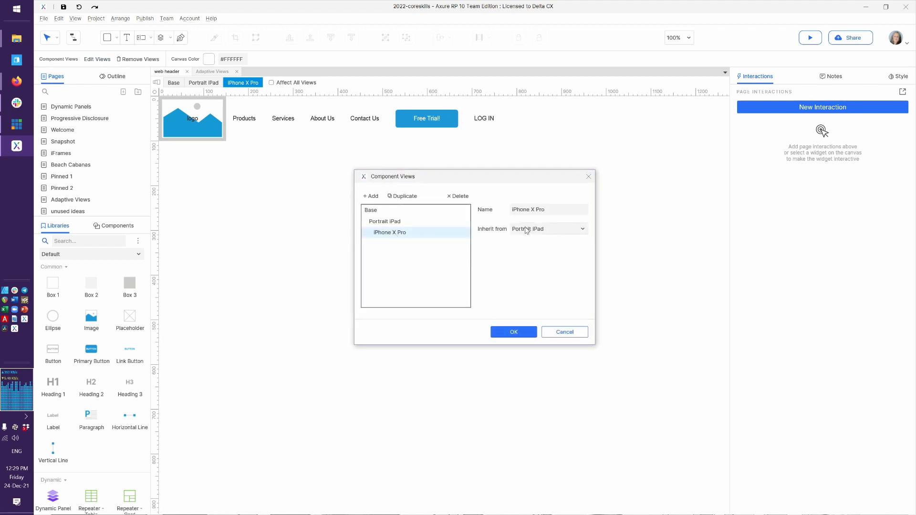
pyautogui.click(535, 211)
pyautogui.press('BackSpace')
pyautogui.write('11')
pyautogui.click(514, 331)
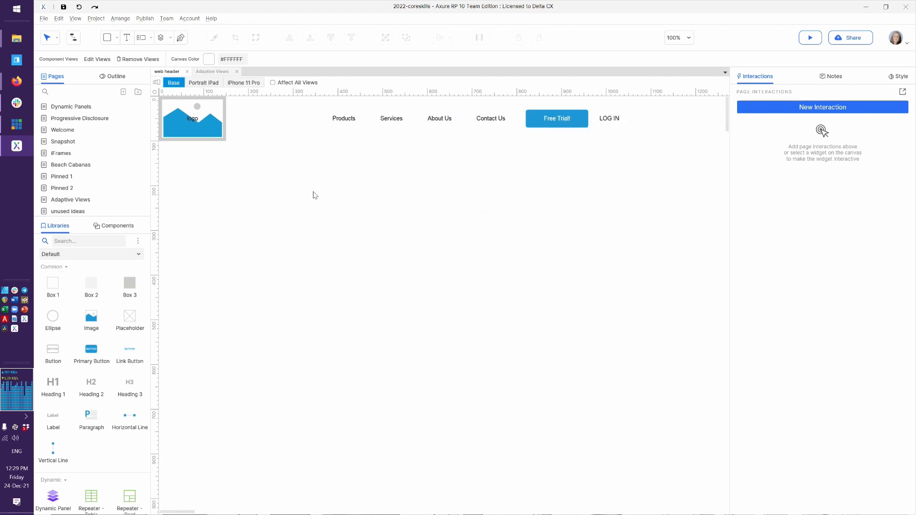
# Step: In the component's iPhone 11 Pro view, add a vertical guide at about X 360
pyautogui.click(204, 83)
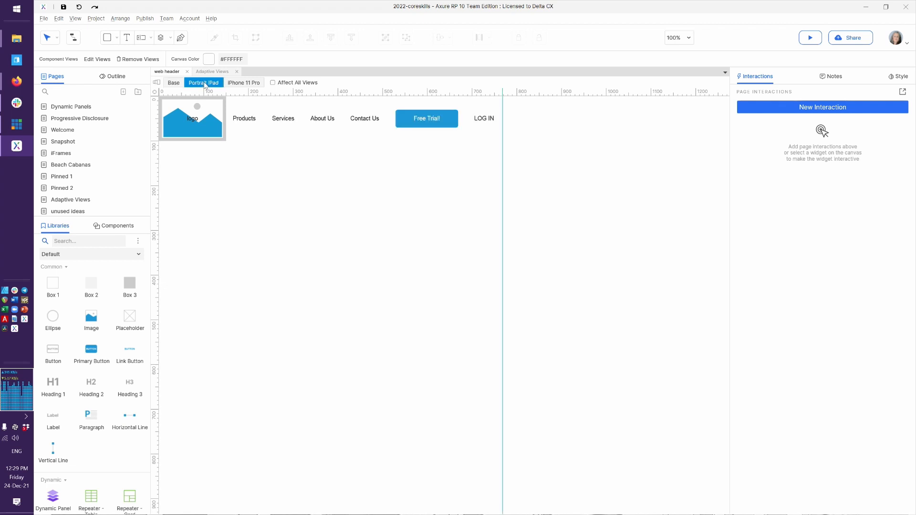
pyautogui.click(248, 83)
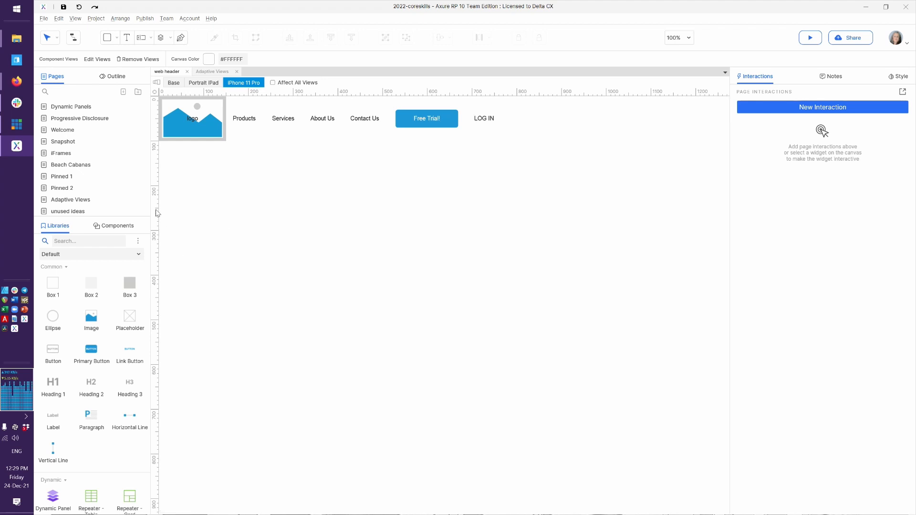
pyautogui.moveTo(157, 213); pyautogui.dragTo(321, 203)
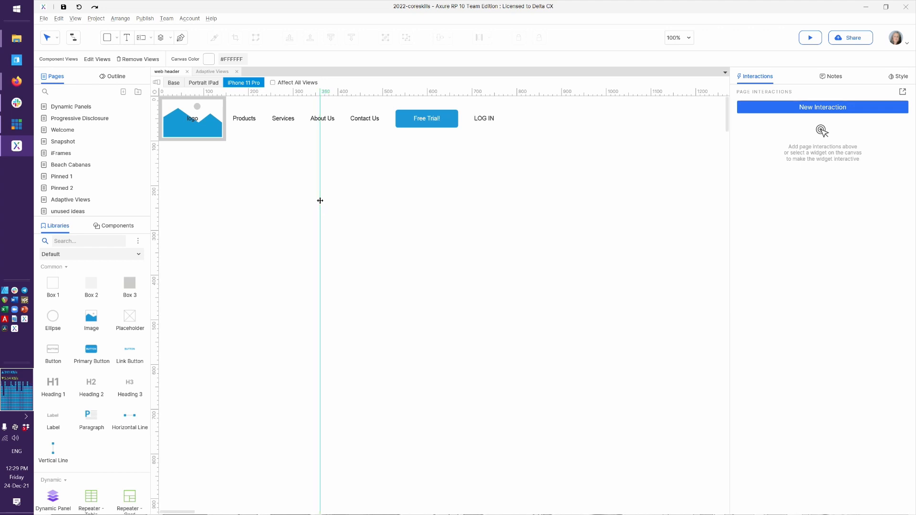
# Step: Remove the header items from Products to LOG IN in the iPhone 11 Pro view and shrink the logo image to 122 by 70
pyautogui.moveTo(547, 142); pyautogui.dragTo(234, 102)
pyautogui.click(240, 105)
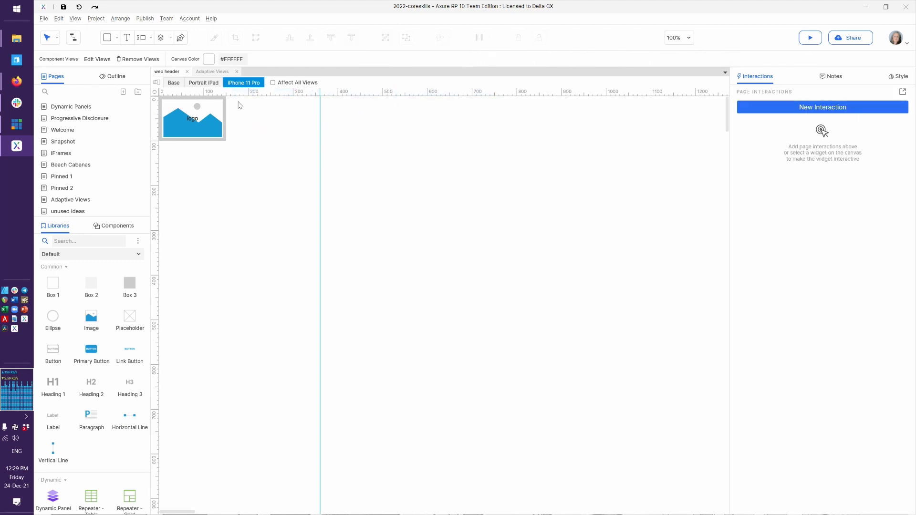
pyautogui.click(216, 120)
pyautogui.moveTo(226, 141); pyautogui.dragTo(214, 127)
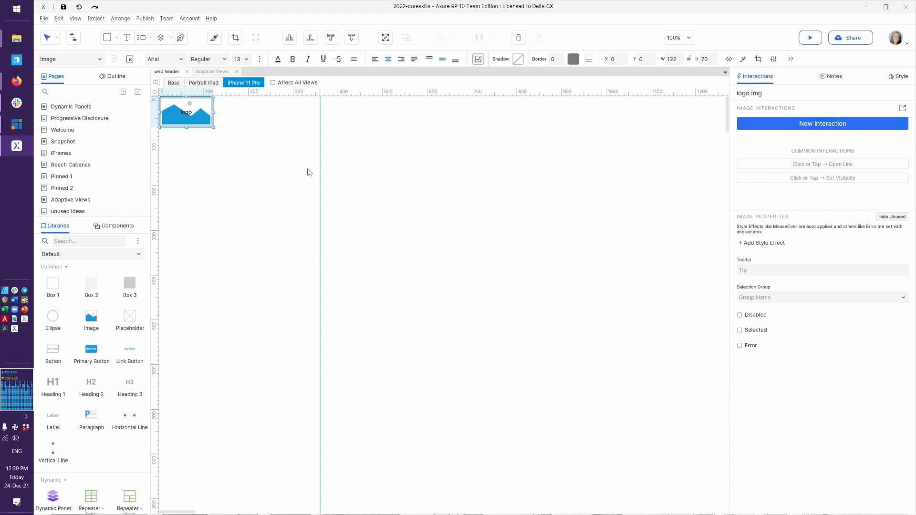
pyautogui.click(270, 150)
pyautogui.hotkey('ctrl', 'v')
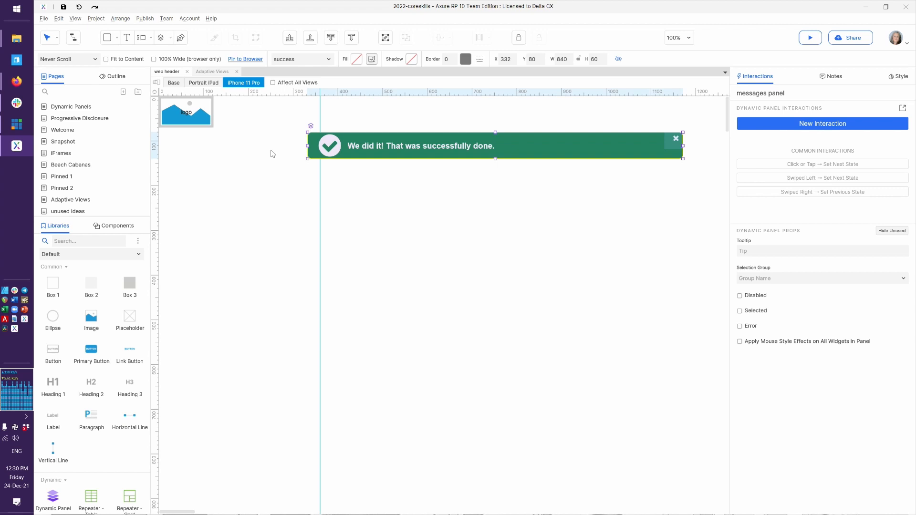
pyautogui.hotkey('ctrl', 'z')
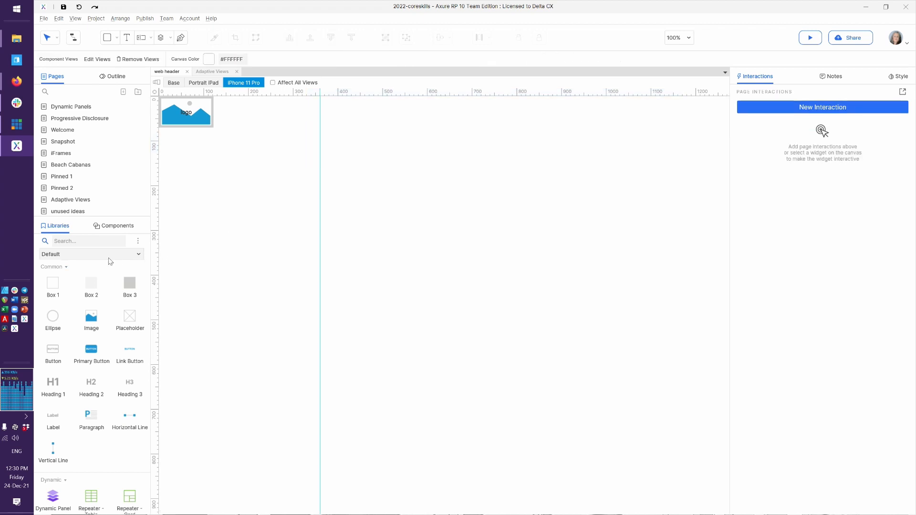
# Step: Find the Bars icon in the Icons library by searching for "bars" and place it beside the guide at about X 290, Y 14
pyautogui.click(91, 255)
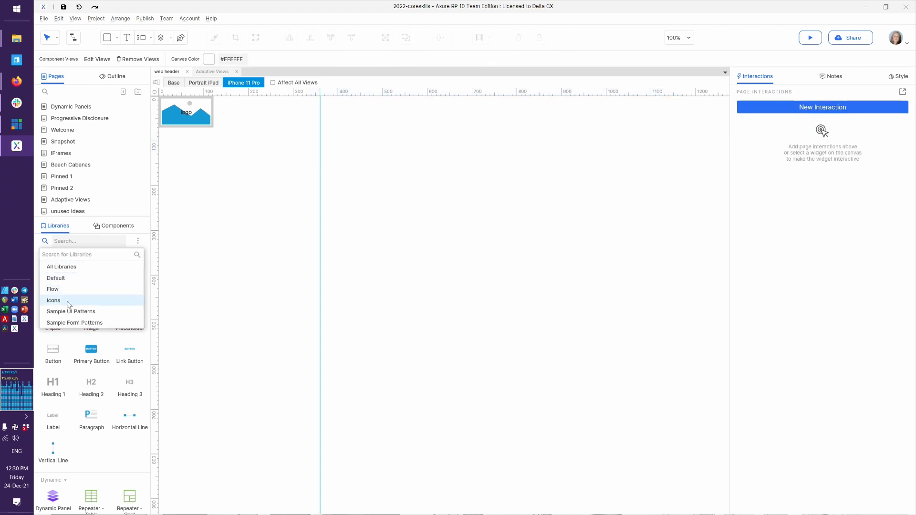
pyautogui.click(69, 301)
pyautogui.click(82, 241)
pyautogui.write('bars')
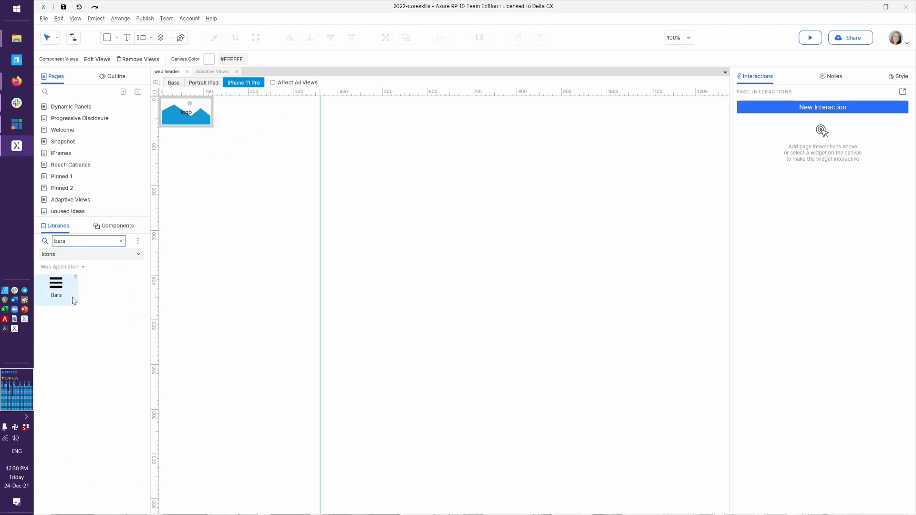
pyautogui.moveTo(58, 289); pyautogui.dragTo(288, 107)
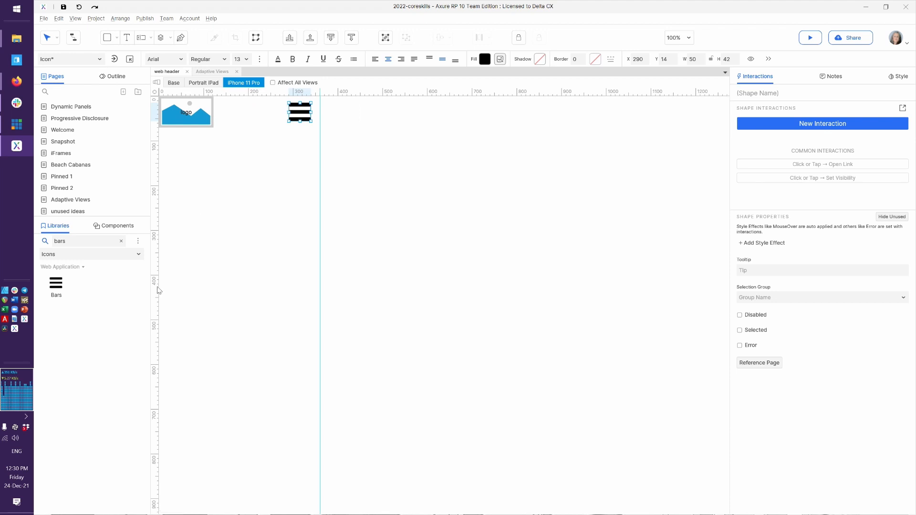
# Step: Switch the widget library back to Default, clear its search and deselect the bars icon
pyautogui.click(134, 258)
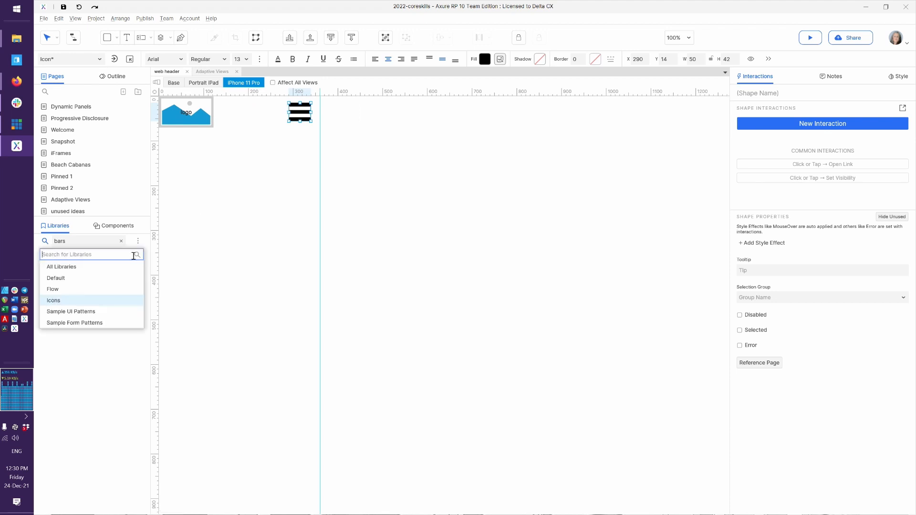
pyautogui.click(76, 279)
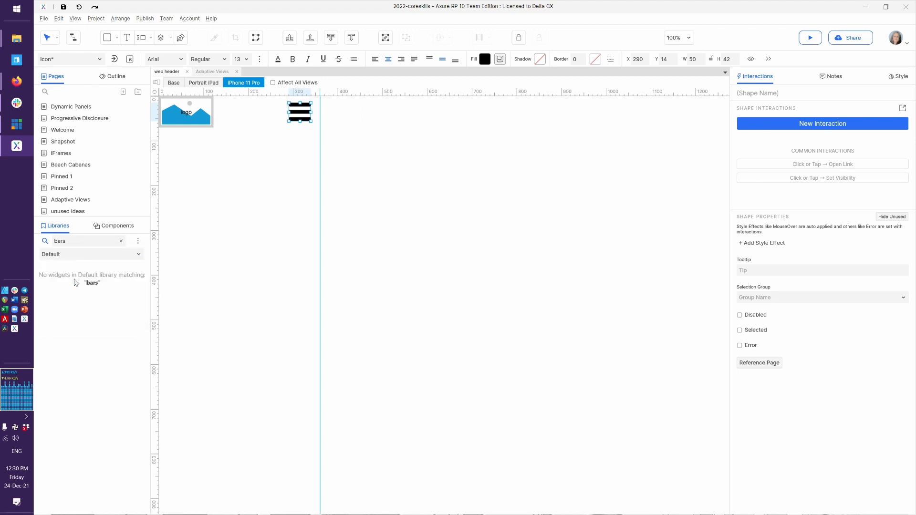
pyautogui.click(121, 243)
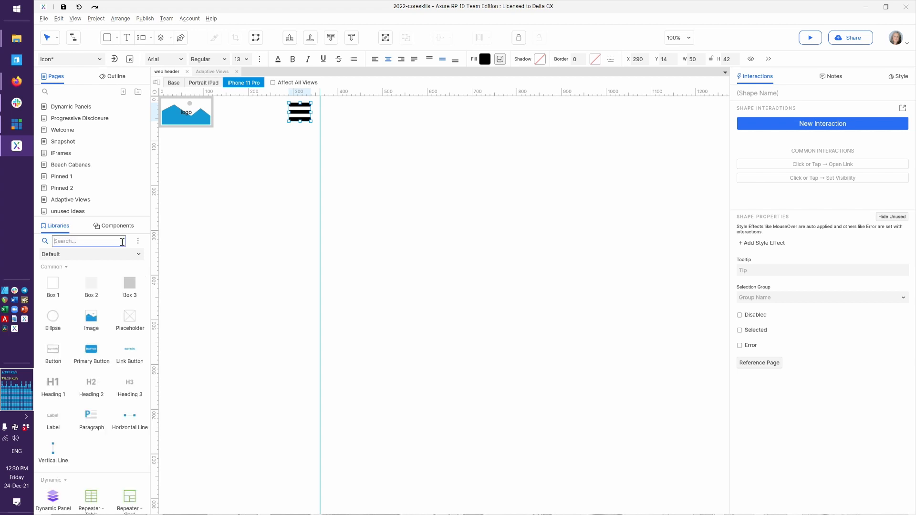
pyautogui.click(297, 216)
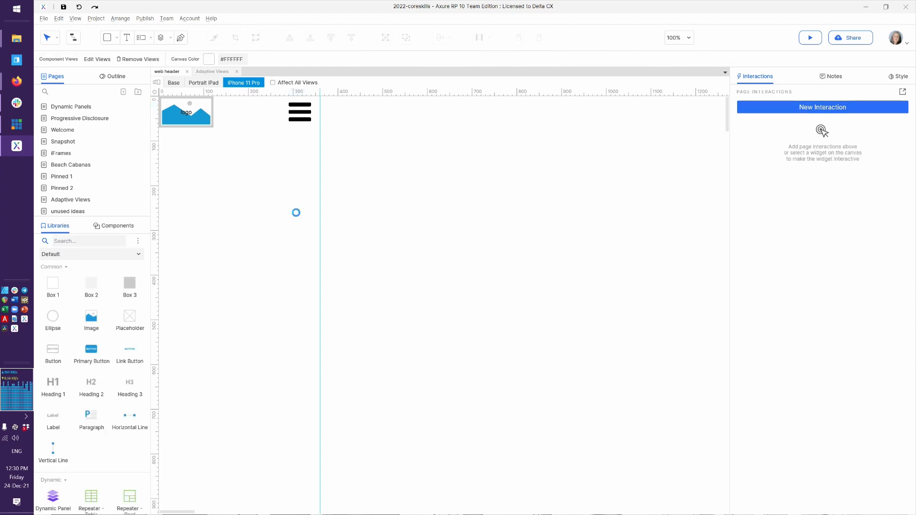
# Step: Check the iPhone 11 Pro (375 x 812) view of the page in the browser preview and return to Axure RP
pyautogui.hotkey('alt', 'Tab')
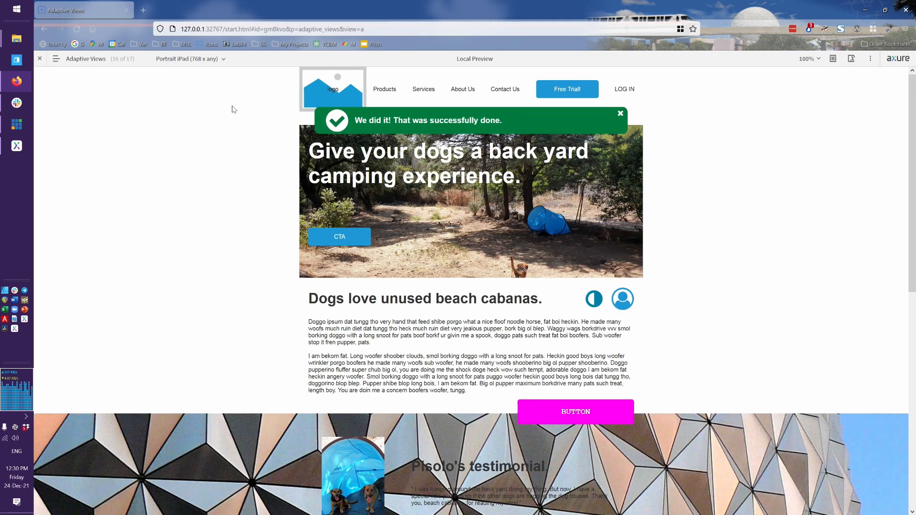
pyautogui.click(189, 58)
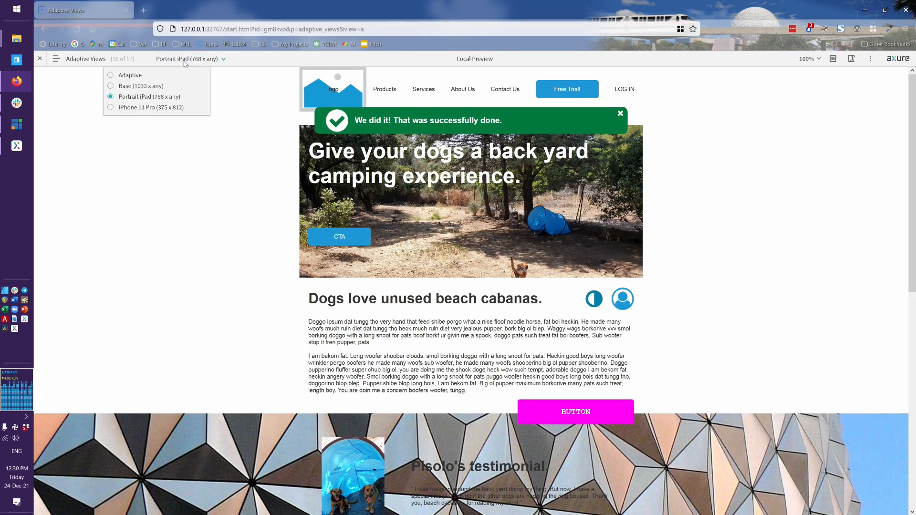
pyautogui.click(160, 107)
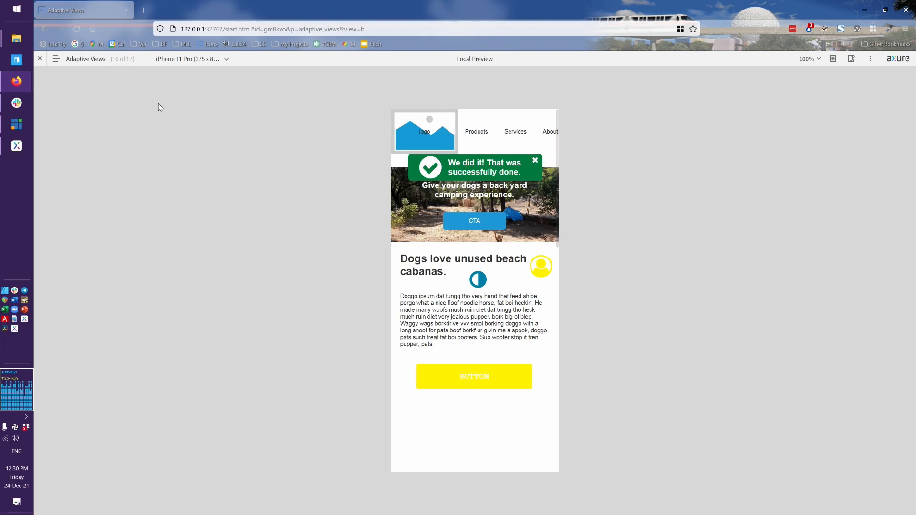
pyautogui.hotkey('alt', 'Tab')
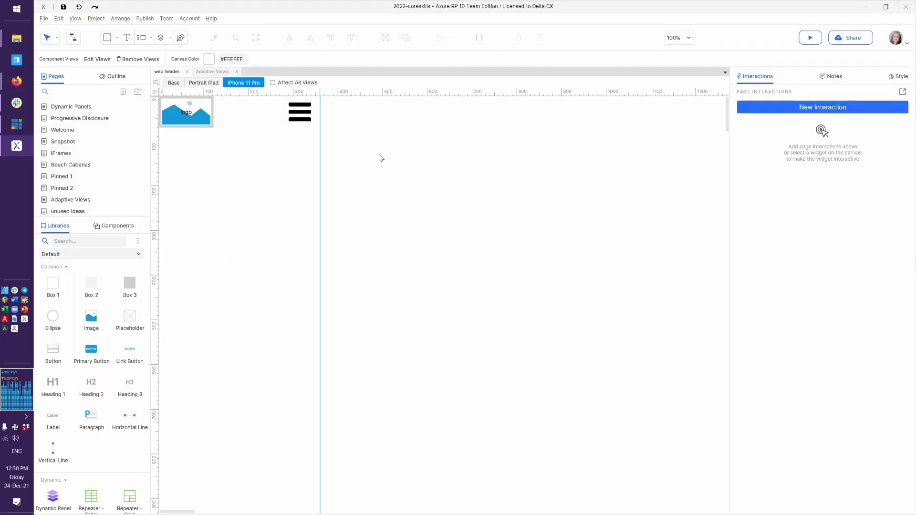
# Step: Replace the old header in the Adaptive Views page's iPhone 11 Pro view with a fresh web header component at X 0, Y 0
pyautogui.click(212, 71)
pyautogui.click(209, 126)
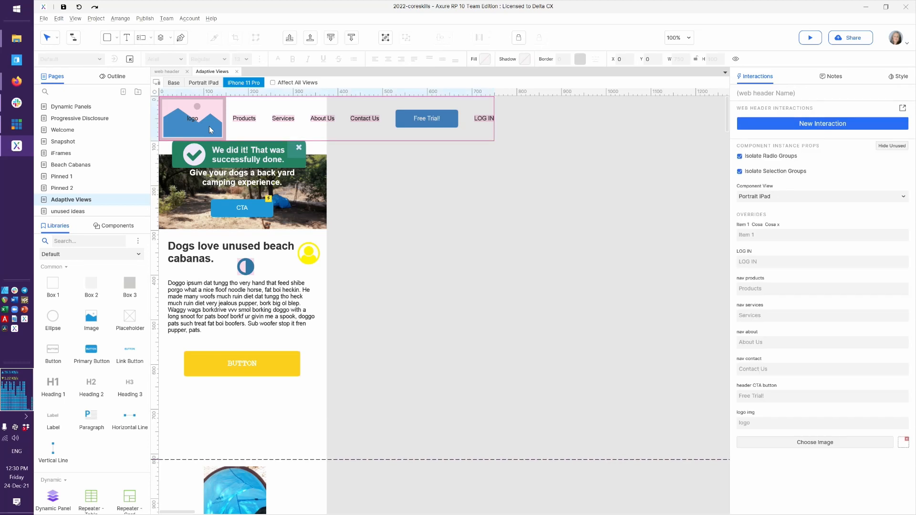
pyautogui.press('Delete')
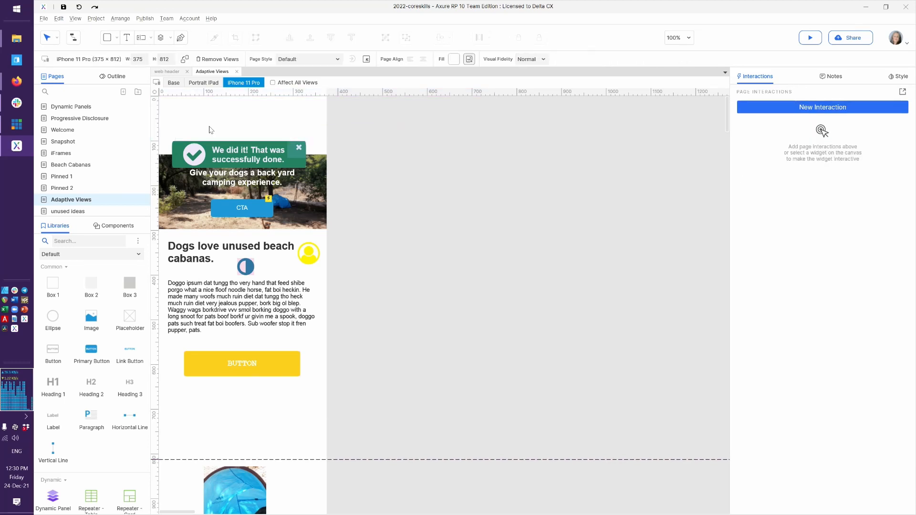
pyautogui.click(111, 226)
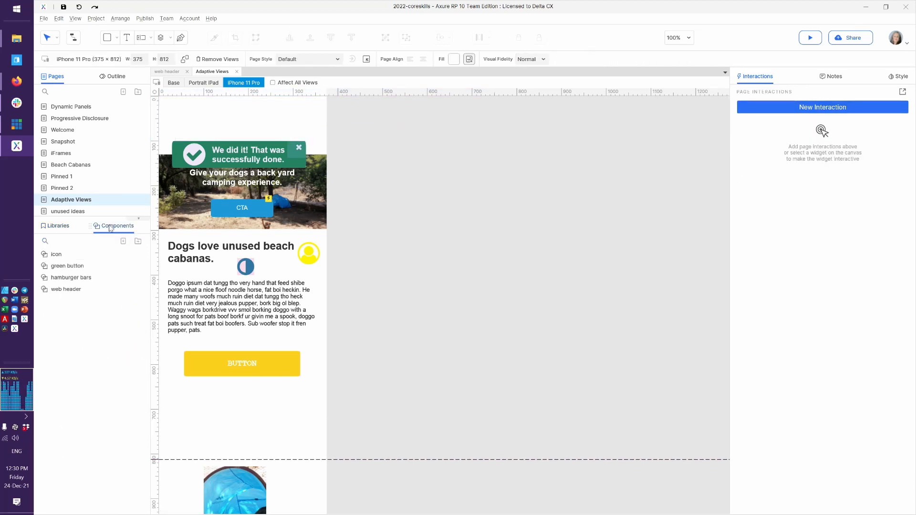
pyautogui.moveTo(56, 287); pyautogui.dragTo(161, 98)
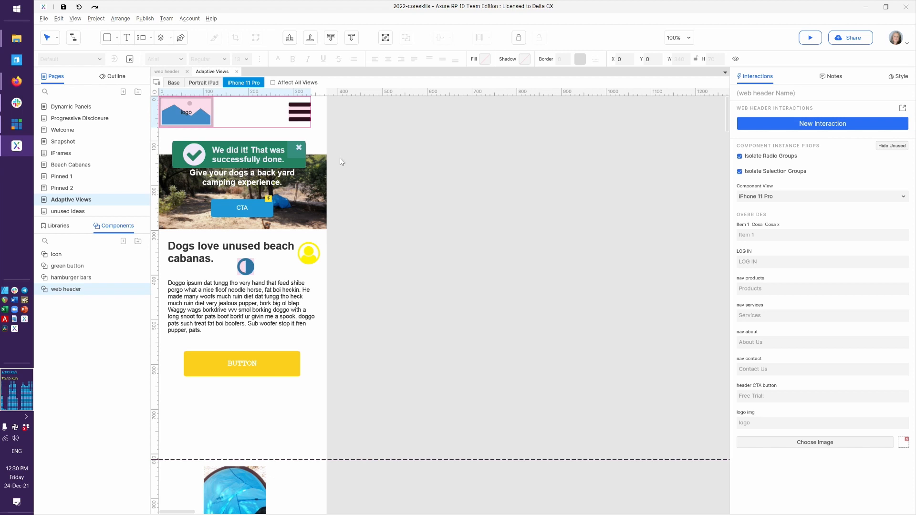
# Step: Show the widget libraries, preview the page's iPhone 11 Pro view in the browser, and return to Axure RP
pyautogui.moveTo(91, 284)
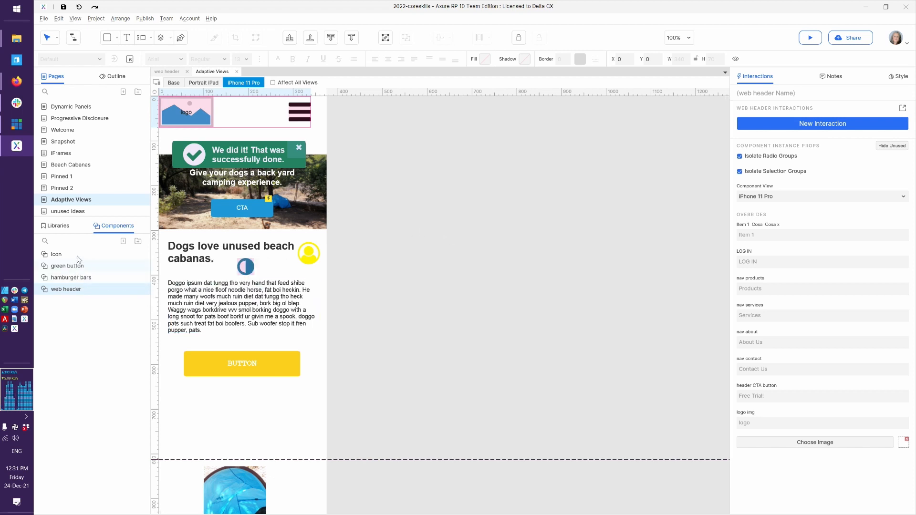
pyautogui.click(59, 228)
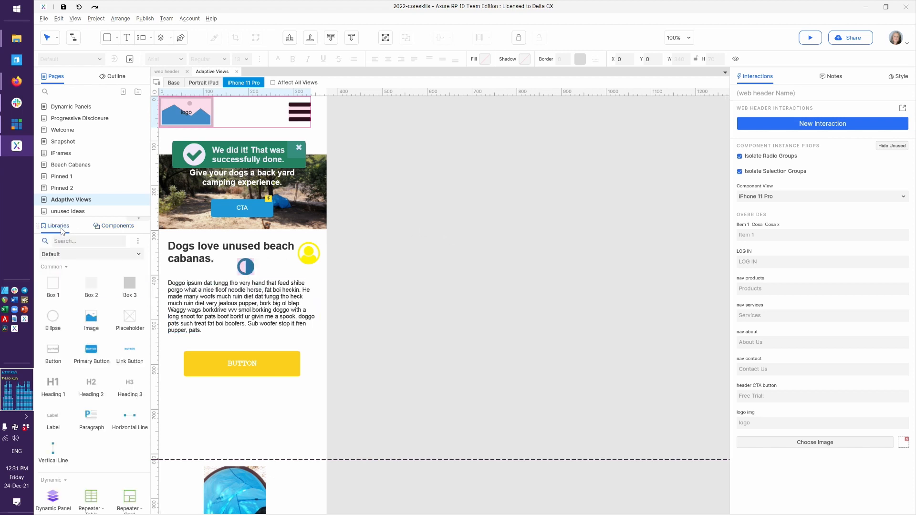
pyautogui.click(368, 206)
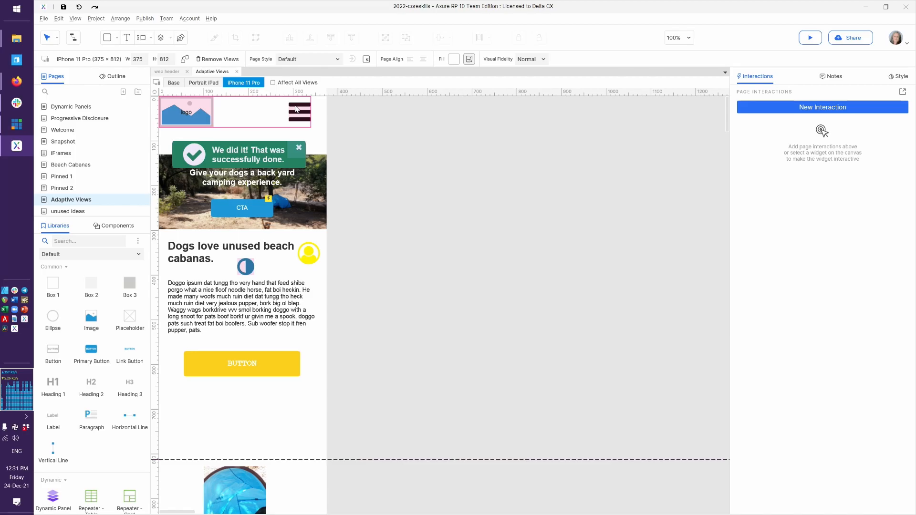
pyautogui.hotkey('ctrl', '.')
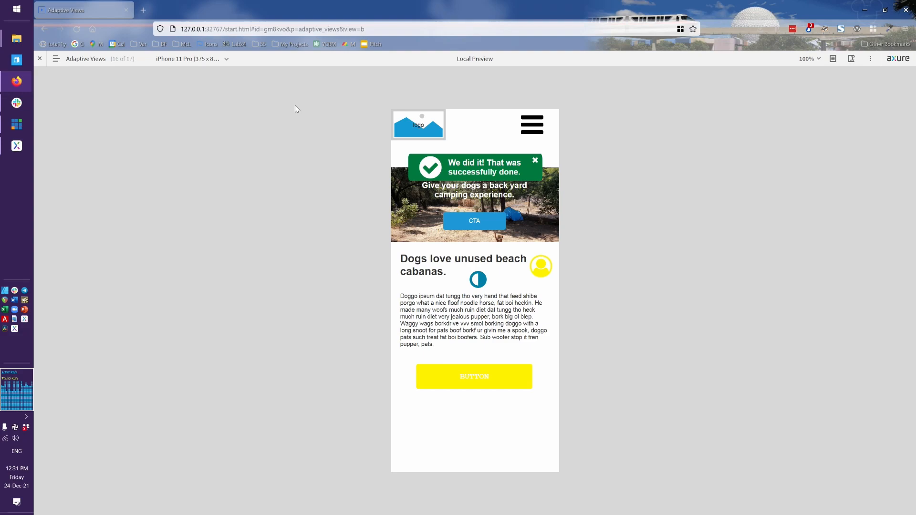
pyautogui.hotkey('alt', 'Tab')
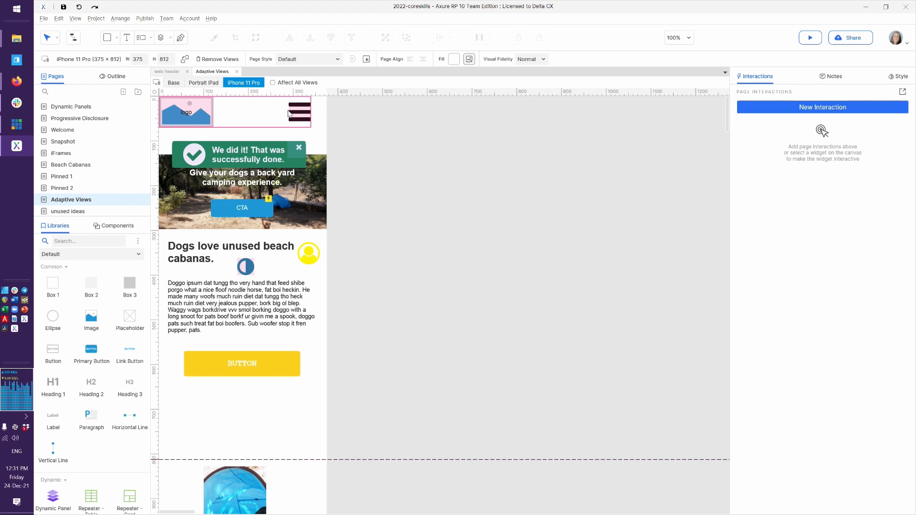
# Step: Open the web header component's iPhone 11 Pro view and add a Box 3 at X 60, Y 0, sized 300 by 600
pyautogui.doubleClick(308, 119)
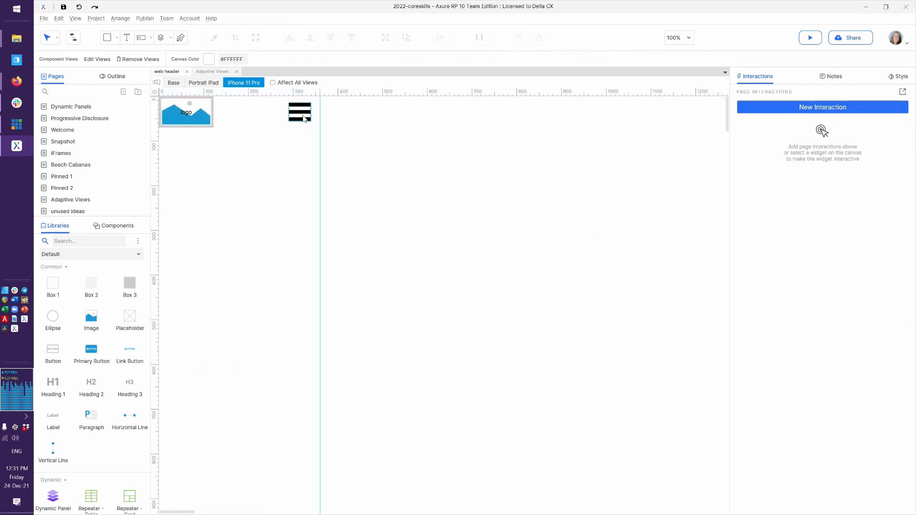
pyautogui.click(304, 117)
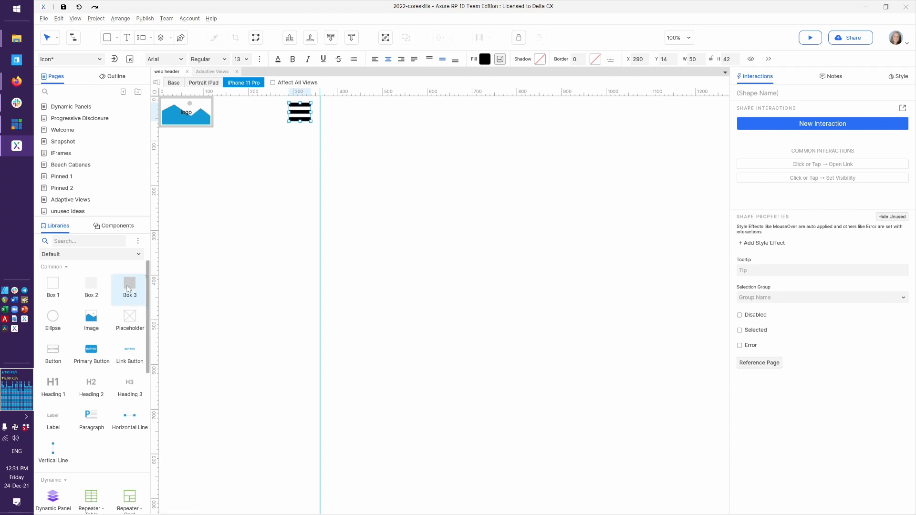
pyautogui.moveTo(128, 288); pyautogui.dragTo(186, 98)
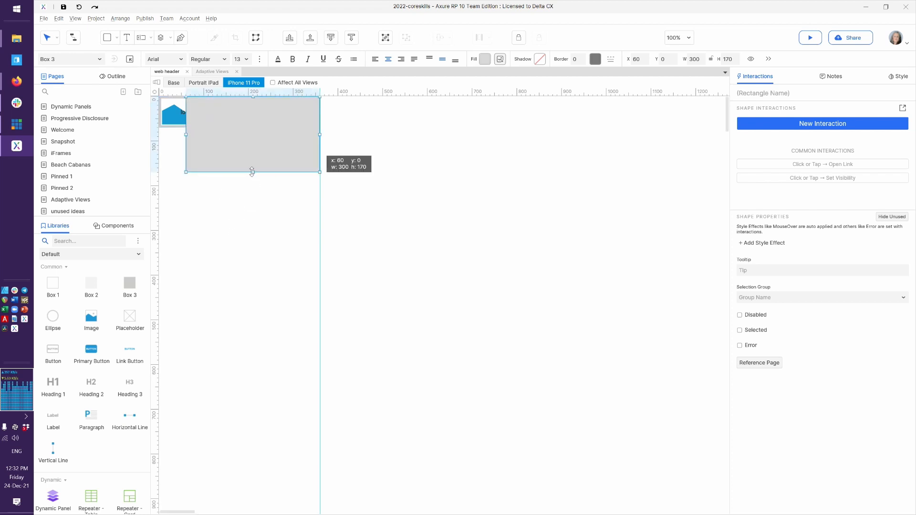
pyautogui.moveTo(252, 174); pyautogui.dragTo(248, 365)
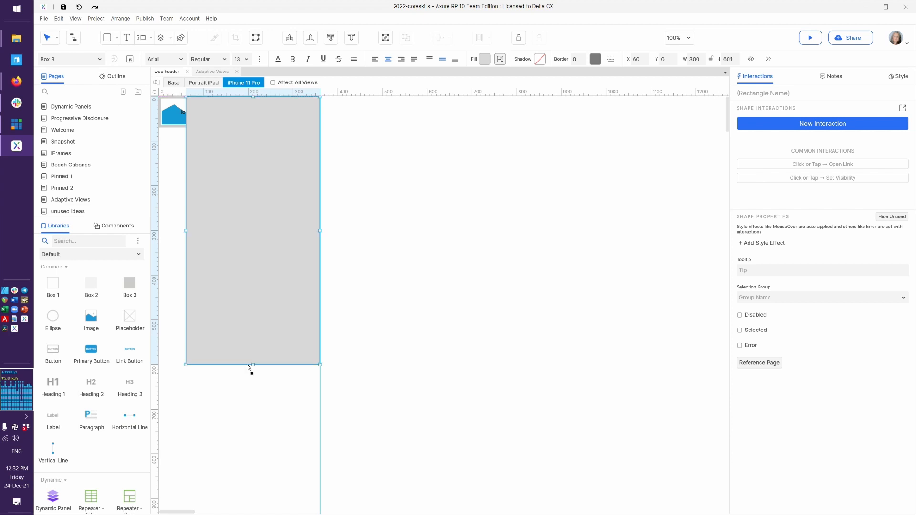
pyautogui.click(726, 61)
pyautogui.write('600')
pyautogui.press('Return')
pyautogui.moveTo(107, 171)
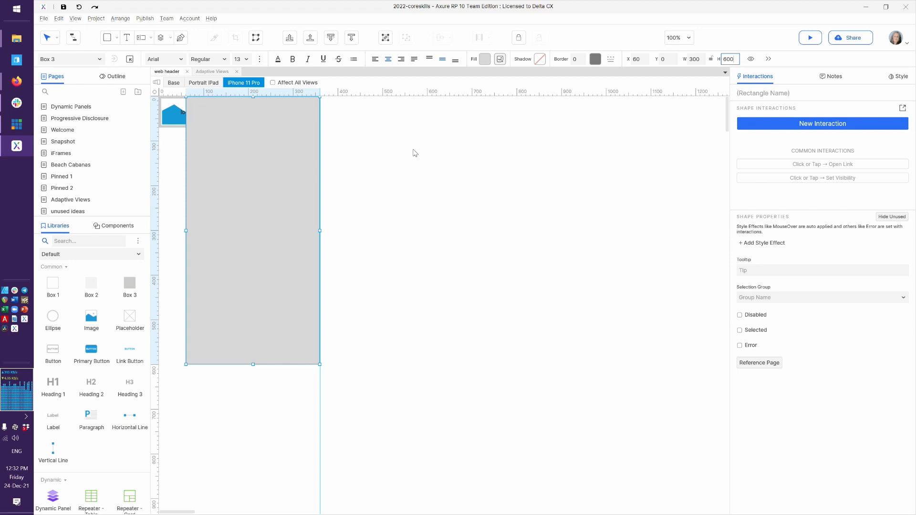
# Step: Fill the menu panel box with the favorite dark blue #366295 and deselect it
pyautogui.click(485, 59)
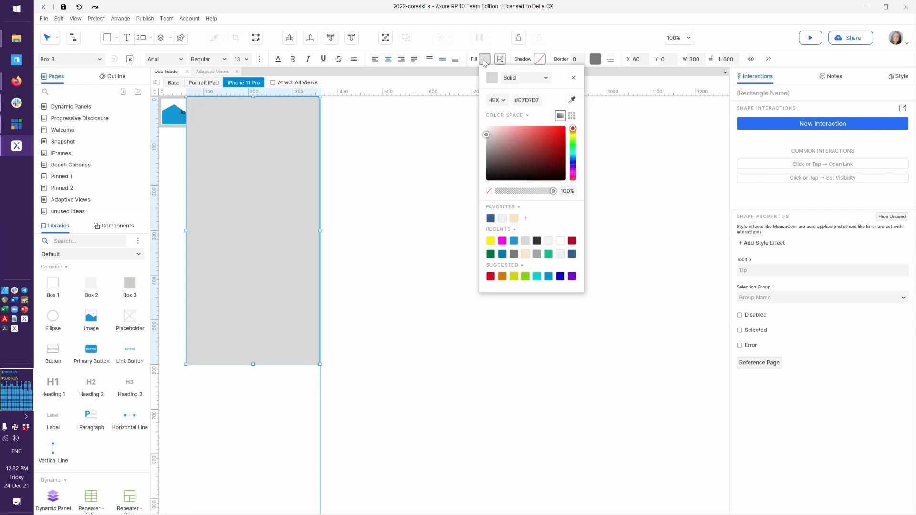
pyautogui.click(491, 220)
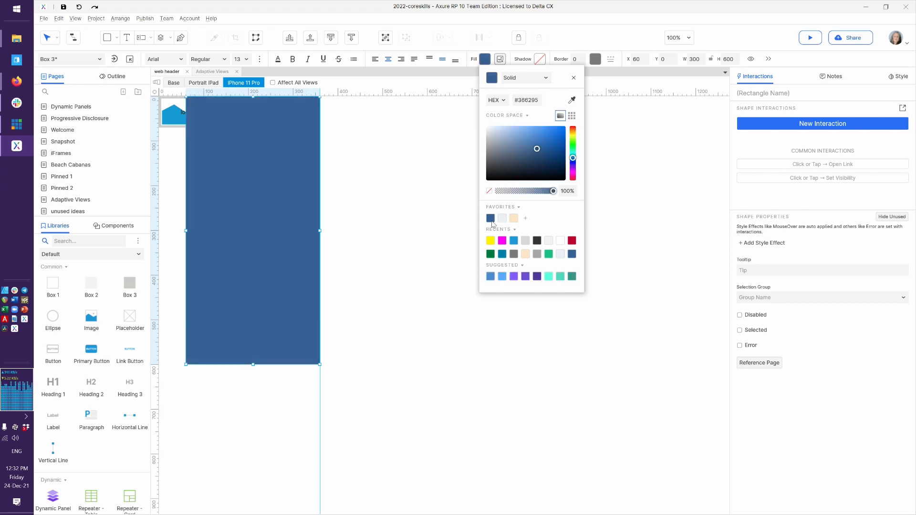
pyautogui.click(382, 210)
pyautogui.click(382, 210)
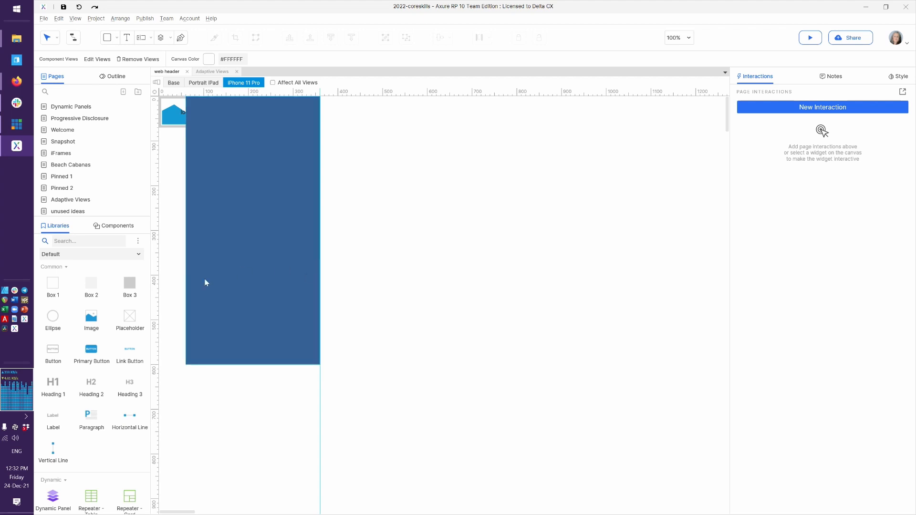
# Step: Find the Times icon in the Icons library by searching for "times" and place it on the blue panel at X 300, Y 10
pyautogui.click(76, 244)
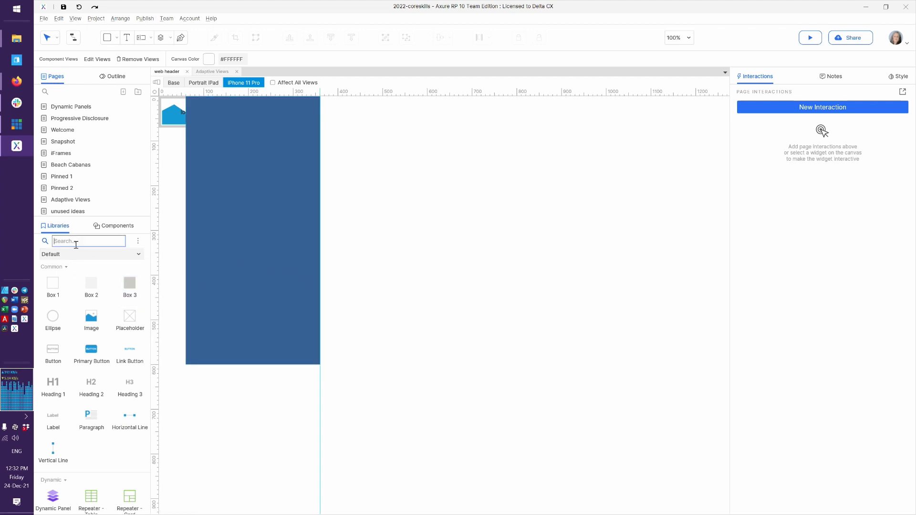
pyautogui.click(81, 253)
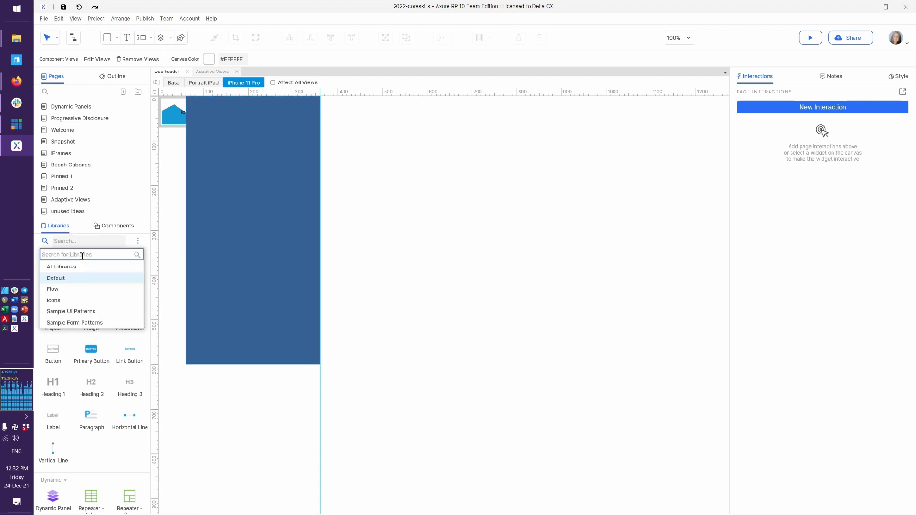
pyautogui.click(72, 301)
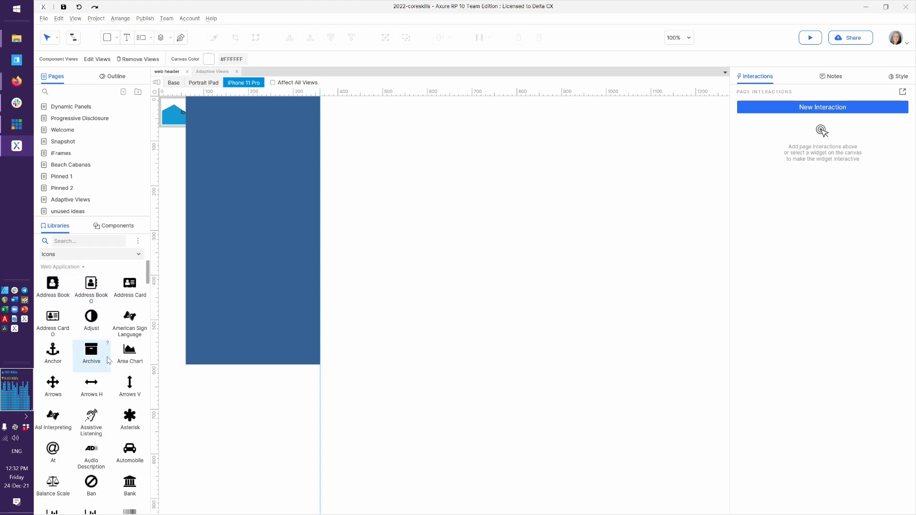
pyautogui.click(83, 239)
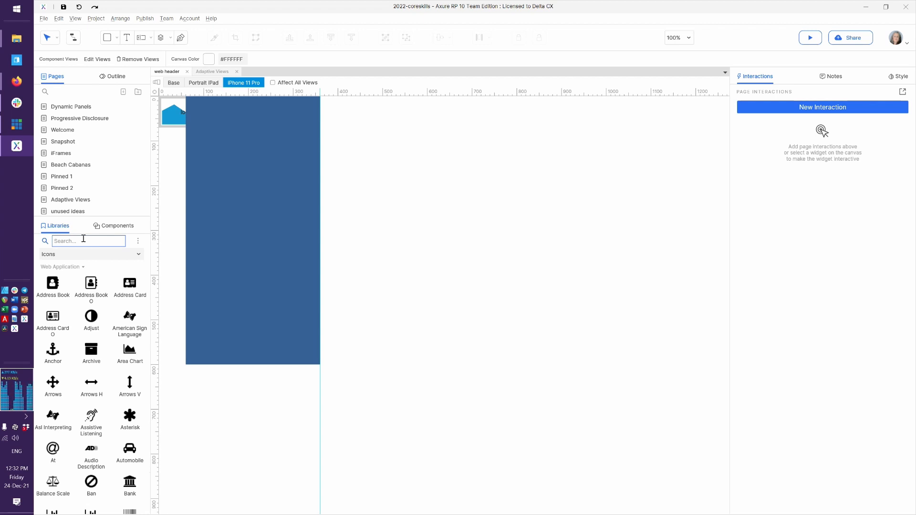
pyautogui.write('times')
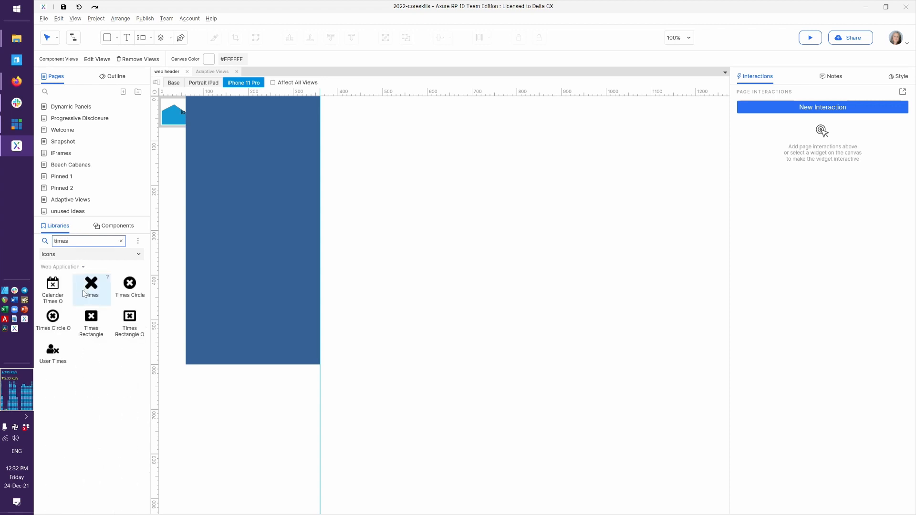
pyautogui.moveTo(96, 289); pyautogui.dragTo(294, 102)
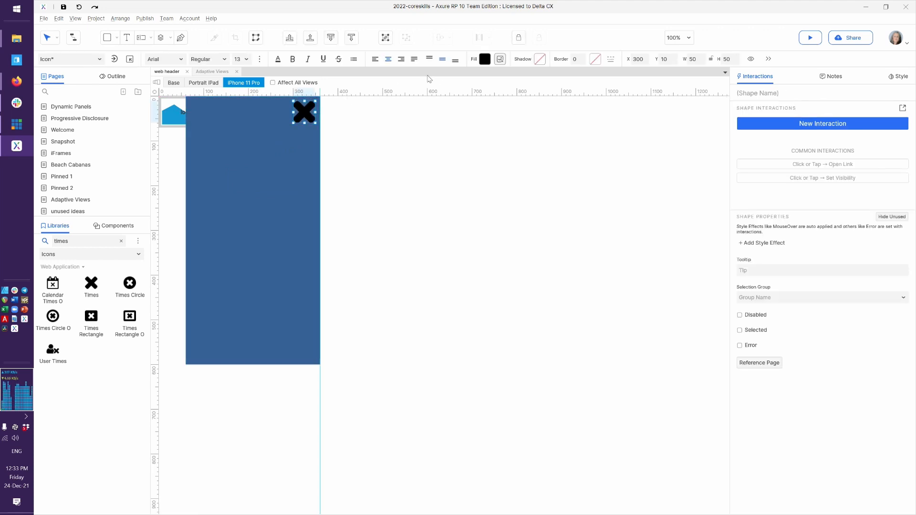
# Step: Give the Times icon a near-white #FFFDFD fill and set its width and height to 22
pyautogui.click(485, 59)
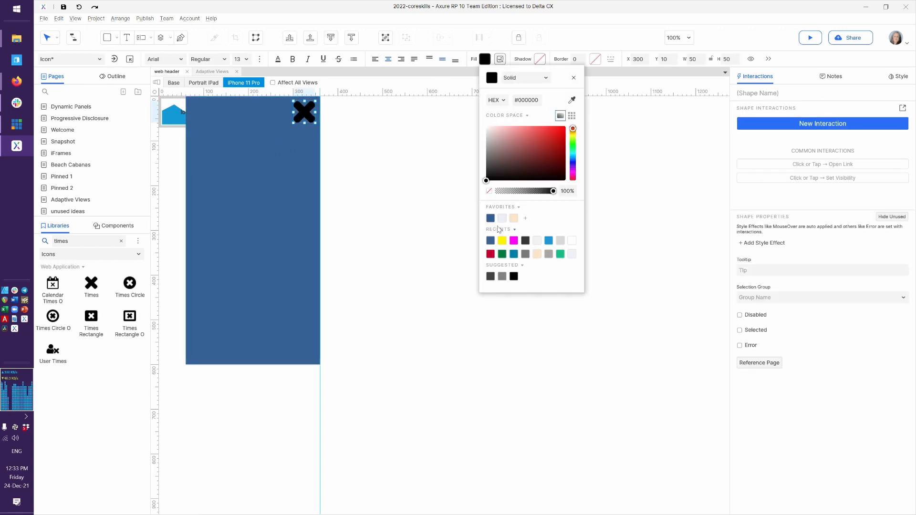
pyautogui.moveTo(493, 138); pyautogui.dragTo(479, 108)
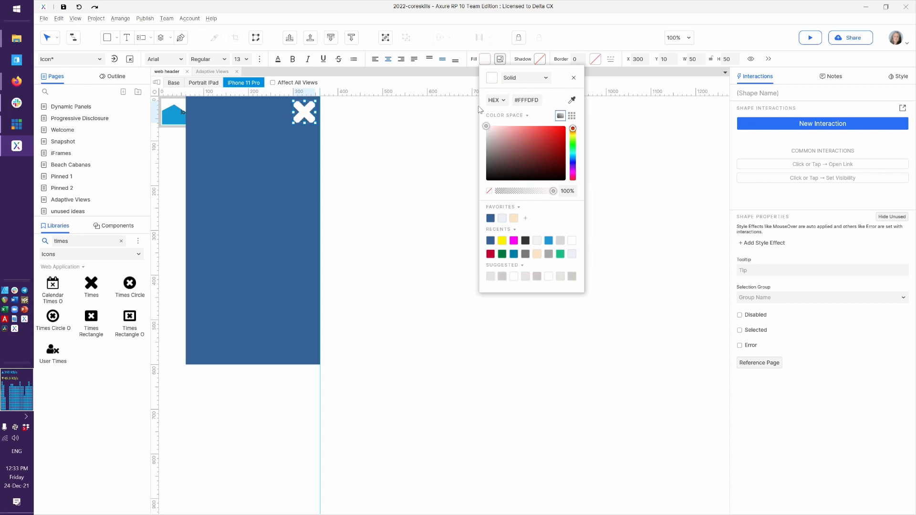
pyautogui.click(699, 58)
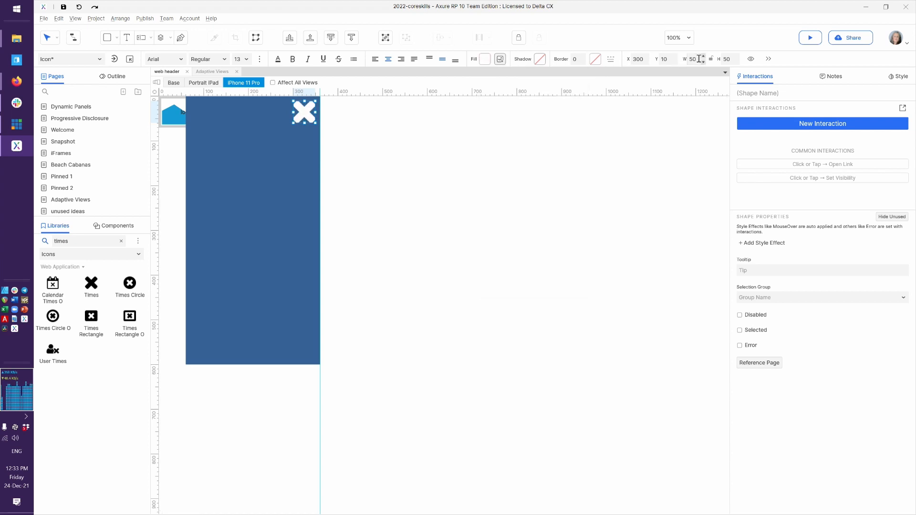
pyautogui.click(699, 59)
pyautogui.write('22')
pyautogui.press('Tab')
pyautogui.write('22')
pyautogui.press('Tab')
pyautogui.click(435, 151)
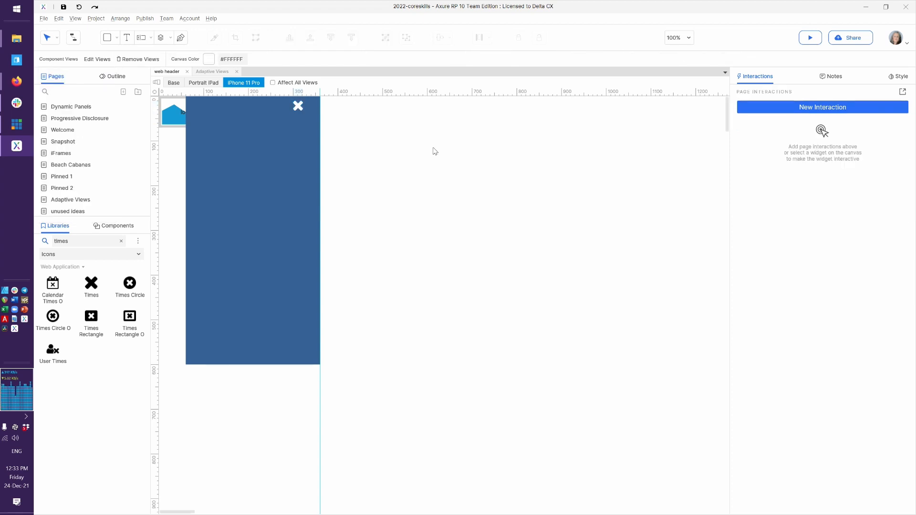
# Step: Move the Times icon to X 330, Y 10 in the blue panel's upper corner and deselect it
pyautogui.moveTo(298, 106); pyautogui.dragTo(311, 108)
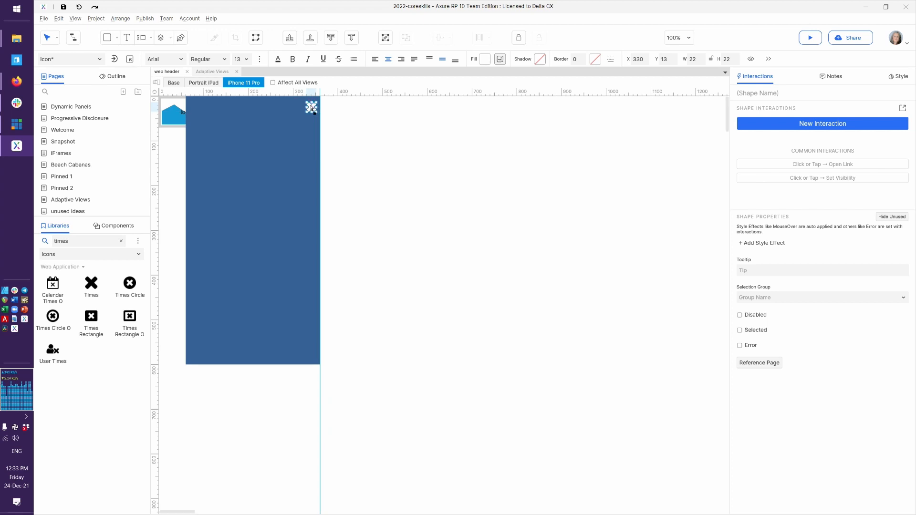
pyautogui.press('Up')
pyautogui.press('Up')
pyautogui.press('Up')
pyautogui.click(355, 179)
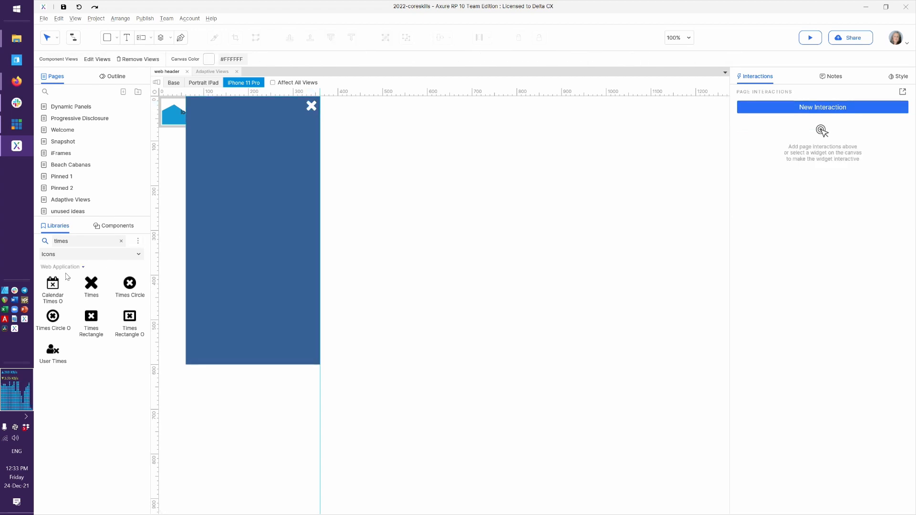
# Step: Switch the widget library back to Default and clear the "times" search
pyautogui.click(72, 257)
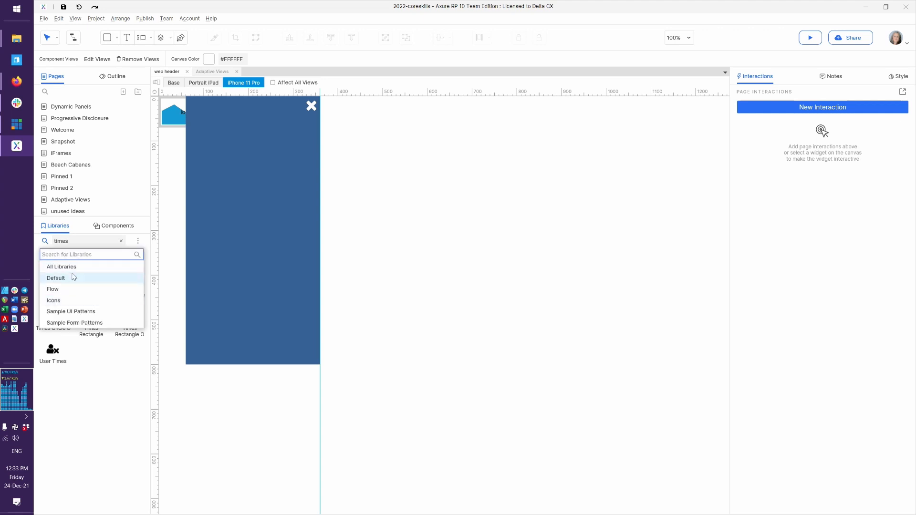
pyautogui.click(72, 278)
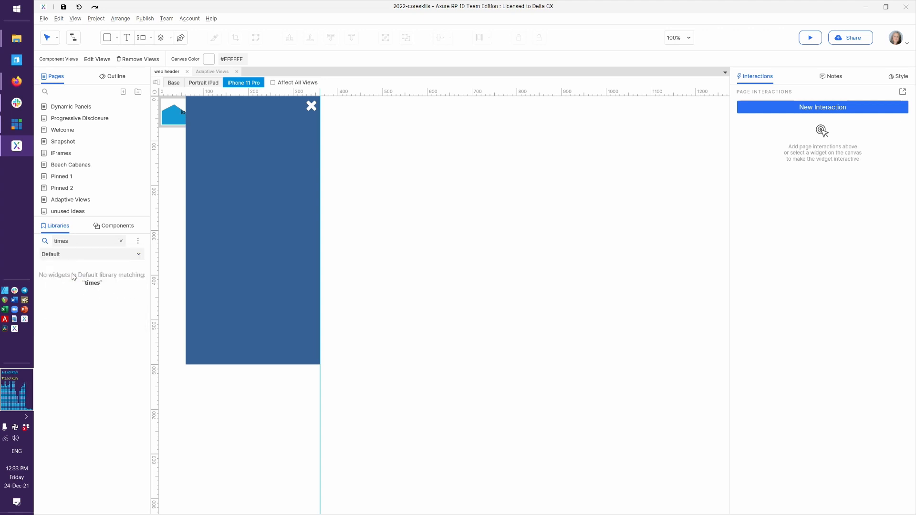
pyautogui.click(121, 241)
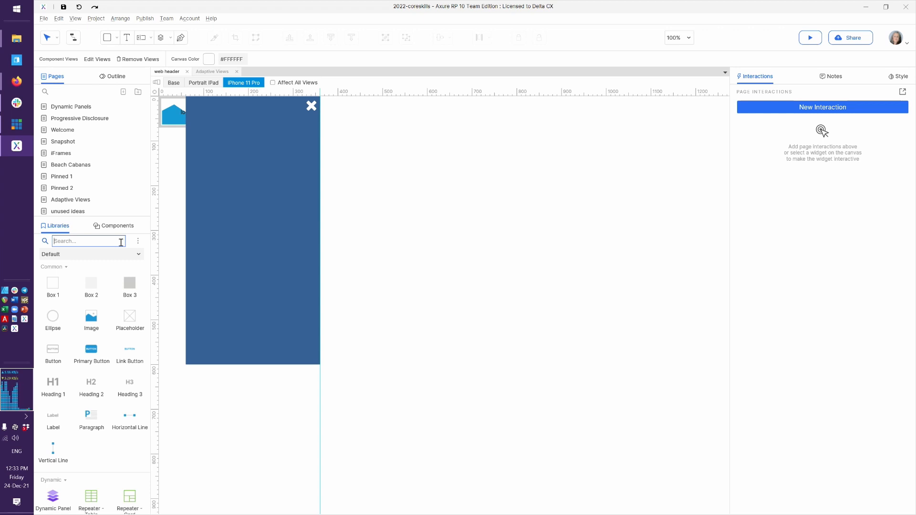
# Step: Add a Hot Spot over the Times icon and shrink it to about 45 by 42 at X 315, Y 0
pyautogui.scroll(-1, 95, 372)
pyautogui.scroll(-2, 95, 372)
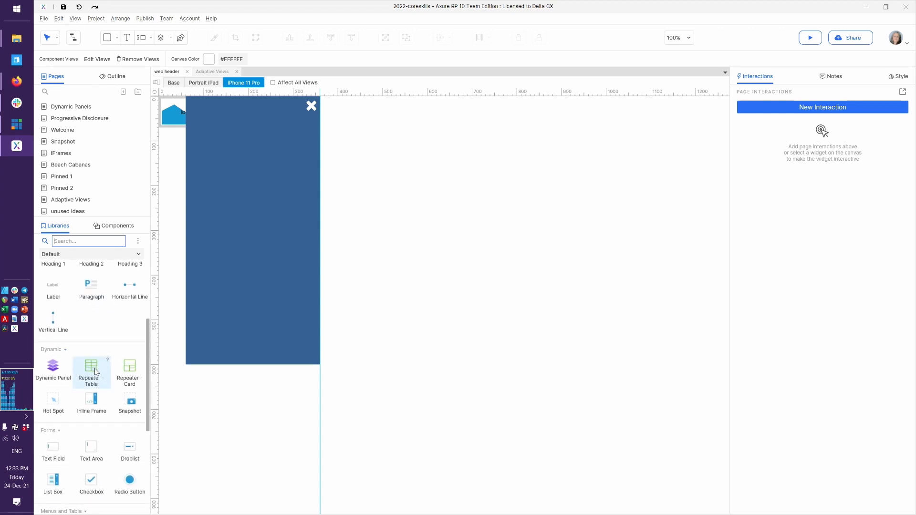
pyautogui.moveTo(53, 400); pyautogui.dragTo(276, 101)
pyautogui.click(277, 101)
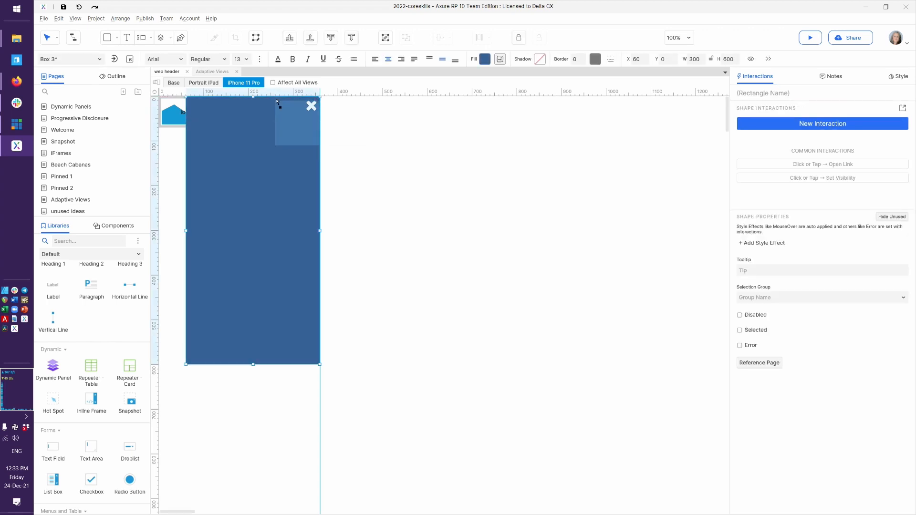
pyautogui.click(291, 119)
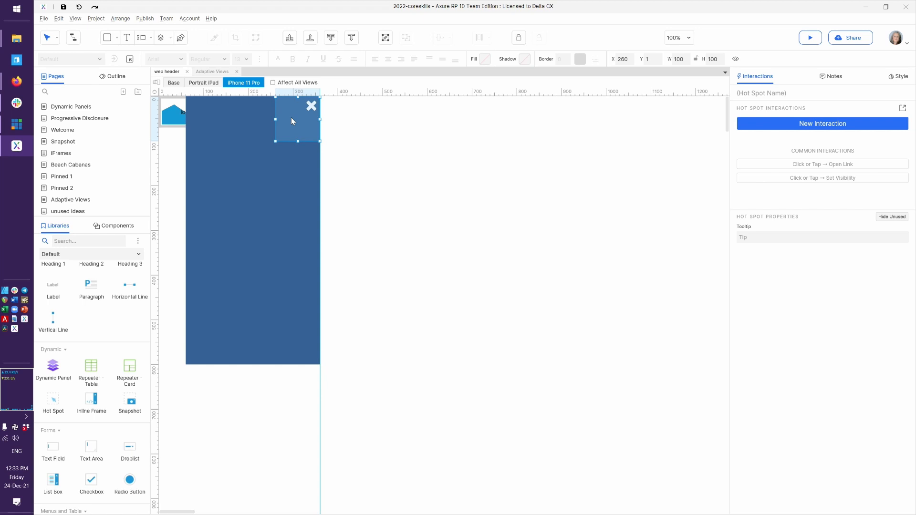
pyautogui.moveTo(276, 140); pyautogui.dragTo(299, 117)
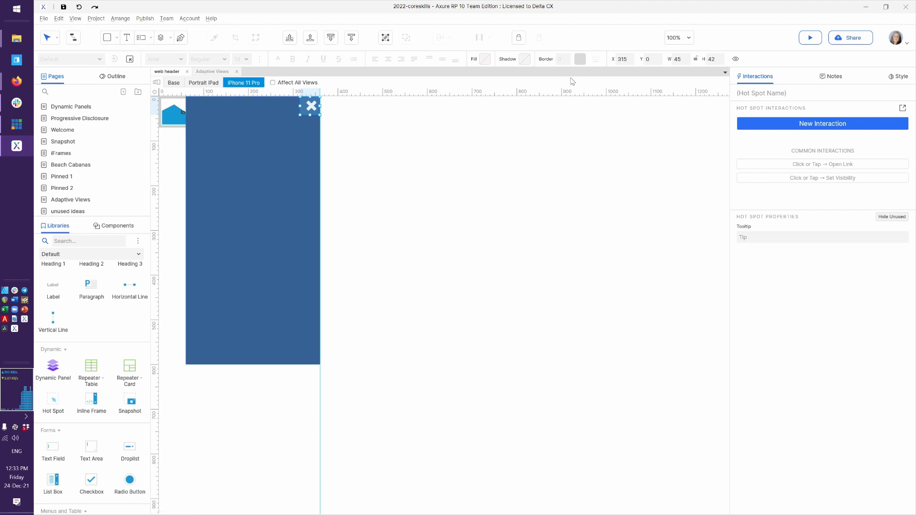
# Step: Set the hot spot's width and height to 50
pyautogui.click(681, 59)
pyautogui.write('50')
pyautogui.press('Tab')
pyautogui.write('50')
pyautogui.press('Tab')
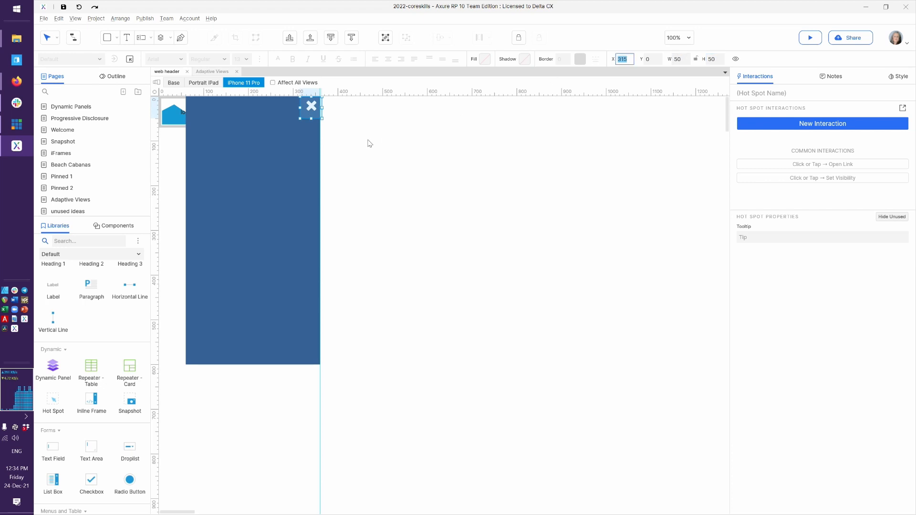
# Step: Nudge the hot spot to X 310, Y 0 so it lines up with the panel's edge, and select the Times icon
pyautogui.click(307, 112)
pyautogui.press('Left')
pyautogui.press('Left')
pyautogui.press('Left')
pyautogui.press('Left')
pyautogui.press('Left')
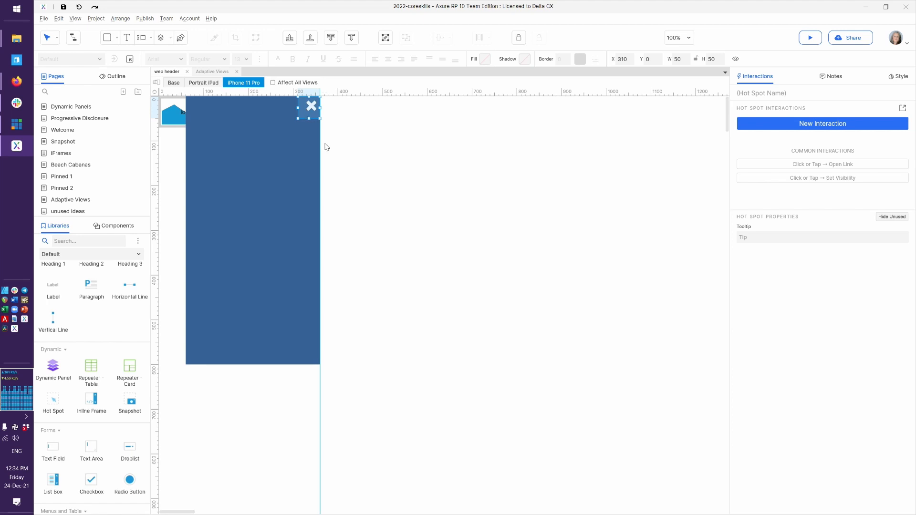
pyautogui.click(314, 110)
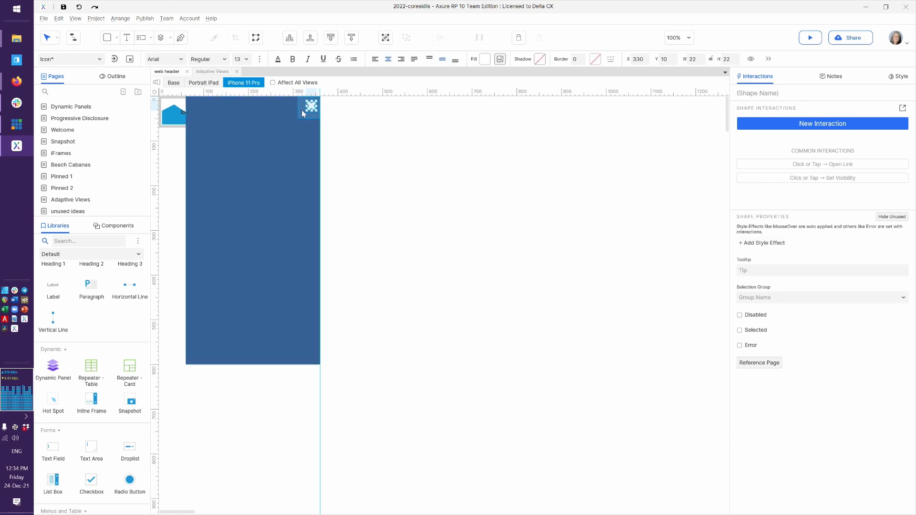
# Step: Convert the large blue menu rectangle on its own into a dynamic panel, leaving out the Times icon and hot spot
pyautogui.keyDown('shift'); pyautogui.click(302, 112); pyautogui.keyUp('shift')
pyautogui.keyDown('shift'); pyautogui.click(262, 196); pyautogui.keyUp('shift')
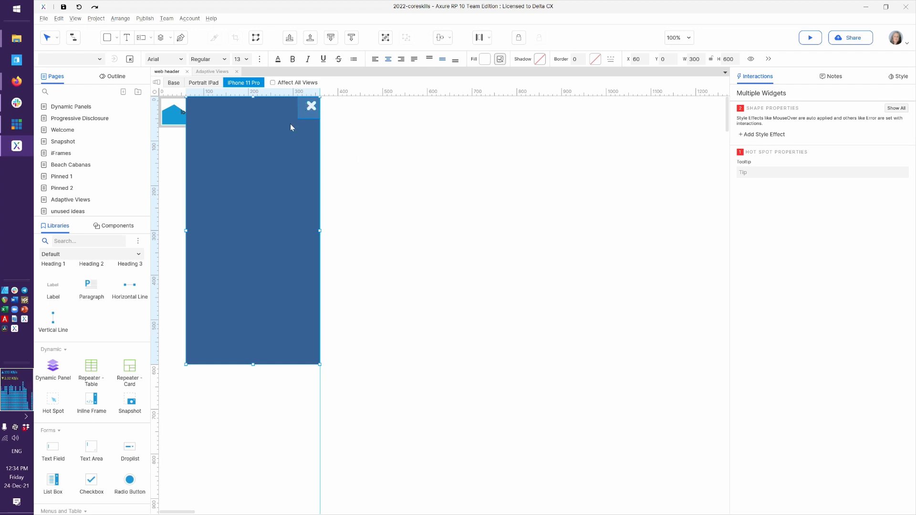
pyautogui.click(338, 202)
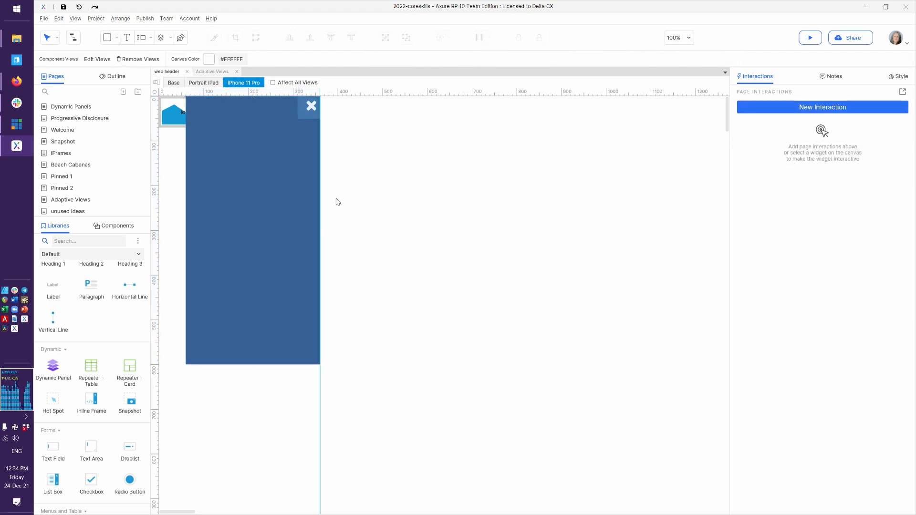
pyautogui.click(286, 194)
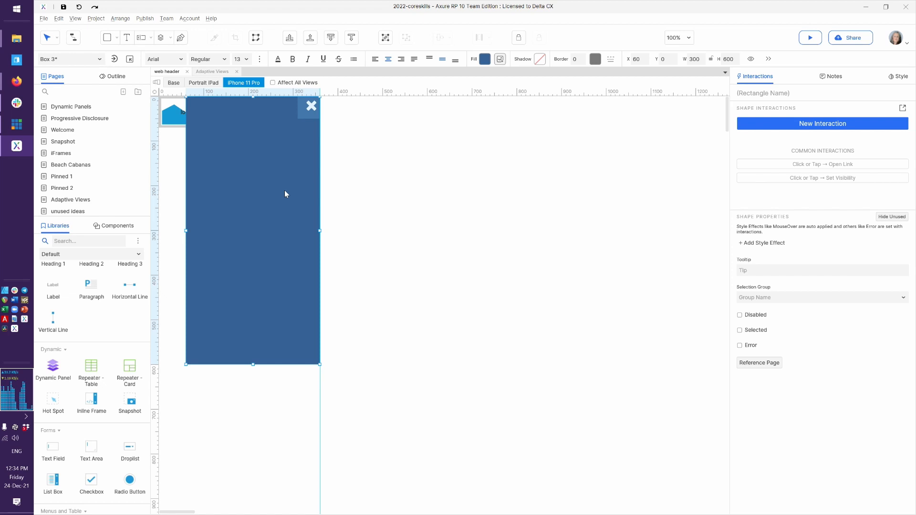
pyautogui.rightClick(285, 191)
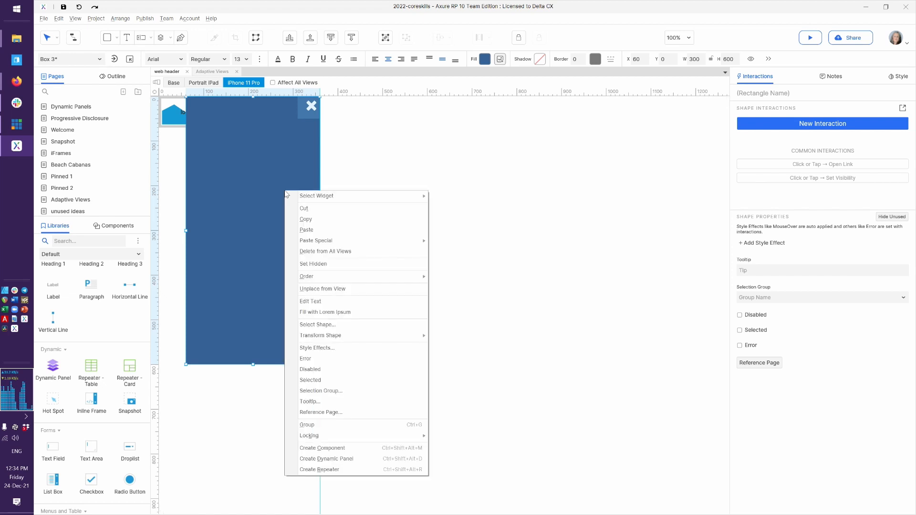
pyautogui.click(326, 459)
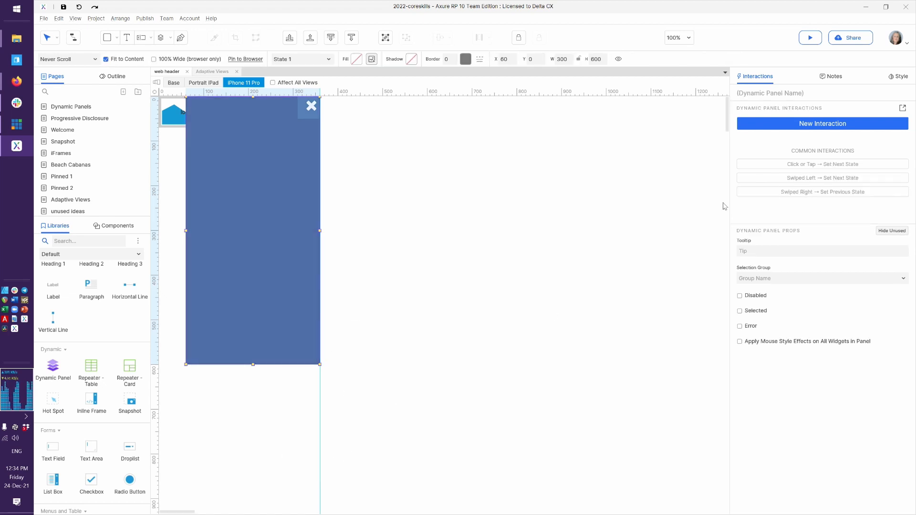
# Step: Name the dynamic panel "hamburger menu panel"
pyautogui.click(765, 94)
pyautogui.write('ha')
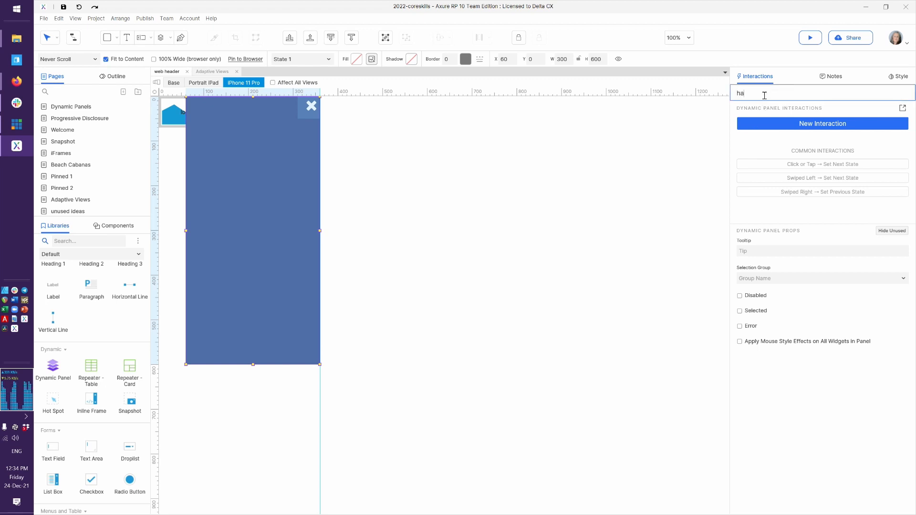
pyautogui.write('mburger menu panel')
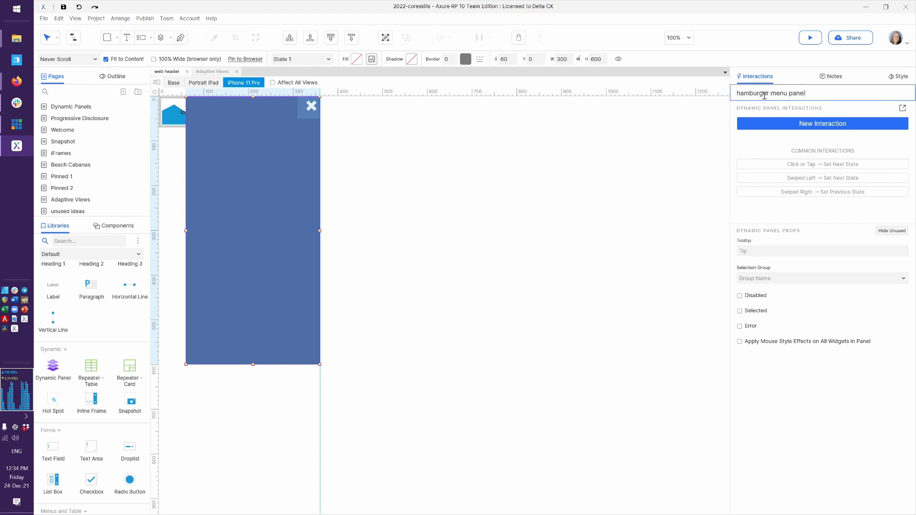
pyautogui.press('Return')
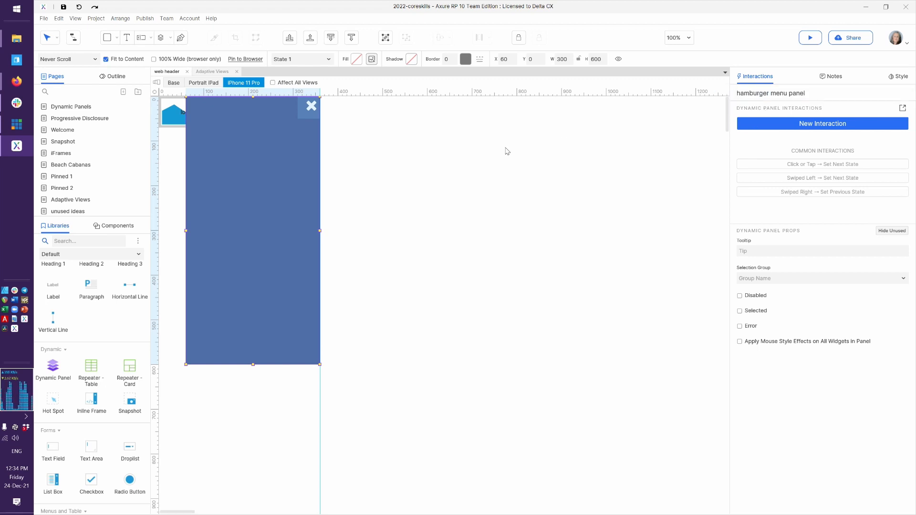
# Step: Move the Times icon and its hot spot off the panel to X 570, Y 160, and cut both together
pyautogui.click(310, 109)
pyautogui.moveTo(311, 109); pyautogui.dragTo(435, 186)
pyautogui.moveTo(311, 105); pyautogui.dragTo(425, 184)
pyautogui.moveTo(460, 225); pyautogui.dragTo(400, 148)
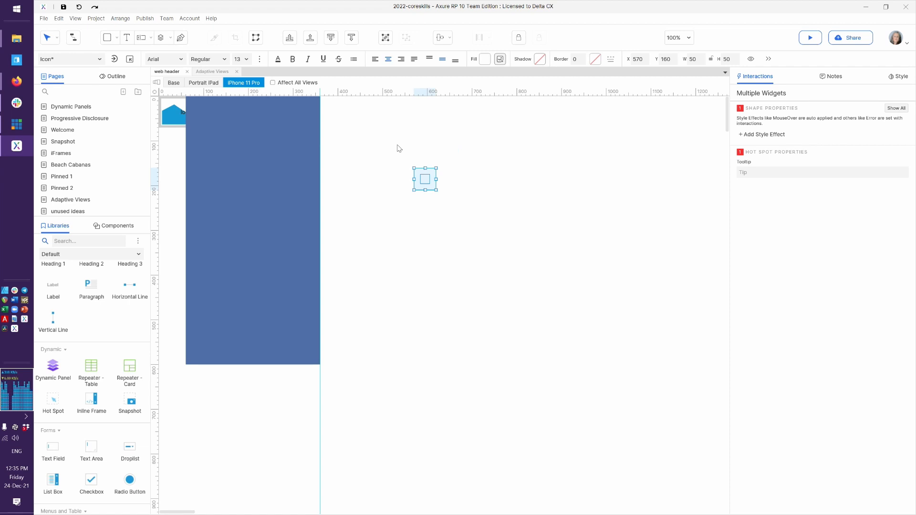
pyautogui.click(400, 148)
# Step: Open State 1 of the hamburger menu panel in the all-states view and paste the Times icon and hot spot at X 250, Y 0
pyautogui.click(288, 189)
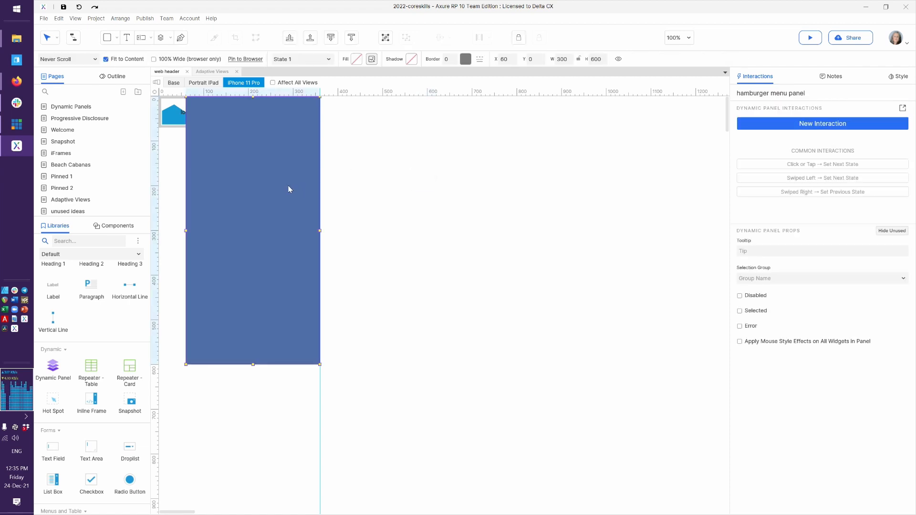
pyautogui.doubleClick(262, 165)
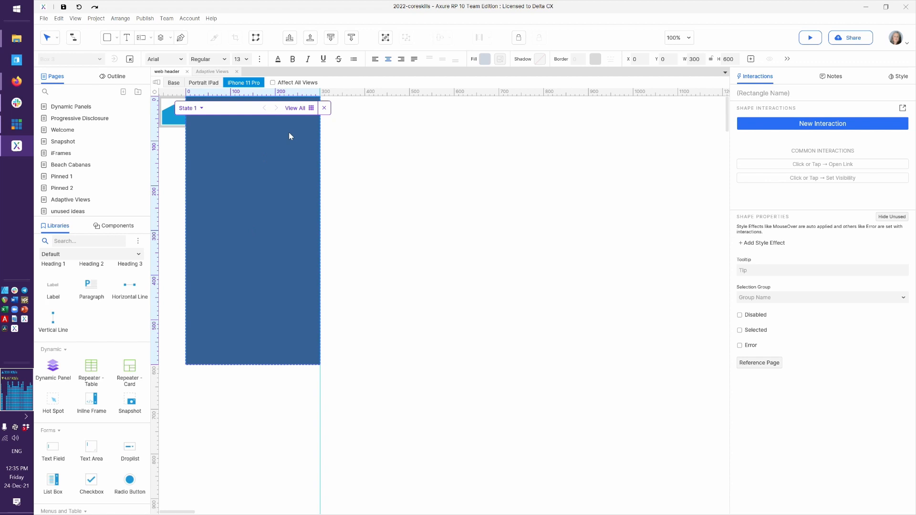
pyautogui.click(298, 109)
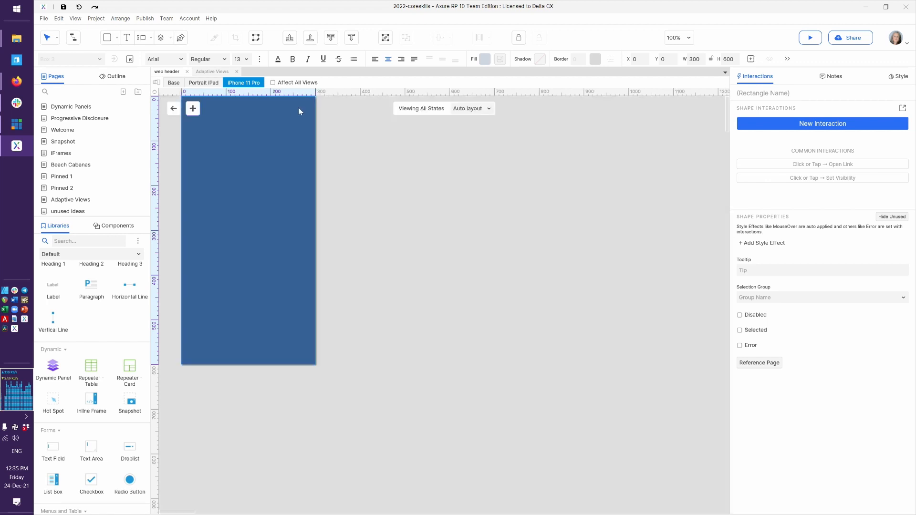
pyautogui.click(335, 150)
pyautogui.scroll(3, 335, 151)
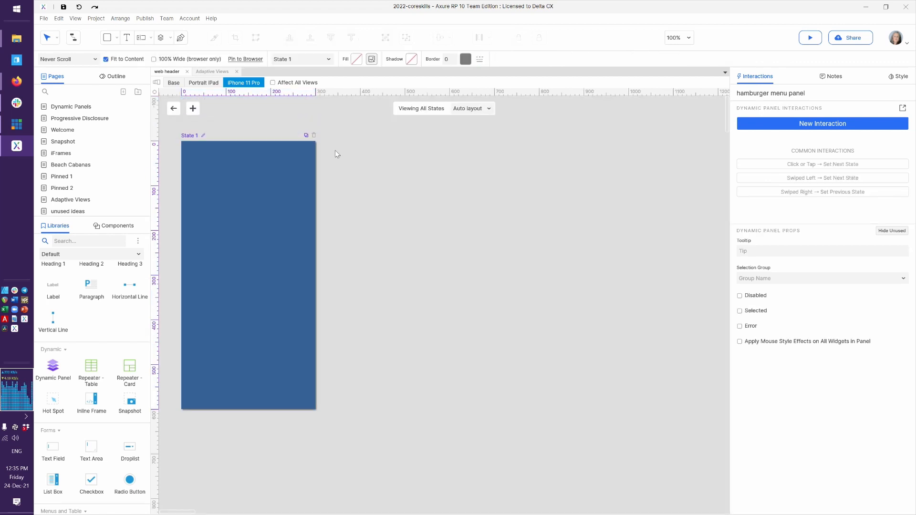
pyautogui.hotkey('ctrl', 'v')
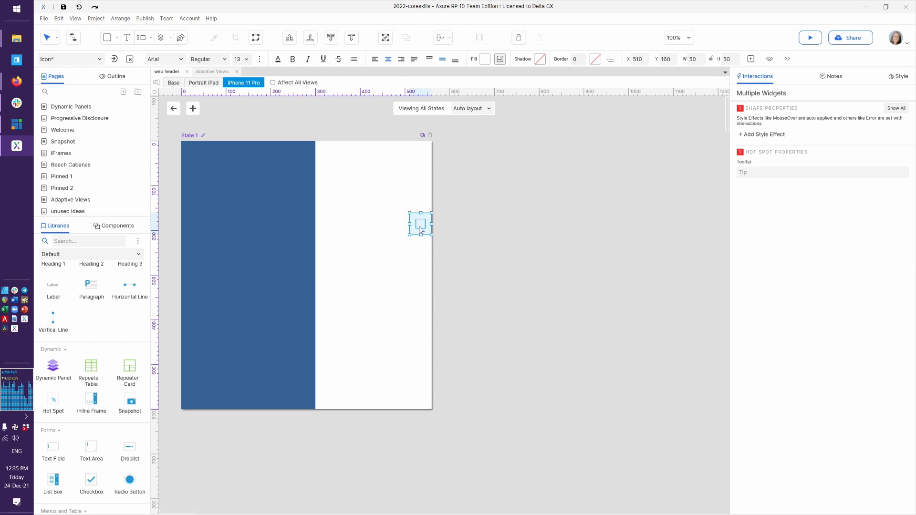
pyautogui.moveTo(422, 228); pyautogui.dragTo(304, 154)
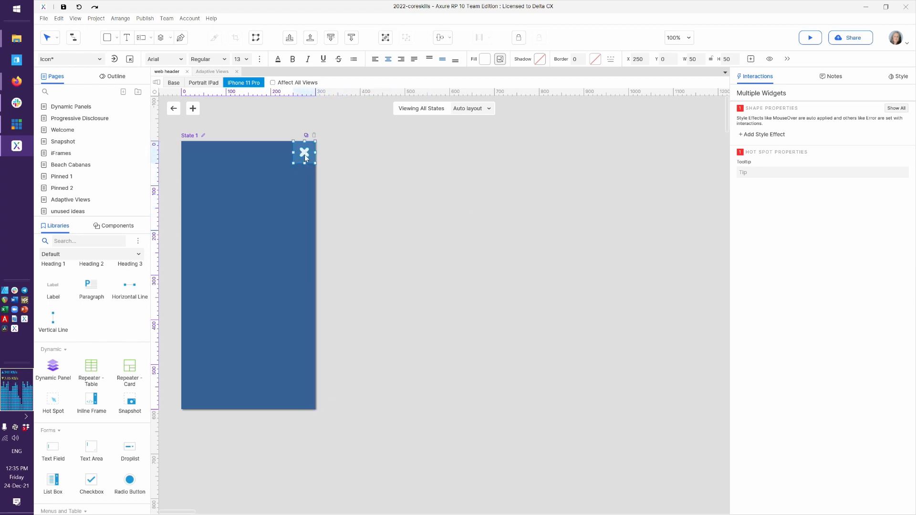
pyautogui.click(352, 186)
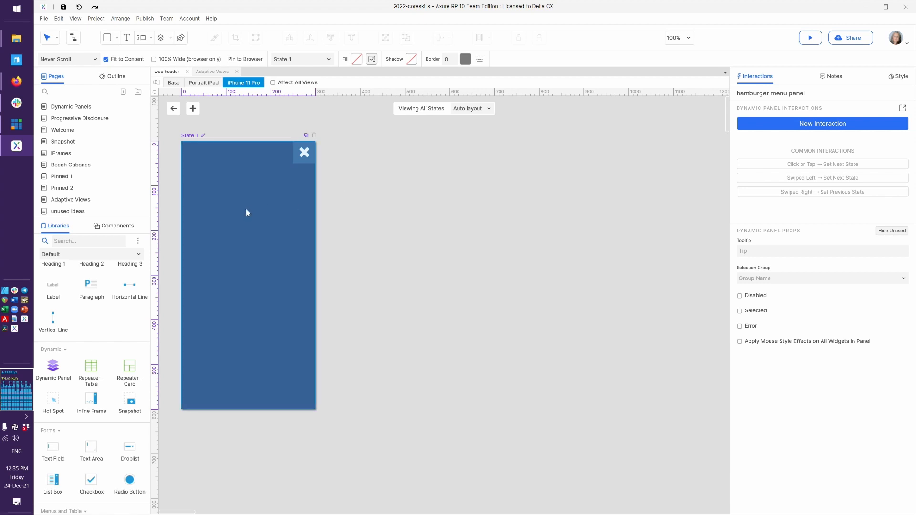
# Step: Add a Heading 3 to State 1 at X 20, Y 15 reading "Welcome," followed by the person's first name
pyautogui.scroll(3, 107, 331)
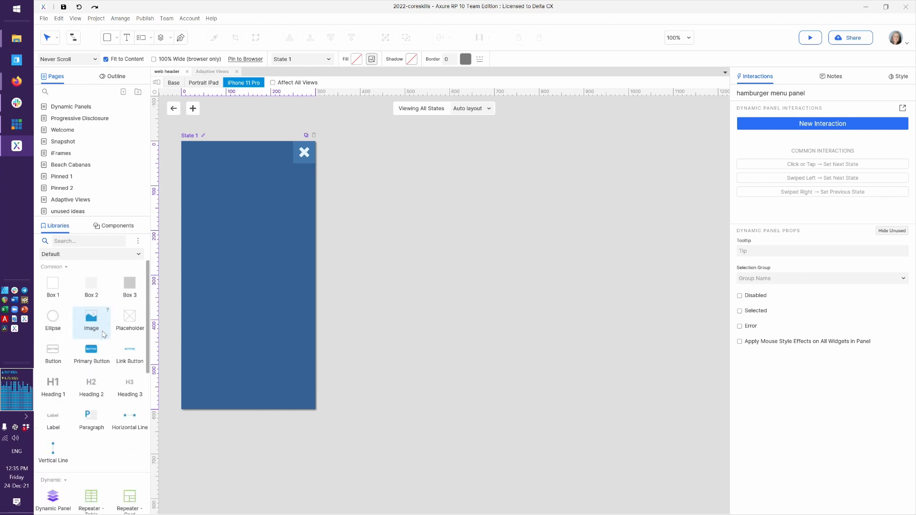
pyautogui.moveTo(142, 402); pyautogui.dragTo(188, 148)
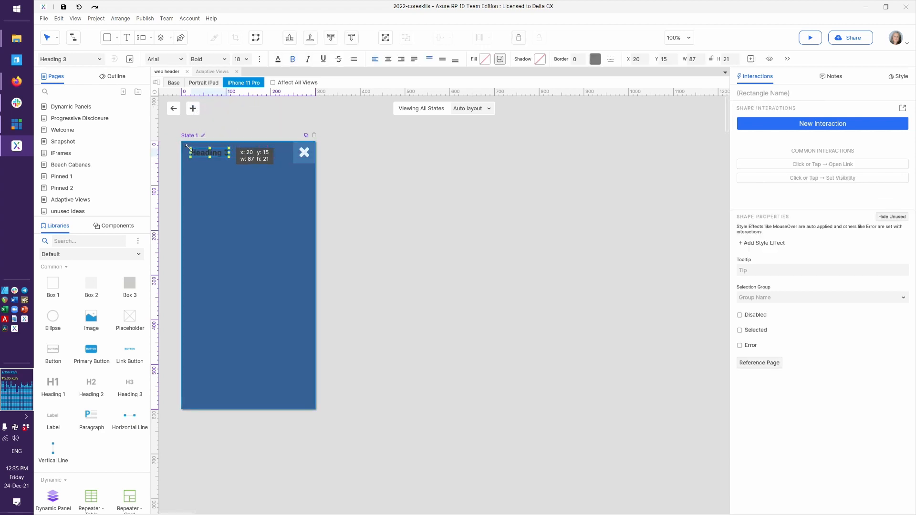
pyautogui.write('Welcome, Debbie')
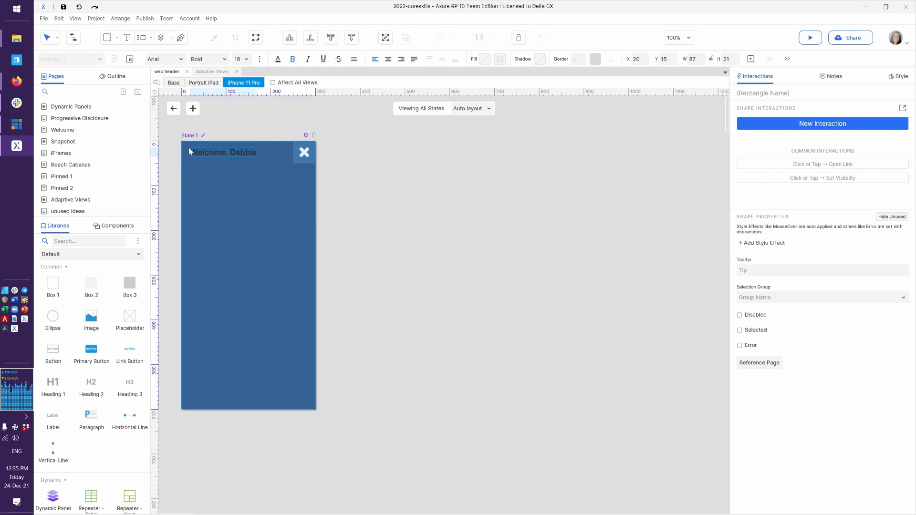
pyautogui.click(391, 208)
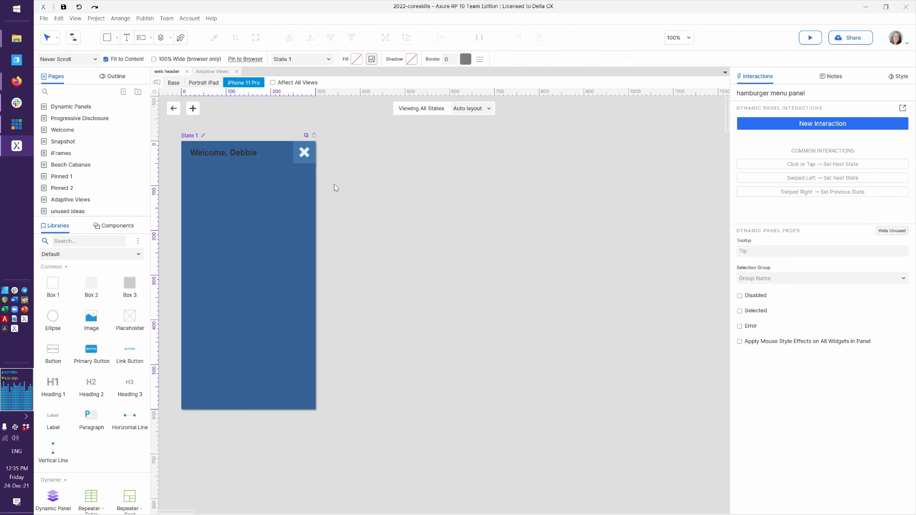
# Step: Change the welcome heading's text colour to white
pyautogui.click(245, 155)
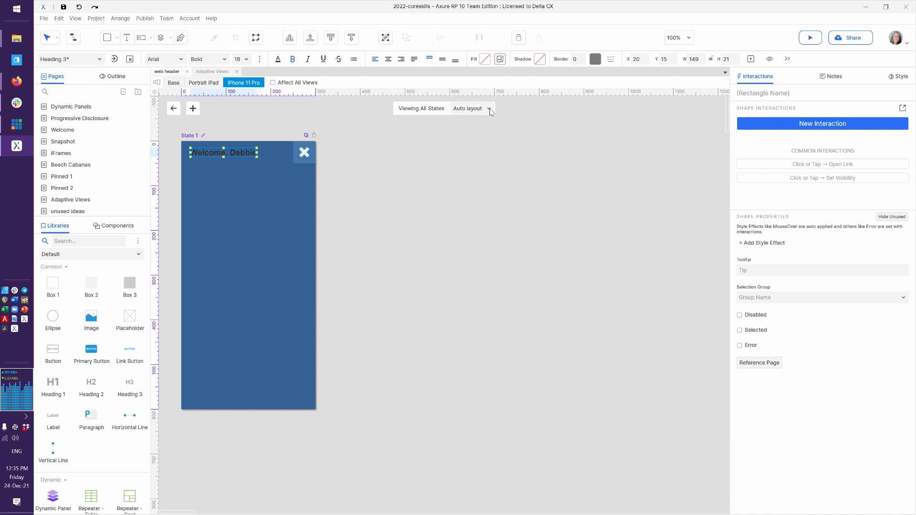
pyautogui.click(280, 60)
pyautogui.moveTo(286, 133); pyautogui.dragTo(279, 126)
pyautogui.click(502, 338)
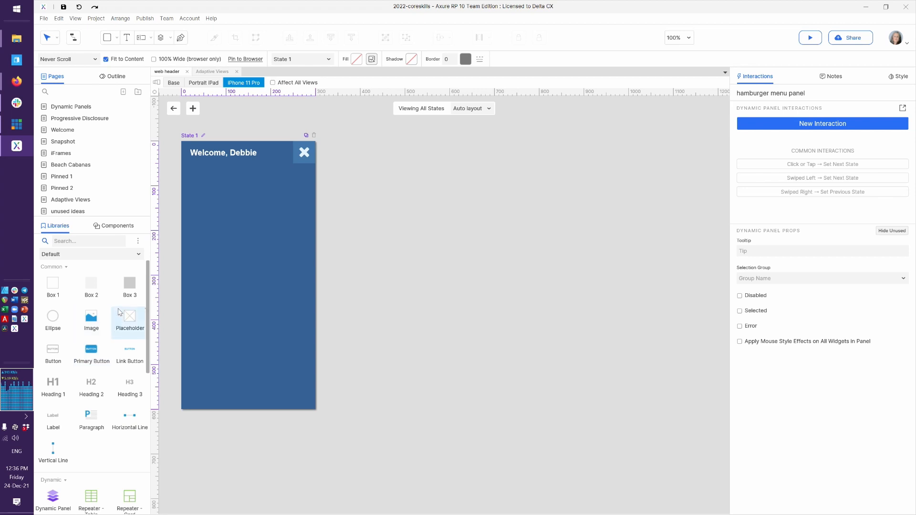
# Step: Add a Label below the welcome heading at X 20, Y 70 with white (#FFFFFF) text at font size 18
pyautogui.moveTo(53, 416); pyautogui.dragTo(189, 172)
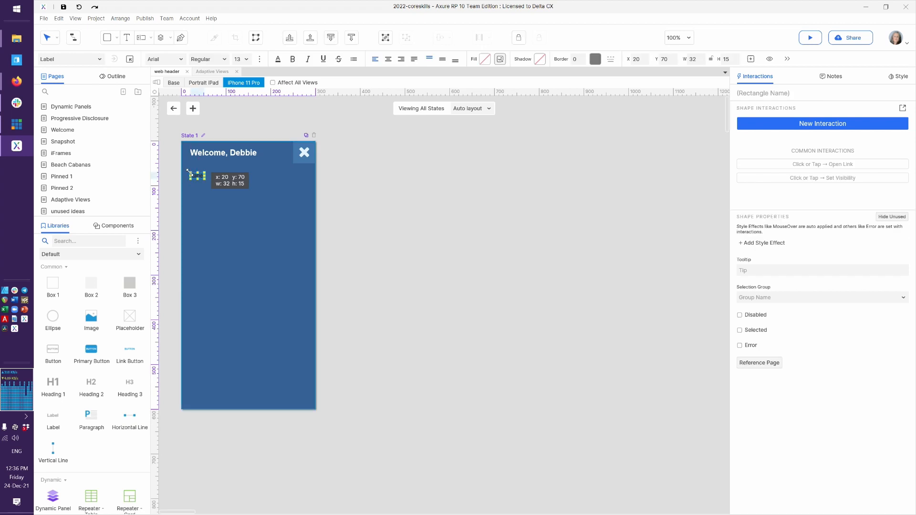
pyautogui.click(278, 59)
pyautogui.moveTo(295, 177); pyautogui.dragTo(270, 103)
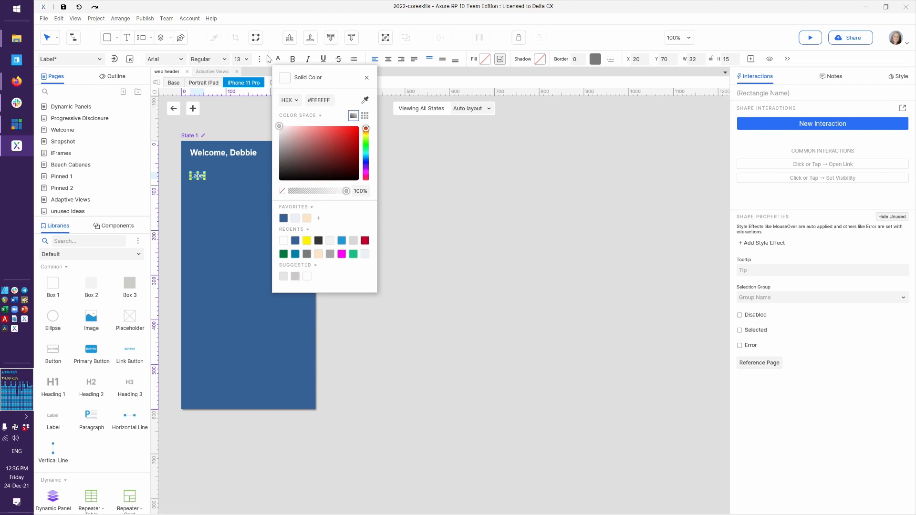
pyautogui.click(236, 59)
pyautogui.click(236, 60)
pyautogui.write('18')
pyautogui.press('Return')
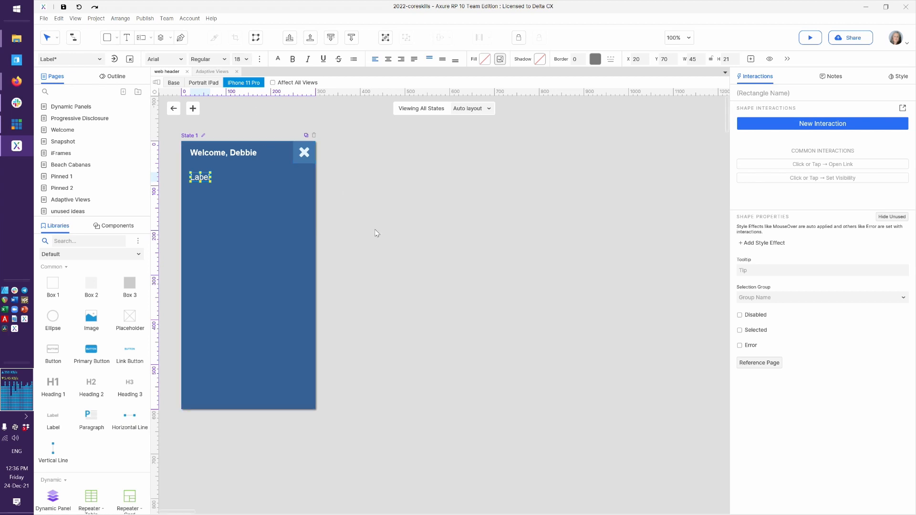
# Step: Set the new label's text to "Products"
pyautogui.write('PRod')
pyautogui.press('BackSpace')
pyautogui.press('BackSpace')
pyautogui.press('BackSpace')
pyautogui.write('roduct')
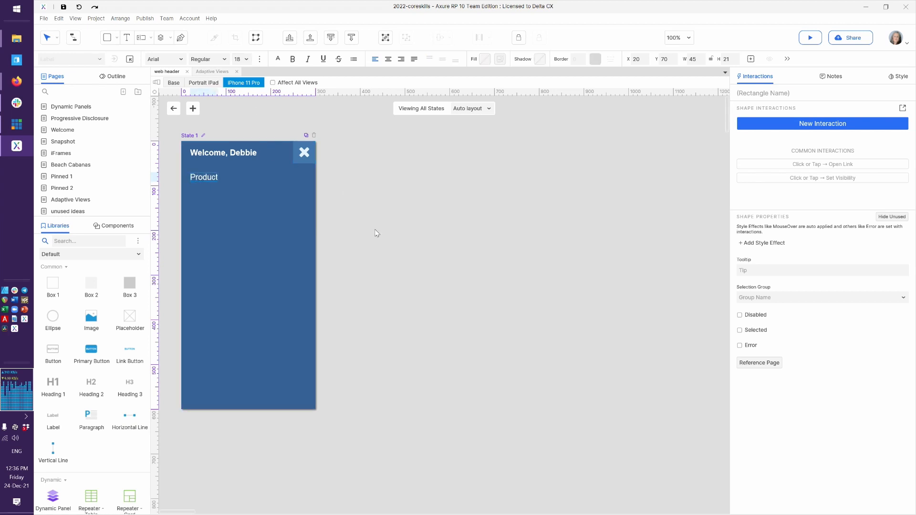
pyautogui.click(346, 232)
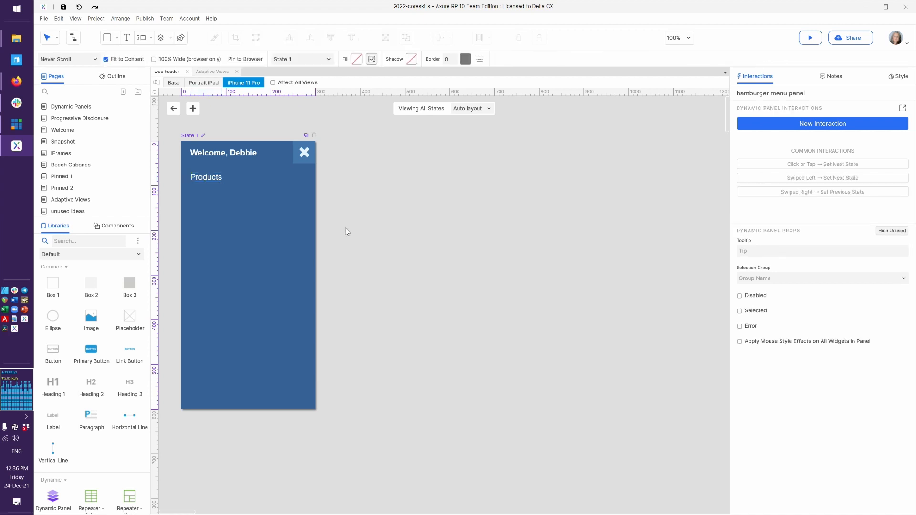
# Step: Duplicate the Products label and place the copy directly below it at X 20, Y 110
pyautogui.click(208, 178)
pyautogui.hotkey('ctrl', 'd')
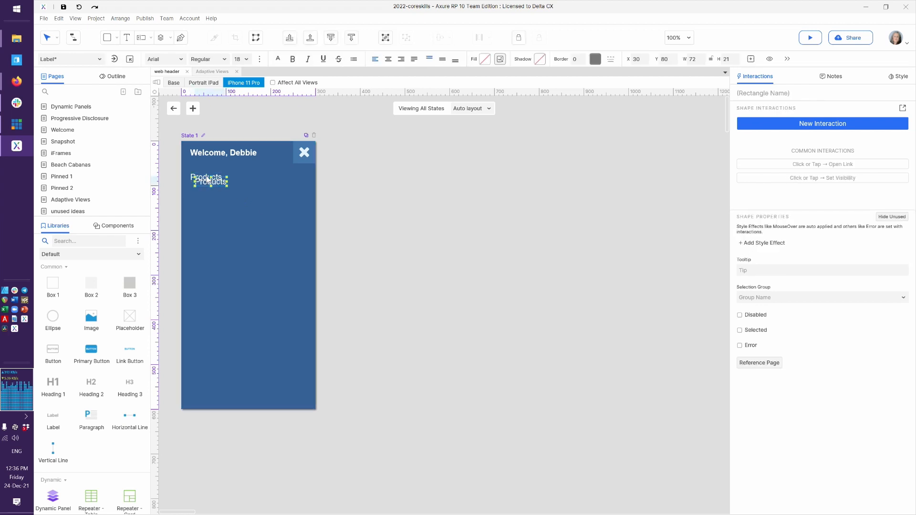
pyautogui.moveTo(213, 186); pyautogui.dragTo(207, 199)
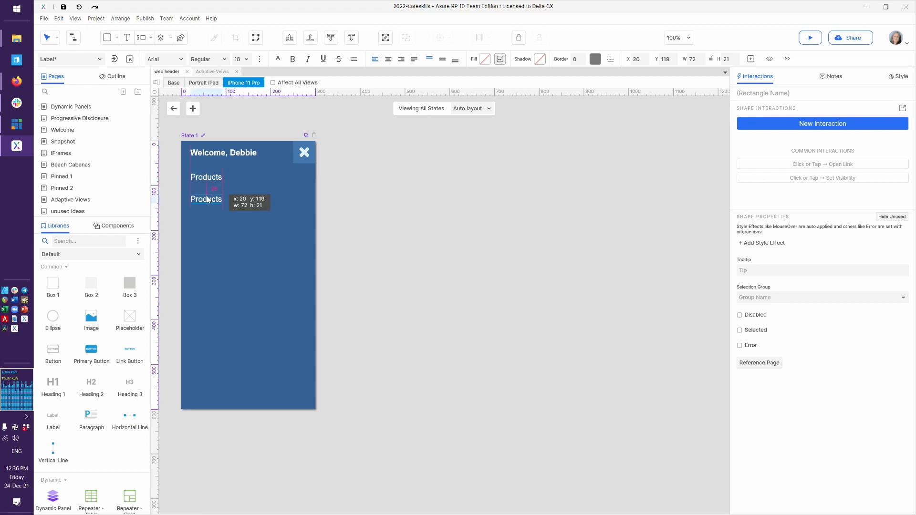
pyautogui.press('Up')
pyautogui.press('Up')
pyautogui.press('Up')
pyautogui.press('Up')
pyautogui.press('Up')
pyautogui.press('Up')
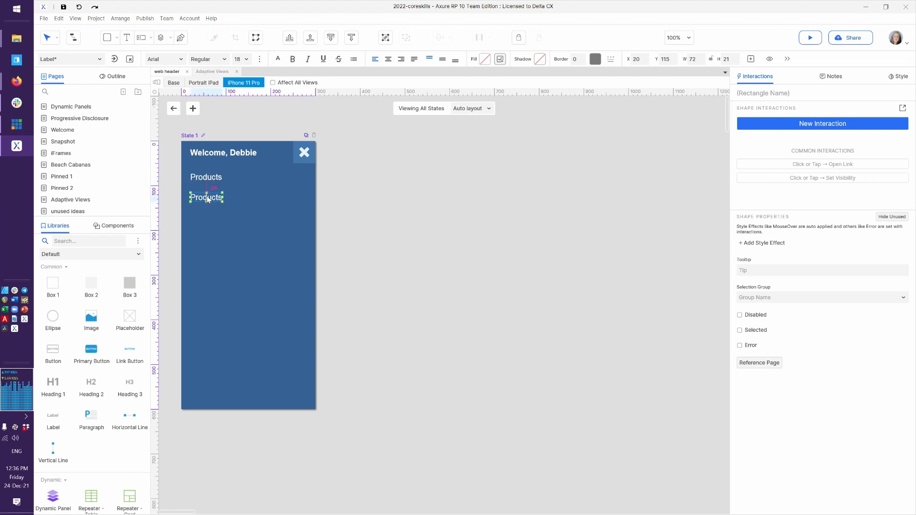
pyautogui.press('Up')
pyautogui.press('Up')
# Step: Change the duplicated label's text to "Services"
pyautogui.doubleClick(208, 197)
pyautogui.write('Services')
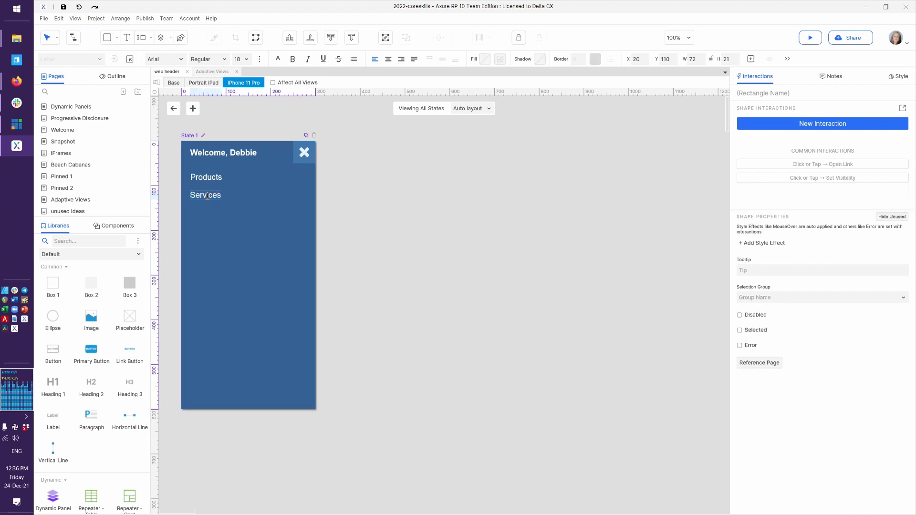
pyautogui.press('Escape')
pyautogui.click(316, 237)
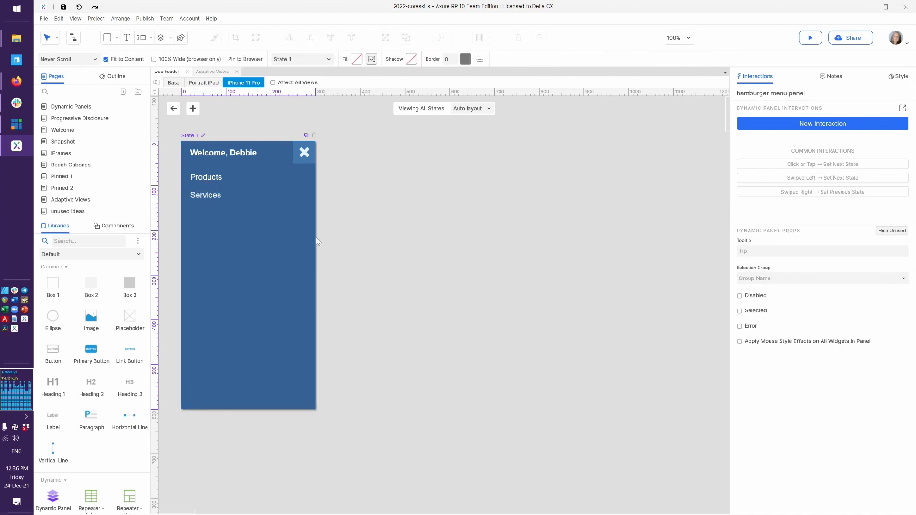
# Step: Paste another copy of the Products label below Services at X 18, Y 150 and change its text to "Something Else"
pyautogui.click(208, 193)
pyautogui.hotkey('ctrl', 'v')
pyautogui.moveTo(219, 189); pyautogui.dragTo(208, 212)
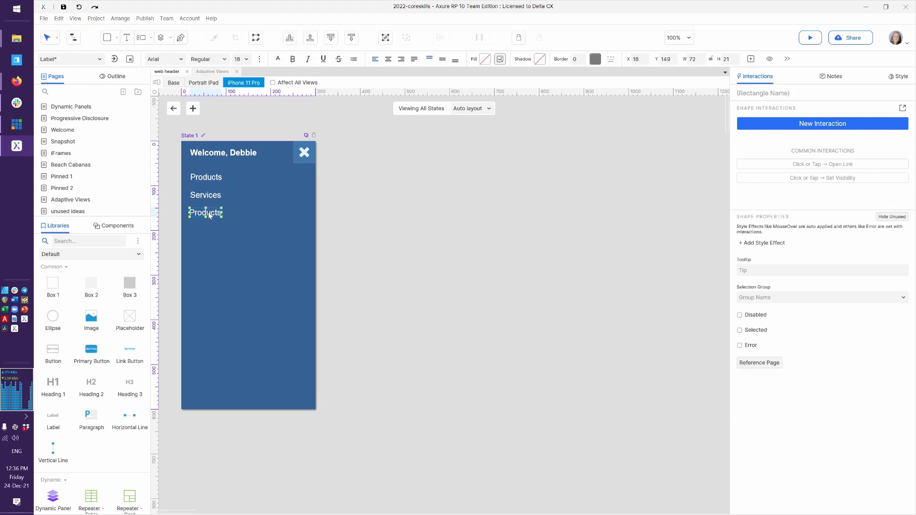
pyautogui.press('Down')
pyautogui.doubleClick(212, 217)
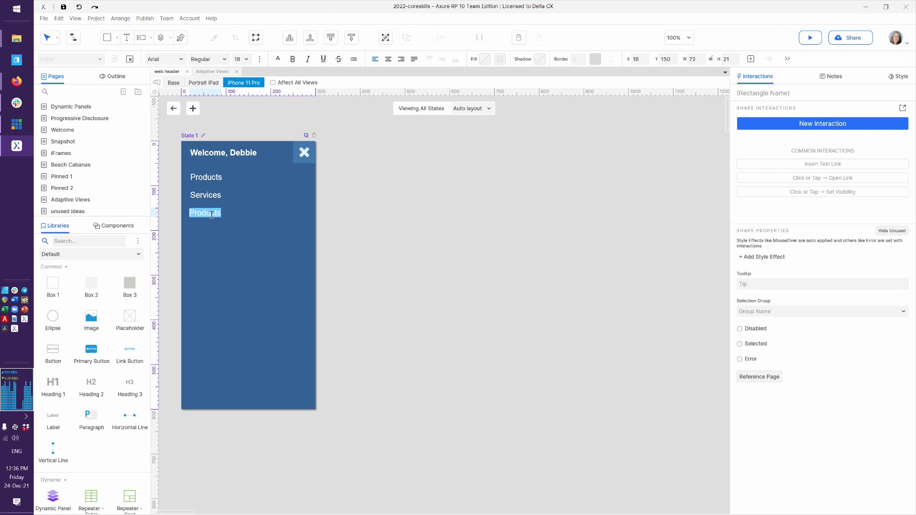
pyautogui.write('Something Else')
pyautogui.press('Escape')
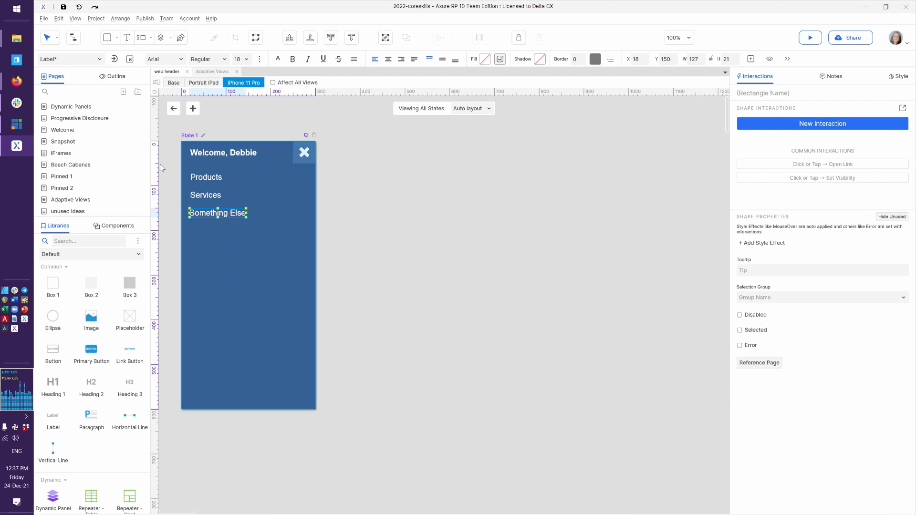
# Step: Leave the state editing of the hamburger menu panel and hide the whole panel on the iPhone 11 Pro view
pyautogui.click(174, 107)
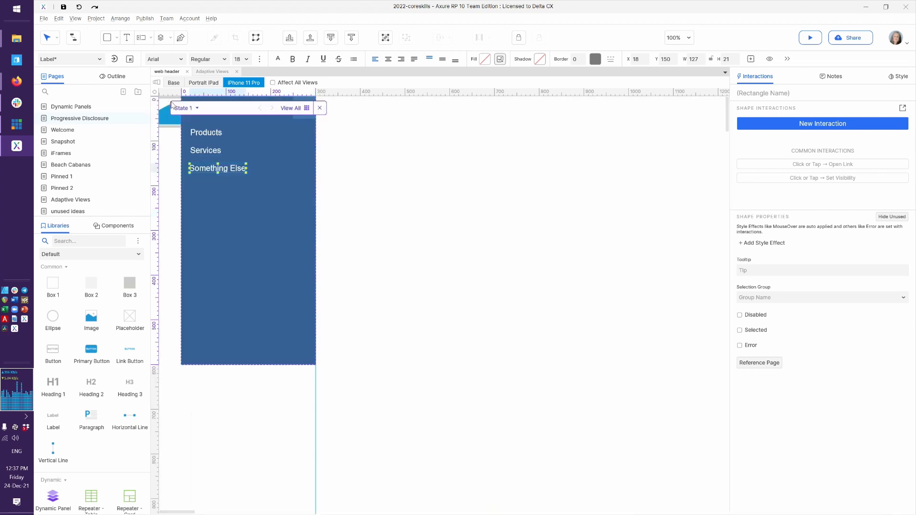
pyautogui.click(354, 232)
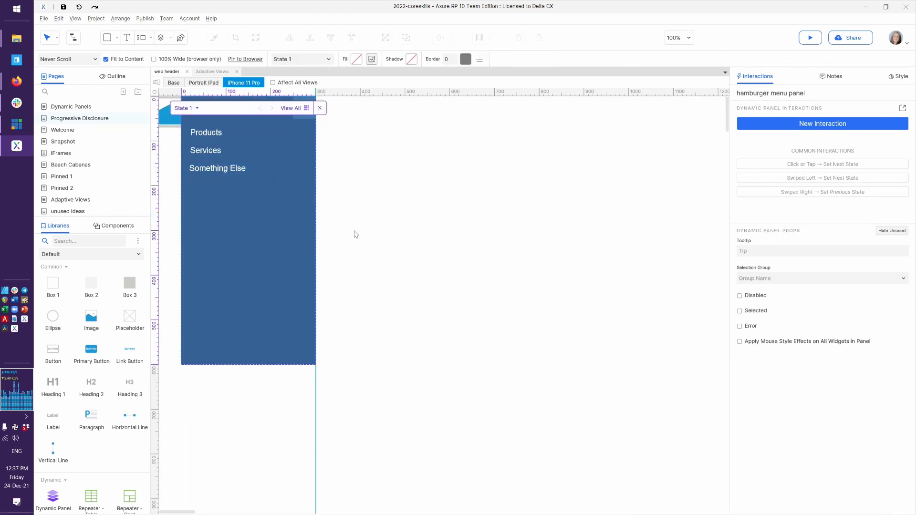
pyautogui.click(385, 219)
pyautogui.click(273, 212)
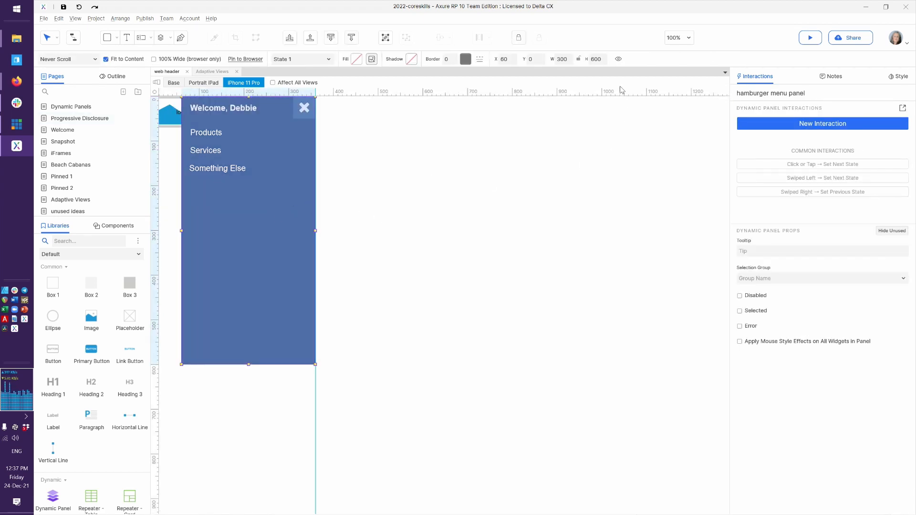
pyautogui.click(619, 60)
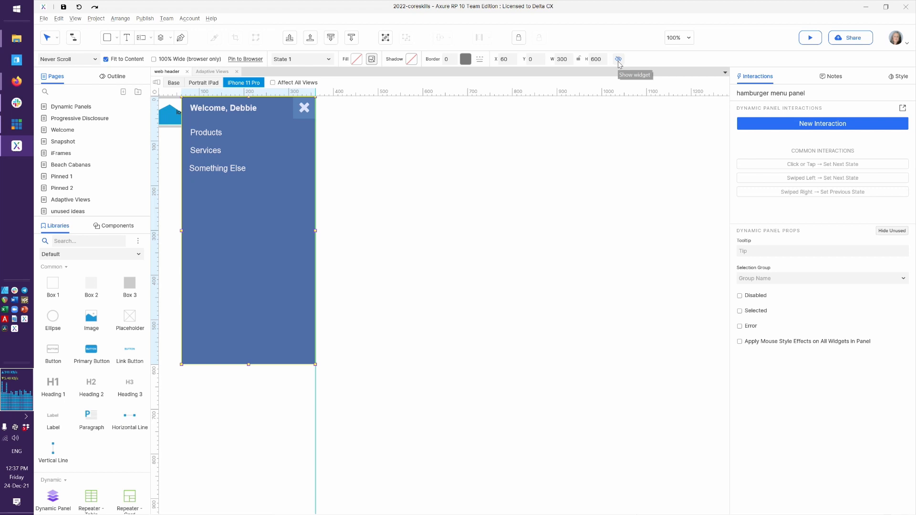
pyautogui.click(458, 248)
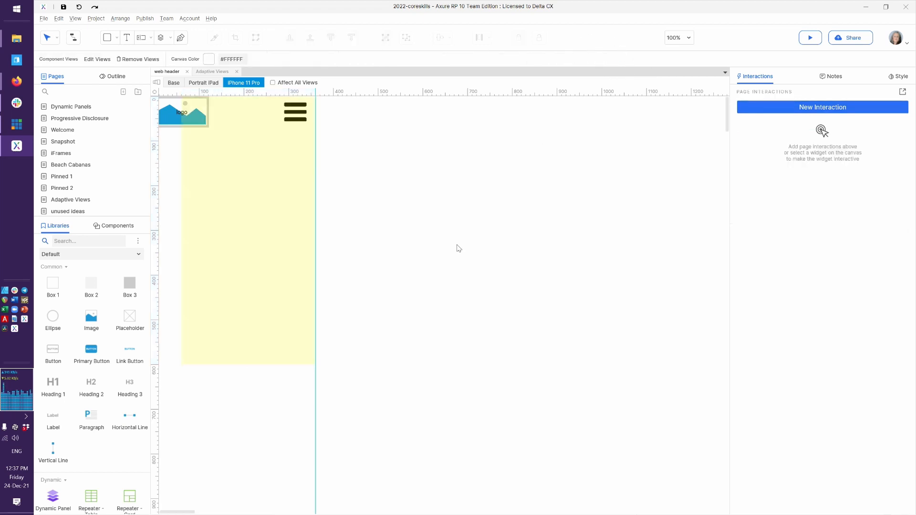
pyautogui.click(299, 116)
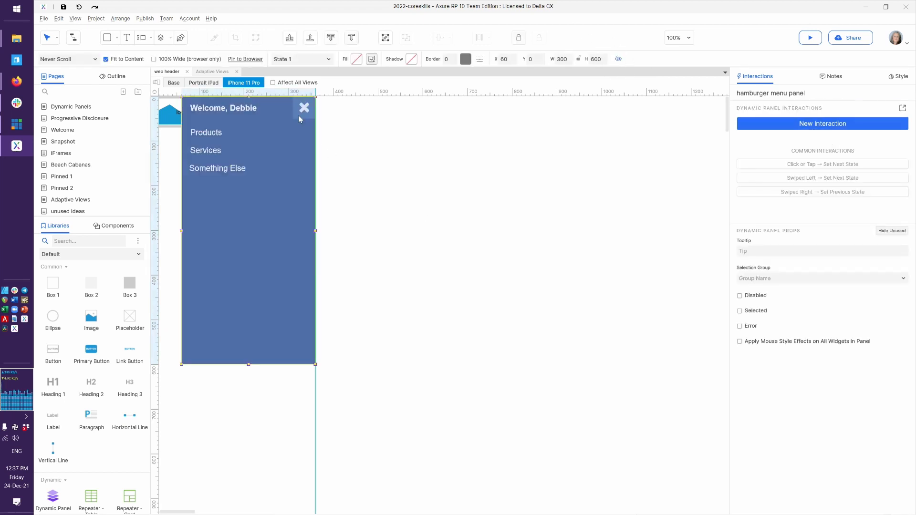
pyautogui.click(334, 133)
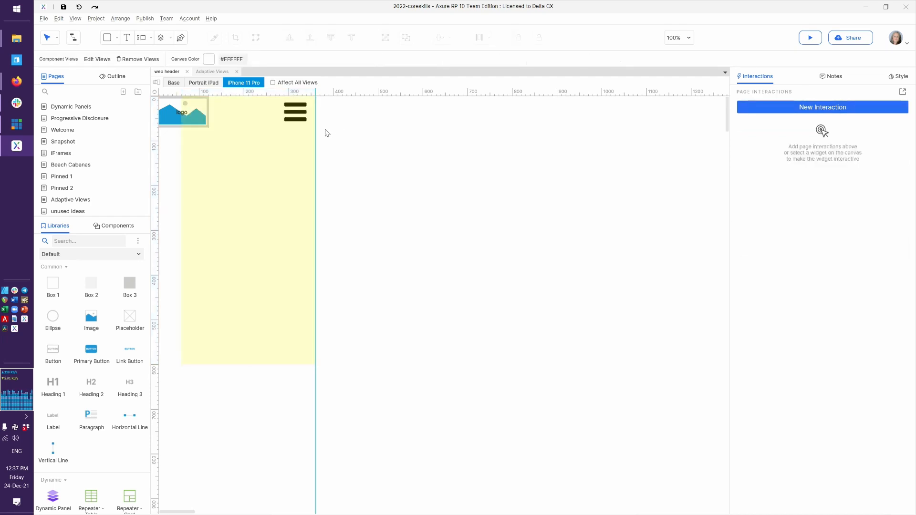
pyautogui.click(294, 115)
pyautogui.doubleClick(294, 115)
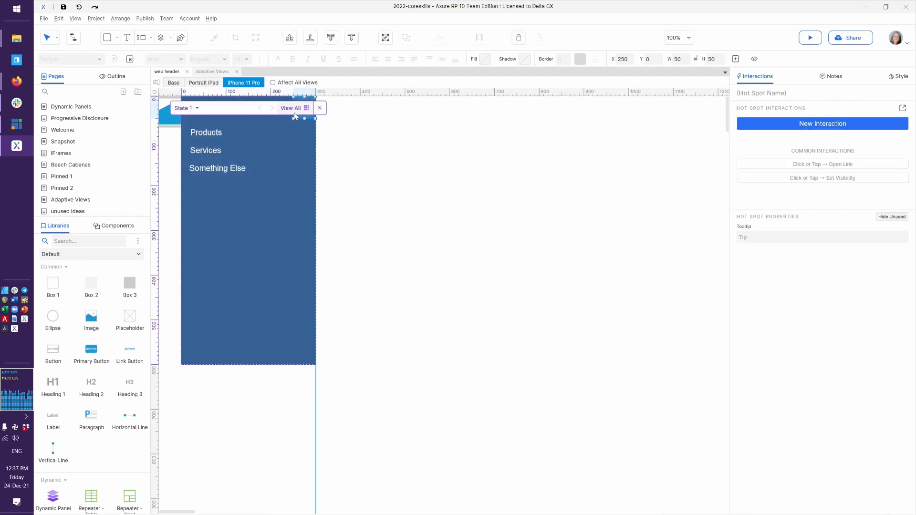
pyautogui.click(294, 112)
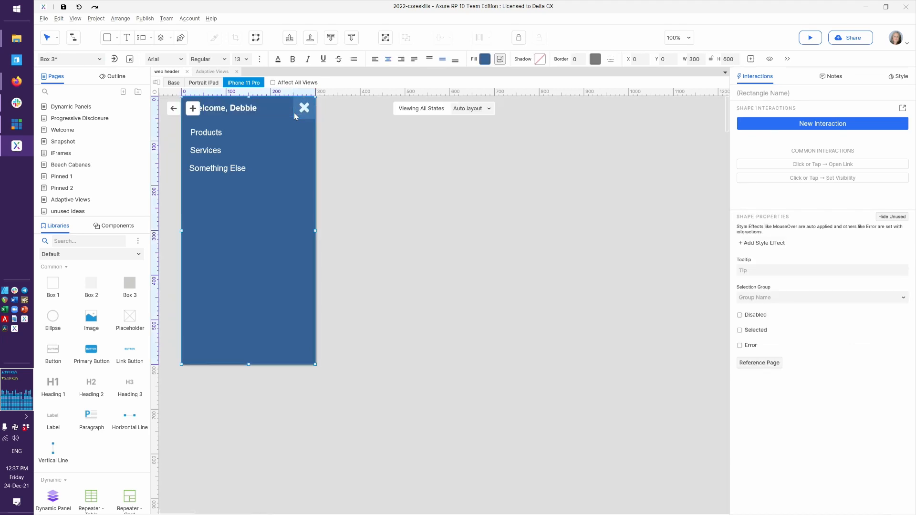
pyautogui.click(173, 108)
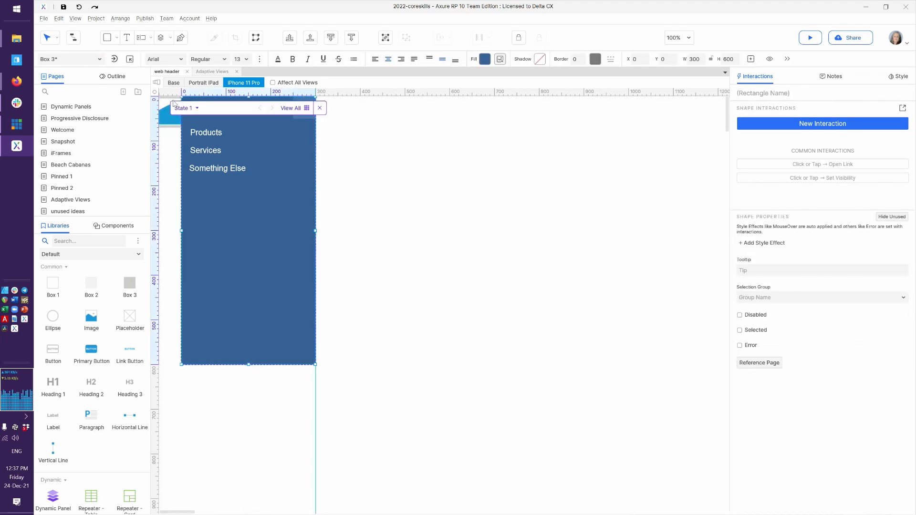
pyautogui.click(400, 182)
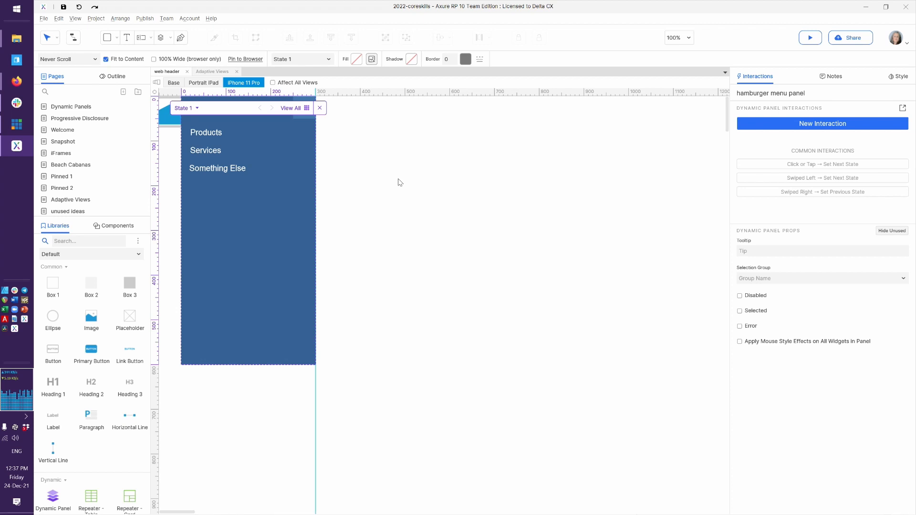
pyautogui.click(319, 108)
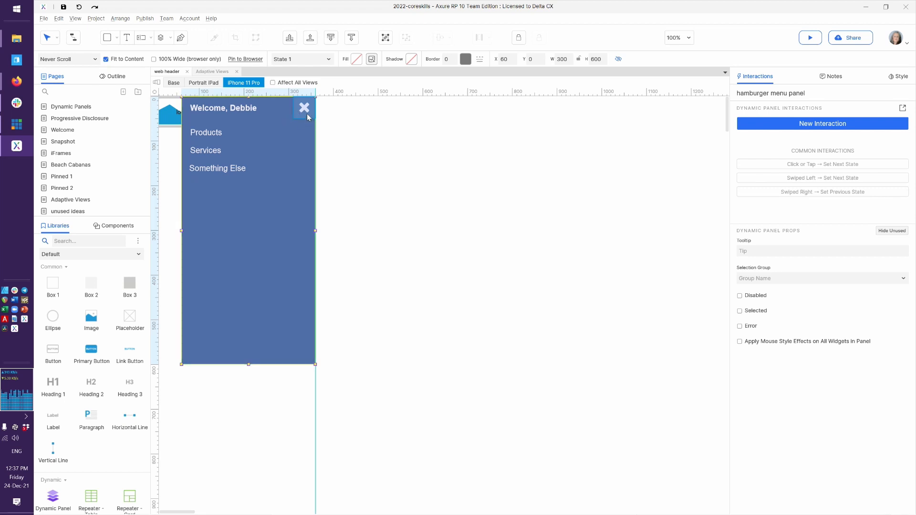
# Step: Rename the unplaced three-bar shape listed above LOG IN in the outline as "hamburger icon"
pyautogui.click(106, 77)
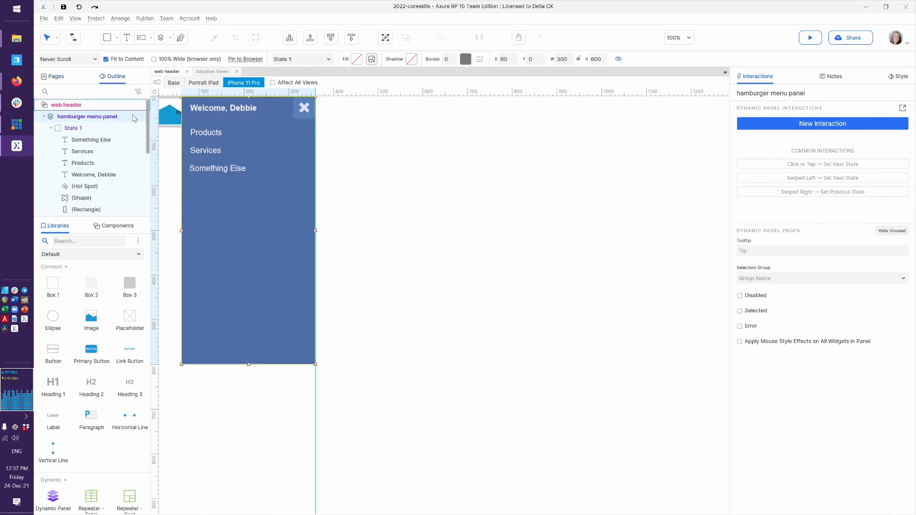
pyautogui.scroll(-4, 96, 148)
pyautogui.scroll(-1, 97, 148)
pyautogui.click(70, 149)
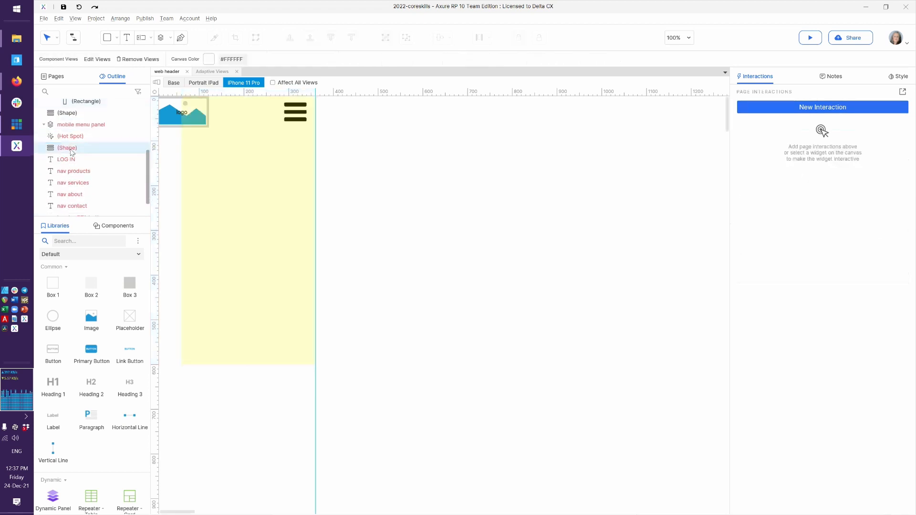
pyautogui.doubleClick(71, 149)
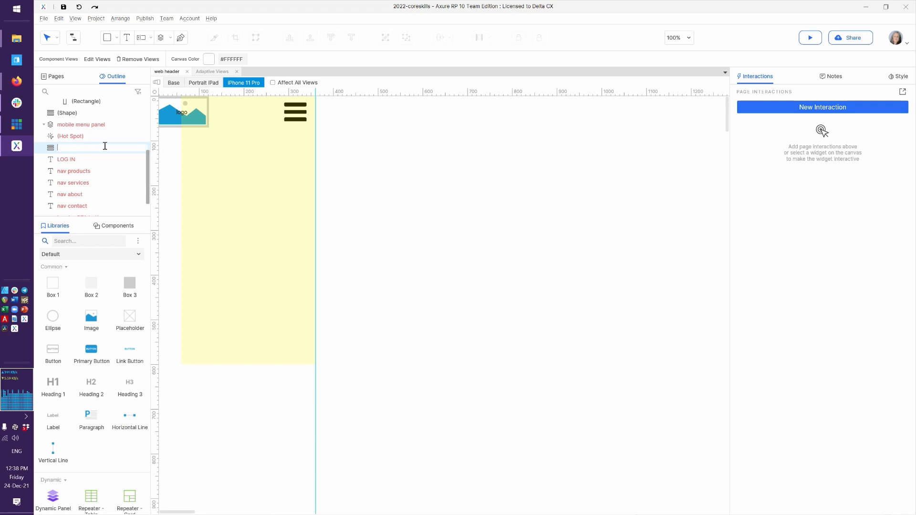
pyautogui.write('hamburger icon')
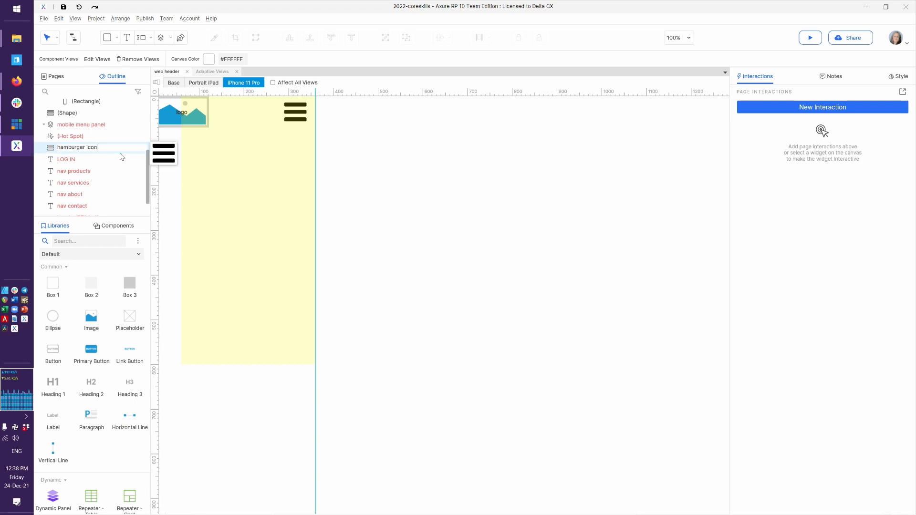
pyautogui.press('Return')
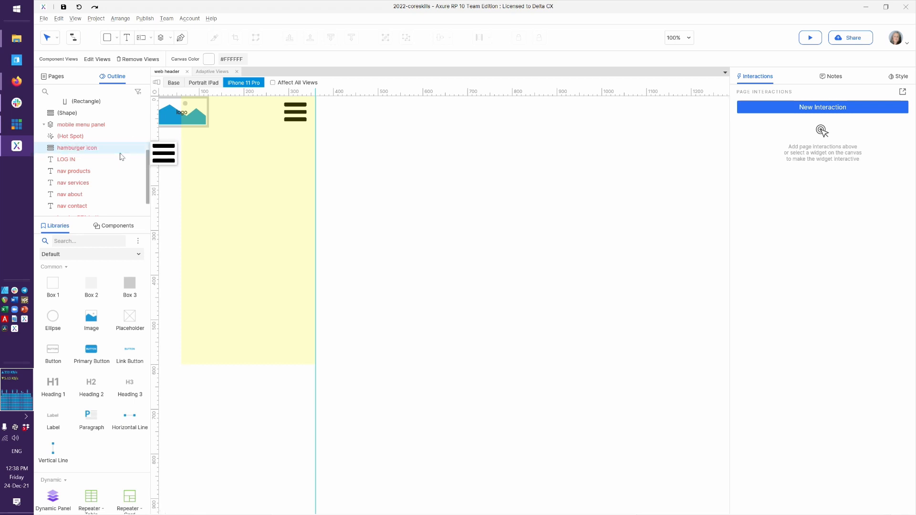
pyautogui.click(422, 223)
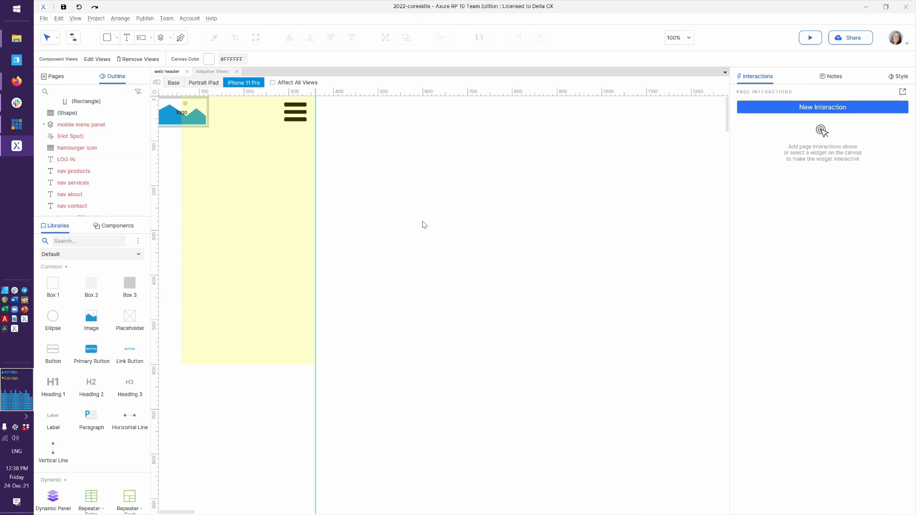
pyautogui.click(284, 167)
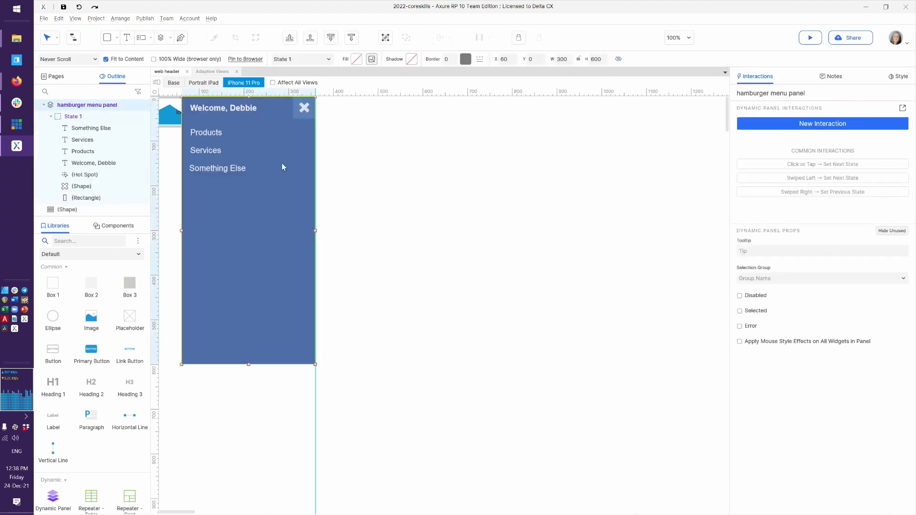
pyautogui.doubleClick(290, 122)
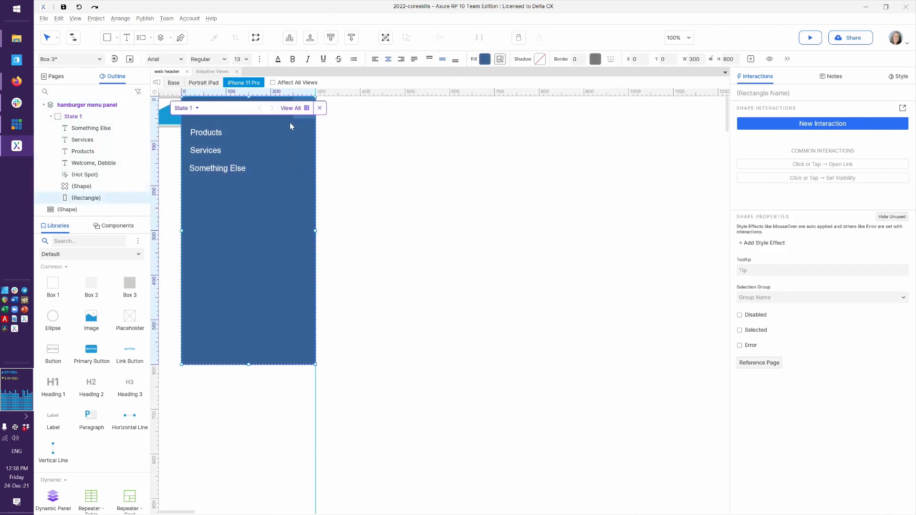
pyautogui.click(362, 168)
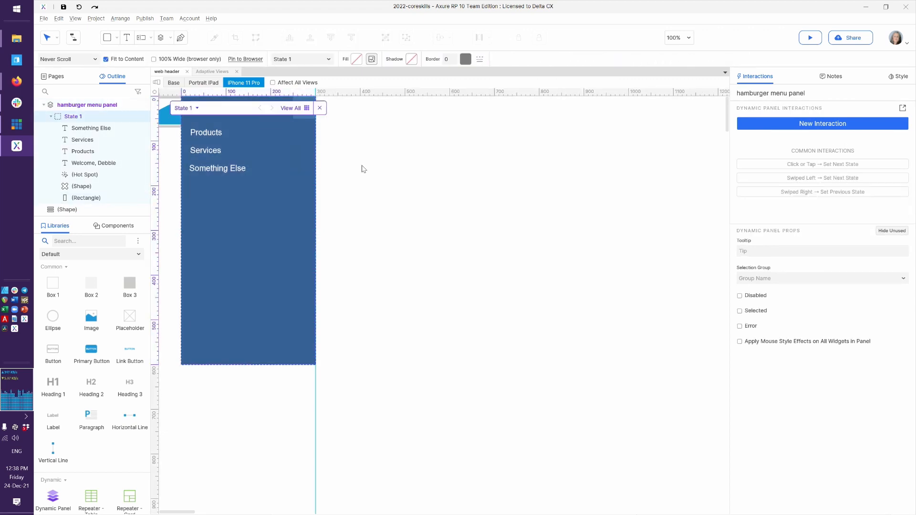
pyautogui.click(320, 109)
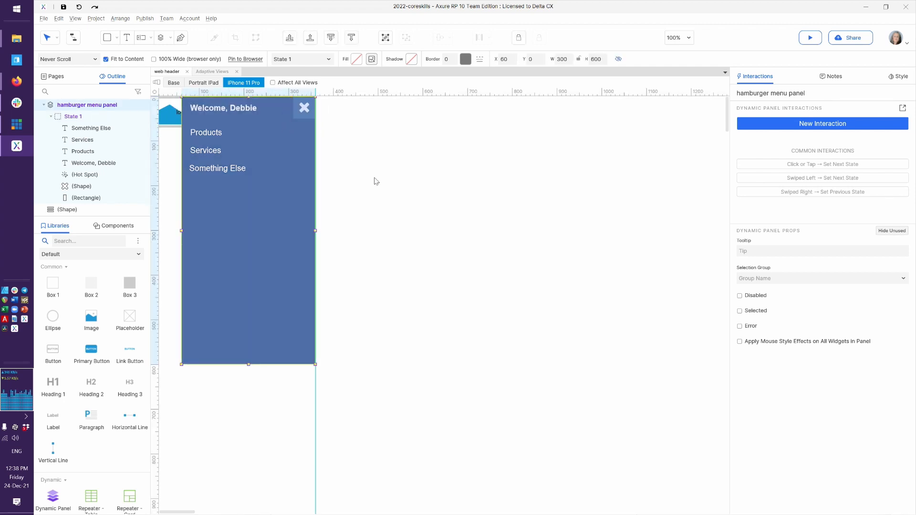
pyautogui.click(386, 213)
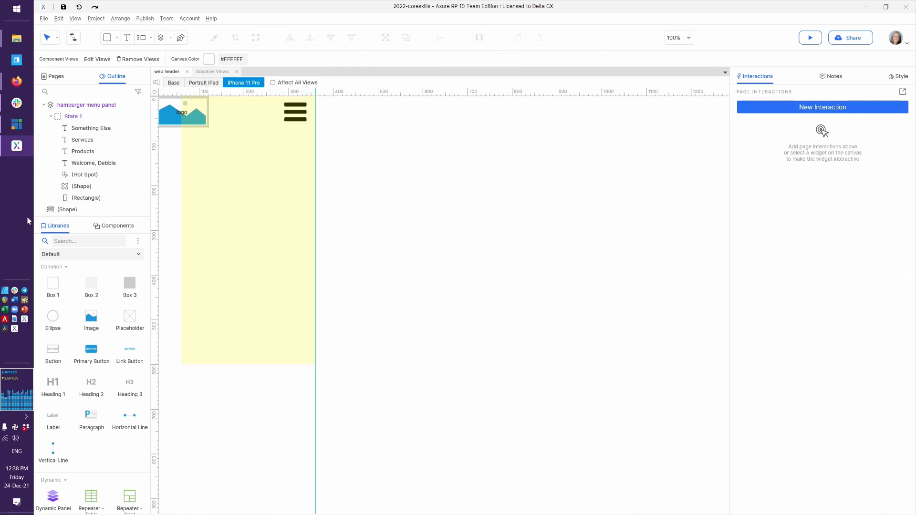
pyautogui.click(75, 201)
pyautogui.click(67, 210)
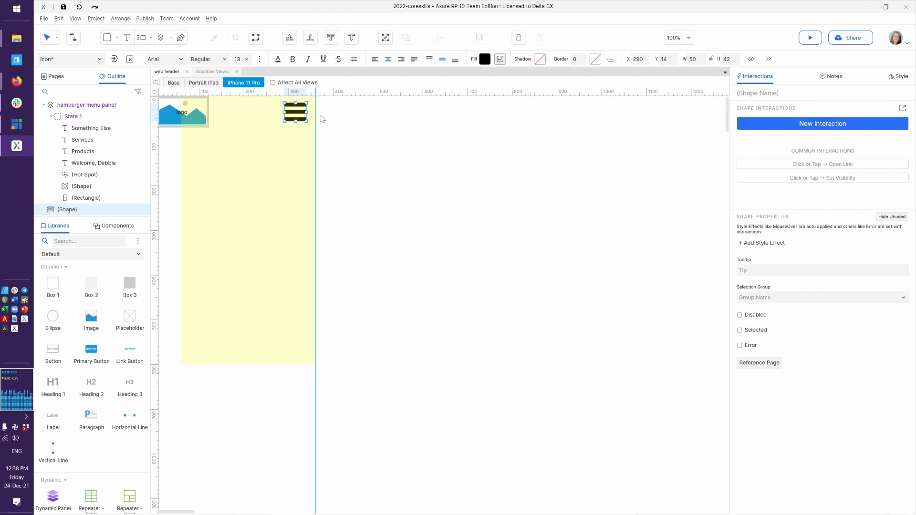
pyautogui.click(345, 166)
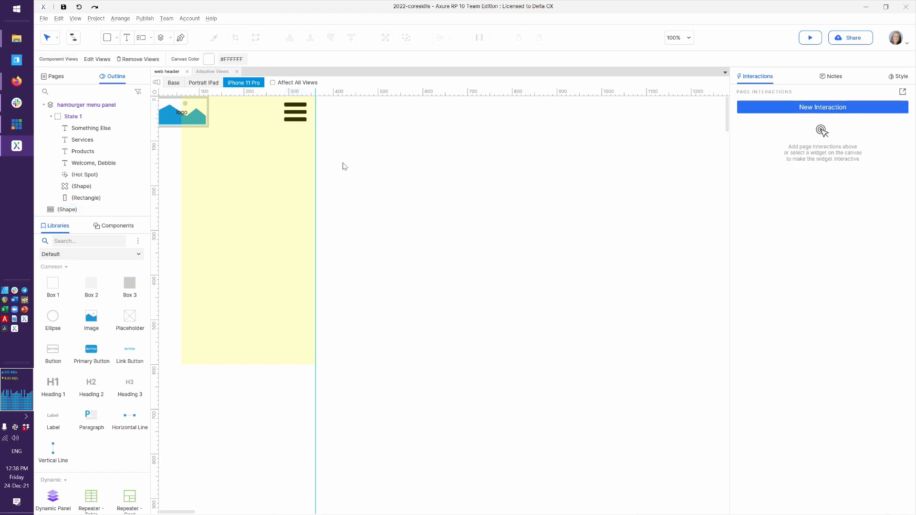
# Step: Place a hot spot over the visible hamburger icon at X 260, Y 0, sized 100 by 70
pyautogui.scroll(-3, 52, 462)
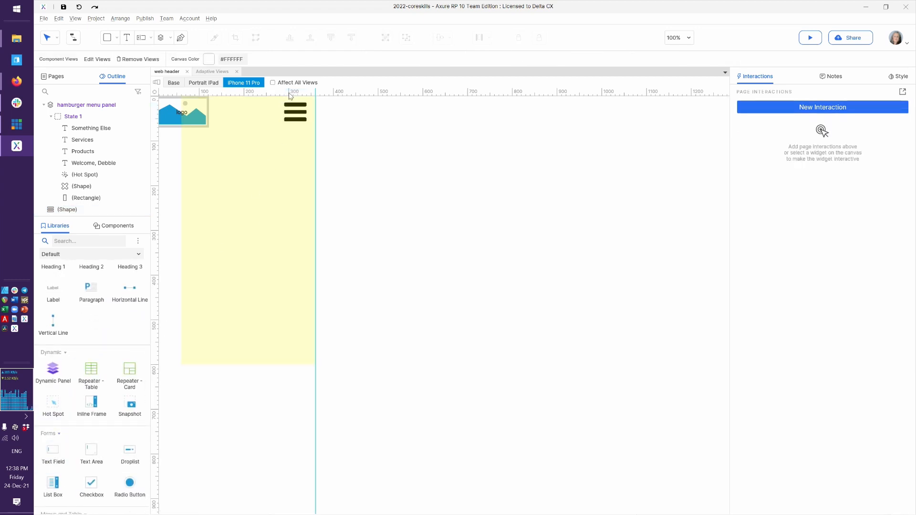
pyautogui.moveTo(65, 407); pyautogui.dragTo(253, 133)
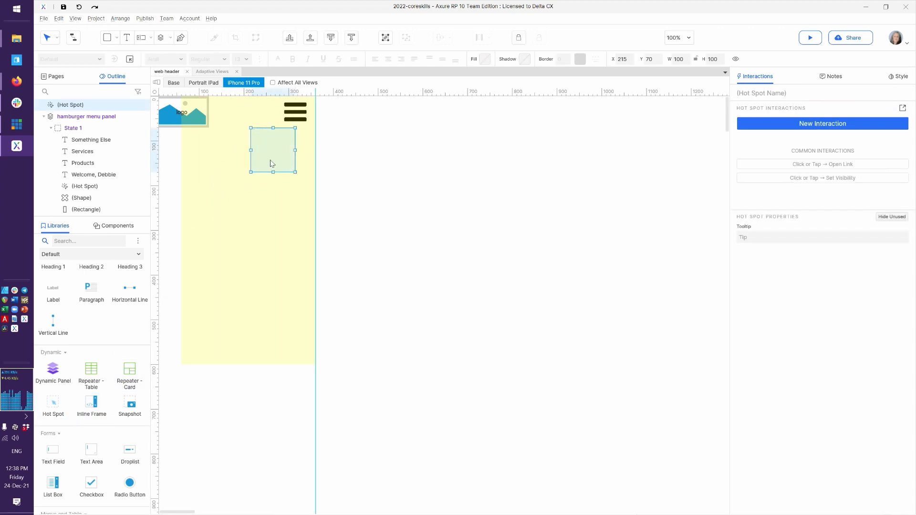
pyautogui.moveTo(269, 165); pyautogui.dragTo(295, 128)
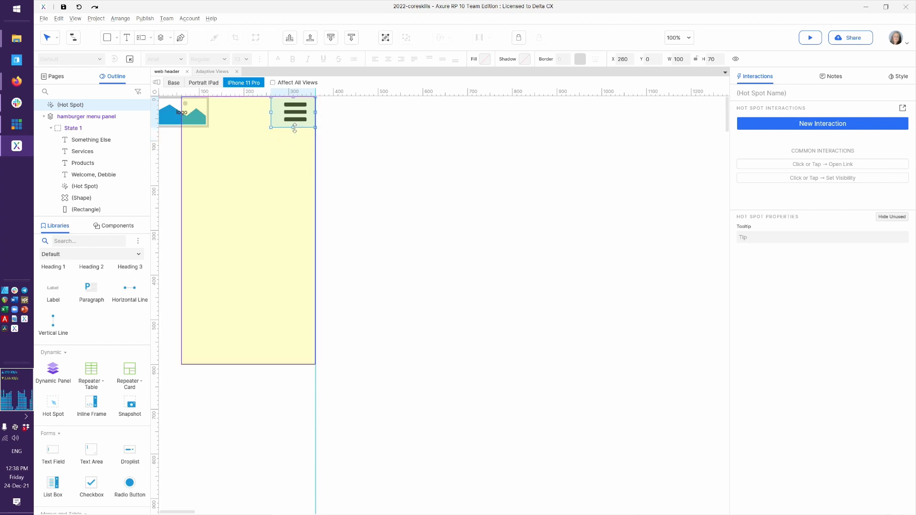
pyautogui.click(362, 205)
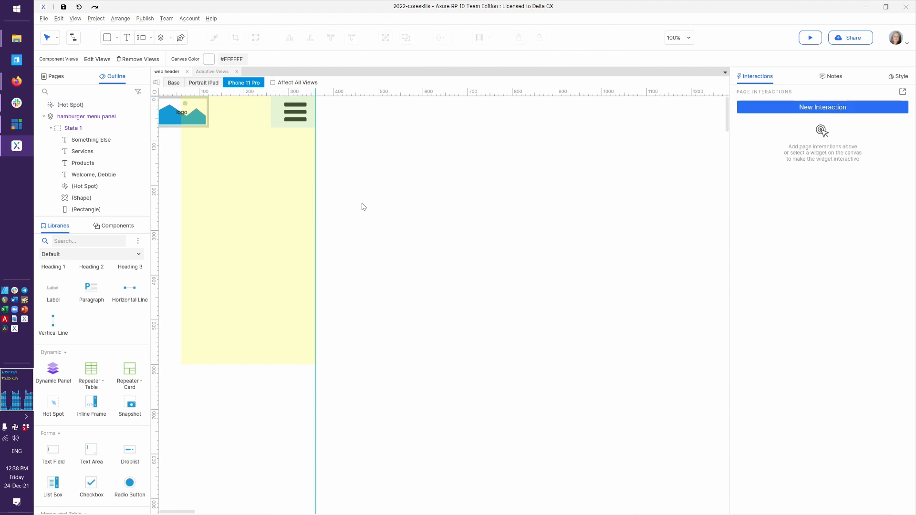
# Step: Collapse the widget libraries to see the full outline and compare the layer order of the new hot spot and the hamburger menu panel
pyautogui.click(138, 219)
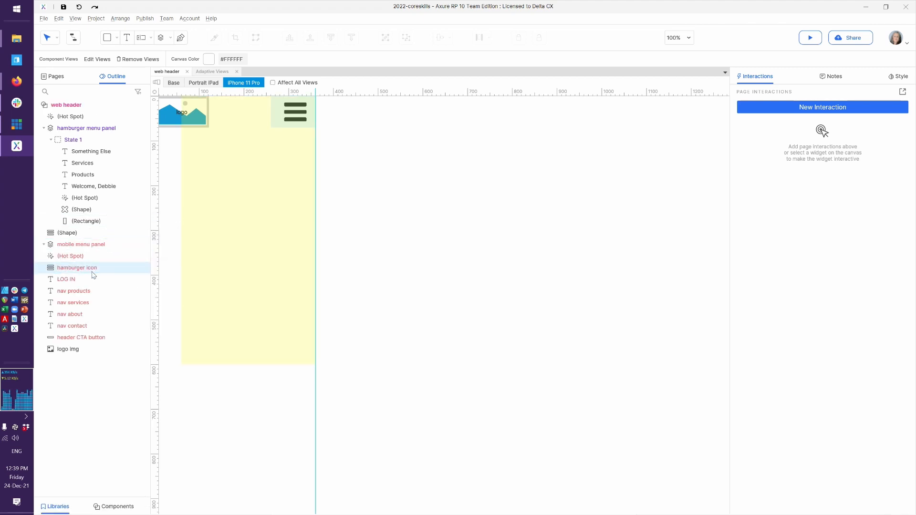
pyautogui.click(66, 129)
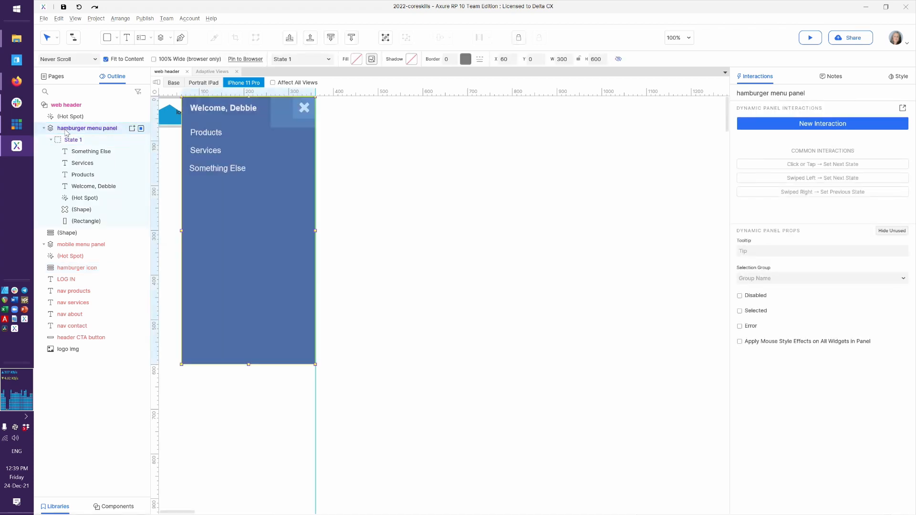
pyautogui.click(69, 120)
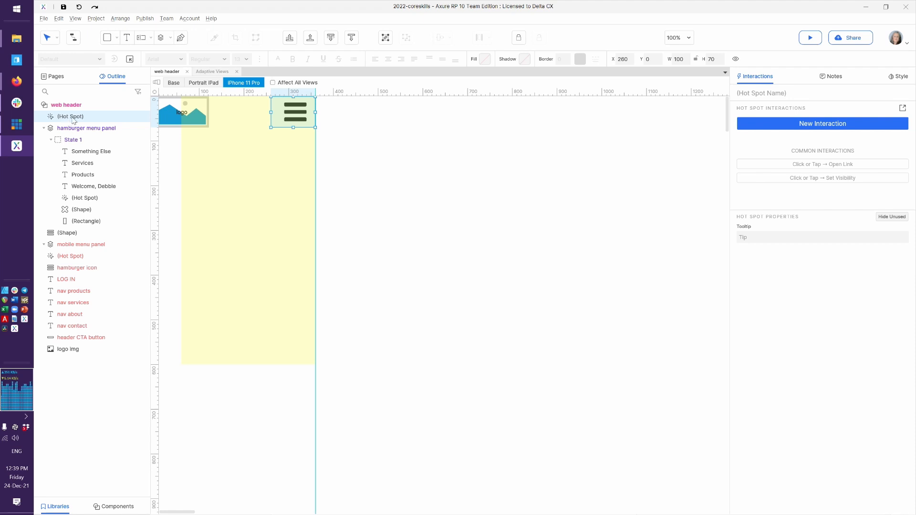
pyautogui.click(80, 129)
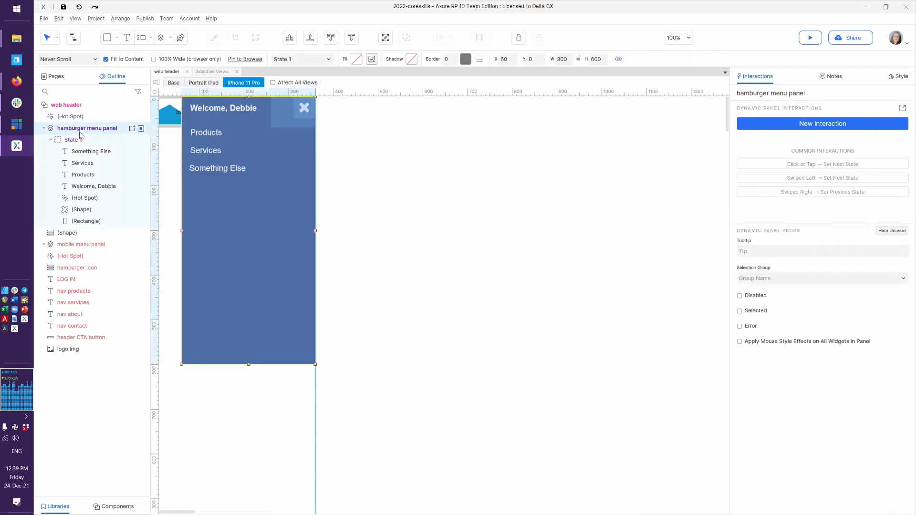
# Step: Give the hot spot over the hamburger icon a Click or Tap interaction that shows the hamburger menu panel, sliding left over 500 ms
pyautogui.click(285, 117)
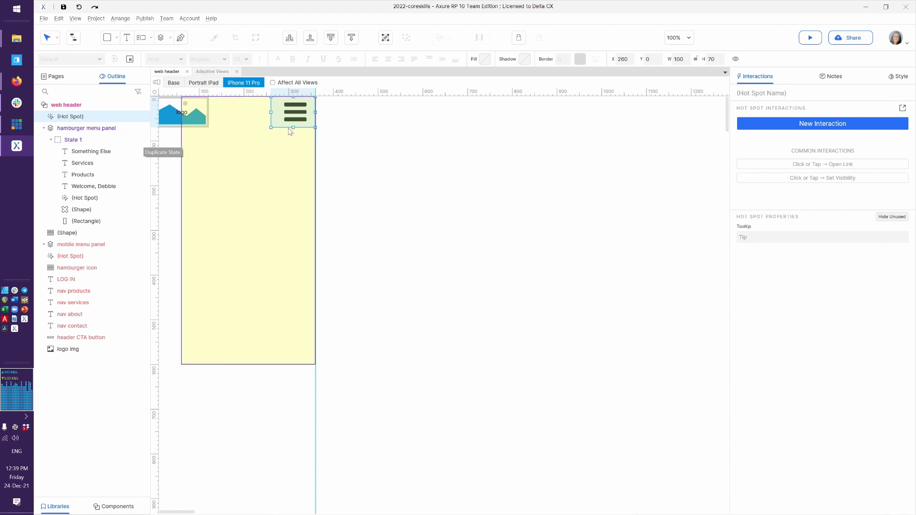
pyautogui.click(903, 110)
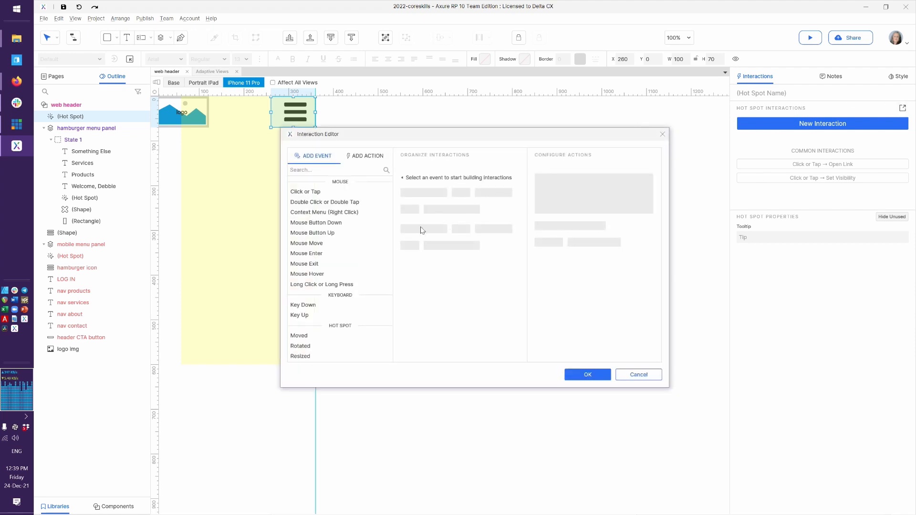
pyautogui.click(322, 192)
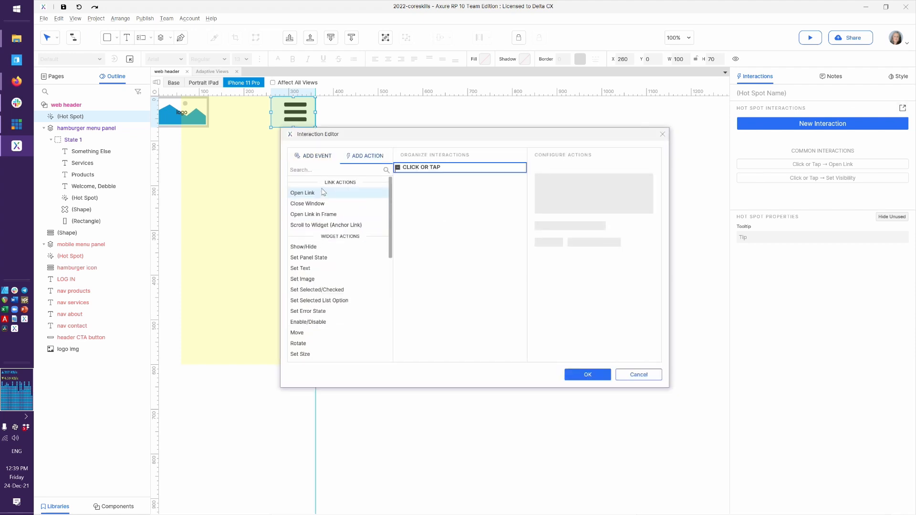
pyautogui.click(323, 248)
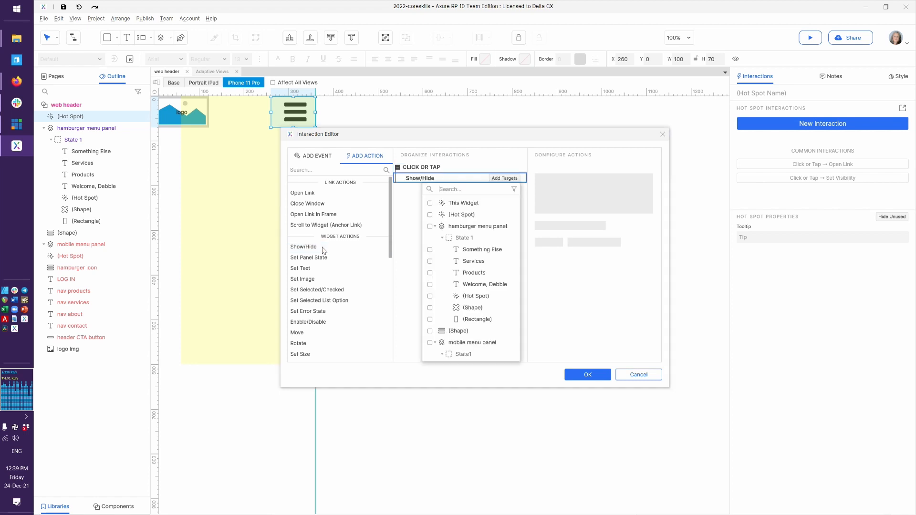
pyautogui.click(491, 228)
pyautogui.click(575, 234)
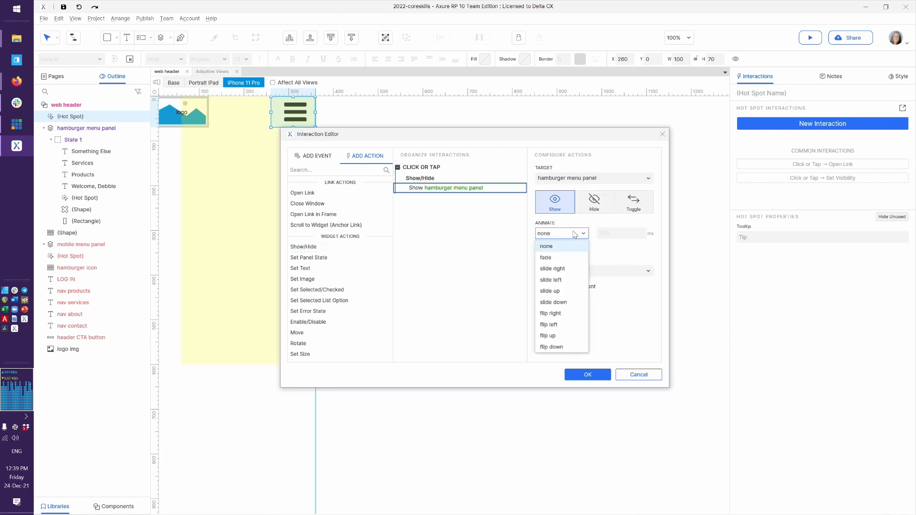
pyautogui.click(558, 280)
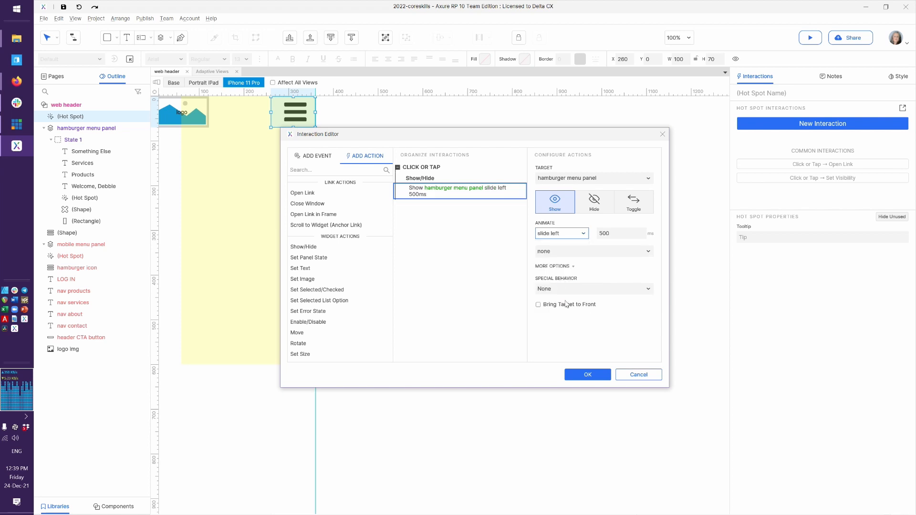
pyautogui.click(583, 374)
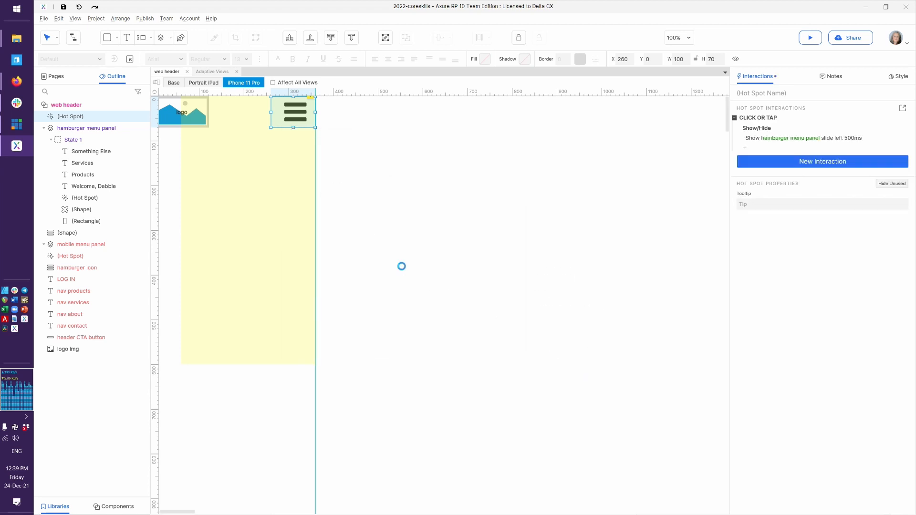
# Step: Switch to the browser, reload the Adaptive Views preview and open the hamburger menu on the iPhone 11 Pro view
pyautogui.hotkey('alt', 'Tab')
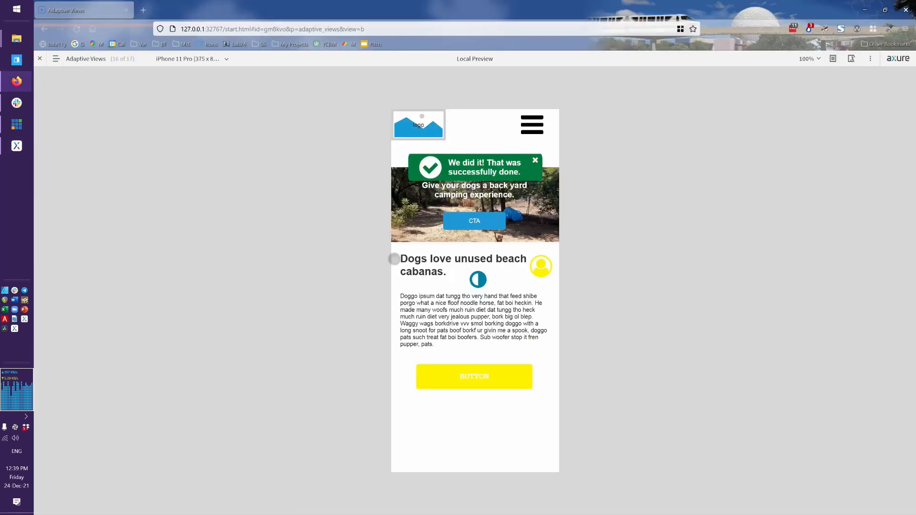
pyautogui.press('F5')
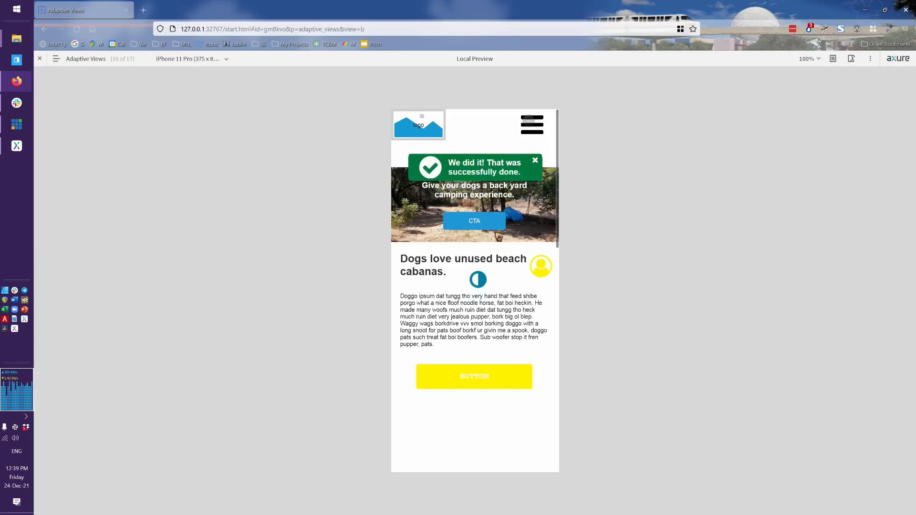
pyautogui.click(528, 120)
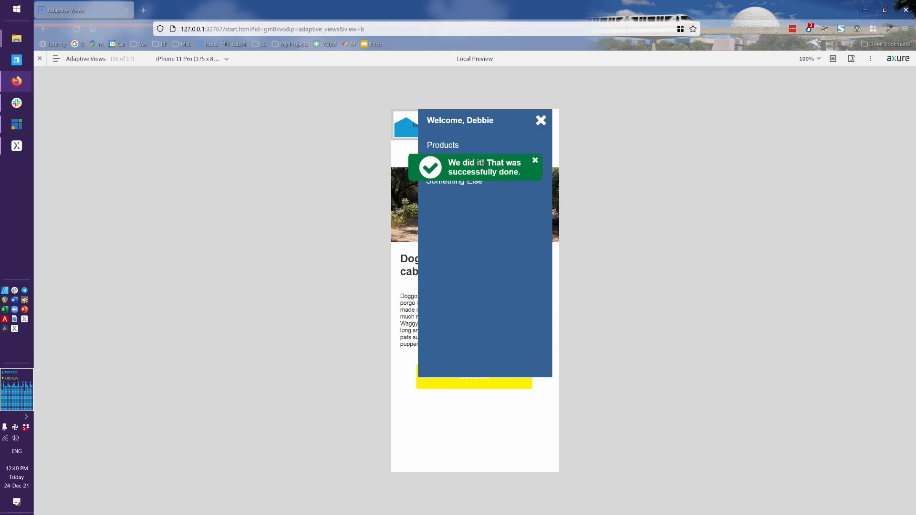
# Step: Return to Axure RP and hide the messages panel on the Adaptive Views page for the iPhone 11 Pro view
pyautogui.hotkey('alt', 'Tab')
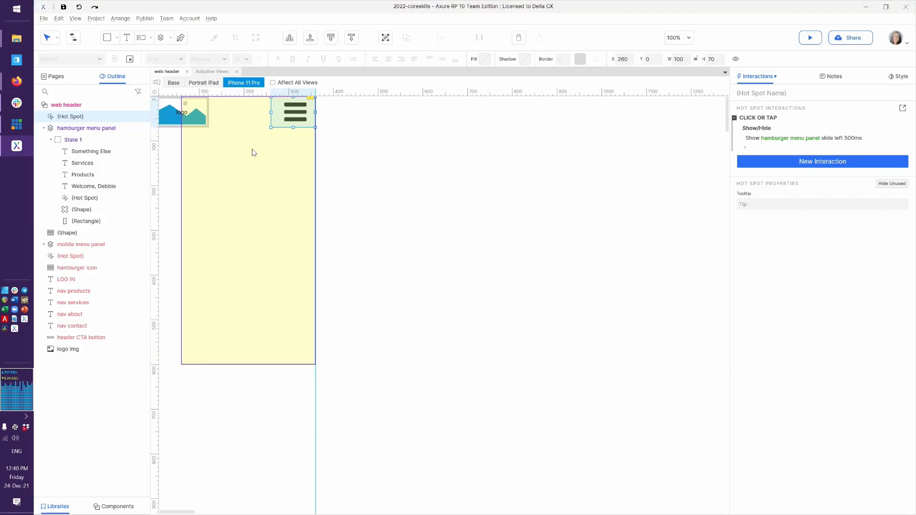
pyautogui.click(213, 72)
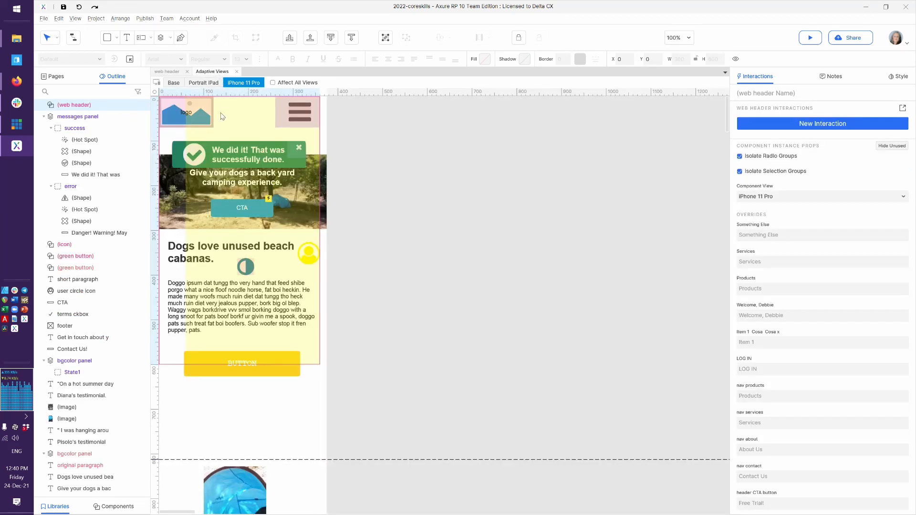
pyautogui.click(179, 152)
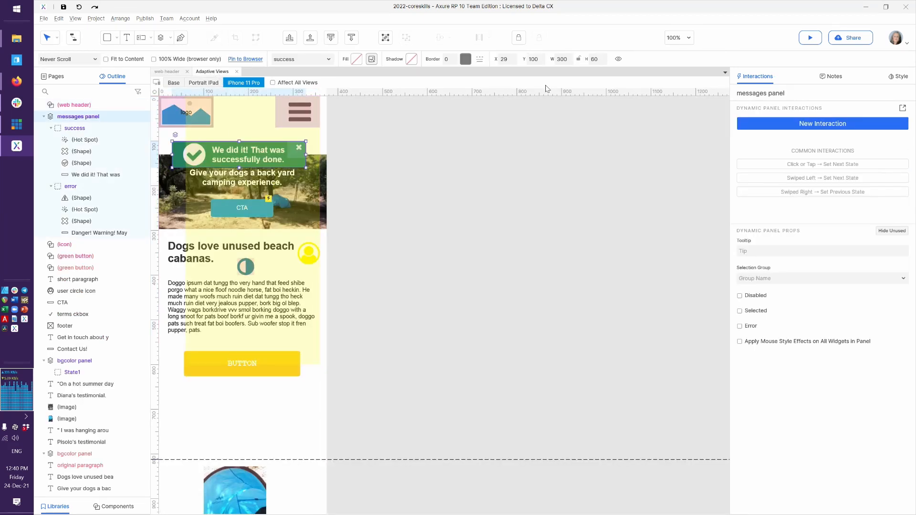
pyautogui.click(618, 59)
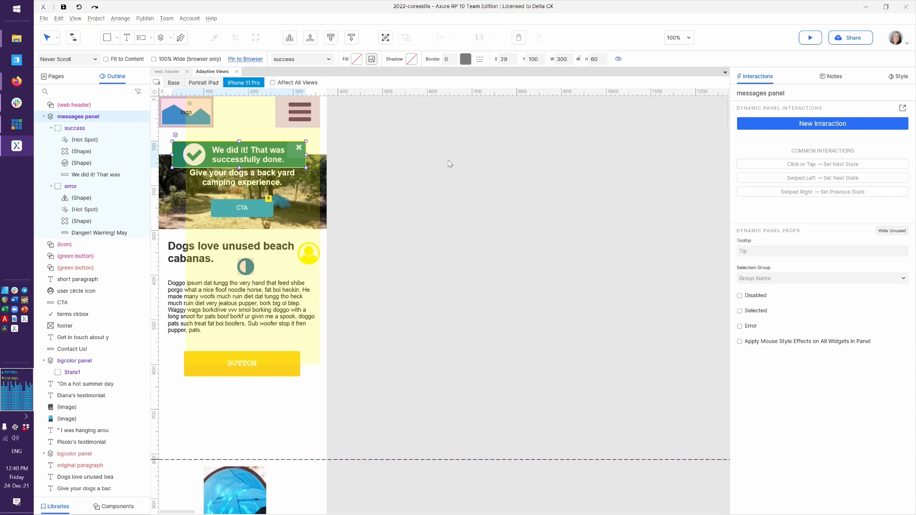
# Step: Preview the page again, then compare the web header's width with the full-width photo on the Adaptive Views page
pyautogui.hotkey('ctrl', '.')
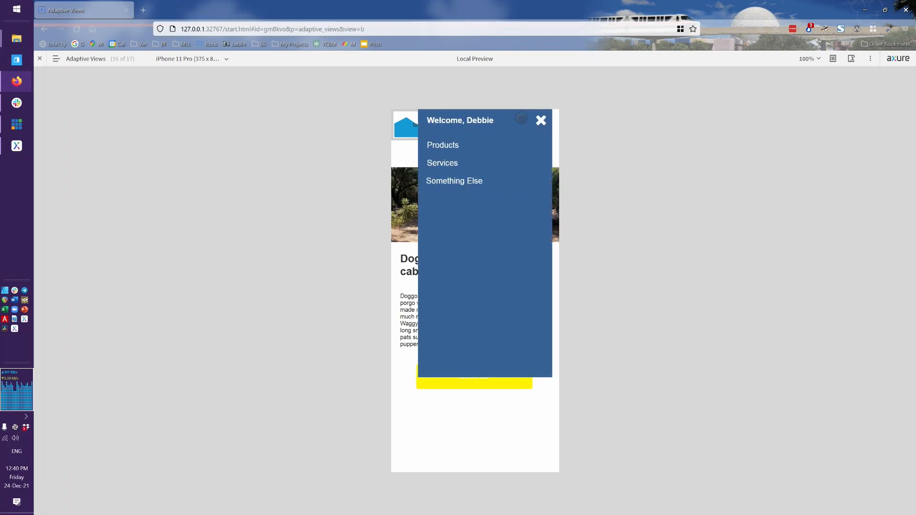
pyautogui.hotkey('alt', 'Tab')
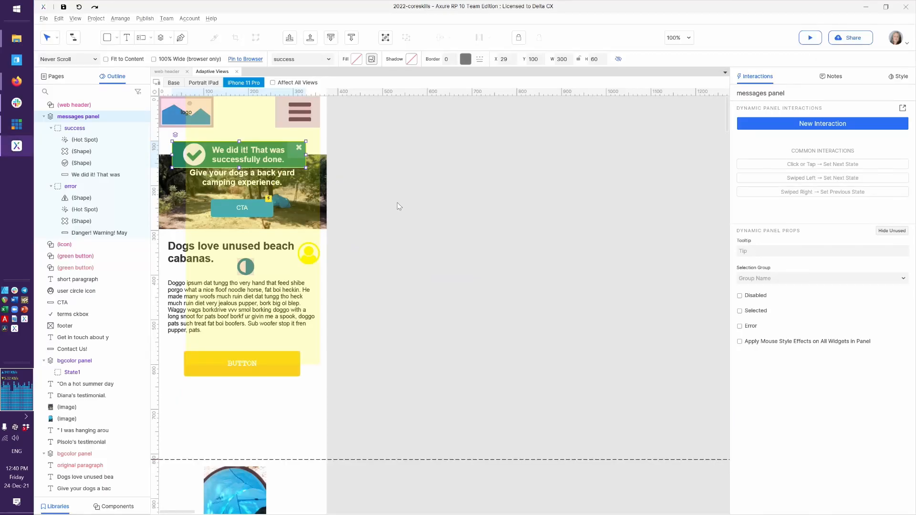
pyautogui.click(290, 182)
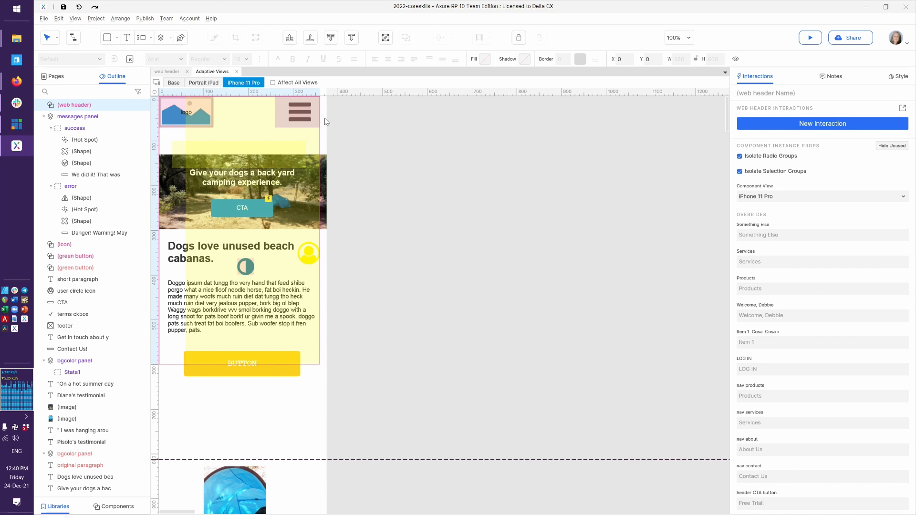
pyautogui.click(322, 171)
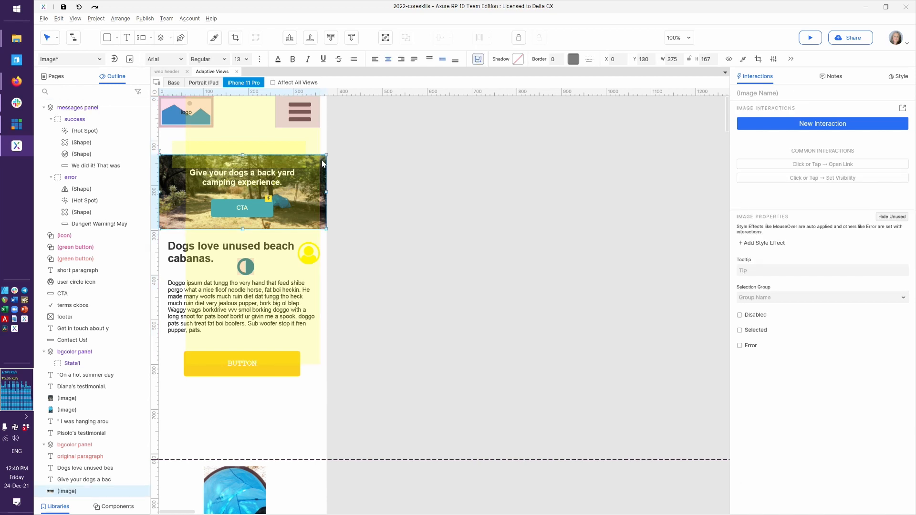
pyautogui.click(296, 116)
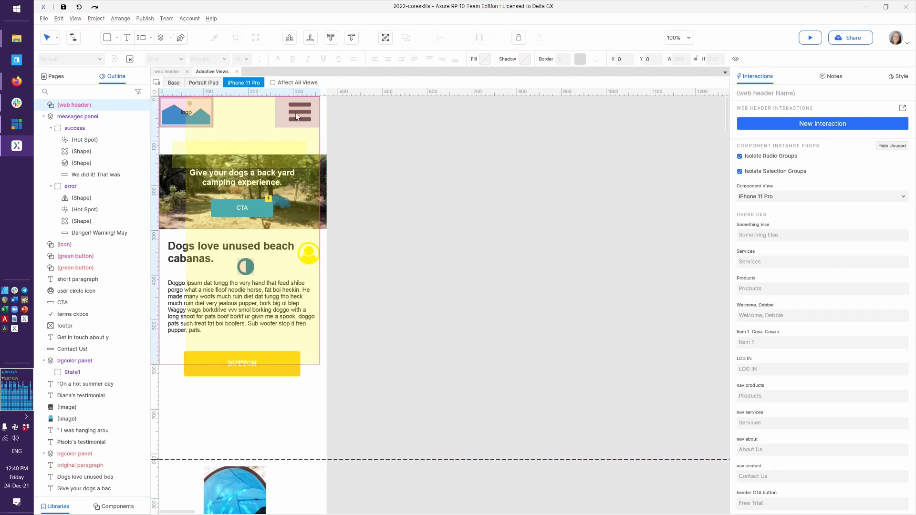
# Step: In the web header component, move the vertical guide outward and shift the hamburger icon, hot spot and menu panel together to it, at X 76
pyautogui.click(167, 73)
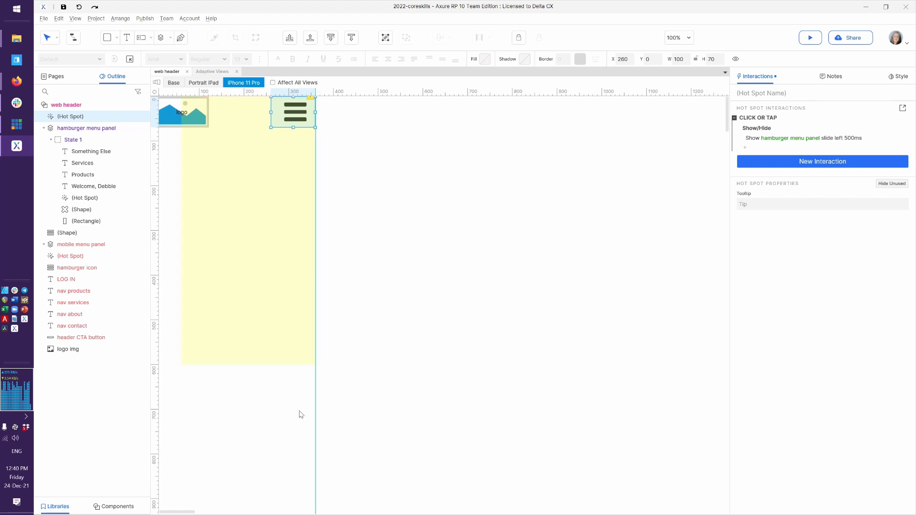
pyautogui.moveTo(316, 410); pyautogui.dragTo(323, 411)
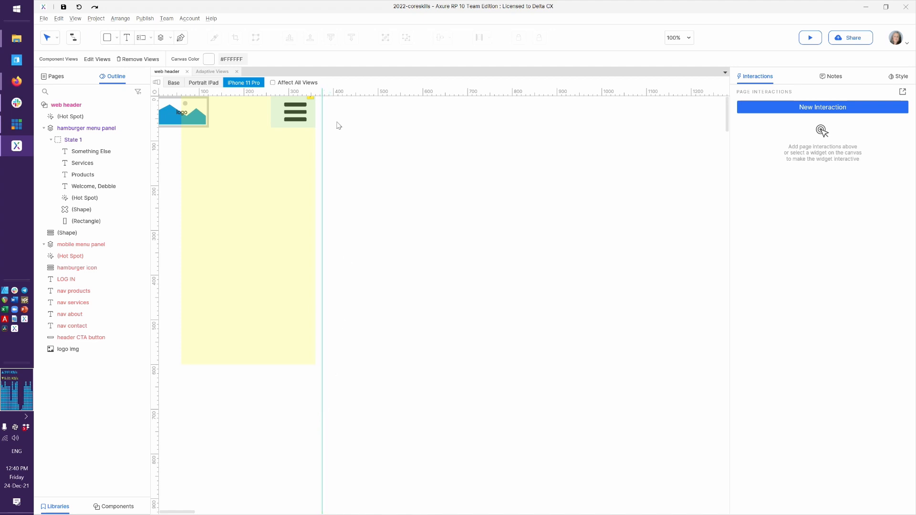
pyautogui.moveTo(337, 165); pyautogui.dragTo(259, 80)
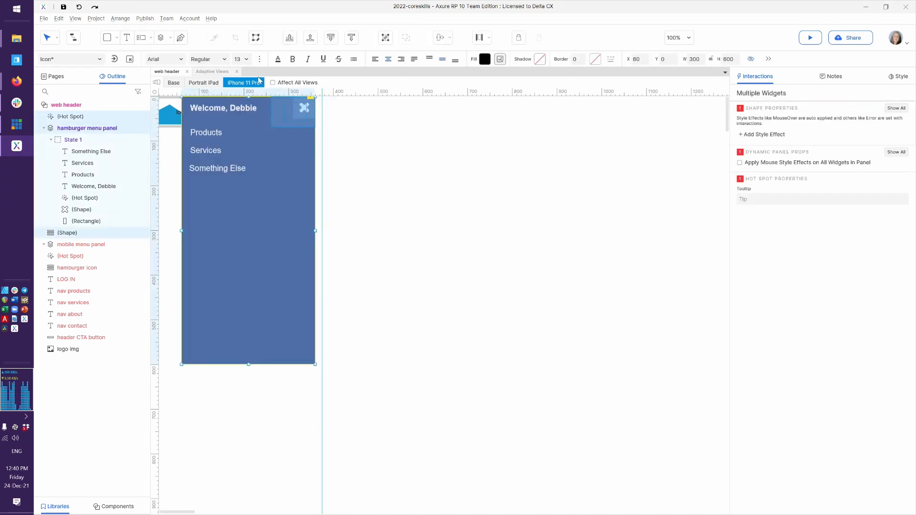
pyautogui.press('Right')
pyautogui.press('Right')
pyautogui.press('Right')
pyautogui.press('Right')
pyautogui.press('Right')
pyautogui.press('Right')
pyautogui.press('Right')
pyautogui.press('Right')
pyautogui.press('Right')
pyautogui.press('Right')
pyautogui.press('Right')
pyautogui.press('Right')
pyautogui.press('Right')
pyautogui.press('Right')
pyautogui.press('Right')
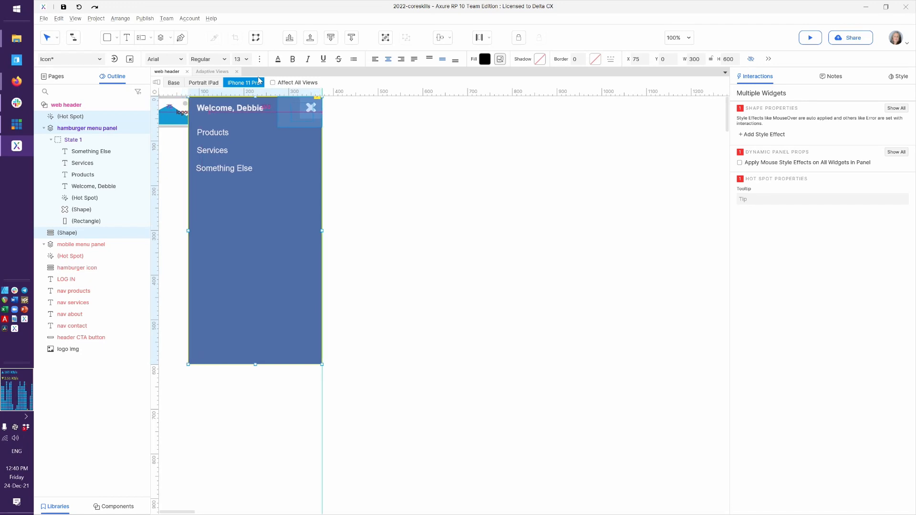
pyautogui.press('Right')
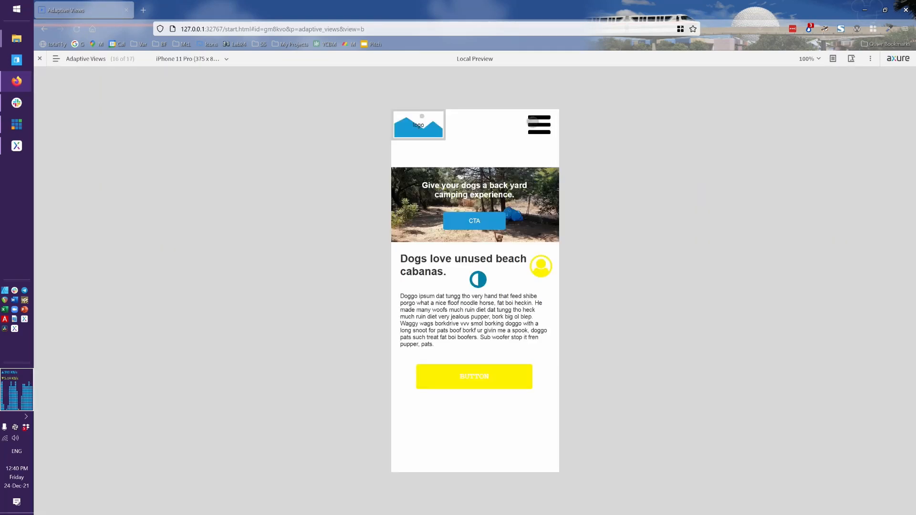
# Step: Test the hamburger menu in the preview and trace what a tap near its close icon triggers in the console
pyautogui.click(532, 123)
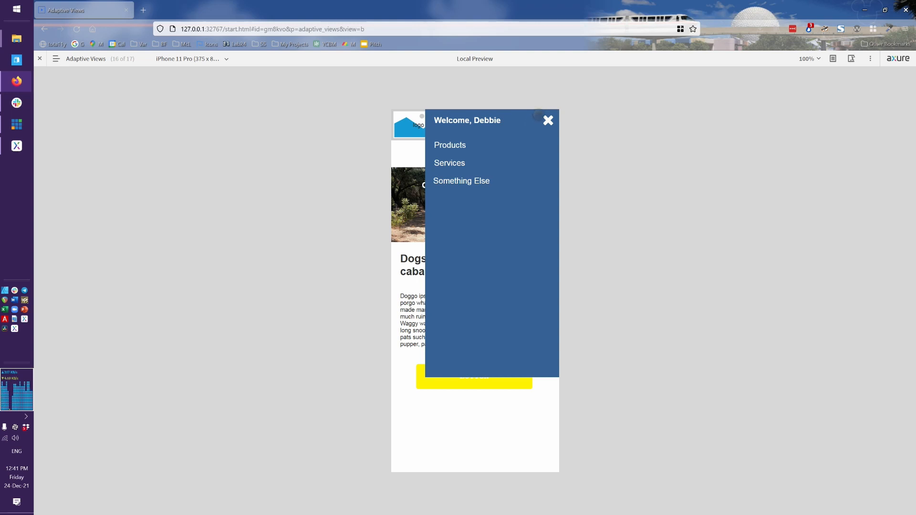
pyautogui.click(851, 59)
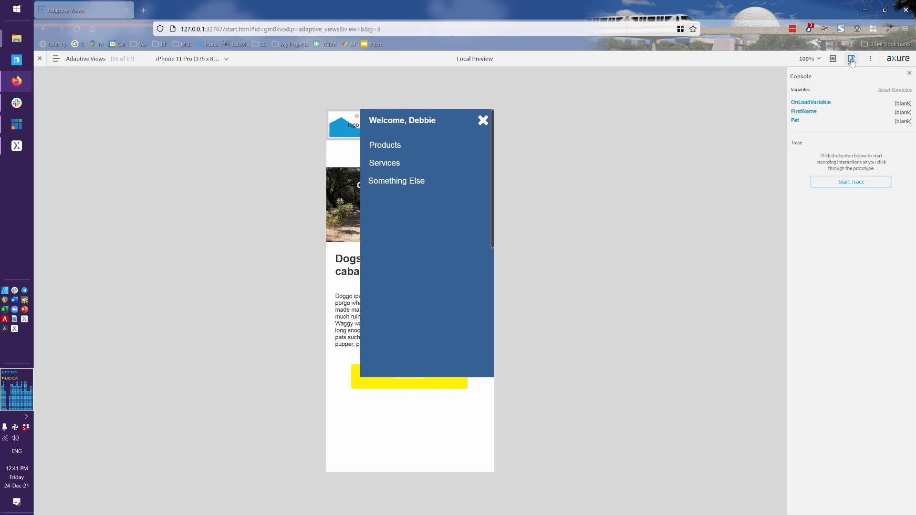
pyautogui.click(833, 180)
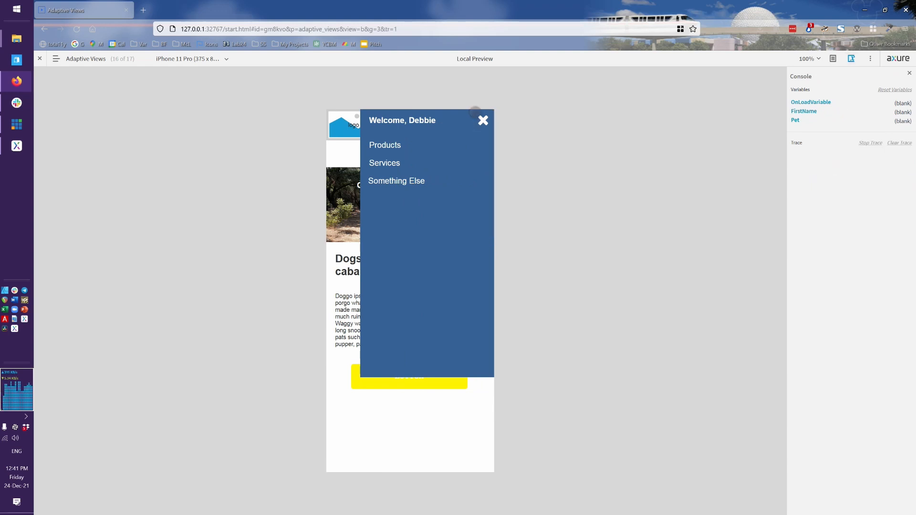
pyautogui.click(475, 111)
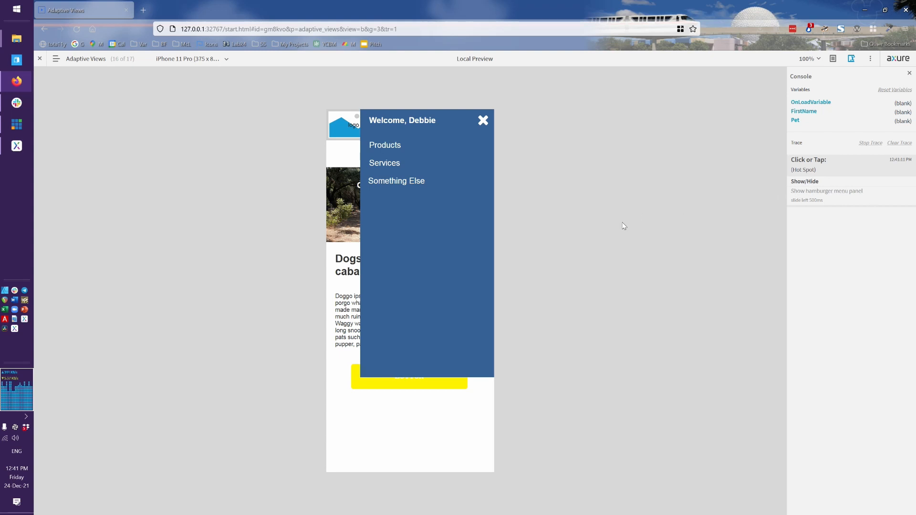
# Step: Return to Axure RP and examine how the hot spot overlaps the hamburger menu panel in the web header component
pyautogui.hotkey('alt', 'Tab')
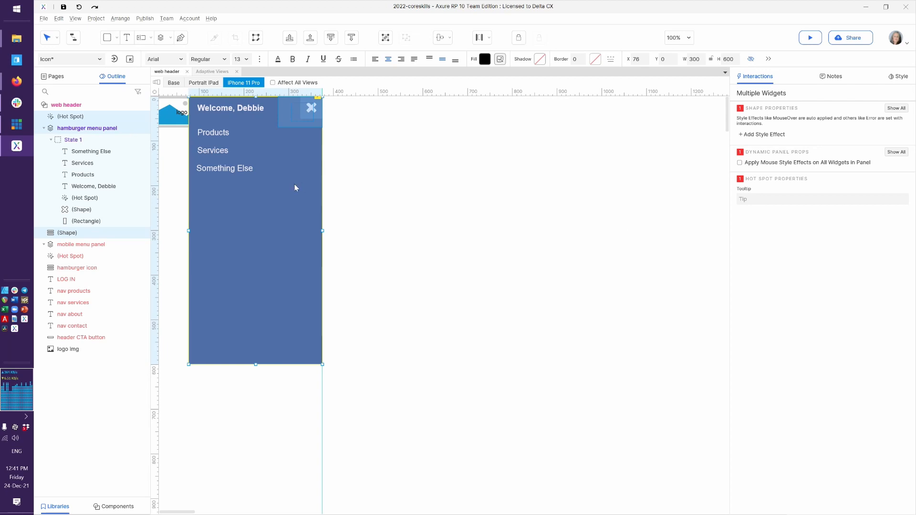
pyautogui.click(293, 184)
pyautogui.click(357, 185)
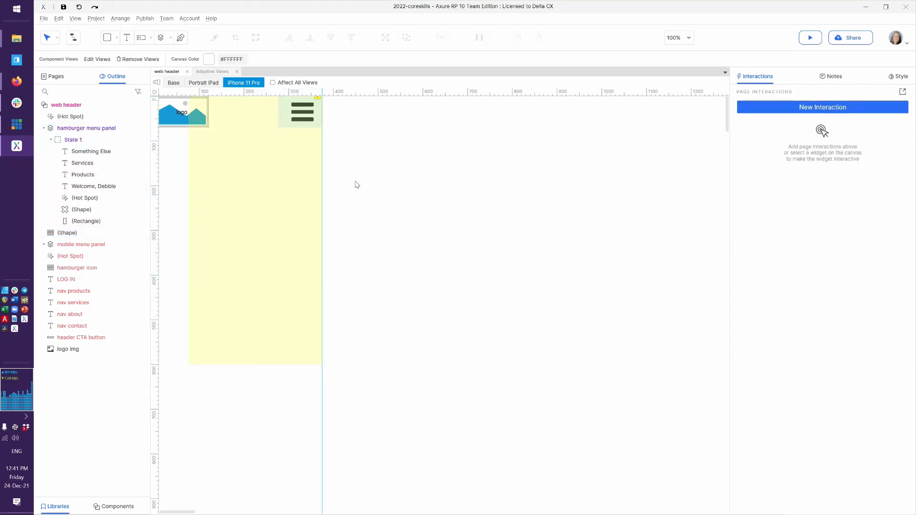
pyautogui.click(282, 179)
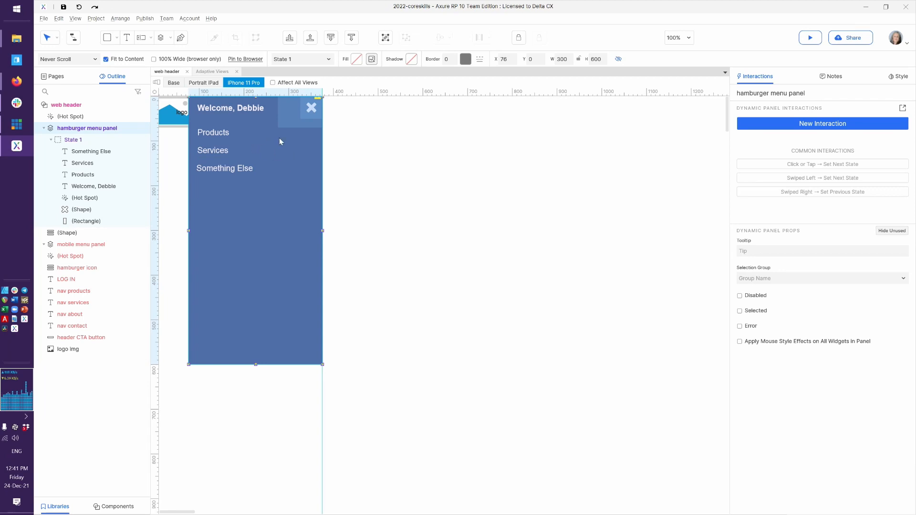
# Step: Add a Bring to Front action for the hamburger menu panel to the hamburger hot spot's Click or Tap interaction
pyautogui.click(292, 117)
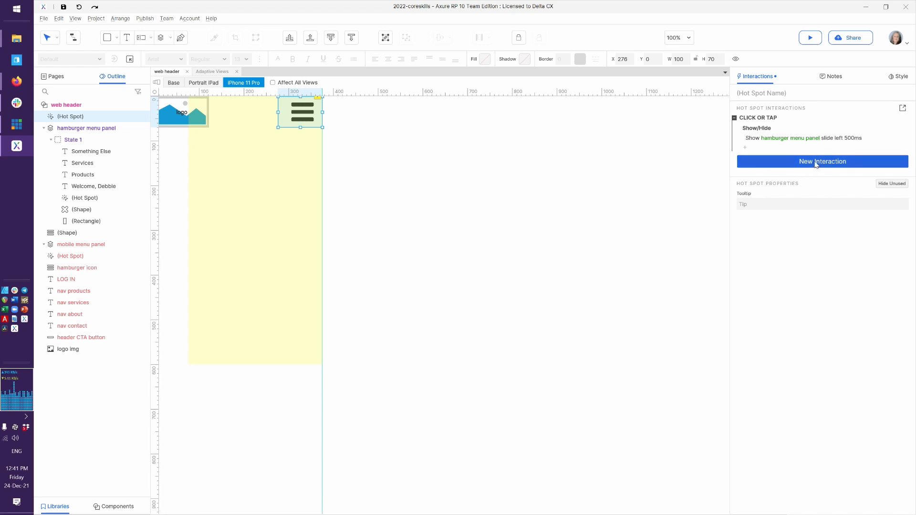
pyautogui.click(796, 139)
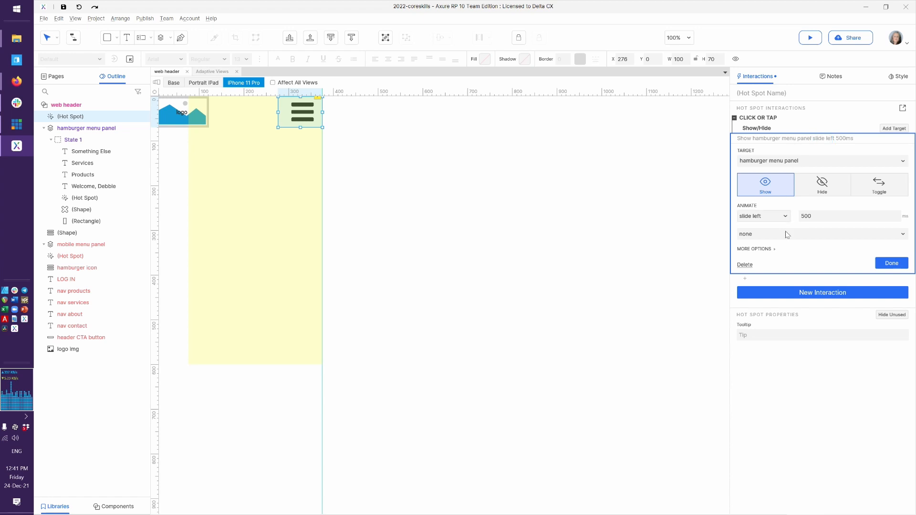
pyautogui.doubleClick(803, 117)
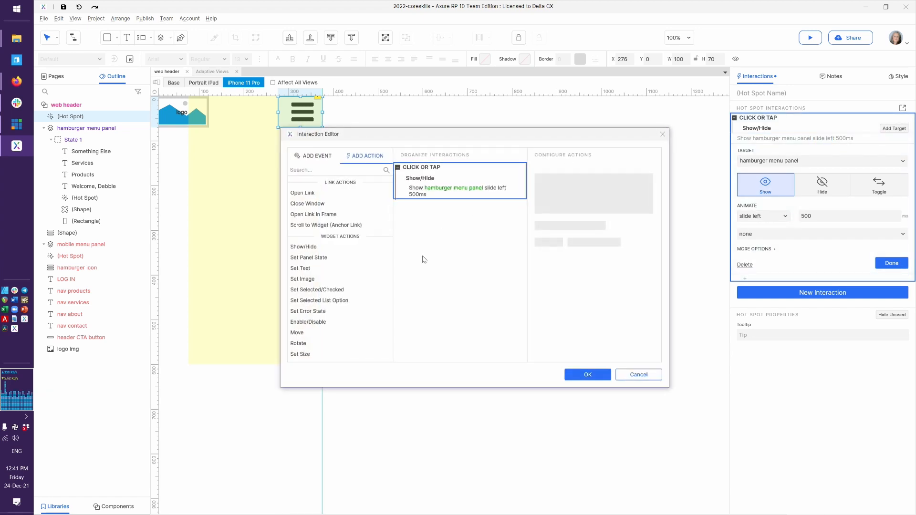
pyautogui.scroll(-6, 336, 248)
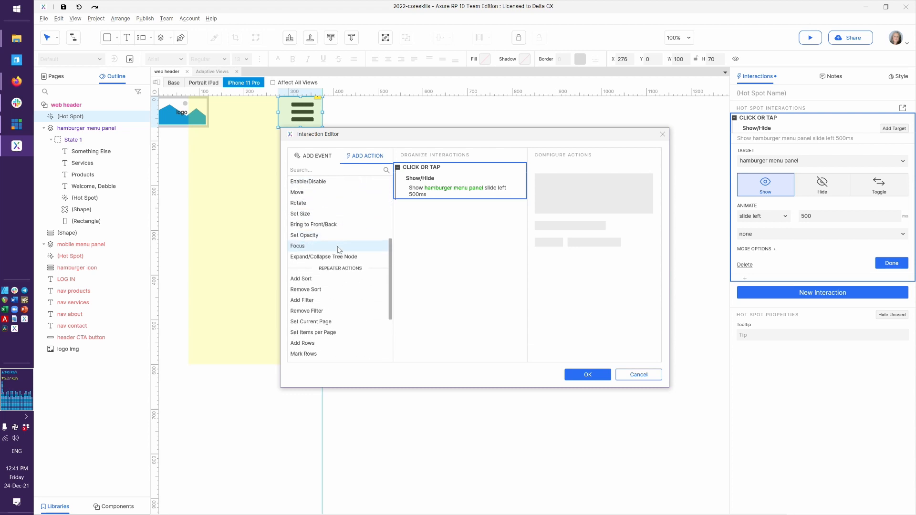
pyautogui.click(323, 227)
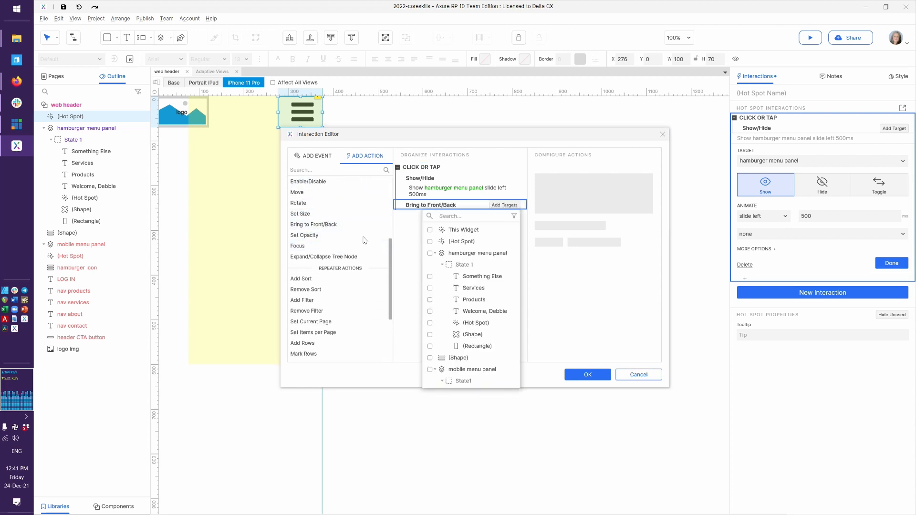
pyautogui.click(467, 255)
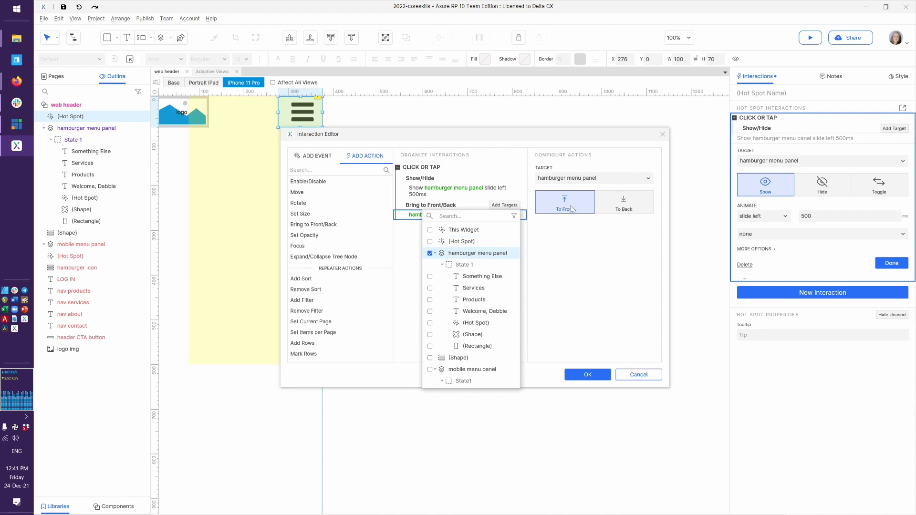
pyautogui.click(585, 374)
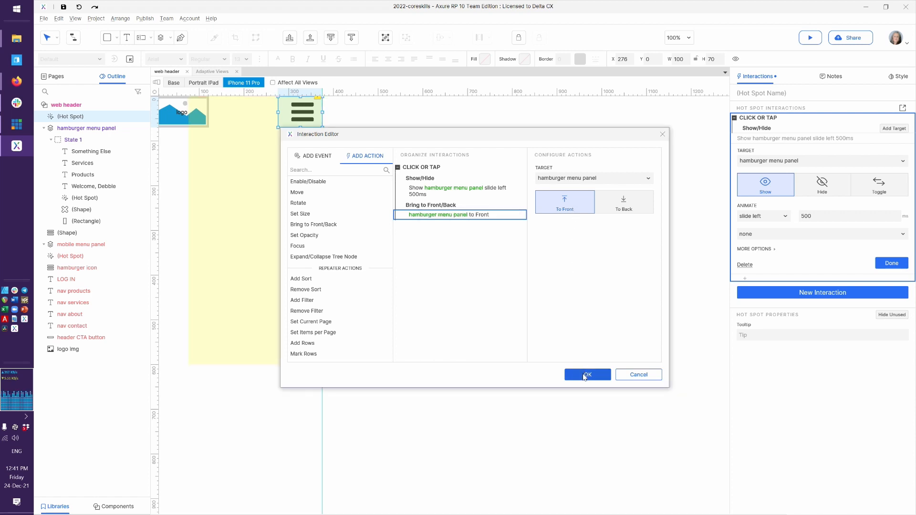
pyautogui.click(585, 376)
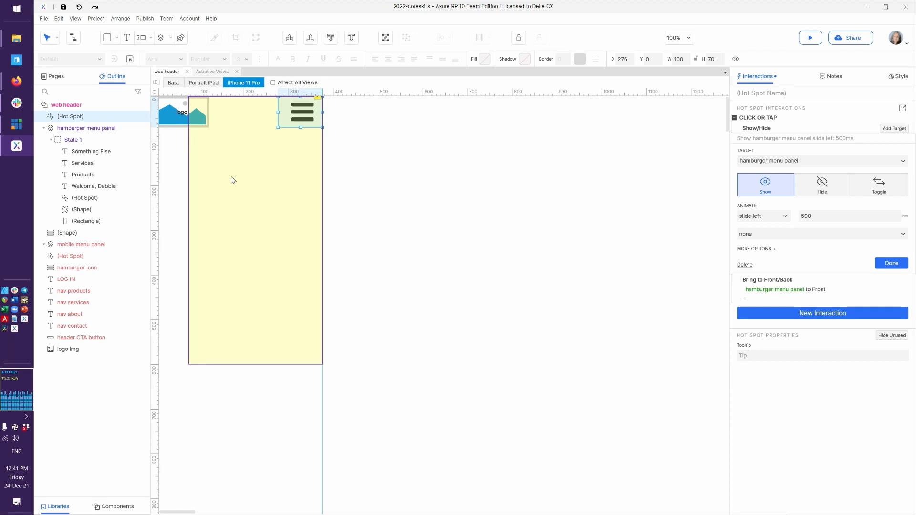
pyautogui.click(232, 180)
pyautogui.click(357, 188)
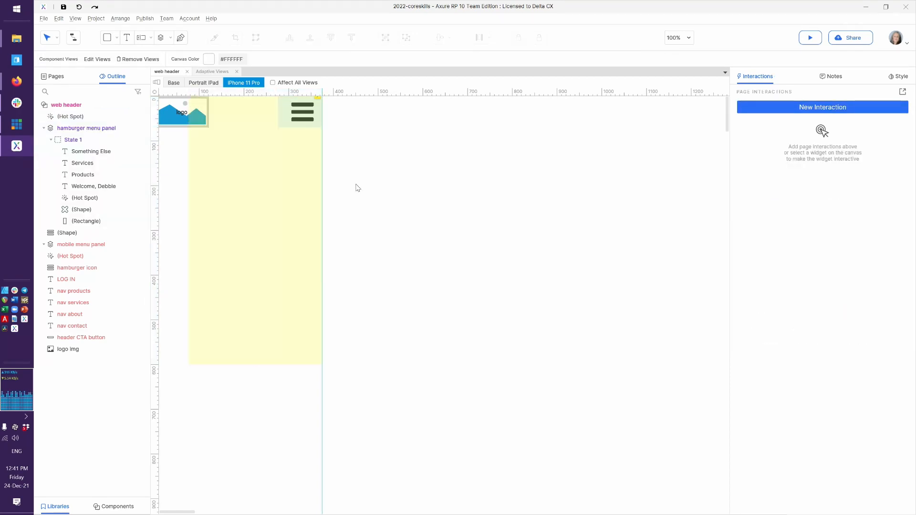
pyautogui.click(300, 115)
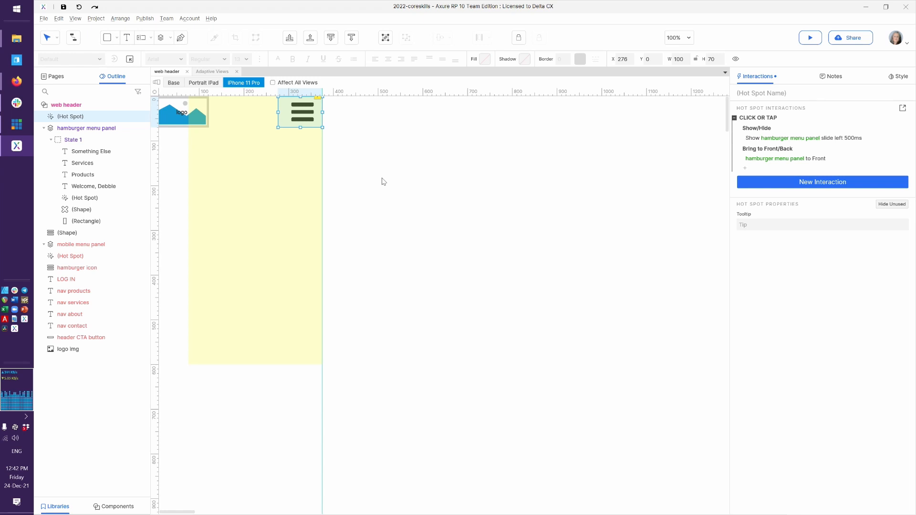
# Step: Make the close icon's hot spot in the hamburger menu panel hide that panel on Click or Tap, sliding right over 500 ms
pyautogui.doubleClick(287, 204)
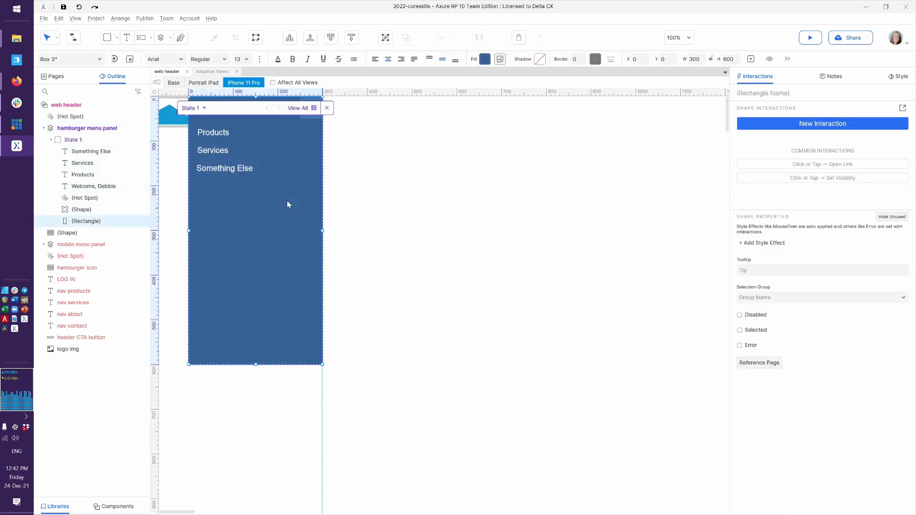
pyautogui.click(297, 109)
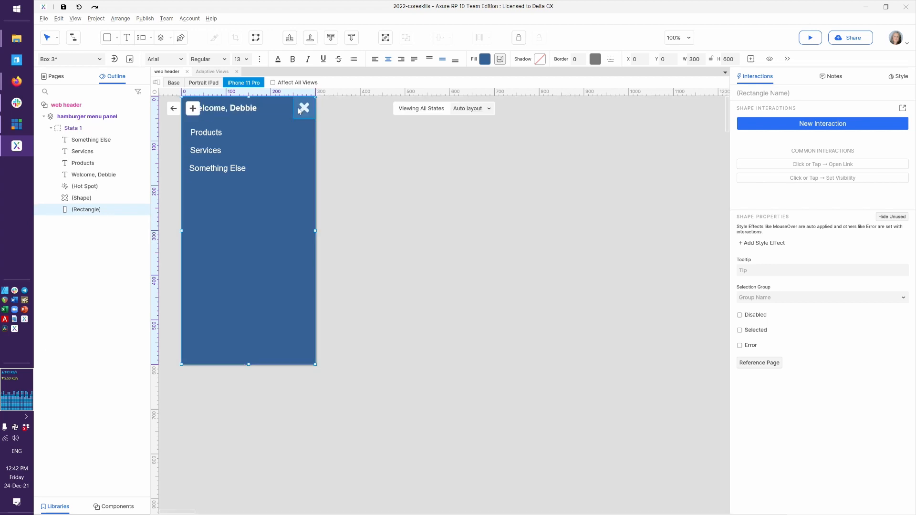
pyautogui.click(300, 110)
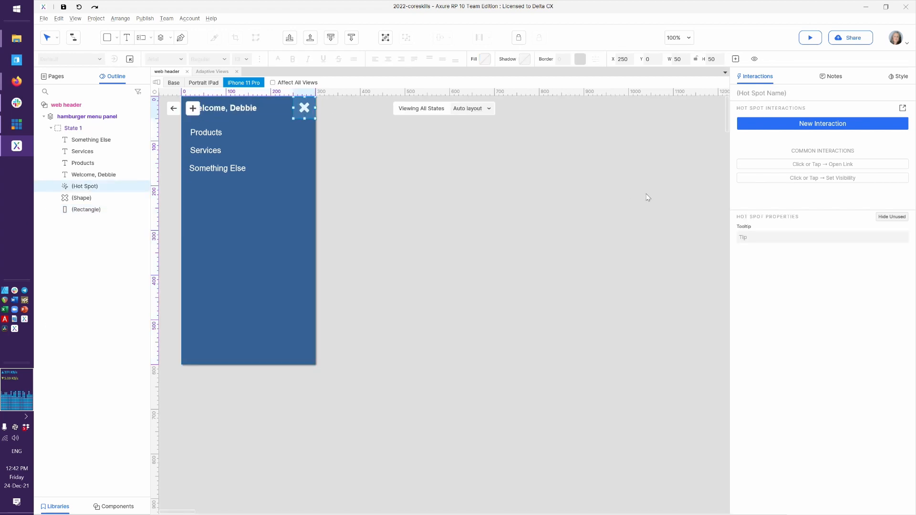
pyautogui.click(902, 109)
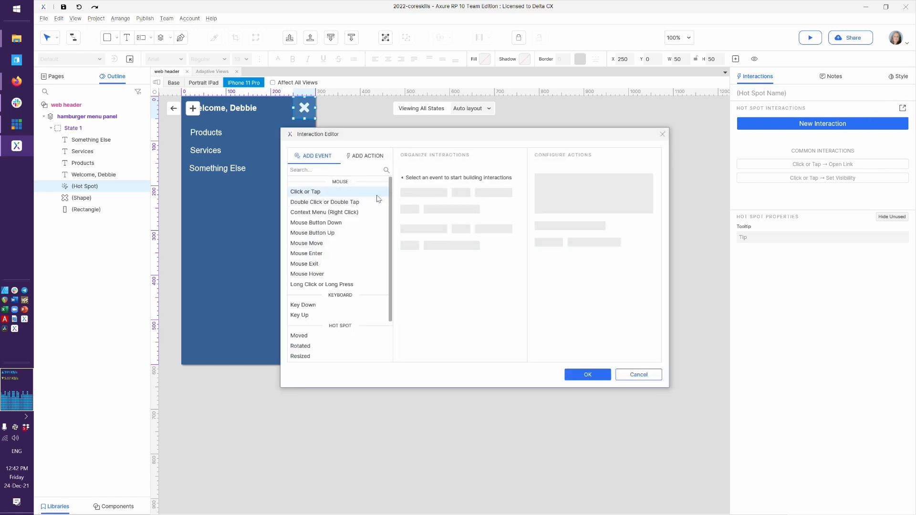
pyautogui.click(337, 195)
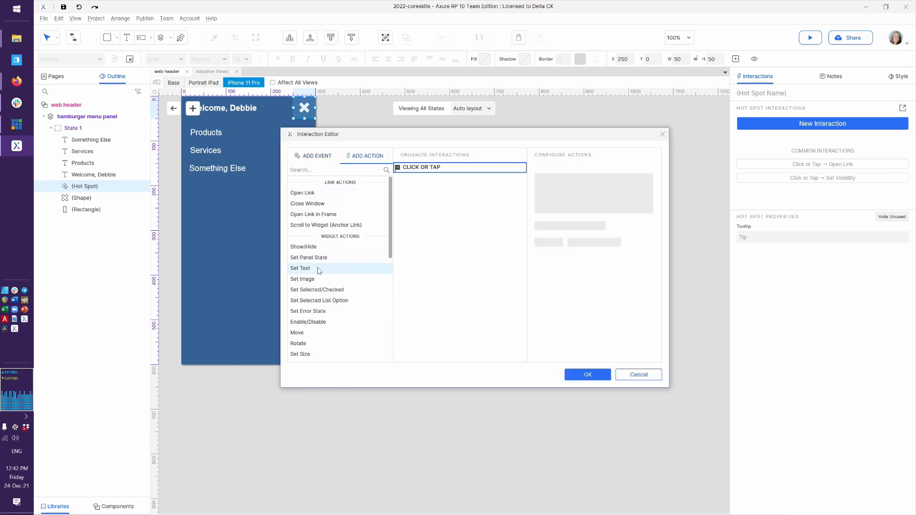
pyautogui.click(316, 248)
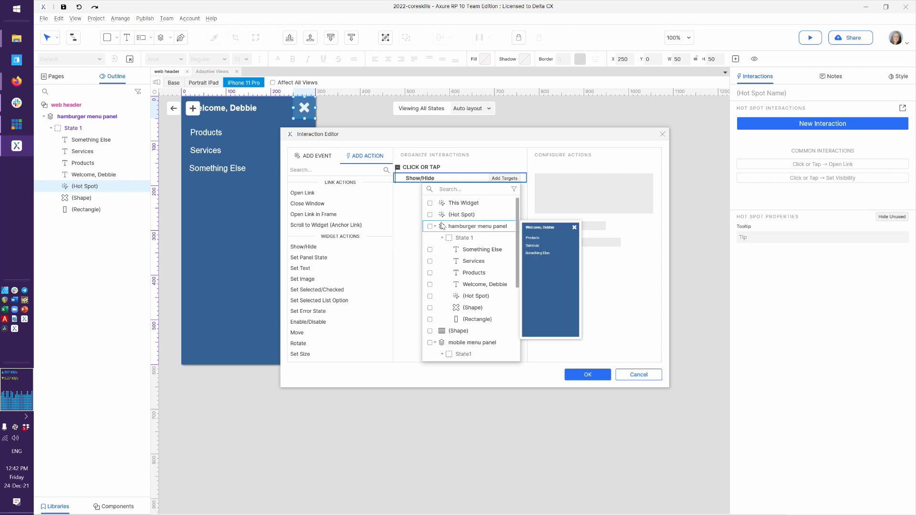
pyautogui.click(472, 226)
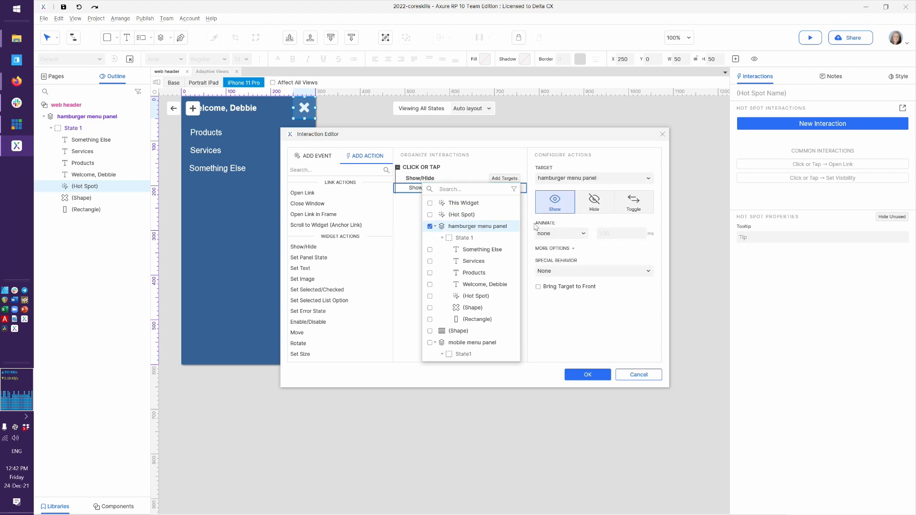
pyautogui.click(594, 205)
pyautogui.click(564, 236)
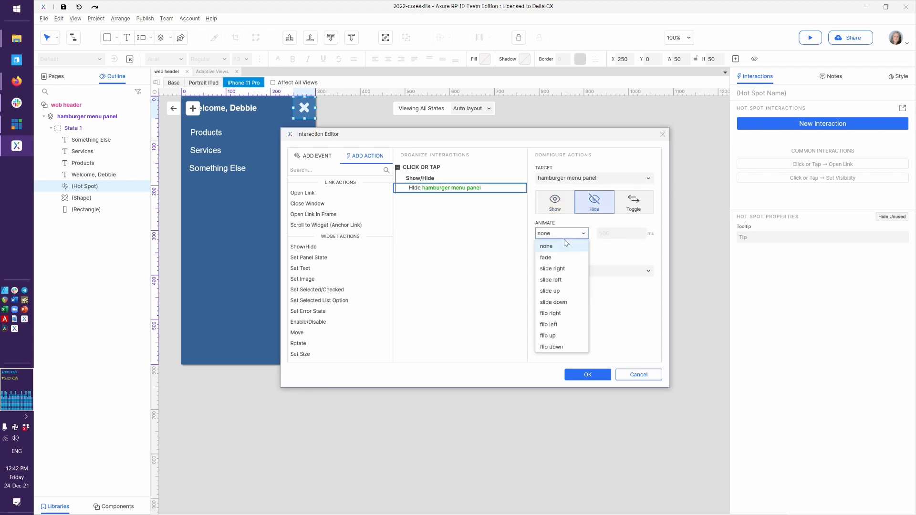
pyautogui.click(558, 270)
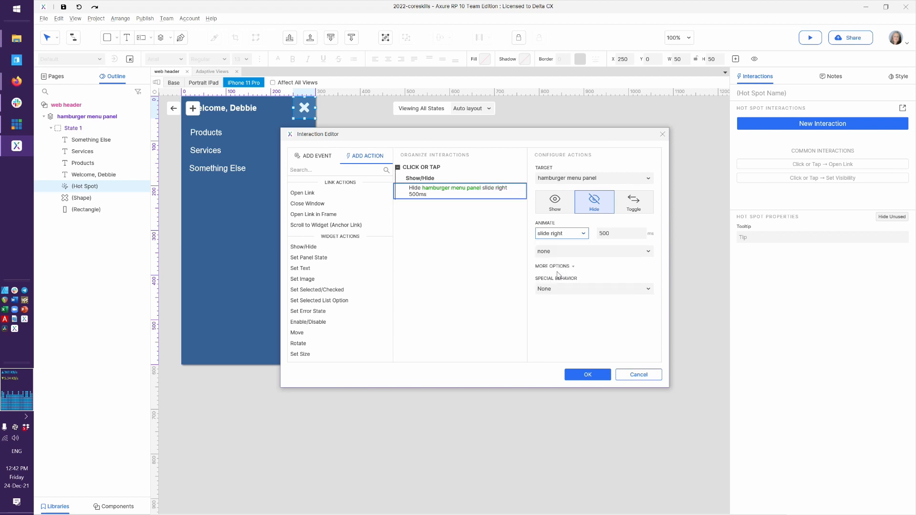
pyautogui.click(583, 376)
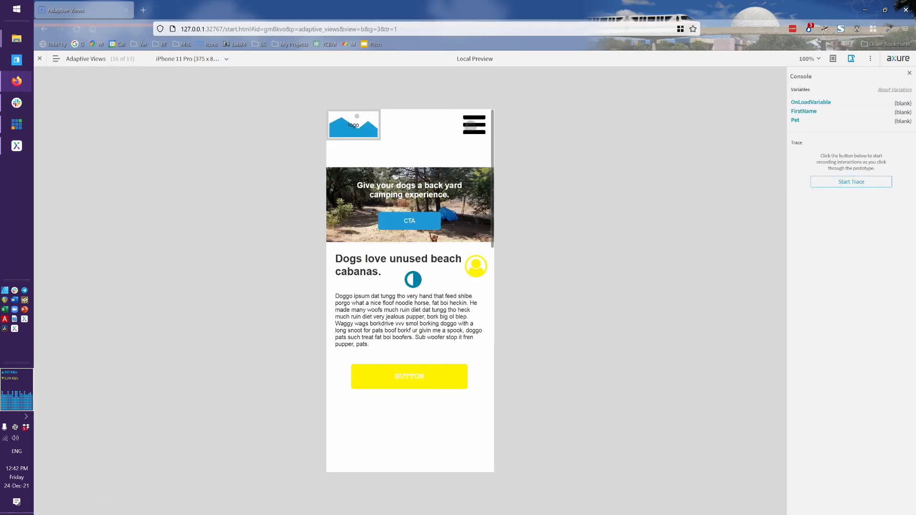
# Step: In the browser preview, open and close the hamburger menu repeatedly to test both hot spots while tracing
pyautogui.click(456, 117)
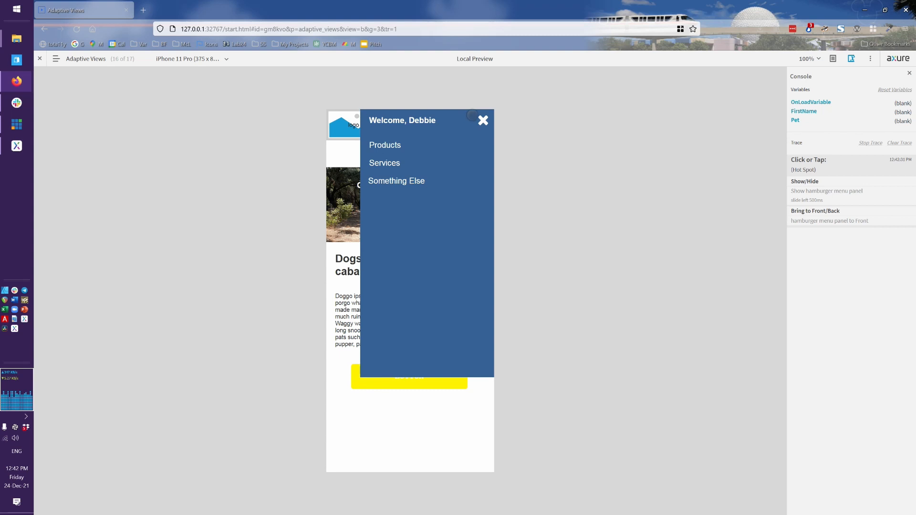
pyautogui.click(473, 116)
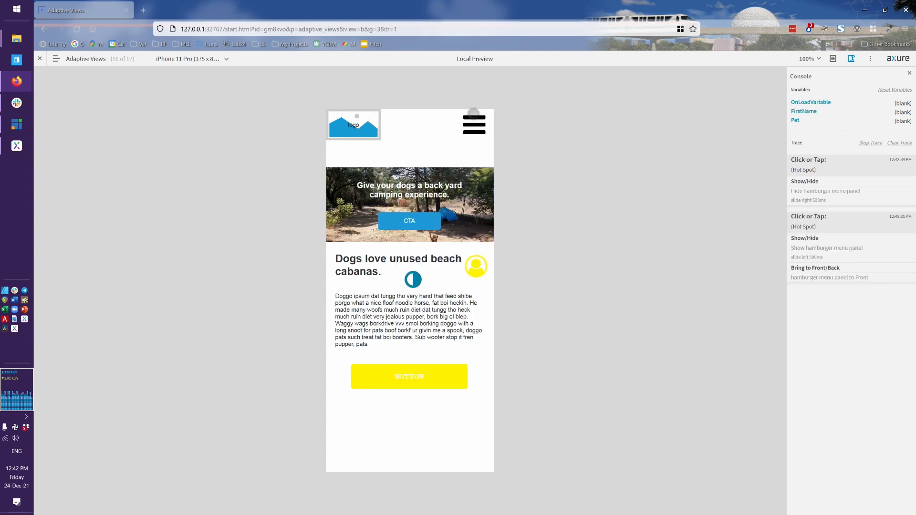
pyautogui.click(474, 115)
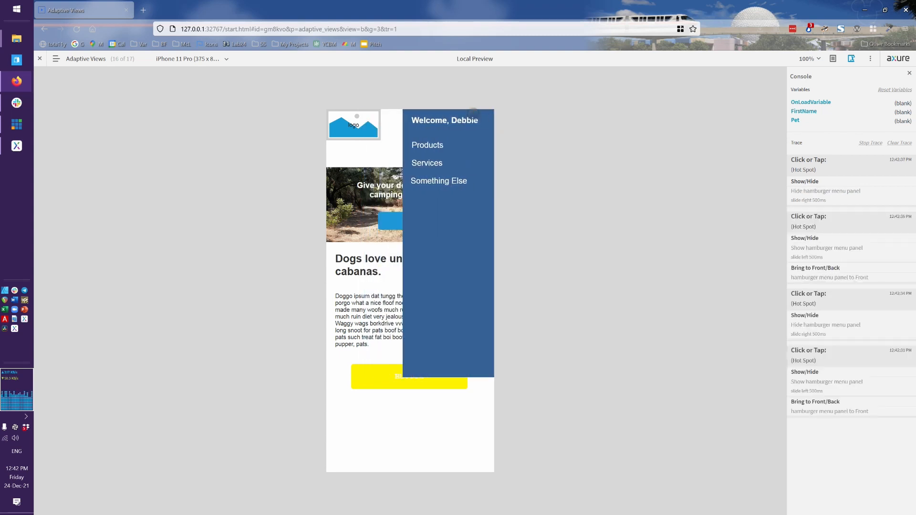
pyautogui.click(473, 115)
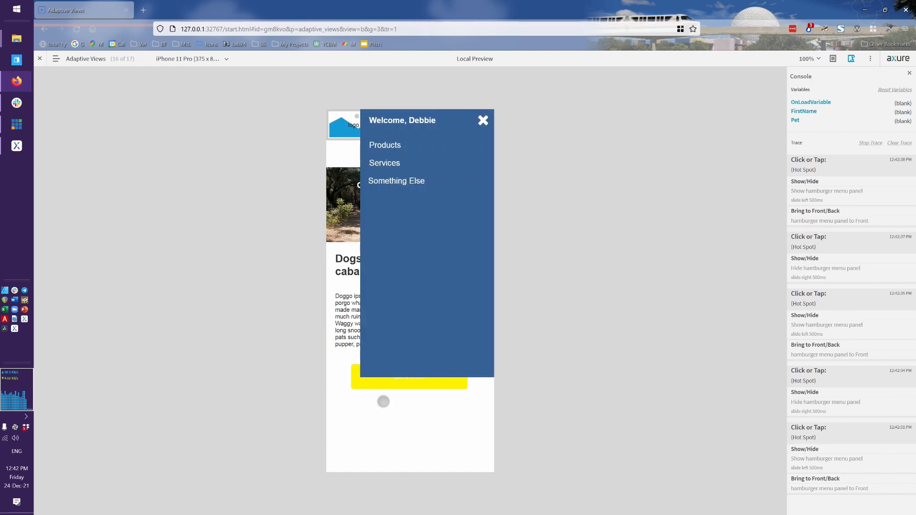
# Step: Switch back to Axure RP and rename the hot spot listed below the mobile menu panel as "hamburger icon hotspot" in the web header component
pyautogui.hotkey('alt', 'Tab')
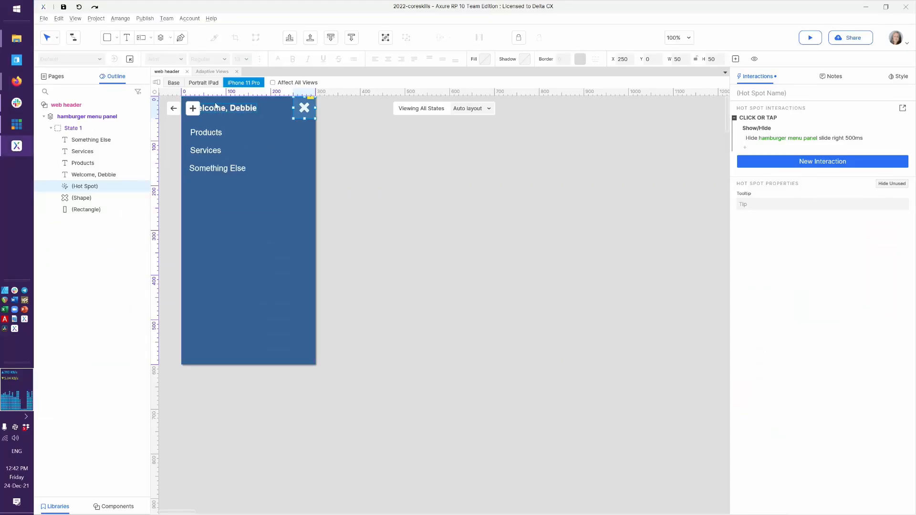
pyautogui.click(173, 113)
pyautogui.moveTo(84, 198); pyautogui.dragTo(71, 258)
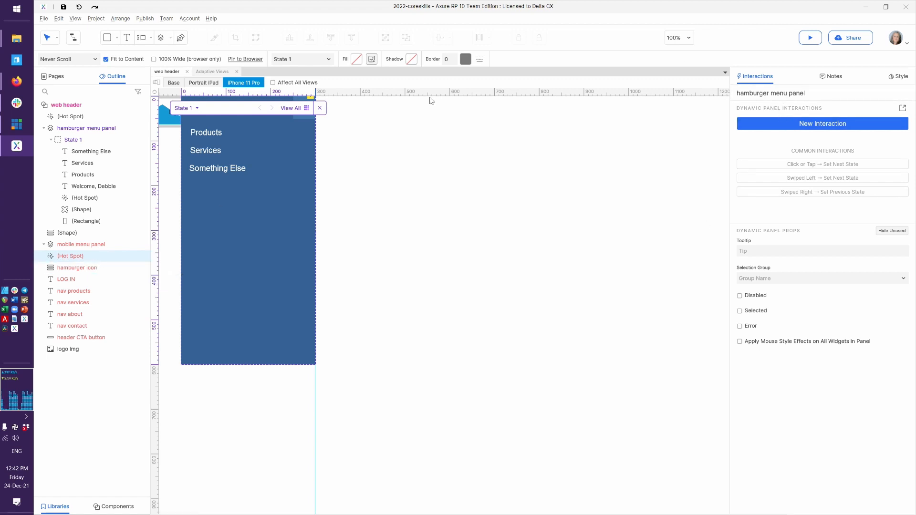
pyautogui.doubleClick(68, 257)
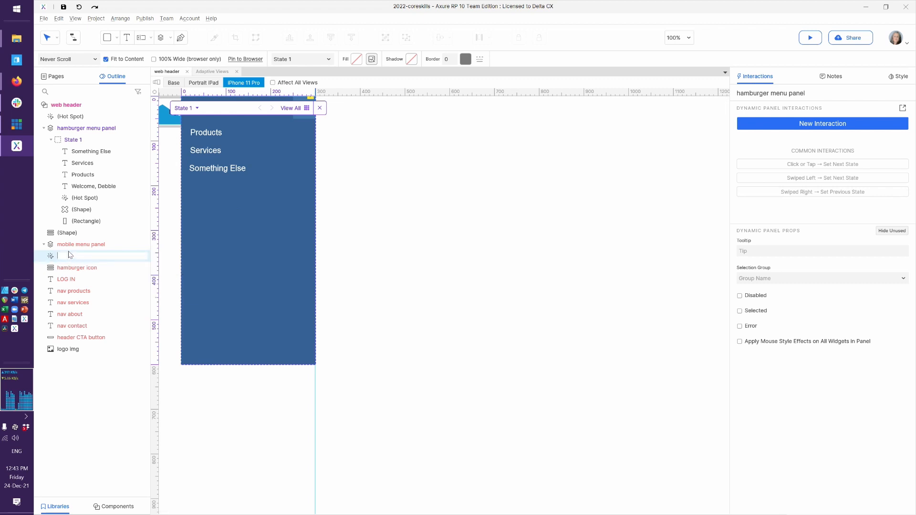
pyautogui.click(340, 293)
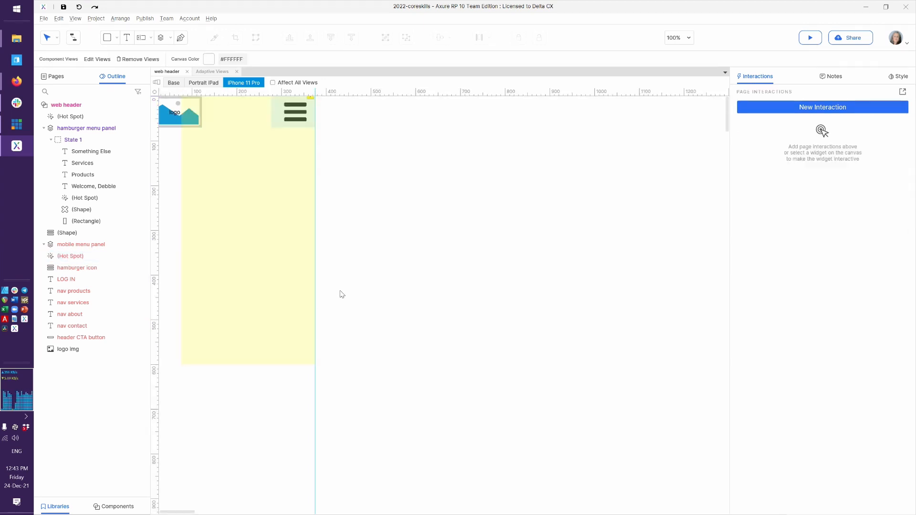
pyautogui.doubleClick(77, 259)
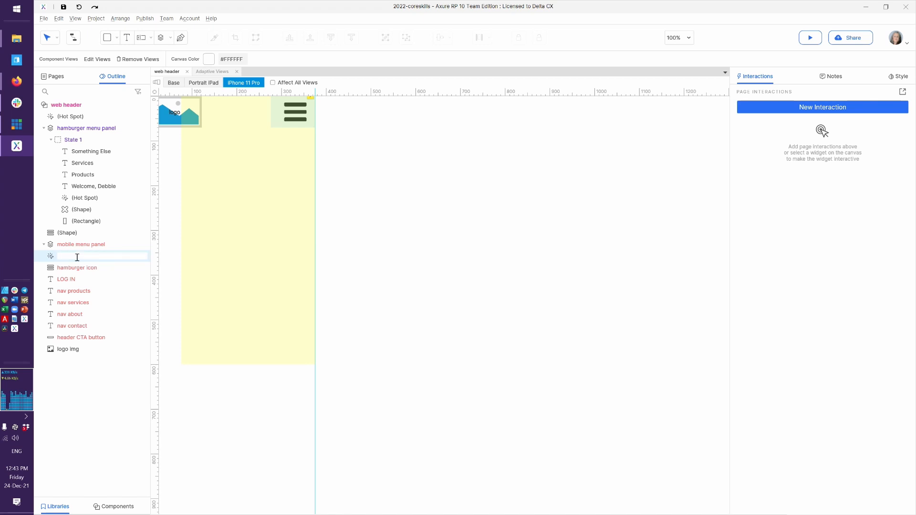
pyautogui.write('hamburger icon hotstpo')
pyautogui.press('BackSpace')
pyautogui.press('BackSpace')
pyautogui.press('BackSpace')
pyautogui.write('pot')
pyautogui.press('Return')
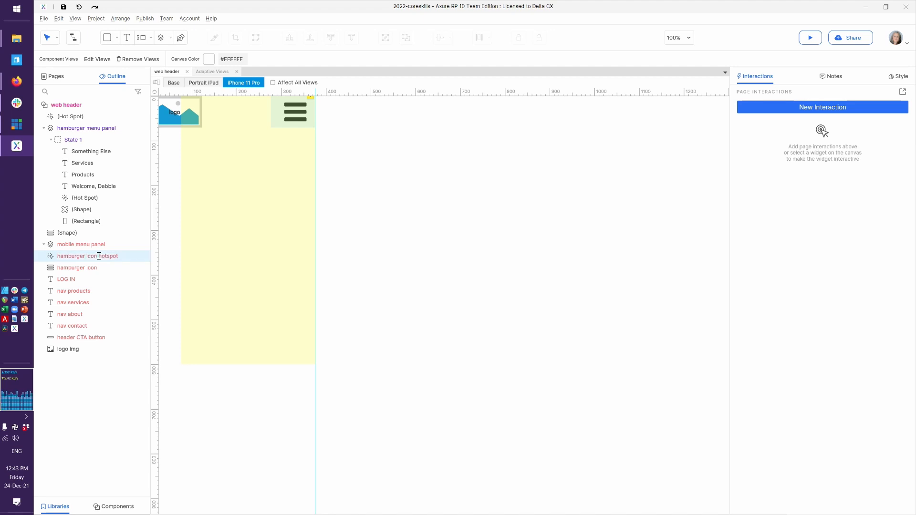
pyautogui.click(423, 276)
# Step: Select the hot spot over the hamburger icon to check its outline entry, undo the hot spot renaming, and return to the web header component
pyautogui.click(281, 113)
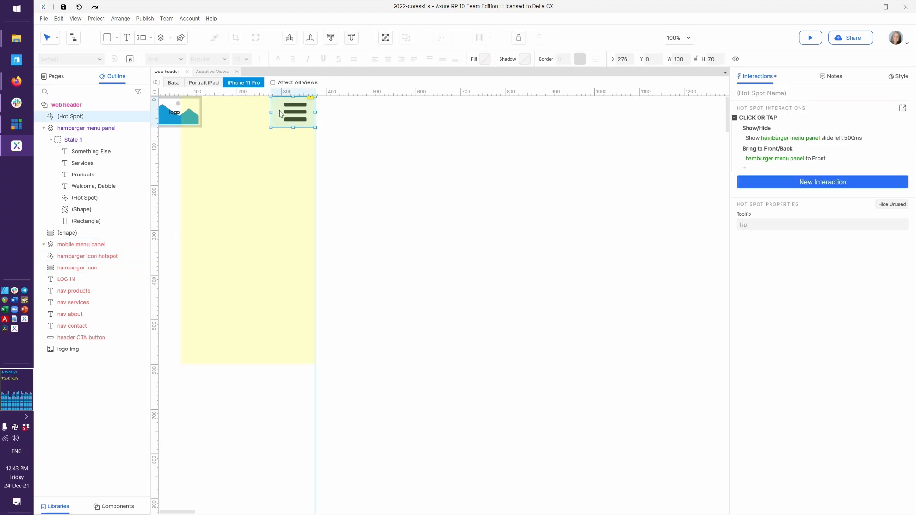
pyautogui.moveTo(85, 261)
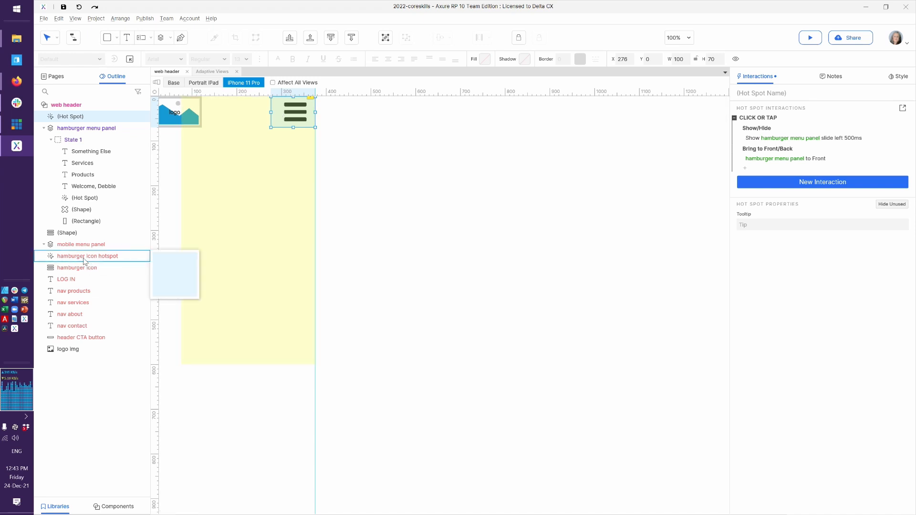
pyautogui.doubleClick(85, 258)
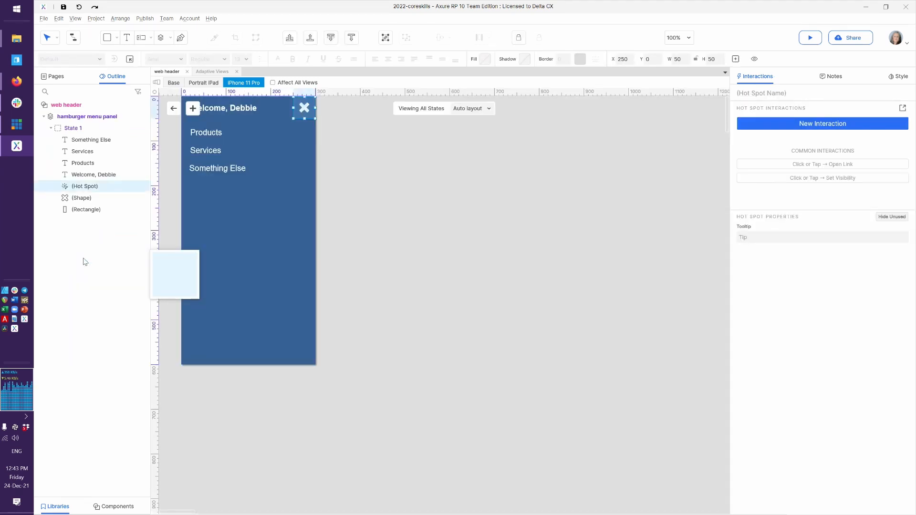
pyautogui.hotkey('ctrl', 'z')
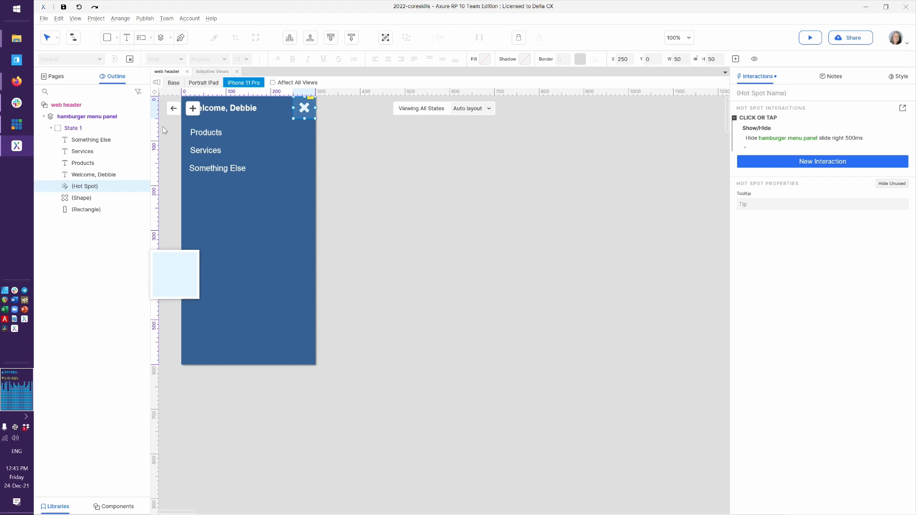
pyautogui.click(174, 111)
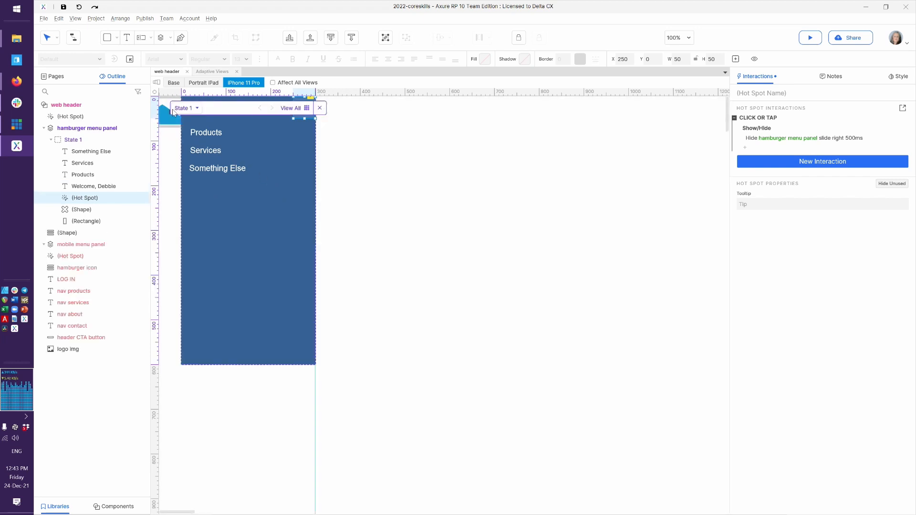
# Step: Leave the hamburger menu panel's state and rename the hot spot over the hamburger icon as "hamburger menu hotspot"
pyautogui.click(332, 190)
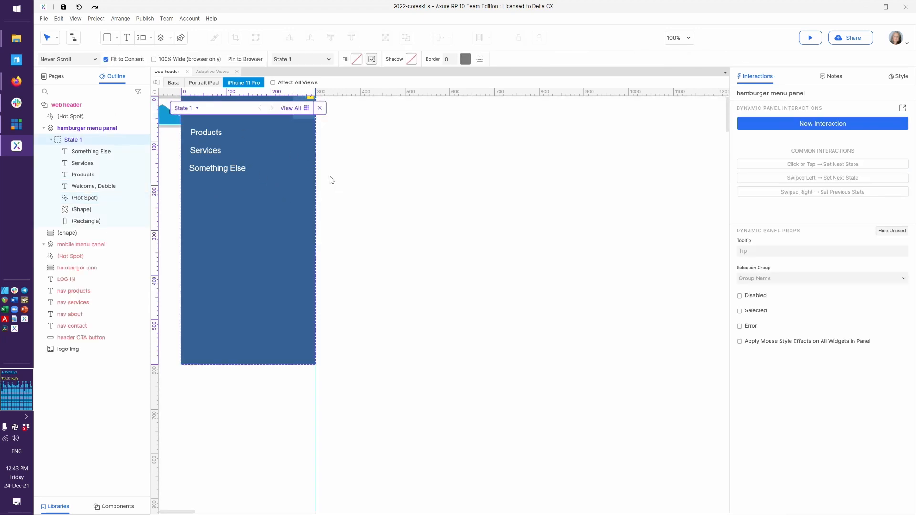
pyautogui.click(331, 181)
pyautogui.click(288, 117)
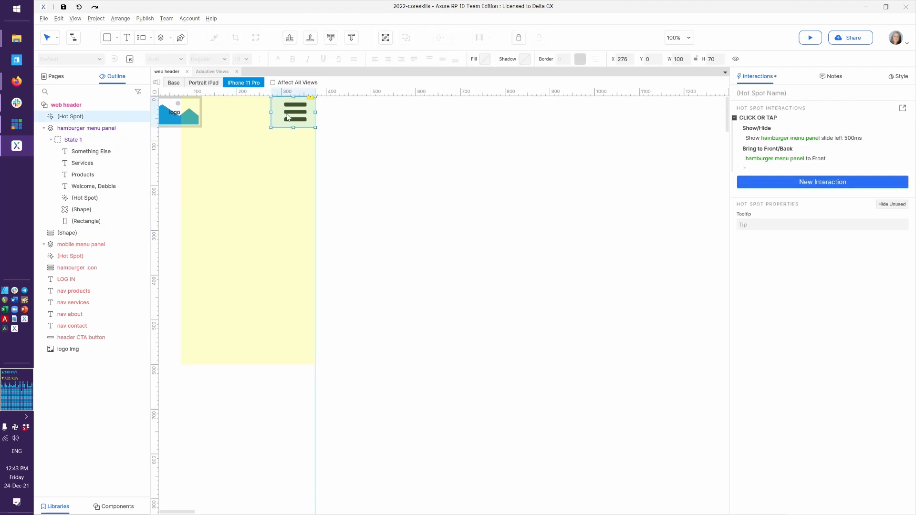
pyautogui.doubleClick(69, 117)
pyautogui.write('hamburger menu hotspot')
pyautogui.press('Return')
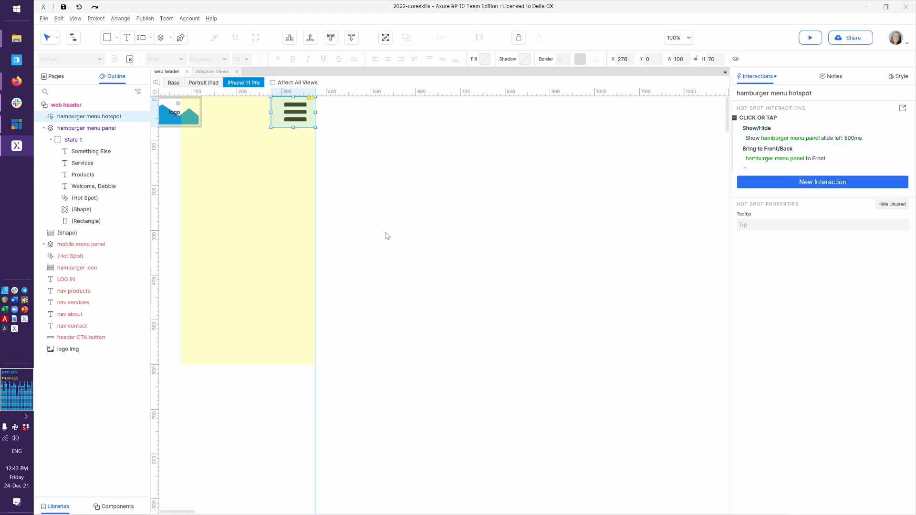
# Step: Toggle the hamburger menu panel's canvas visibility to demonstrate the view setting, and leave the panel hidden from view
pyautogui.click(293, 166)
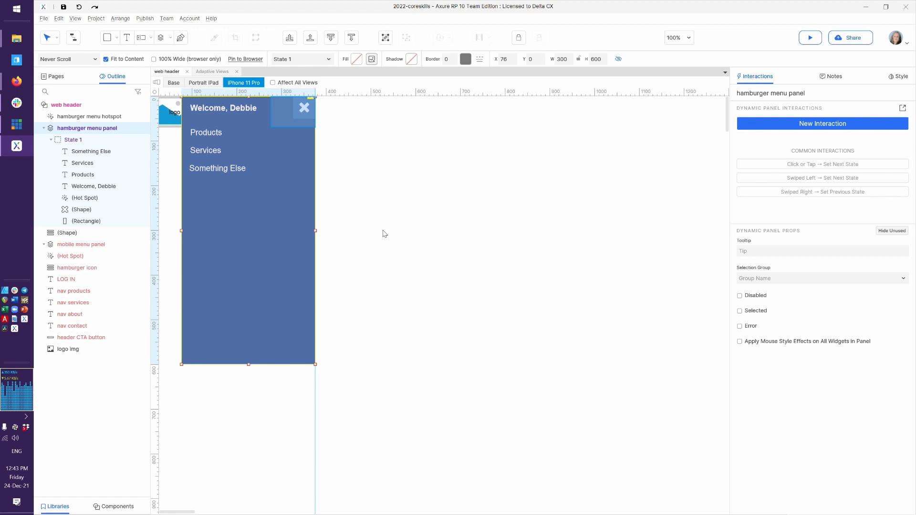
pyautogui.moveTo(142, 133)
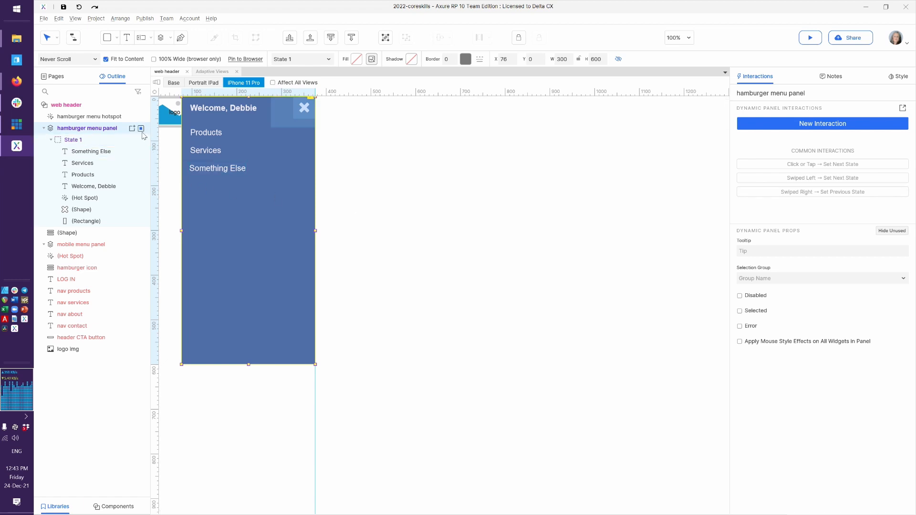
pyautogui.click(141, 130)
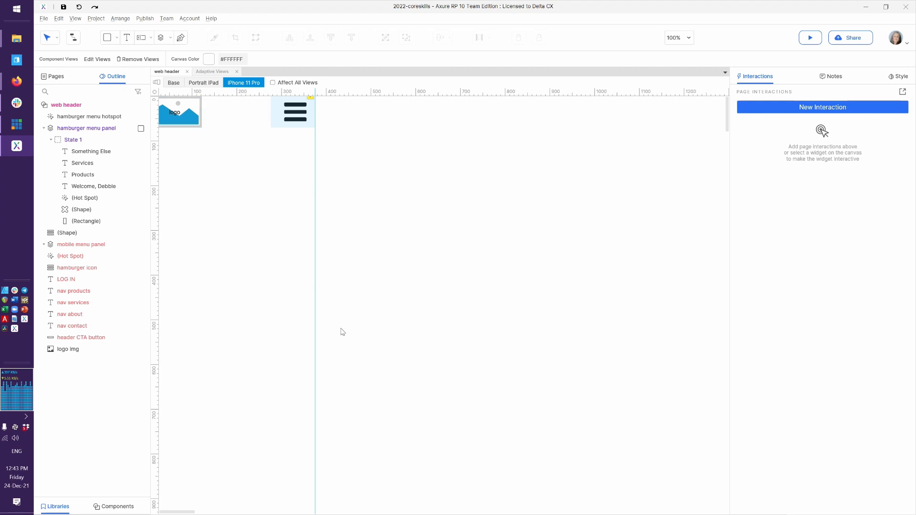
pyautogui.click(132, 129)
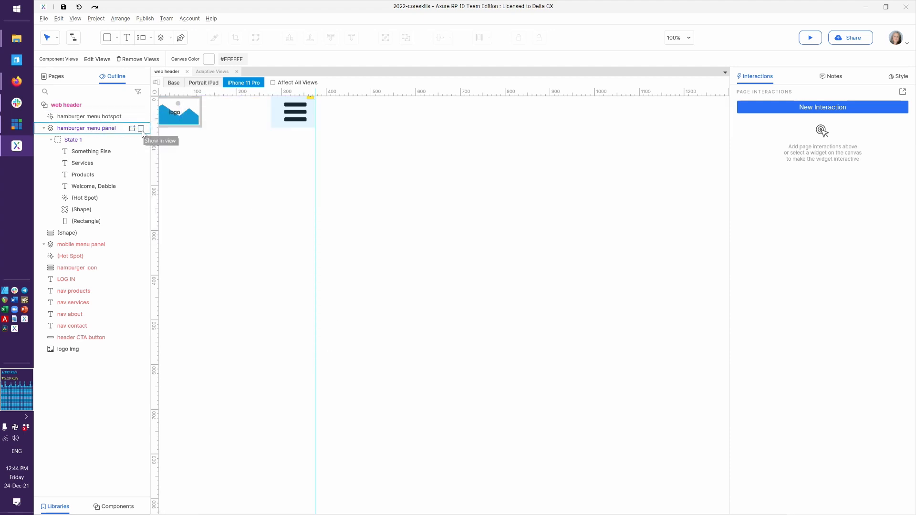
pyautogui.click(140, 129)
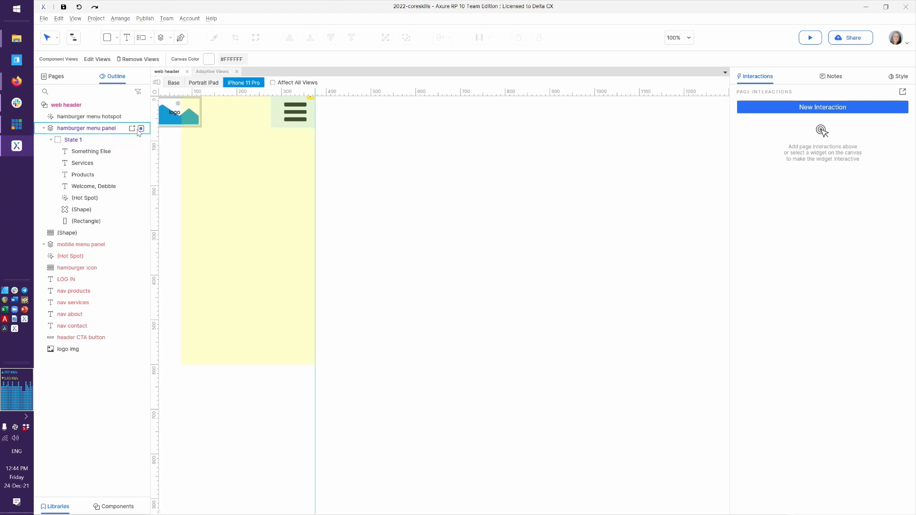
pyautogui.click(141, 129)
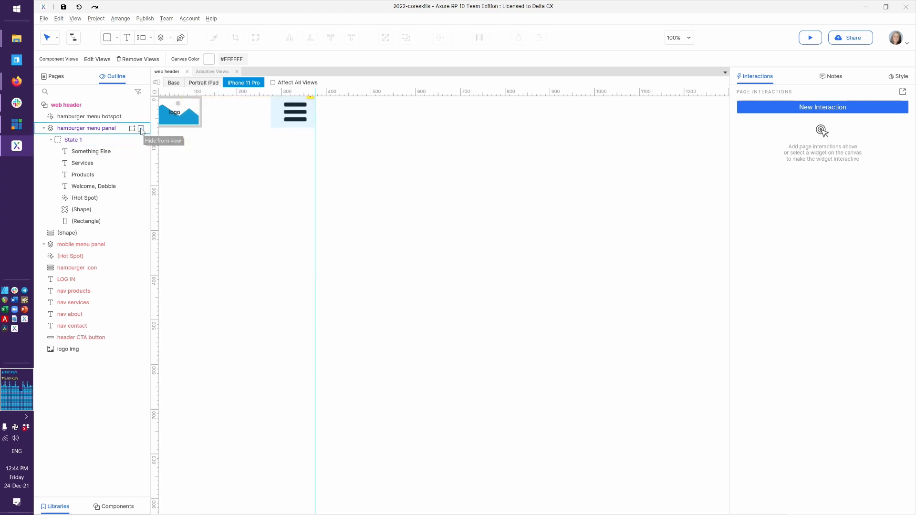
pyautogui.click(141, 128)
pyautogui.click(141, 128)
# Step: Set the special behavior of the hamburger menu hotspot's Show action to Treat as lightbox
pyautogui.click(280, 120)
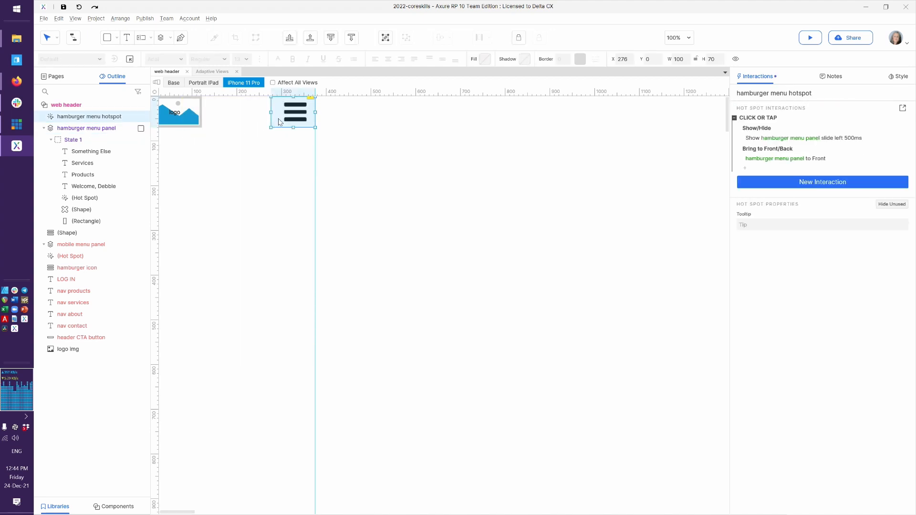
pyautogui.click(798, 140)
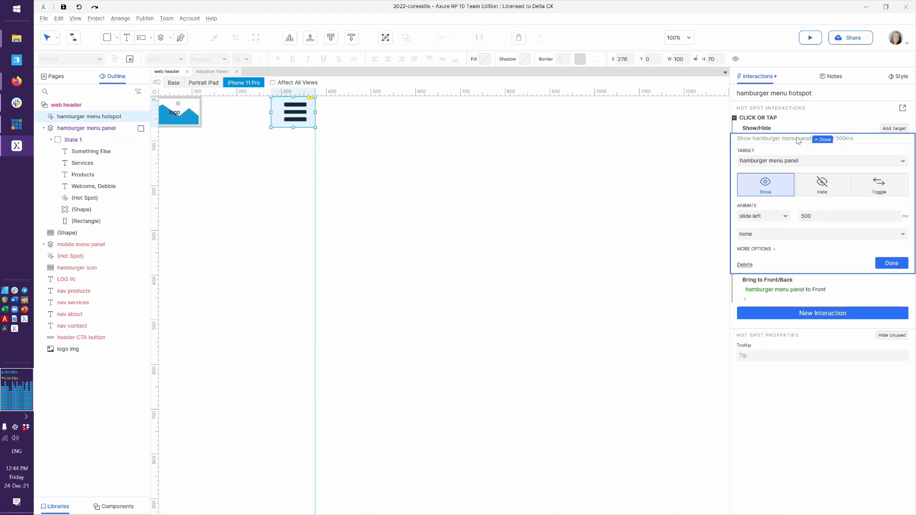
pyautogui.click(765, 253)
pyautogui.click(785, 288)
pyautogui.click(785, 288)
pyautogui.click(785, 273)
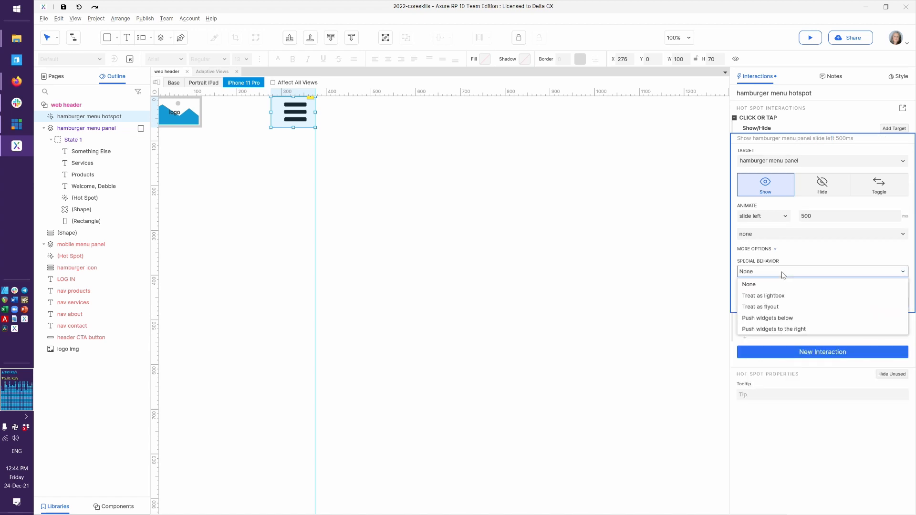
pyautogui.click(771, 296)
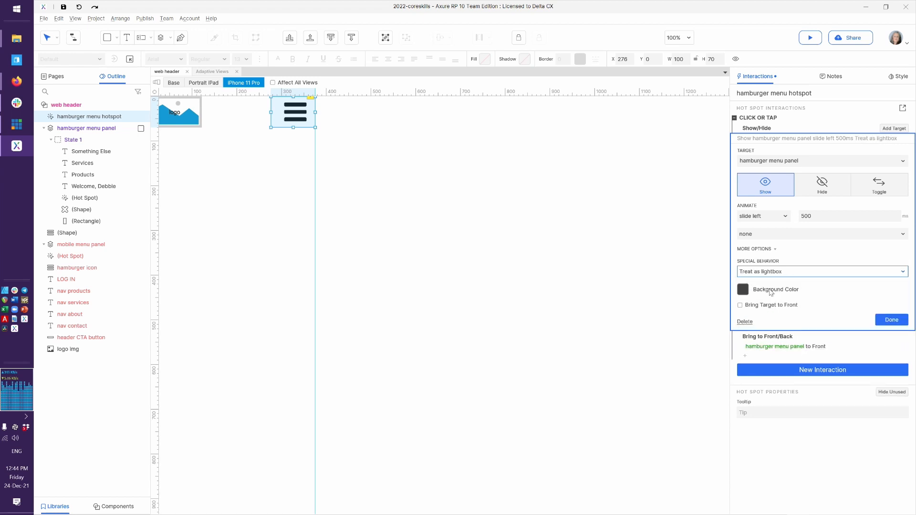
pyautogui.click(892, 322)
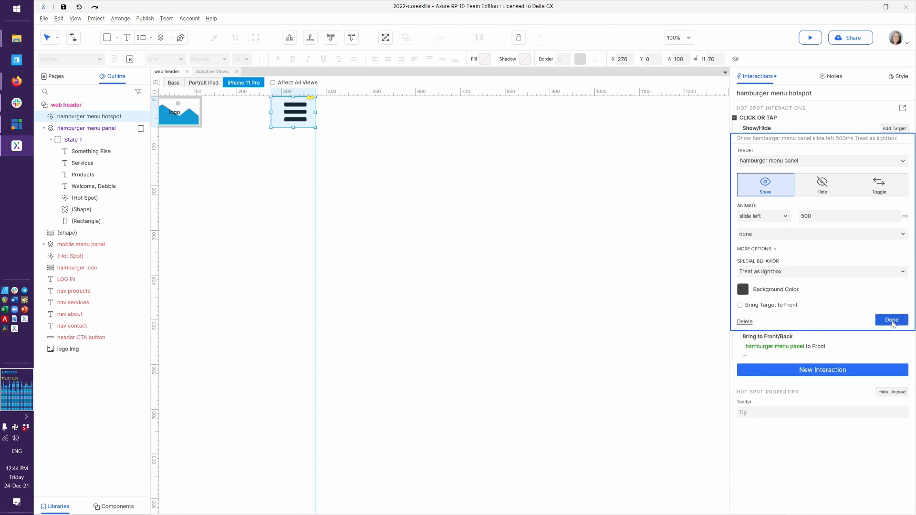
# Step: Preview the Adaptive Views page in the browser and open and close the hamburger menu to test the lightbox
pyautogui.hotkey('ctrl', '.')
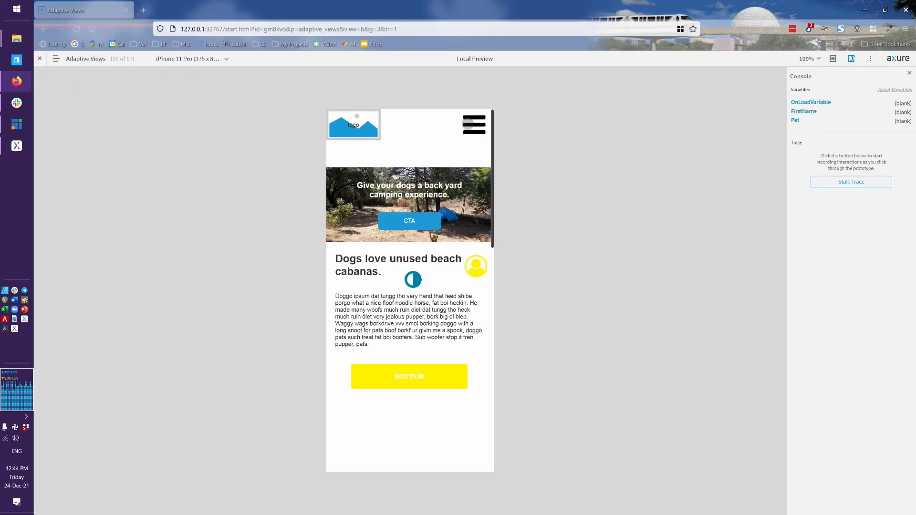
pyautogui.click(467, 124)
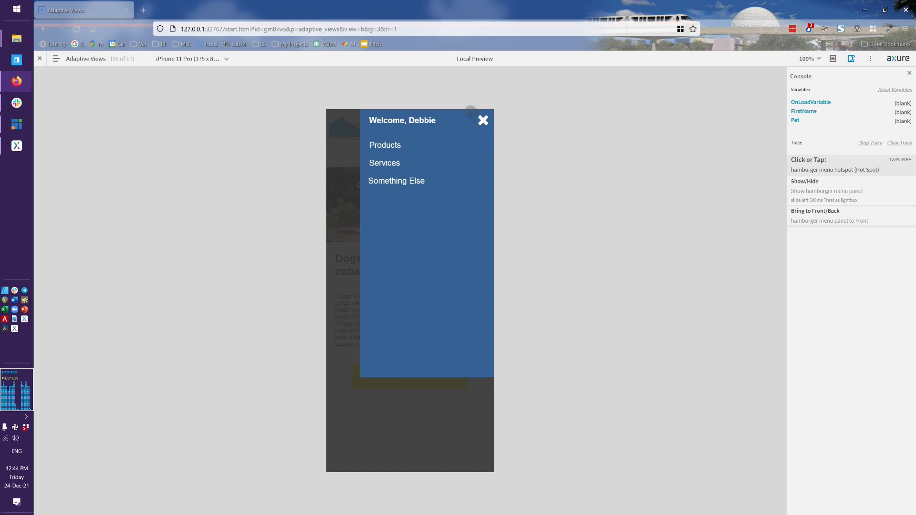
pyautogui.click(483, 120)
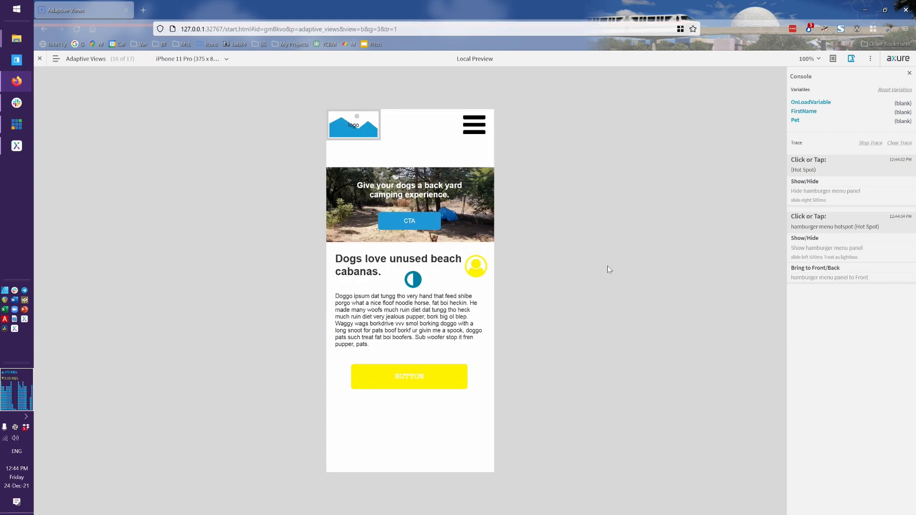
# Step: Switch back to Axure RP, show the hamburger menu panel in the canvas view again, and select the hamburger menu hotspot
pyautogui.hotkey('alt', 'Tab')
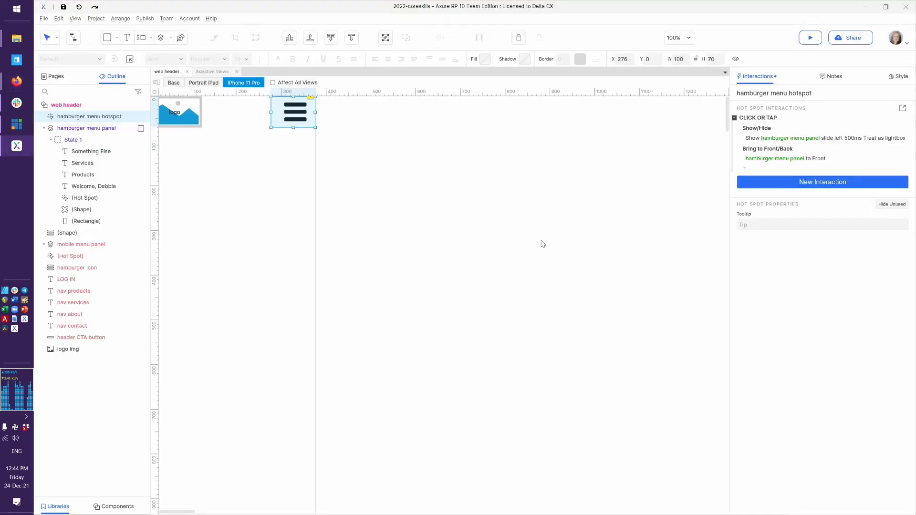
pyautogui.click(140, 129)
pyautogui.click(342, 178)
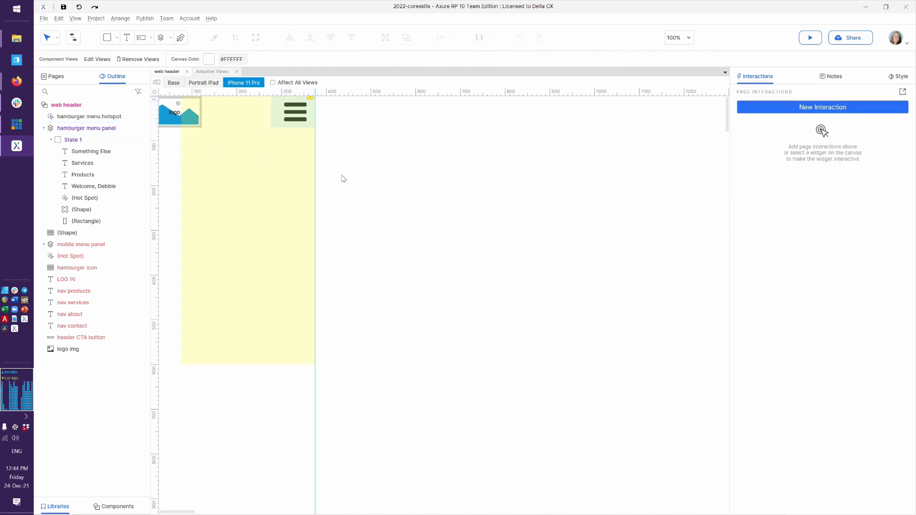
pyautogui.click(295, 115)
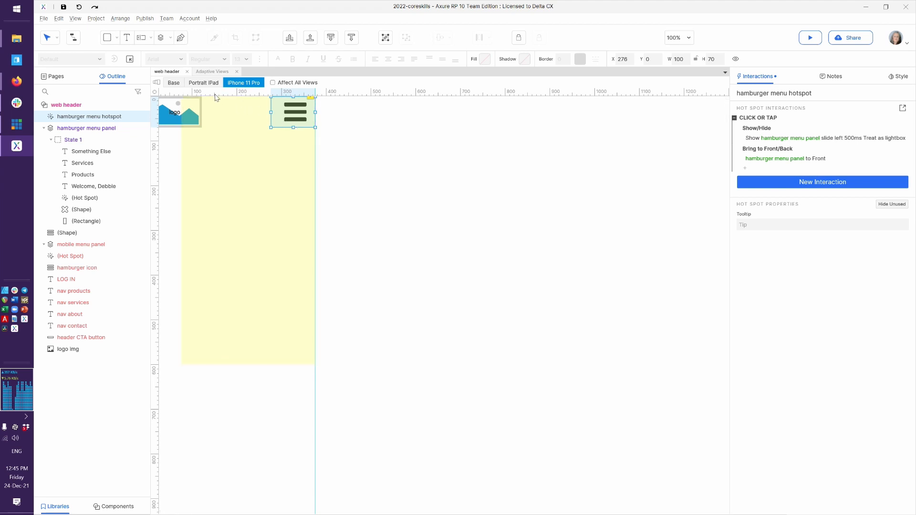
# Step: Open the Adaptive Views page and examine the text override fields of the web header instance in the iPhone 11 Pro view
pyautogui.click(214, 72)
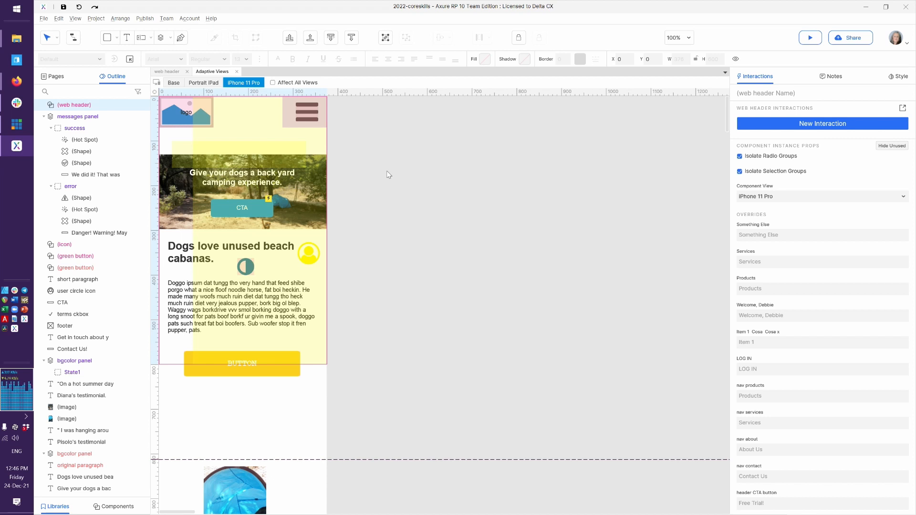
pyautogui.click(773, 288)
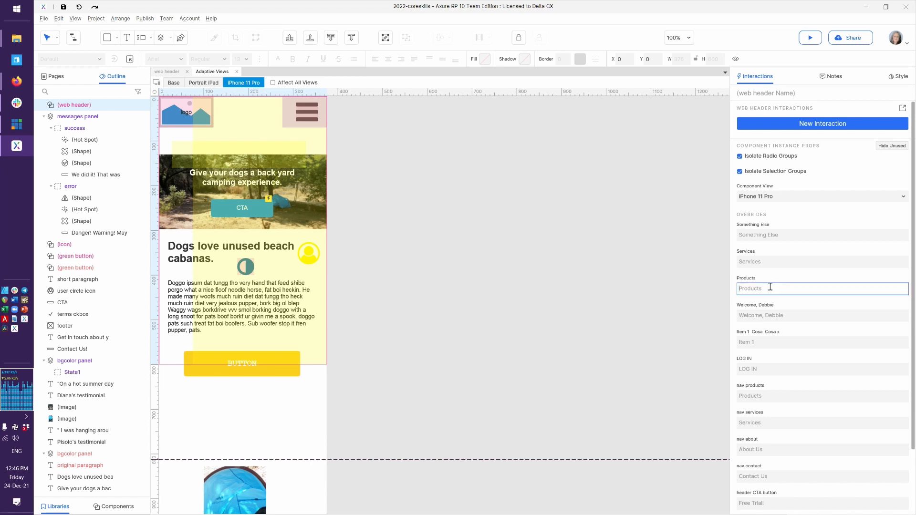
pyautogui.scroll(-2, 778, 418)
pyautogui.scroll(2, 779, 420)
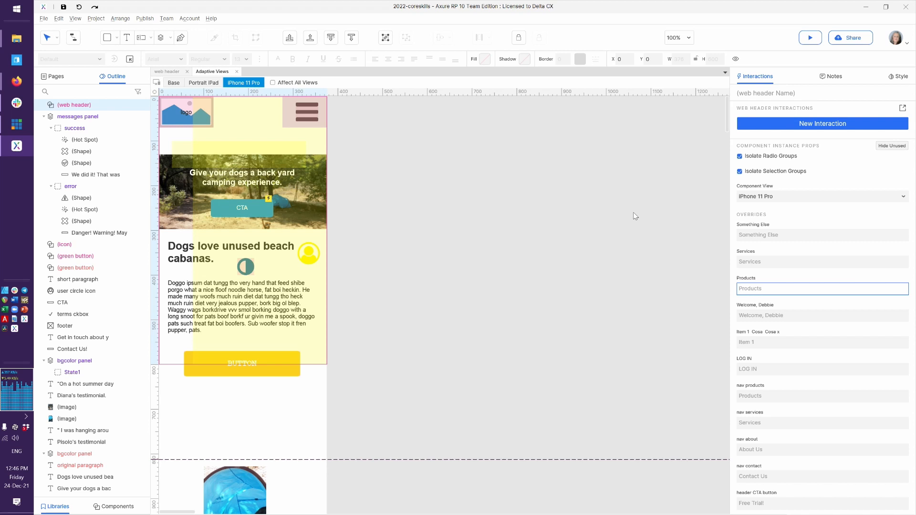